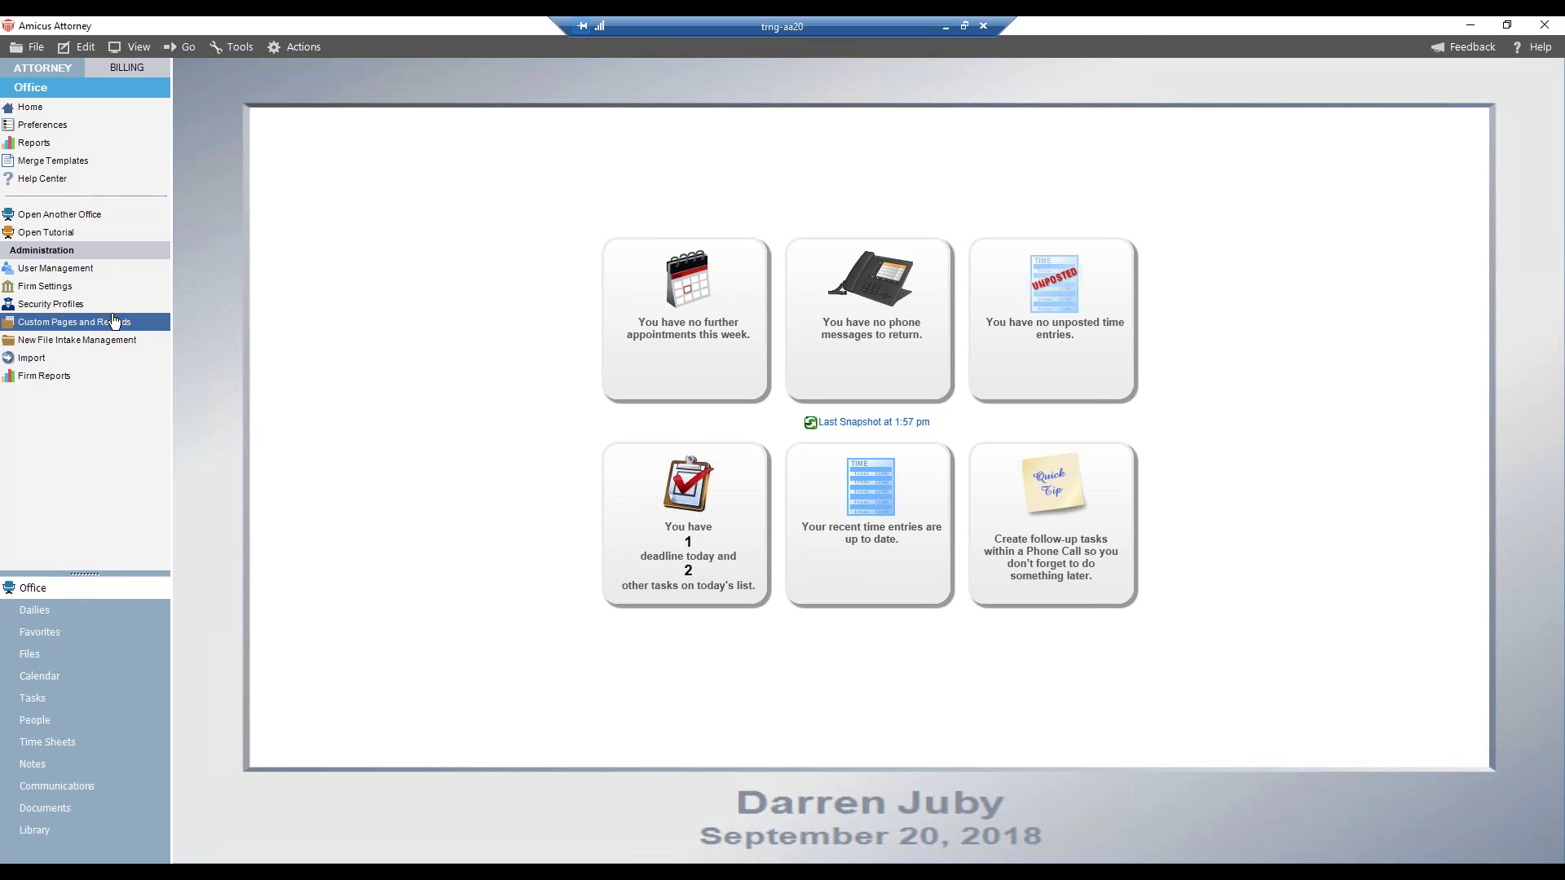
Review the firm members' licence, Anywhere and administrator assignments in User Management and return to the Office home page
left_click(84, 277)
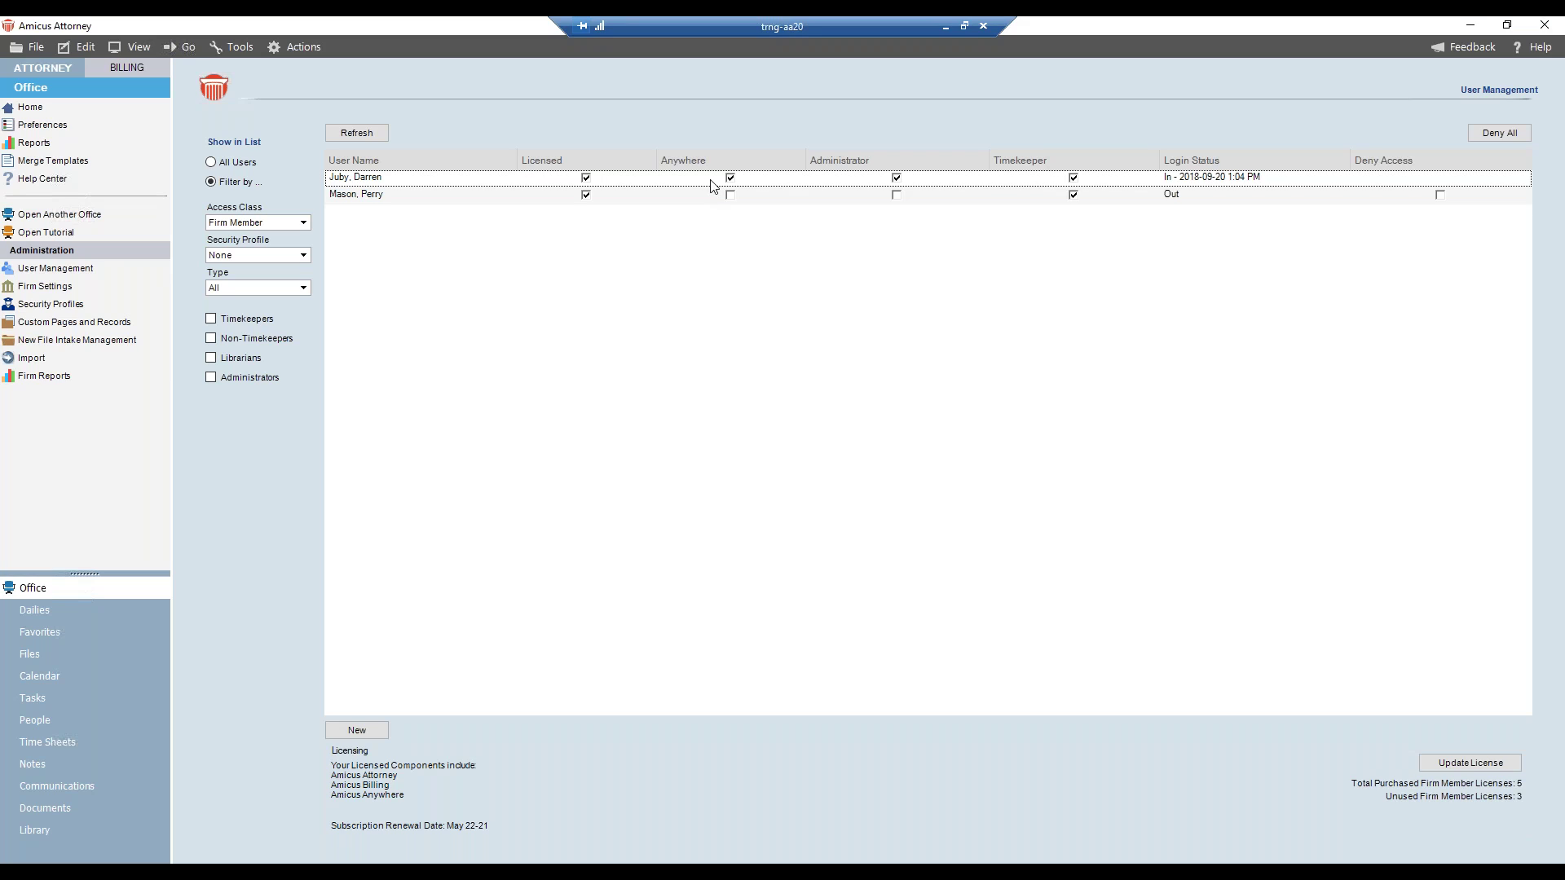
left_click(45, 286)
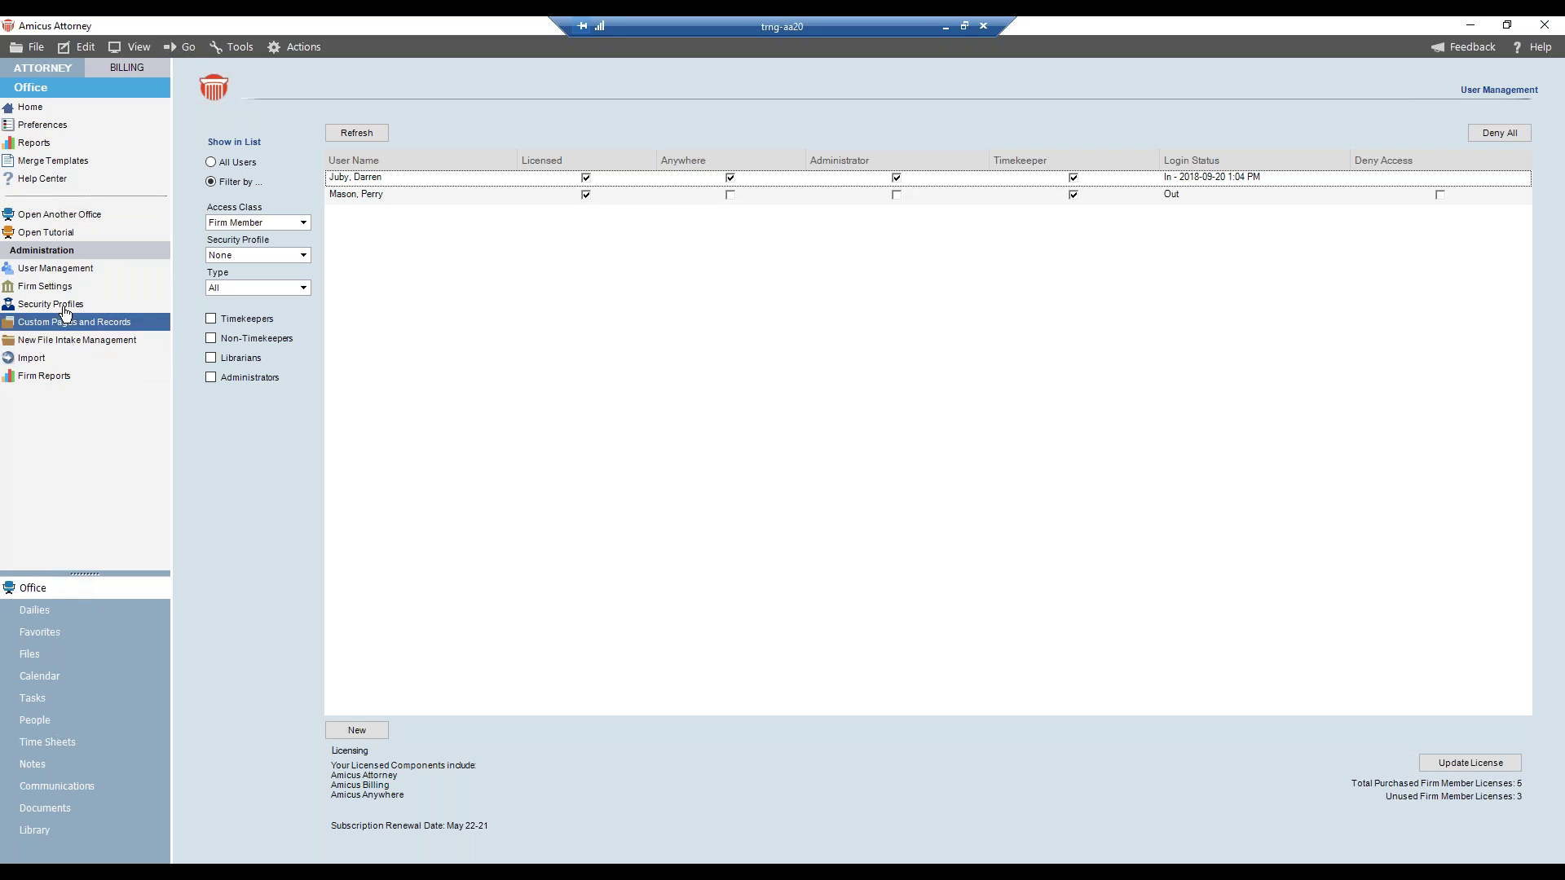
left_click(59, 109)
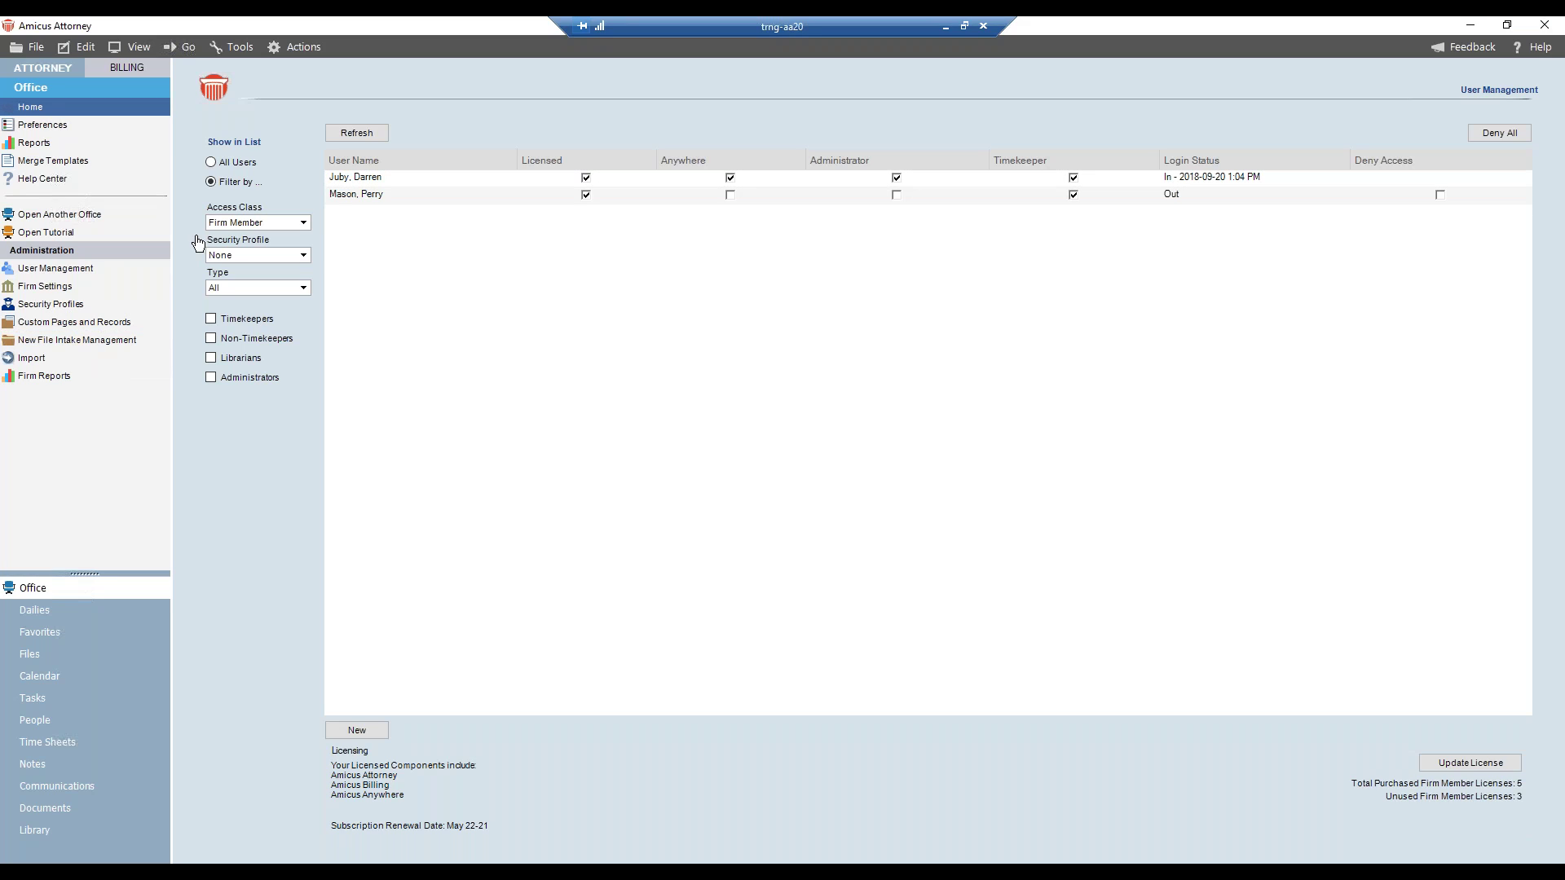
Open the firm's Portal Setup settings and enable the Client Portal
left_click(46, 290)
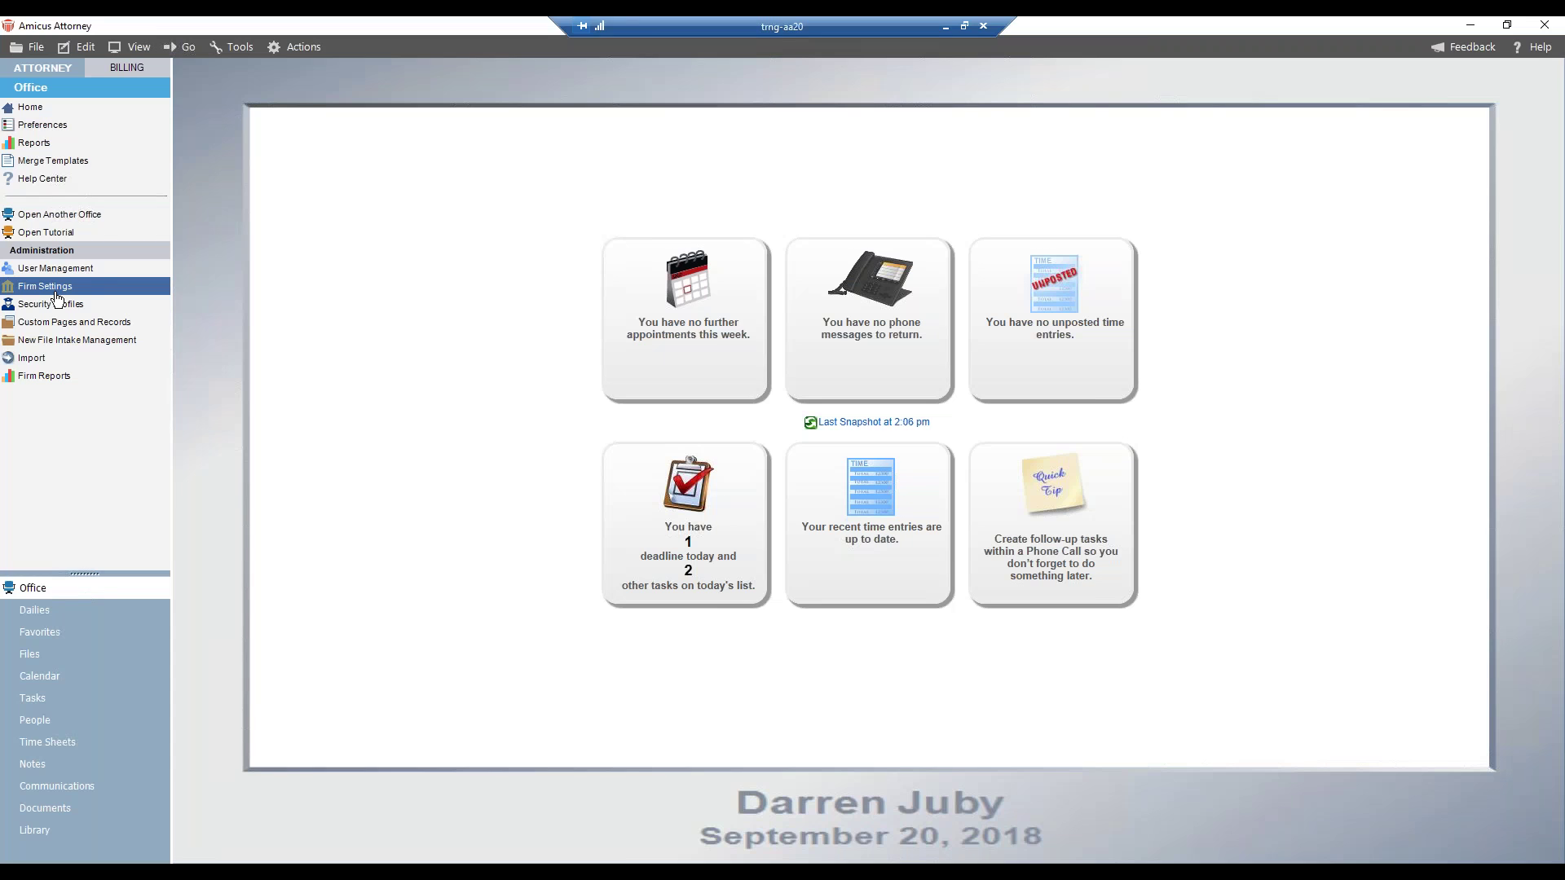
left_click(53, 290)
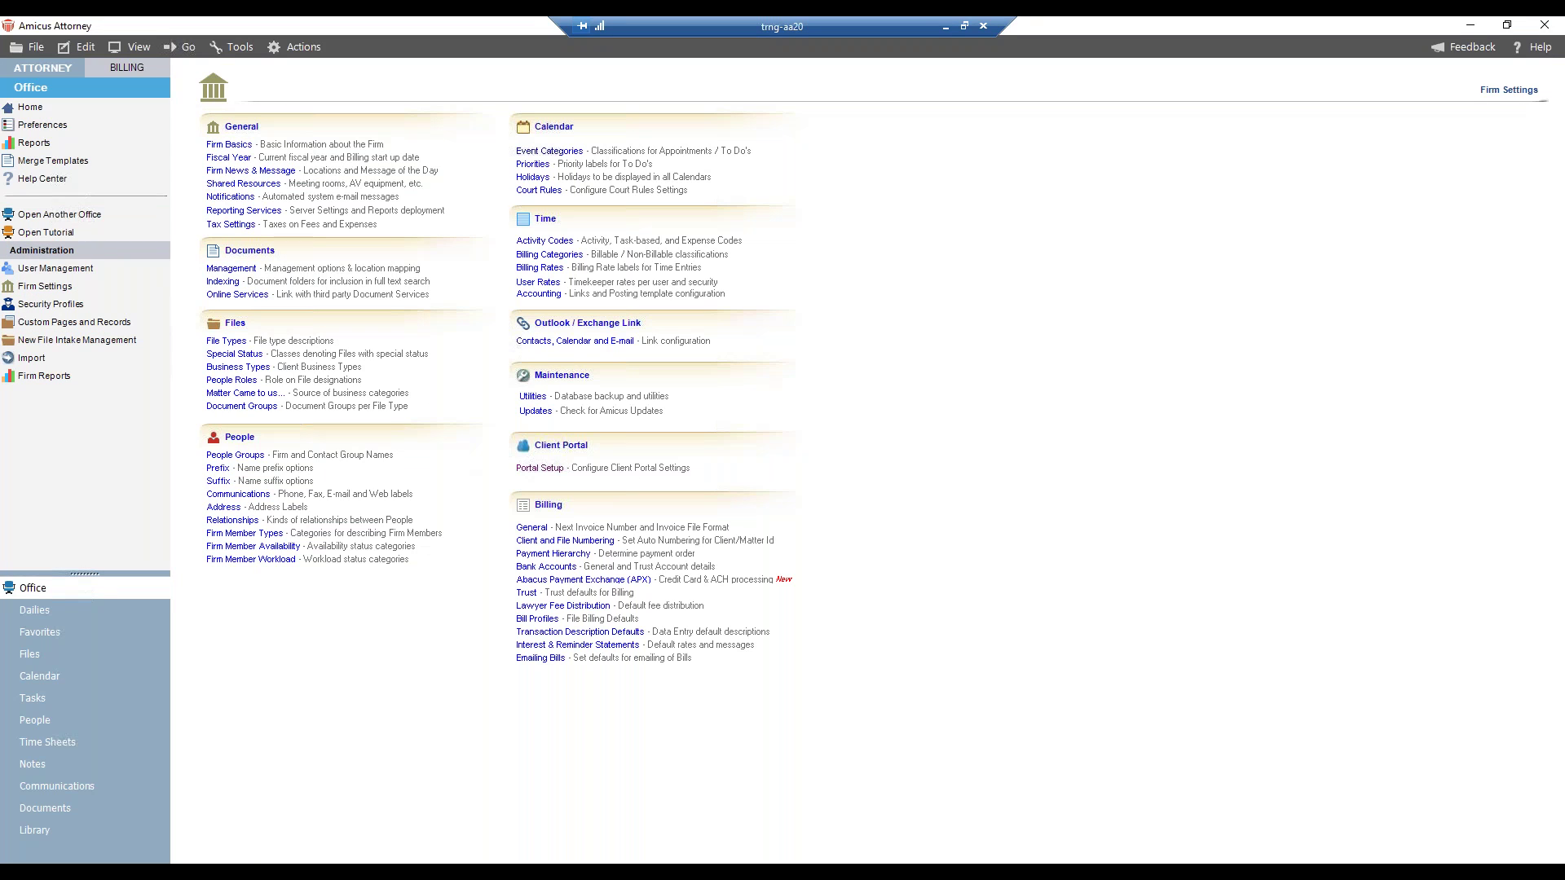
left_click(539, 469)
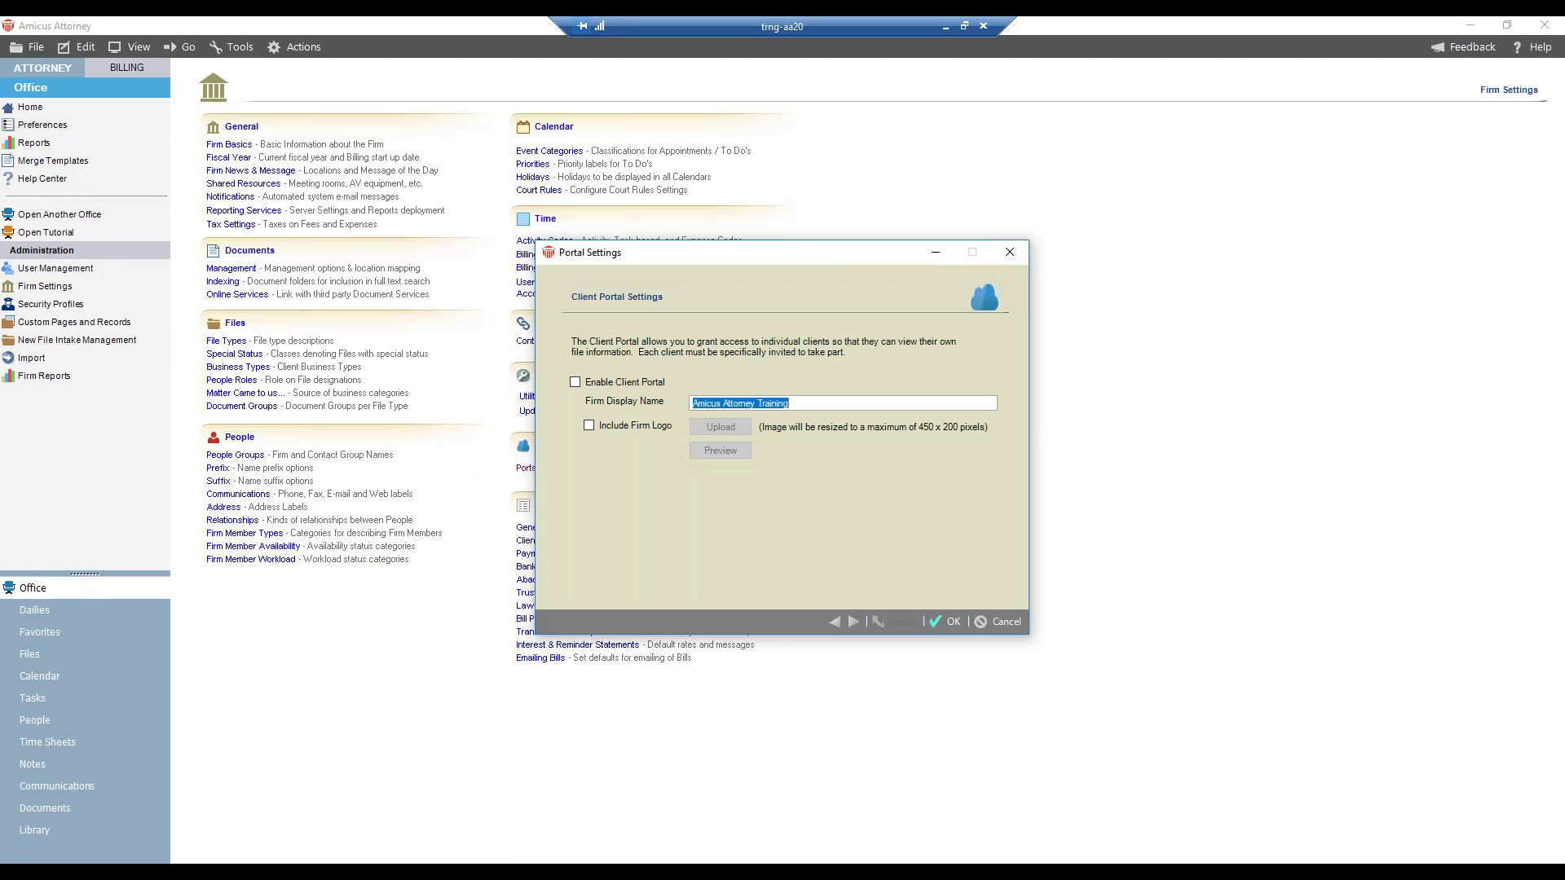
left_click(575, 383)
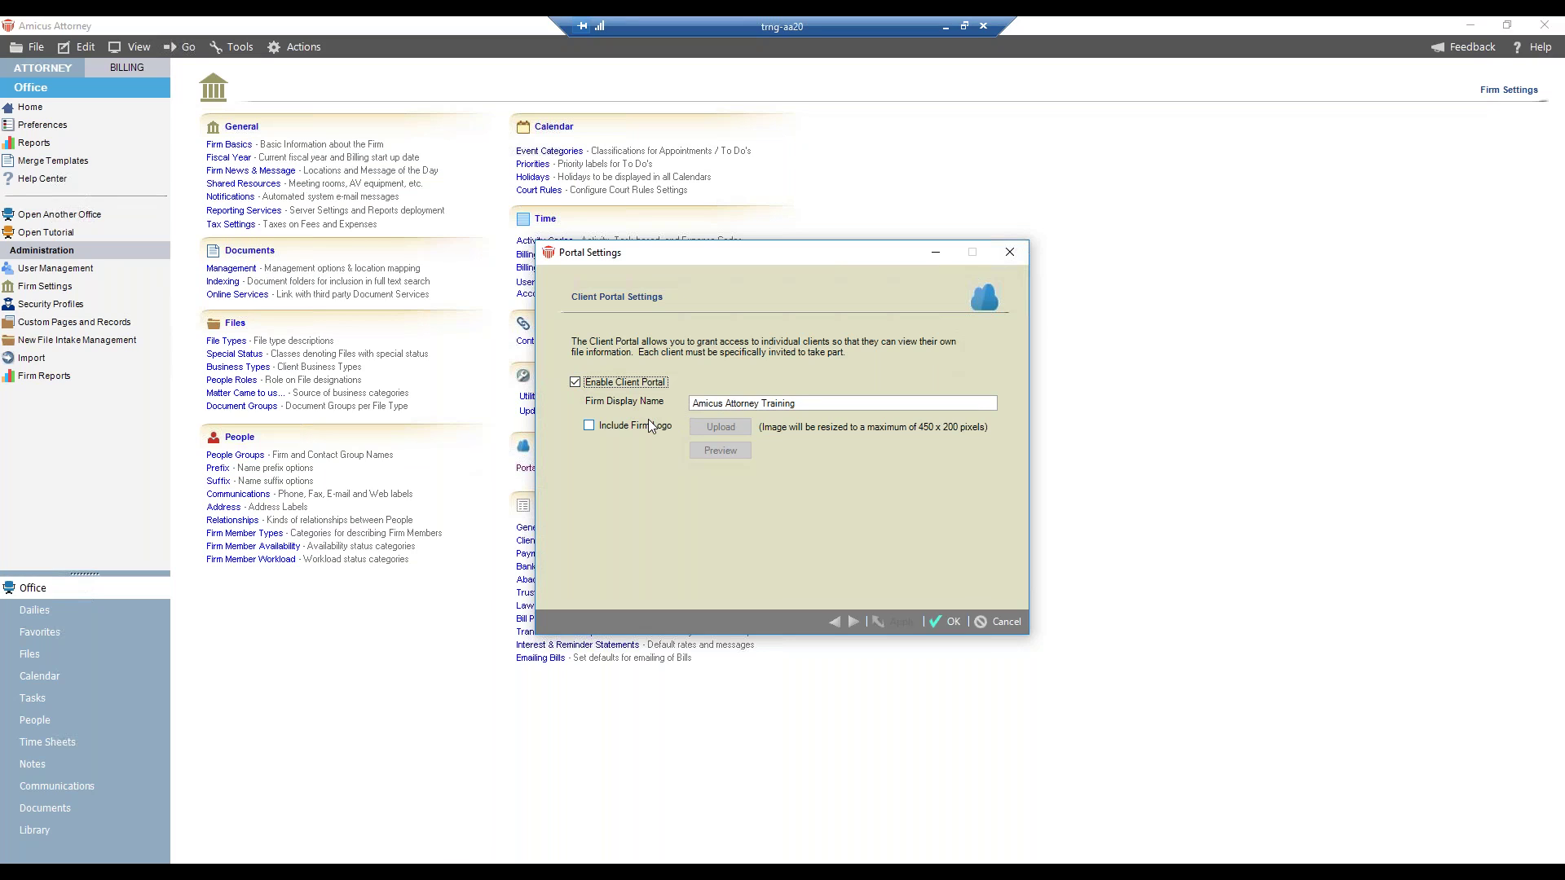
left_click(608, 427)
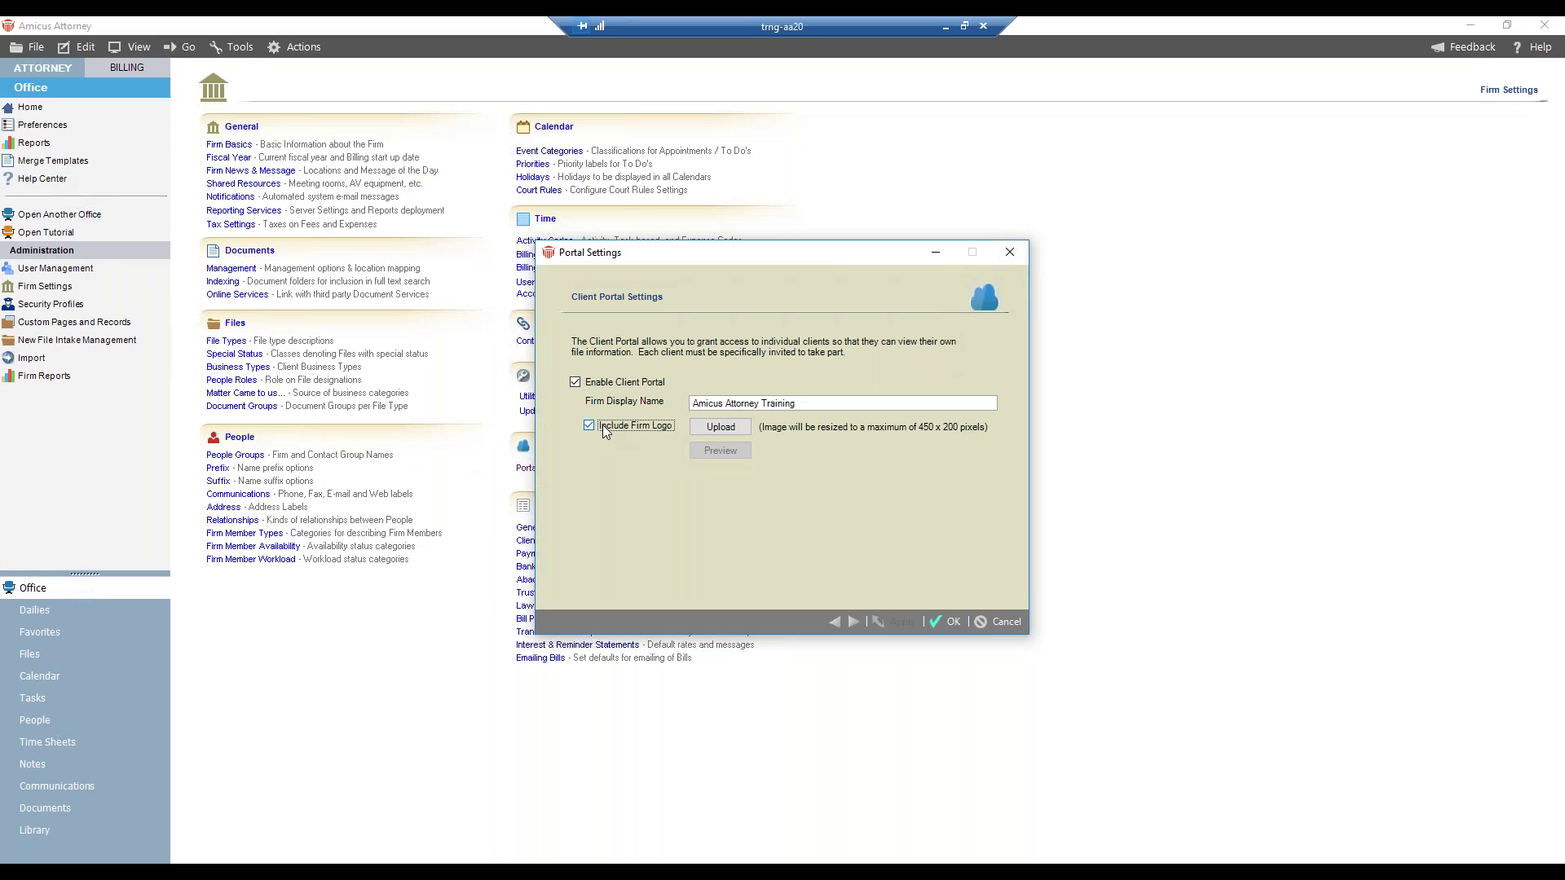
left_click(709, 436)
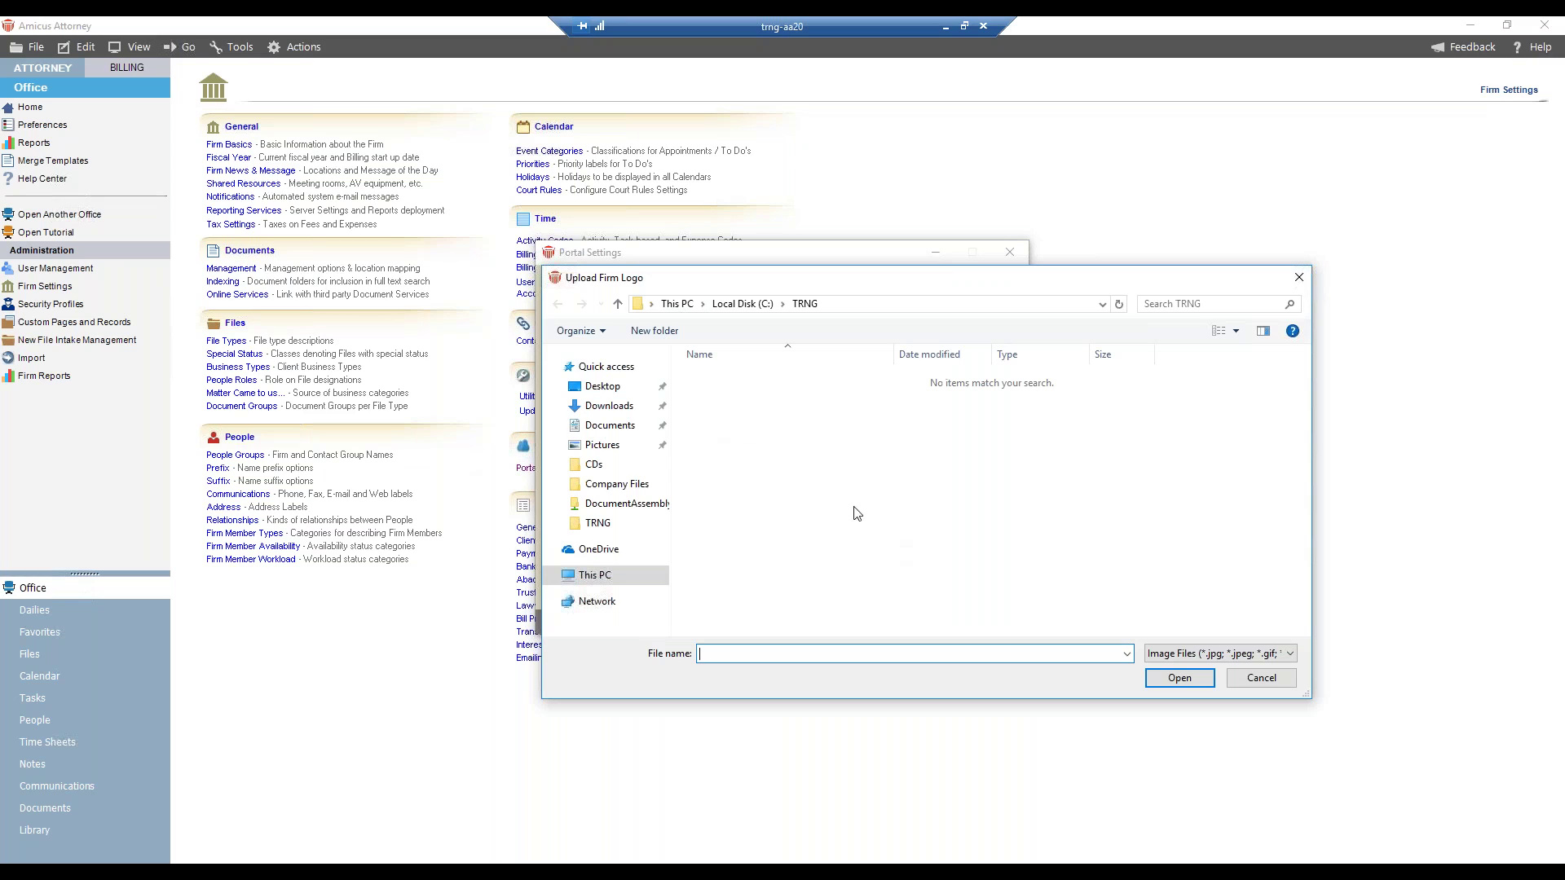
left_click(1246, 681)
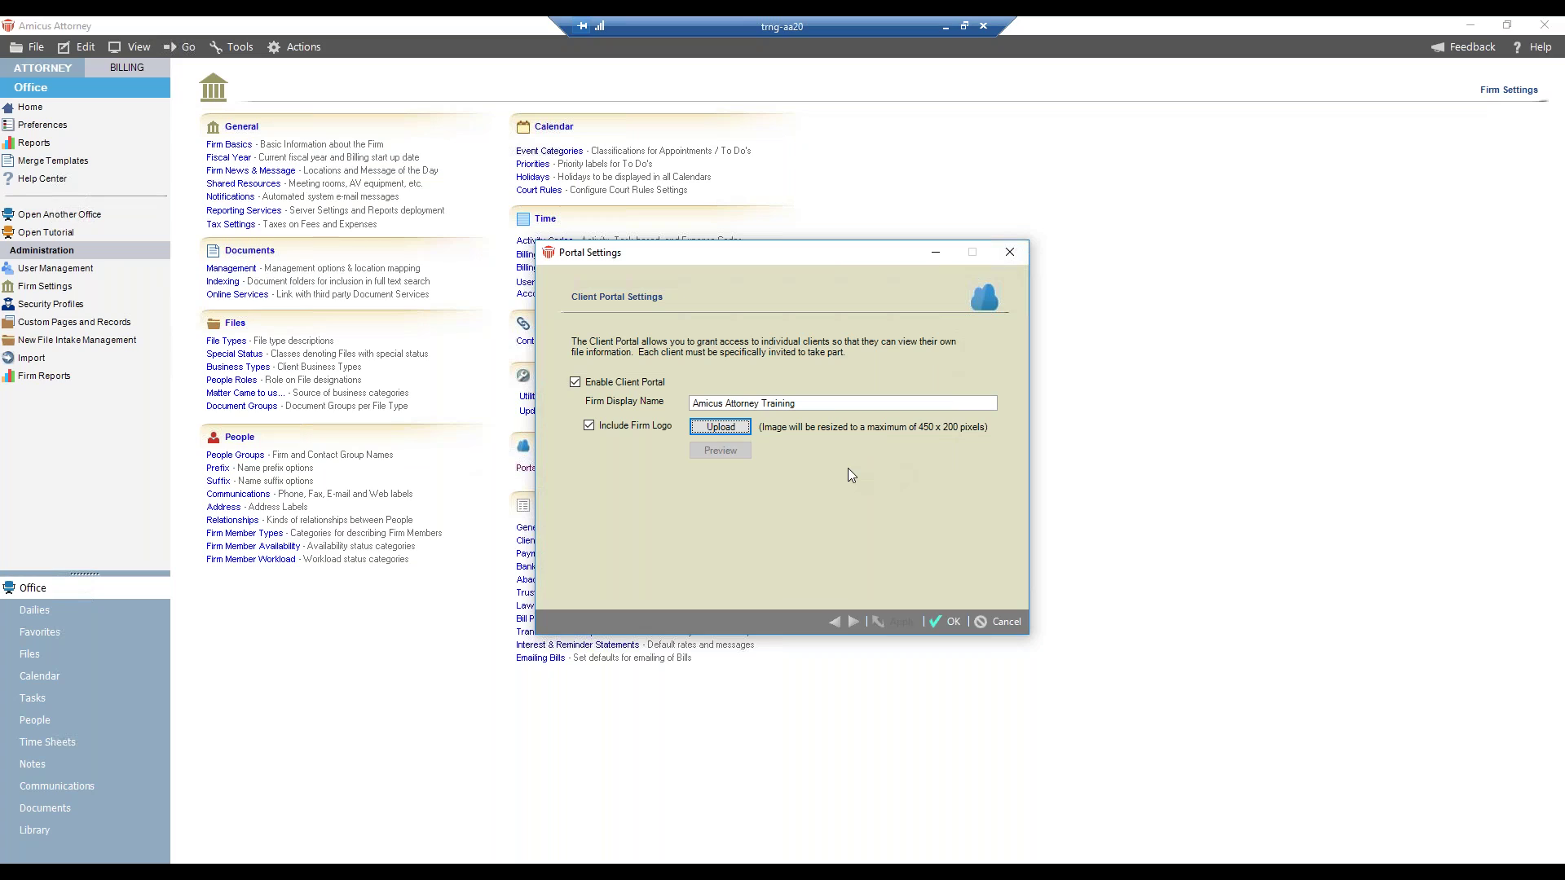
left_click(590, 424)
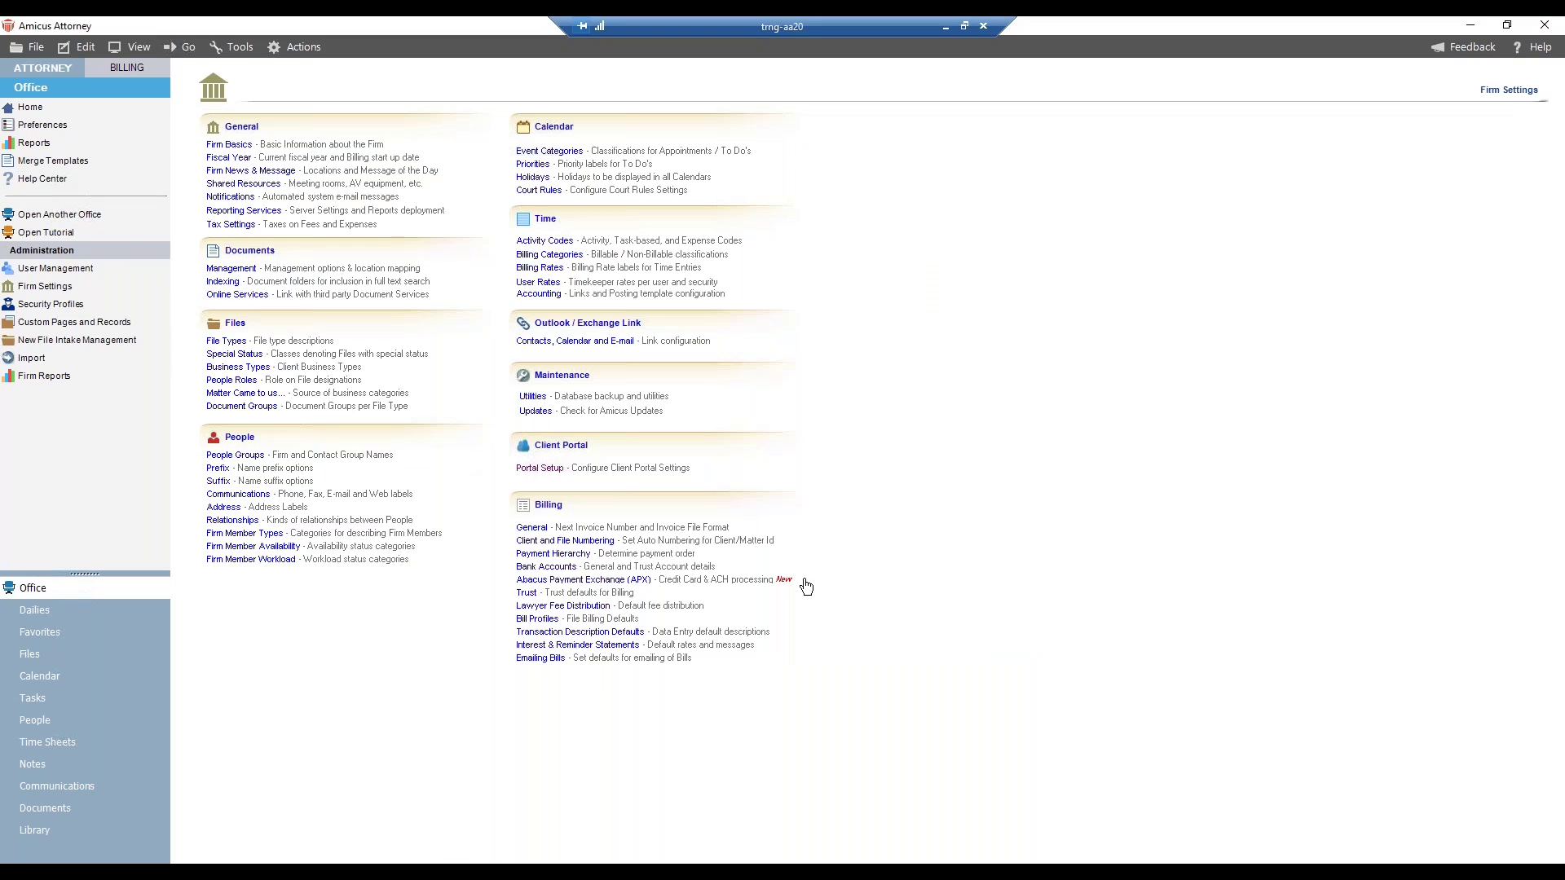
Open the record of the Clients-group contact dated Jun 27-18 from the People list and move its window clear
left_click(45, 729)
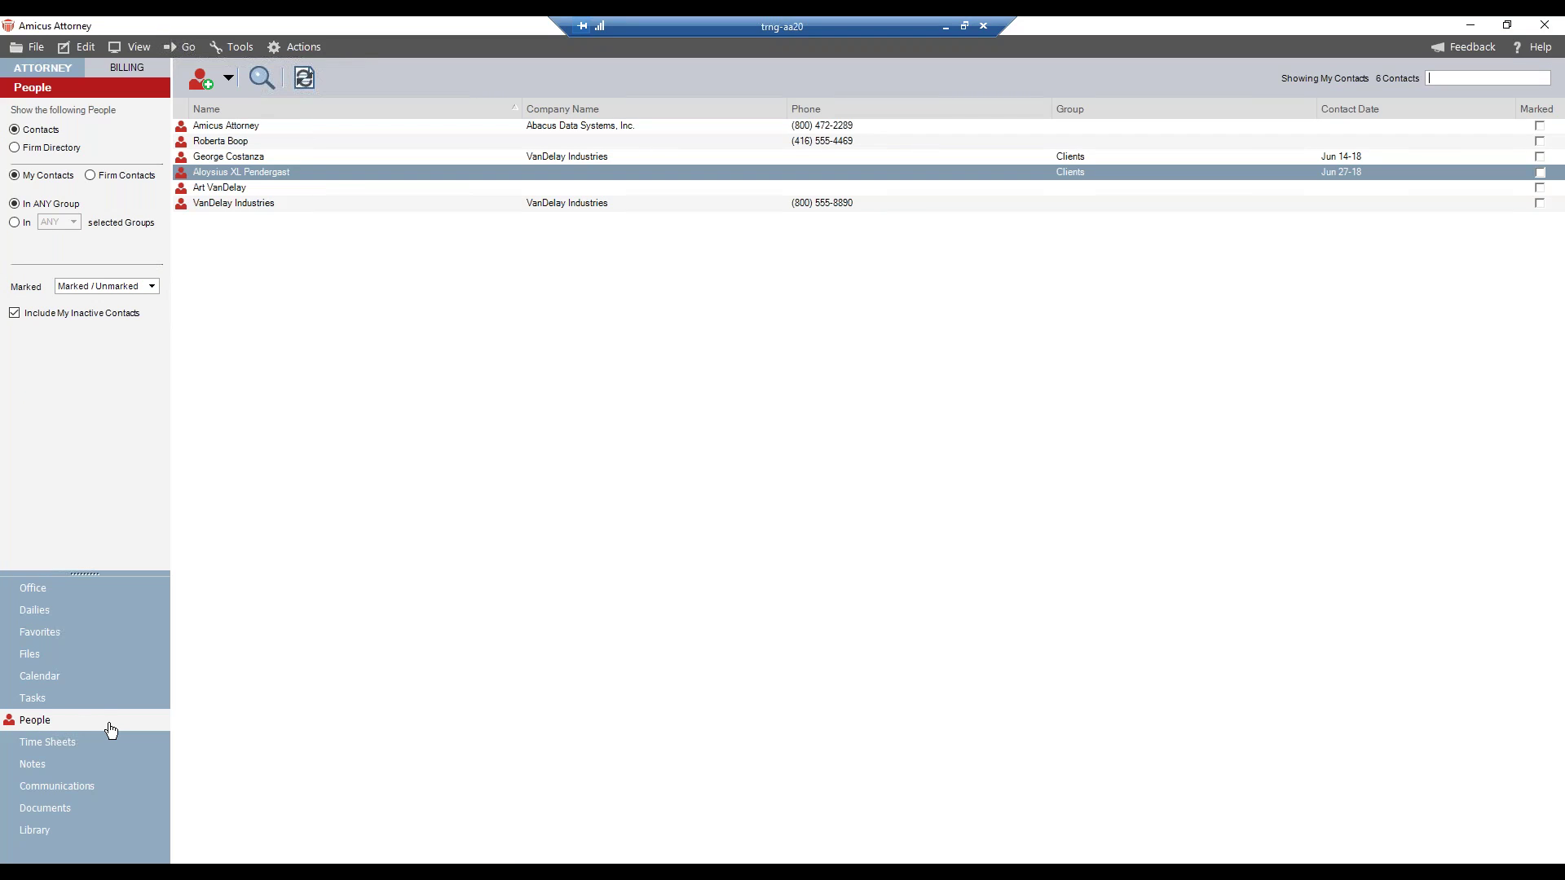
left_click(318, 173)
double_click(500, 172)
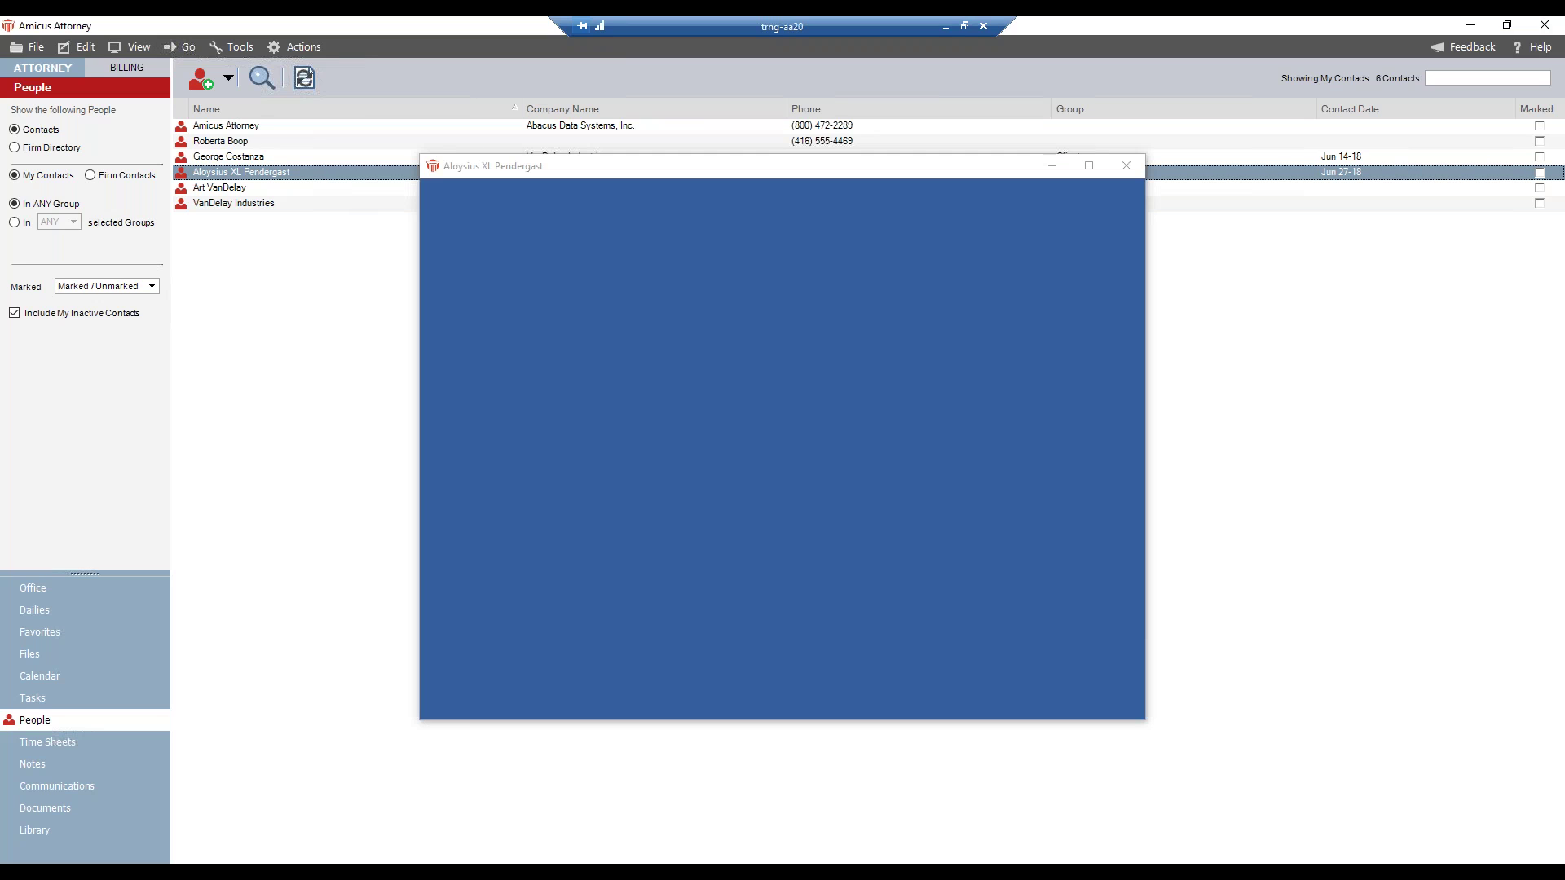
left_click_drag(531, 175, 244, 147)
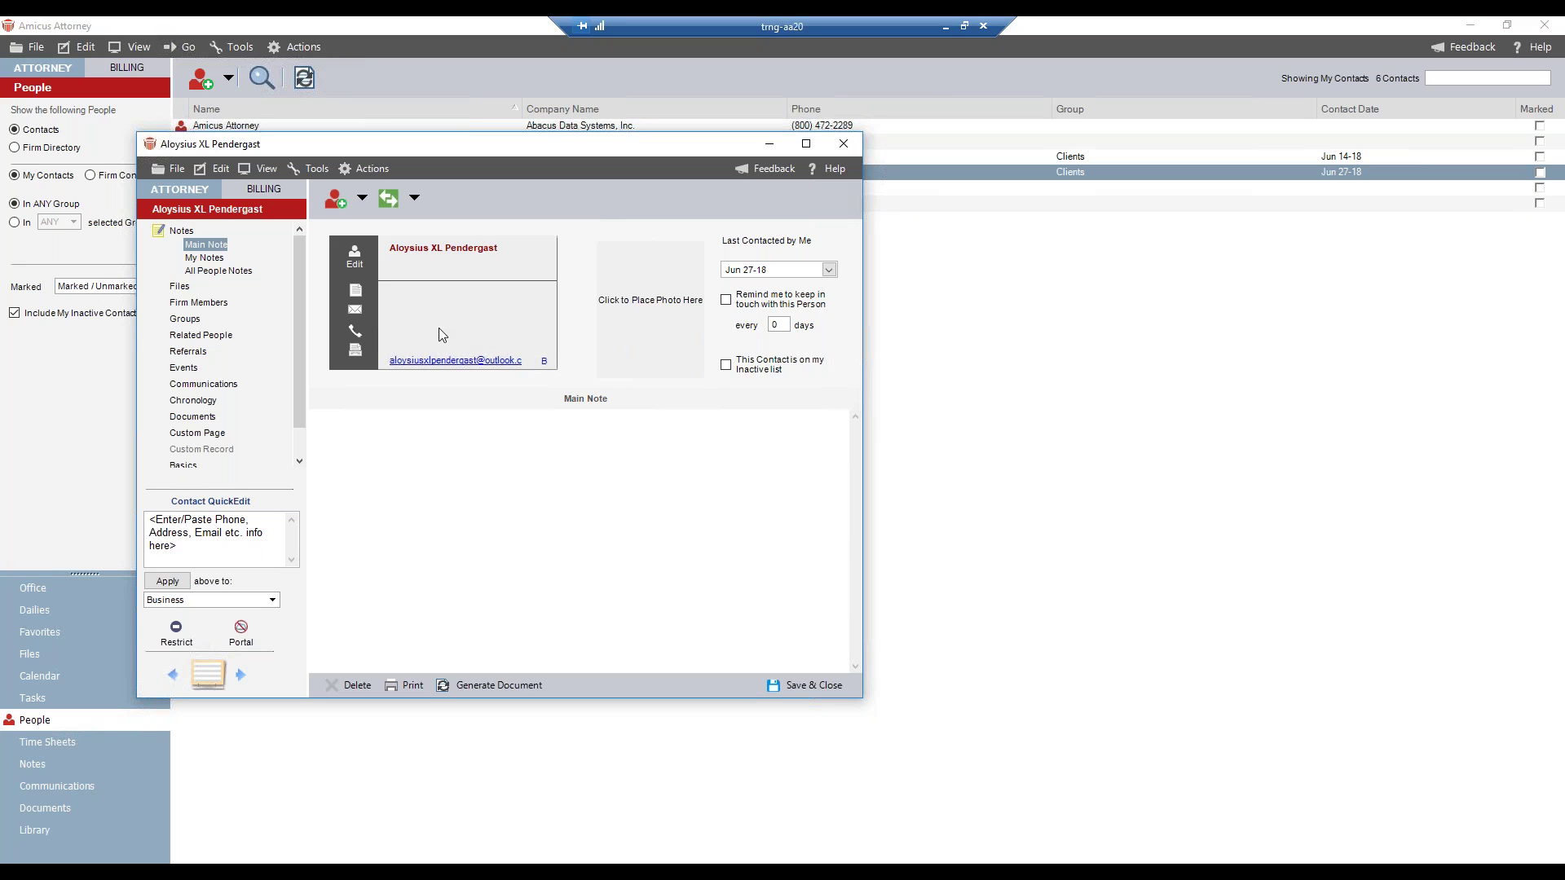
Allow this contact to access the Client Portal, keeping portal access selected for the listed estate file
left_click(240, 632)
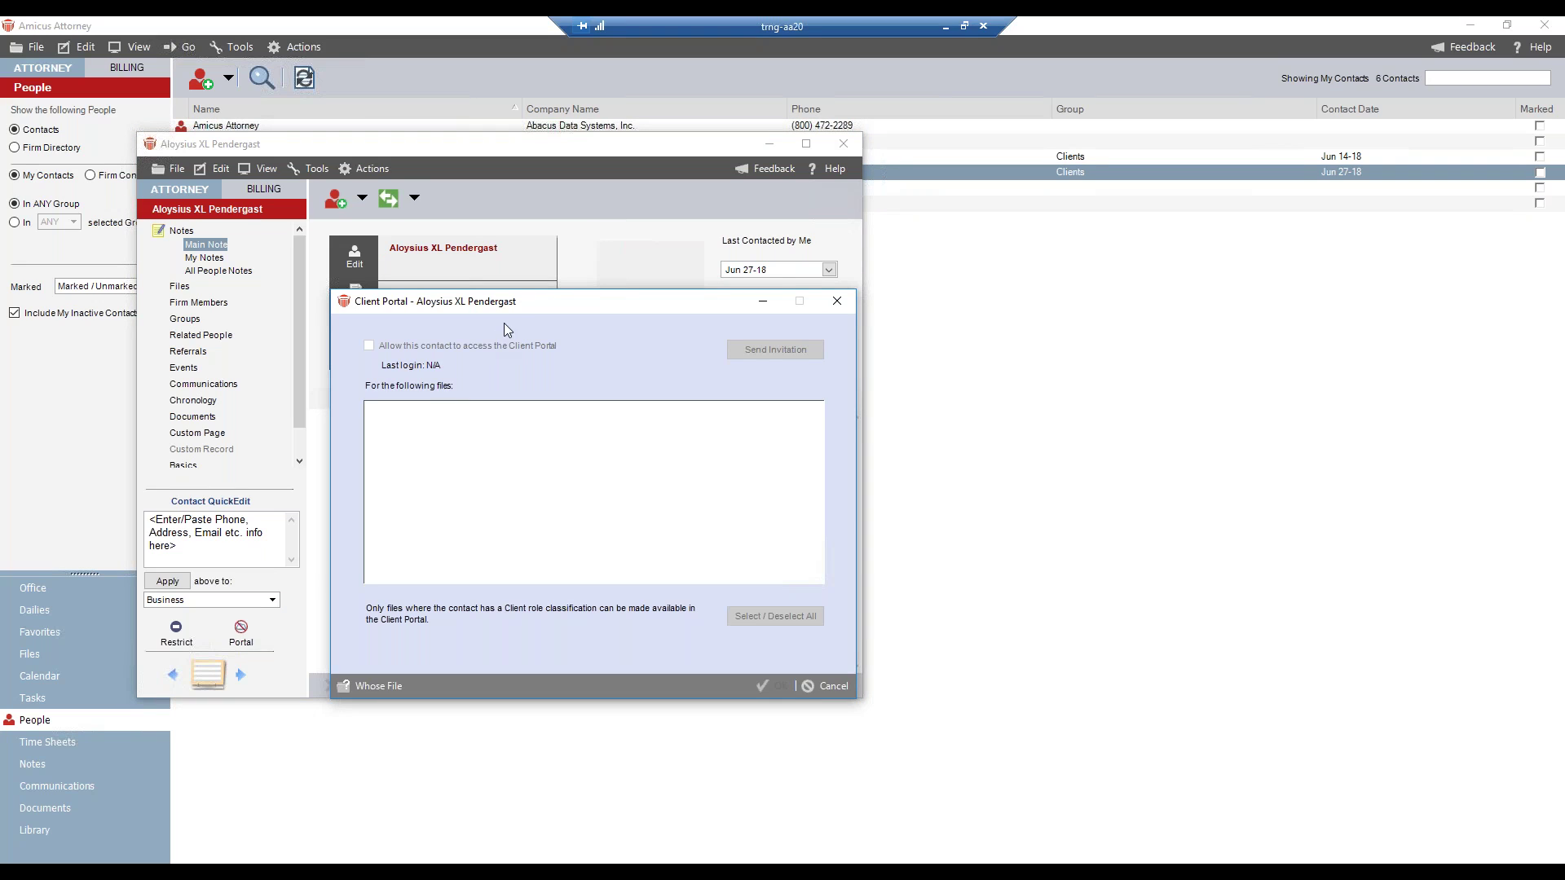
left_click_drag(493, 311, 375, 256)
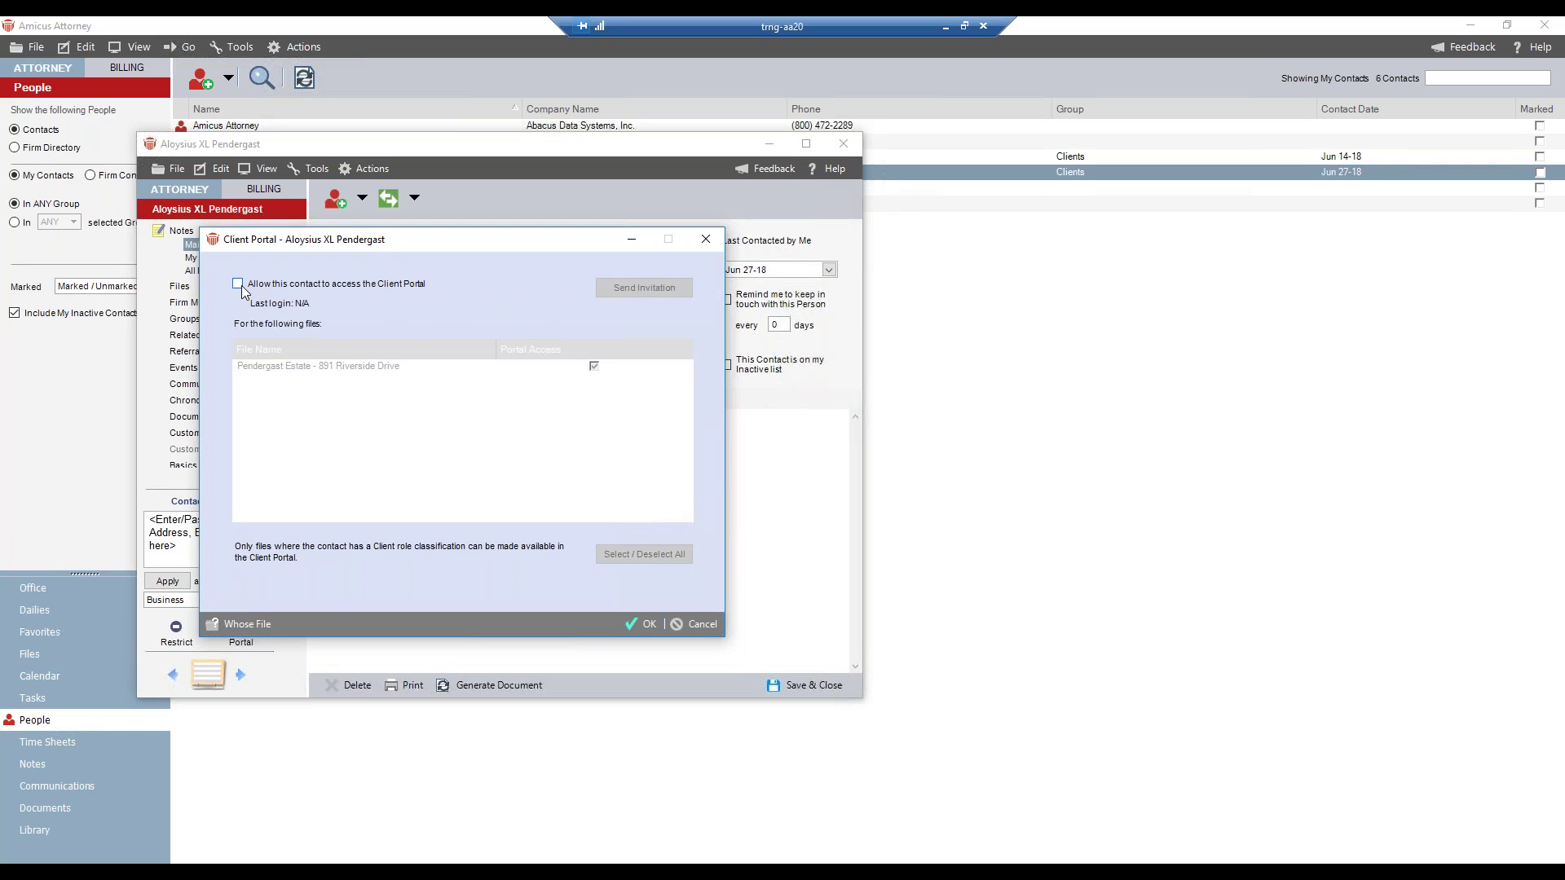
left_click(238, 285)
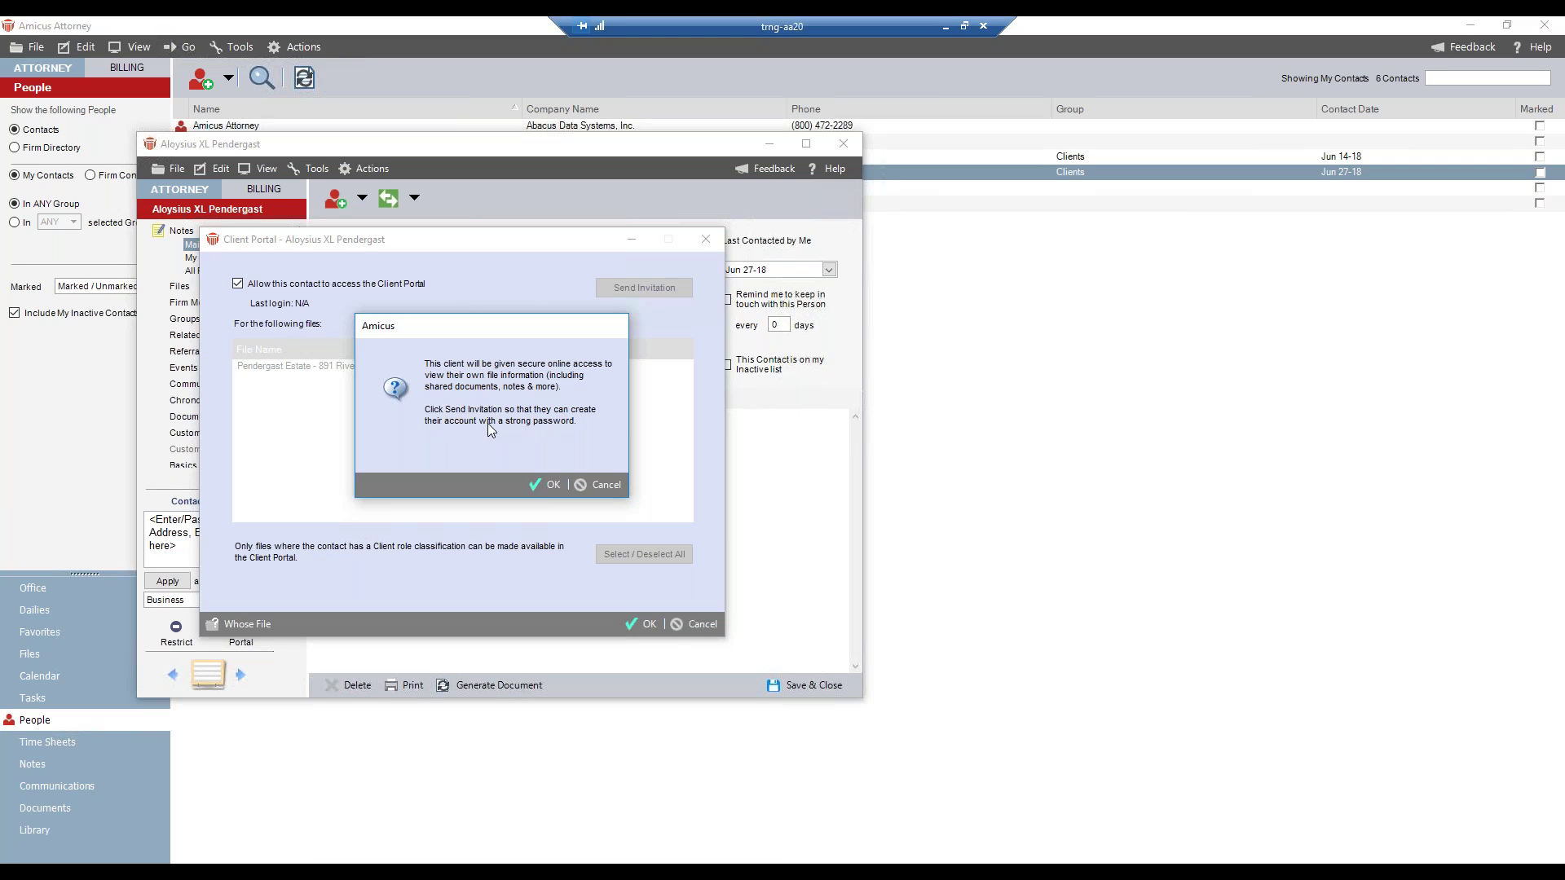
left_click(543, 484)
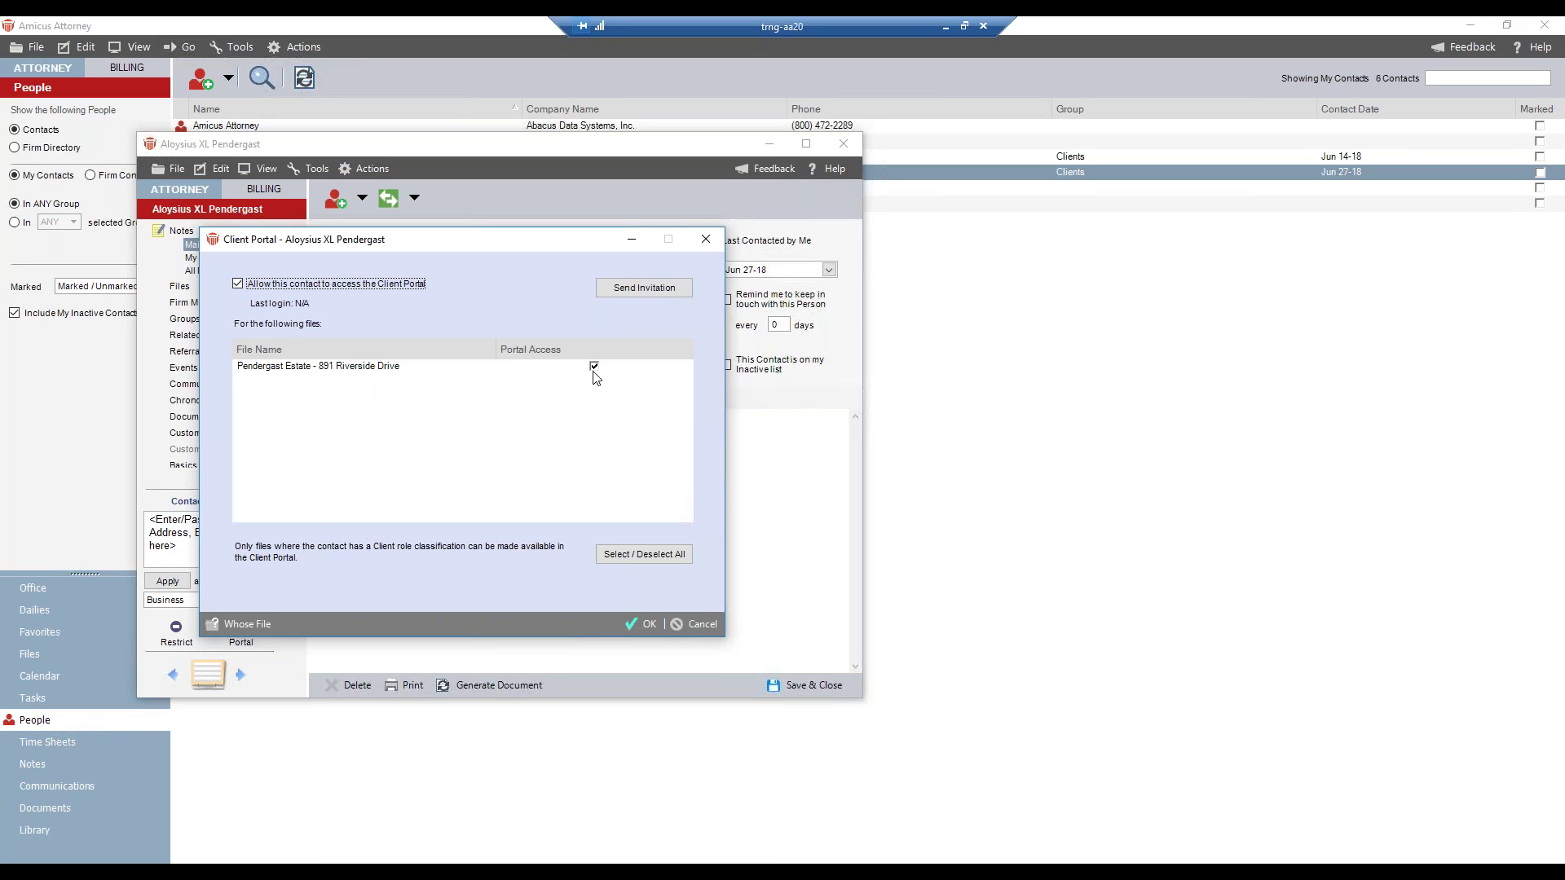
left_click(634, 556)
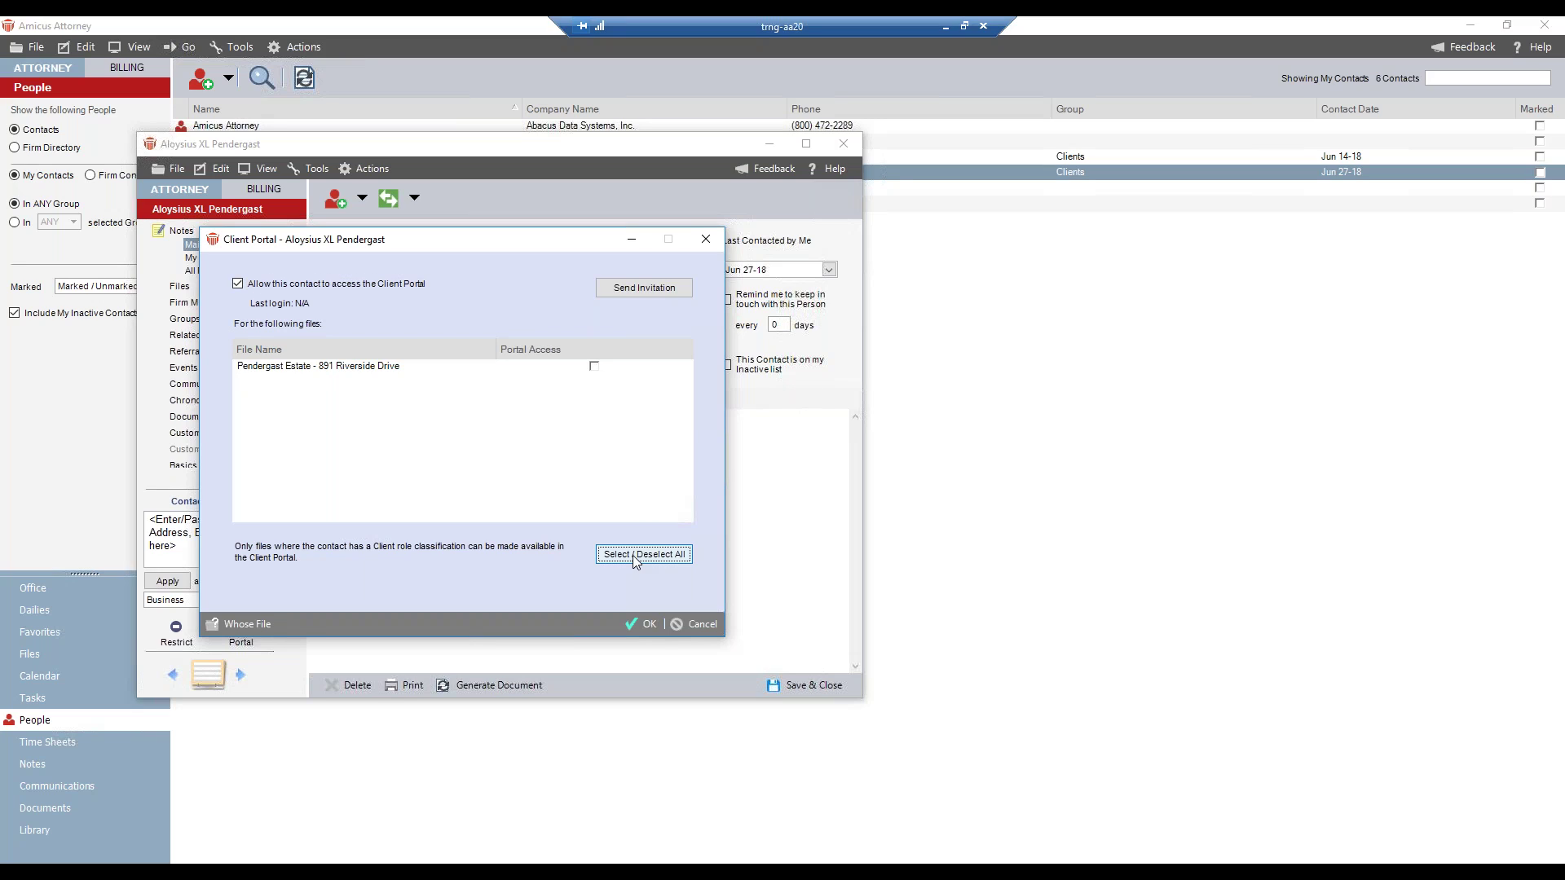
left_click(633, 555)
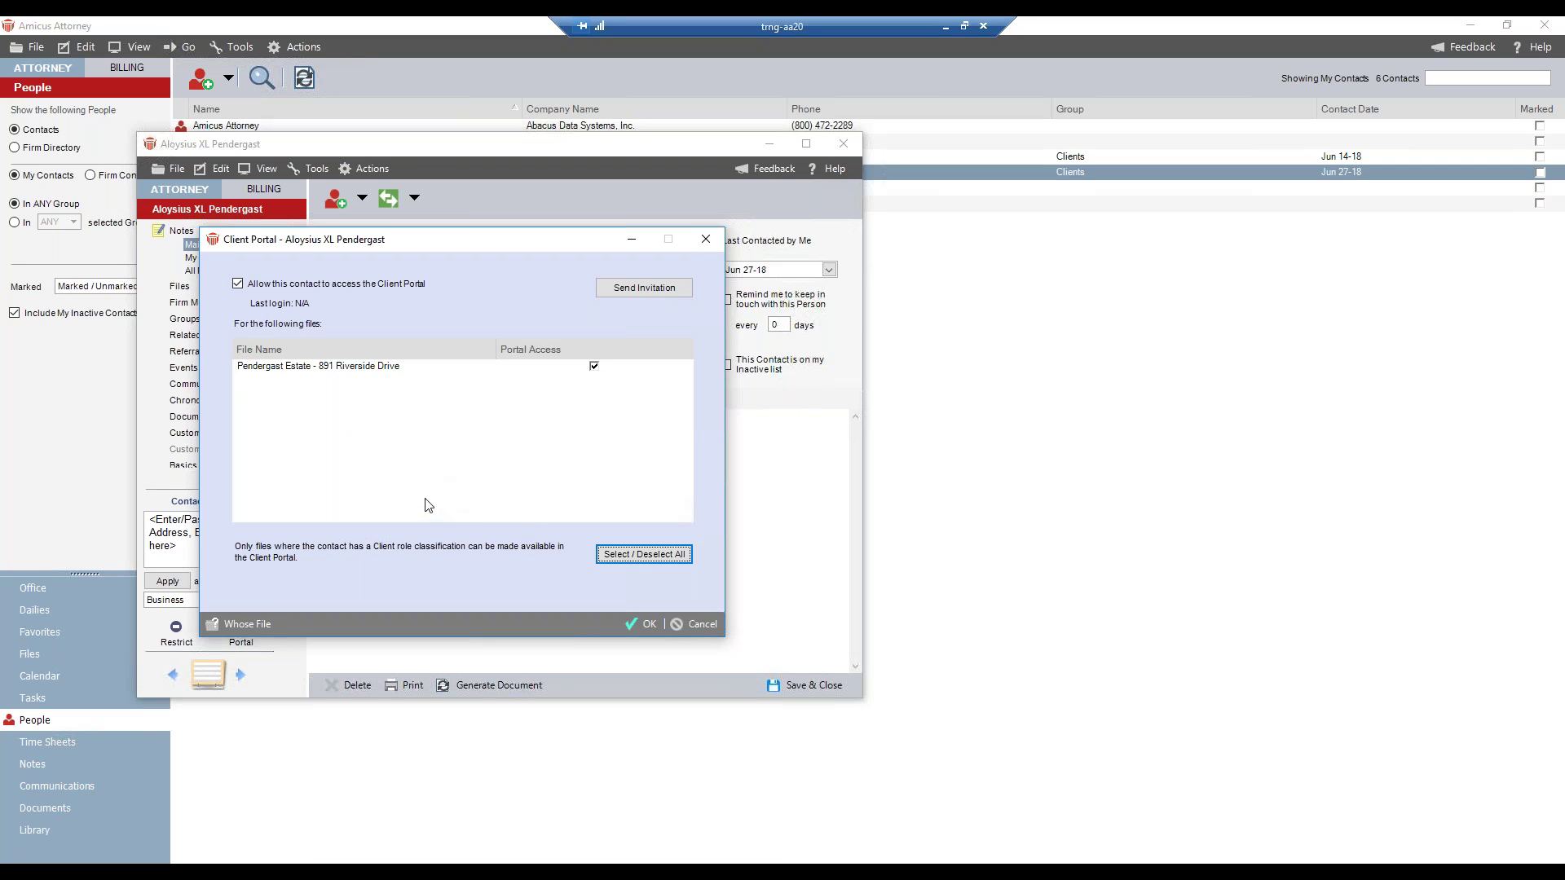
Send the contact the Client Portal invitation e-mail, and save and close the contact record
left_click(627, 292)
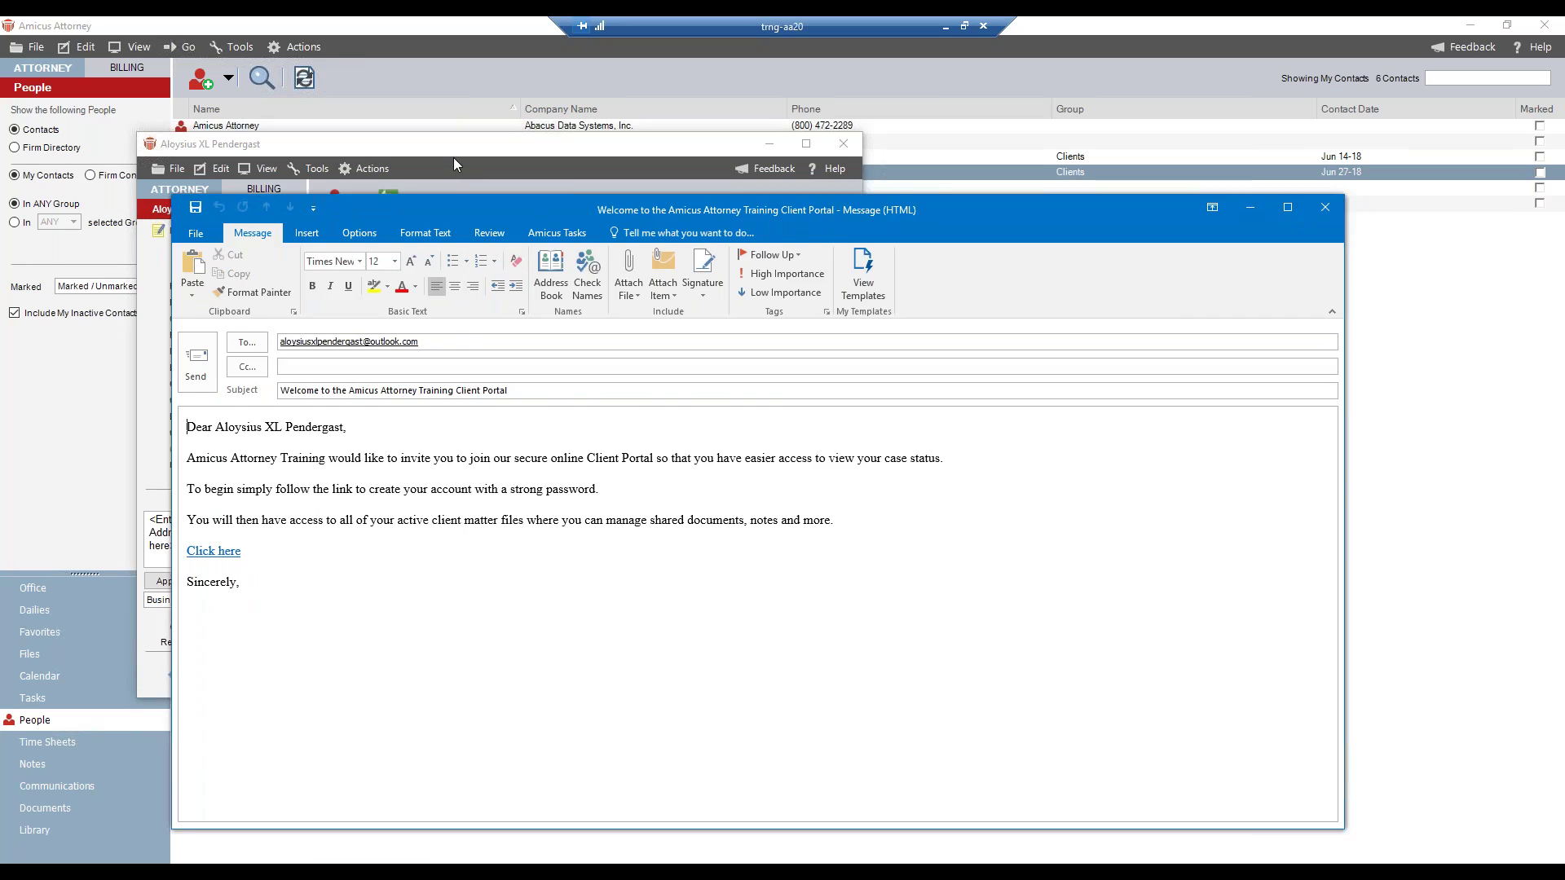
left_click_drag(453, 219, 382, 157)
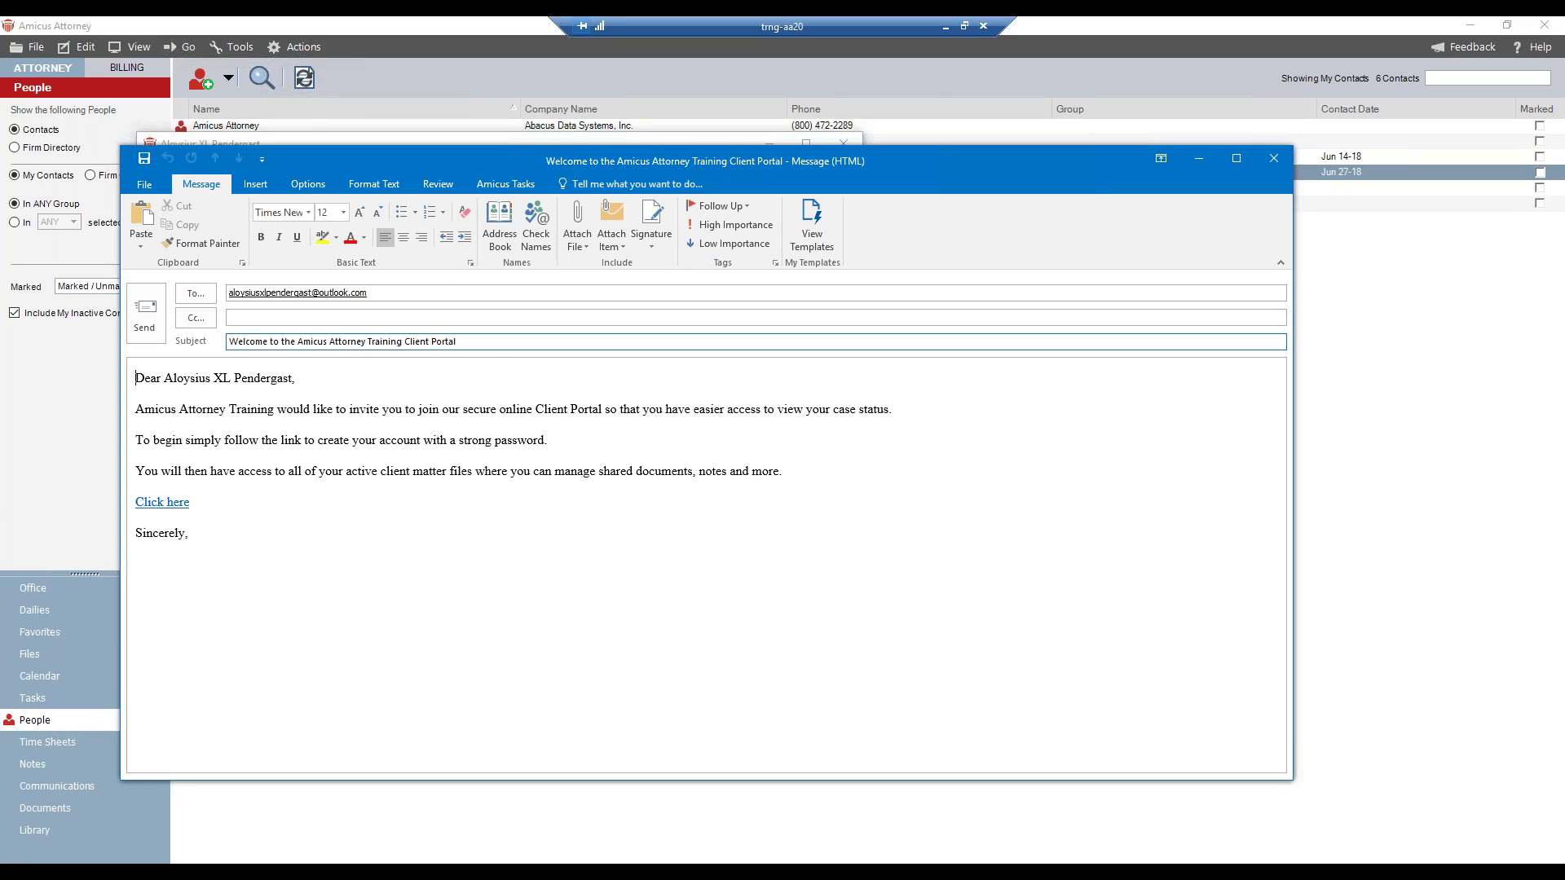
left_click(147, 309)
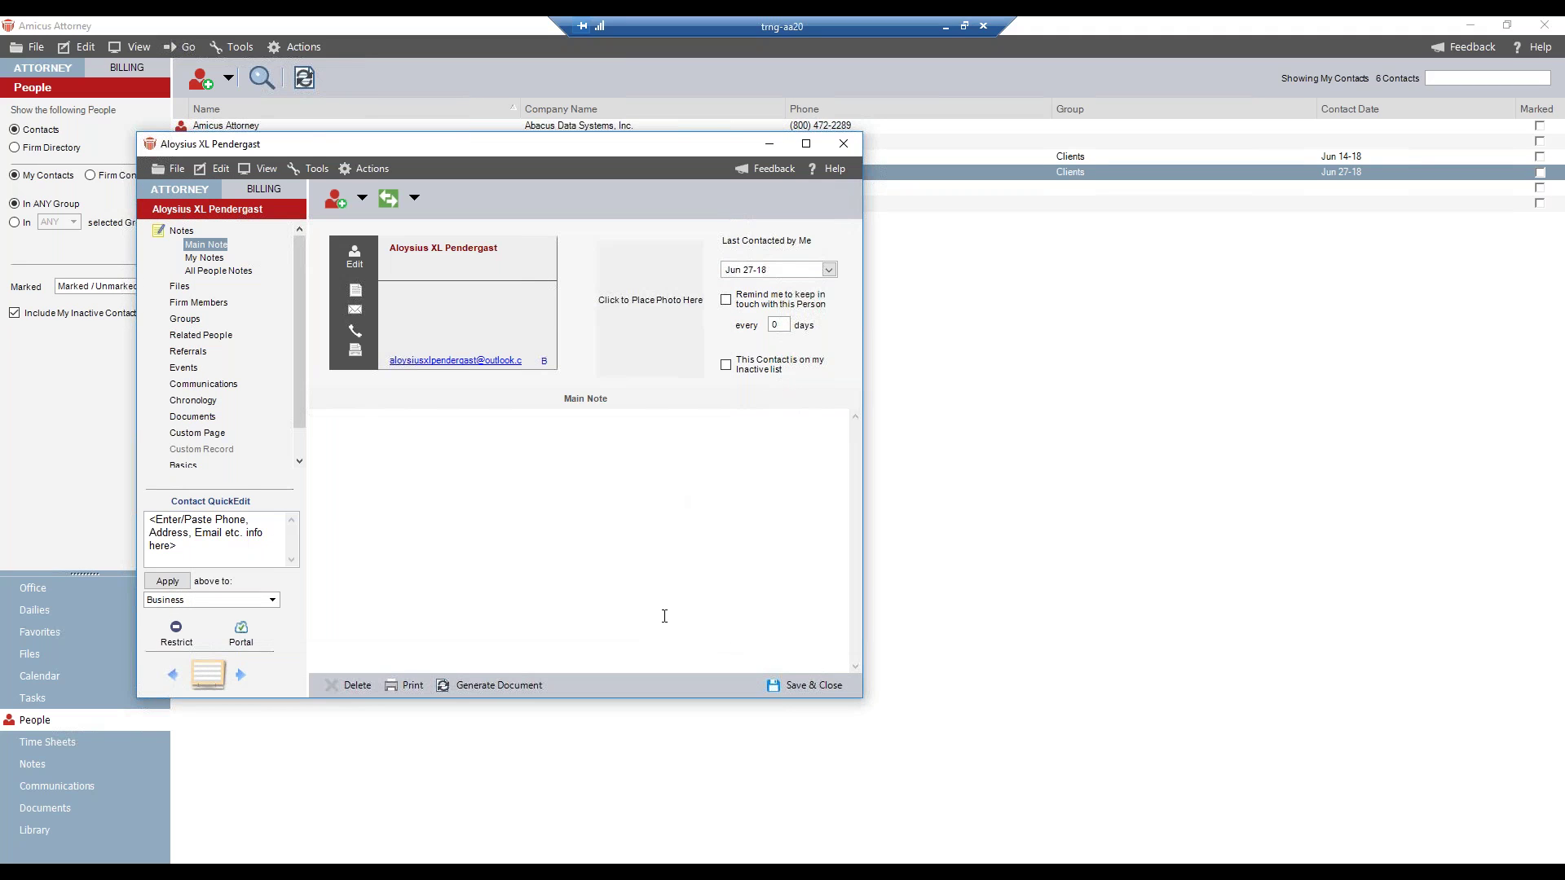
left_click(805, 686)
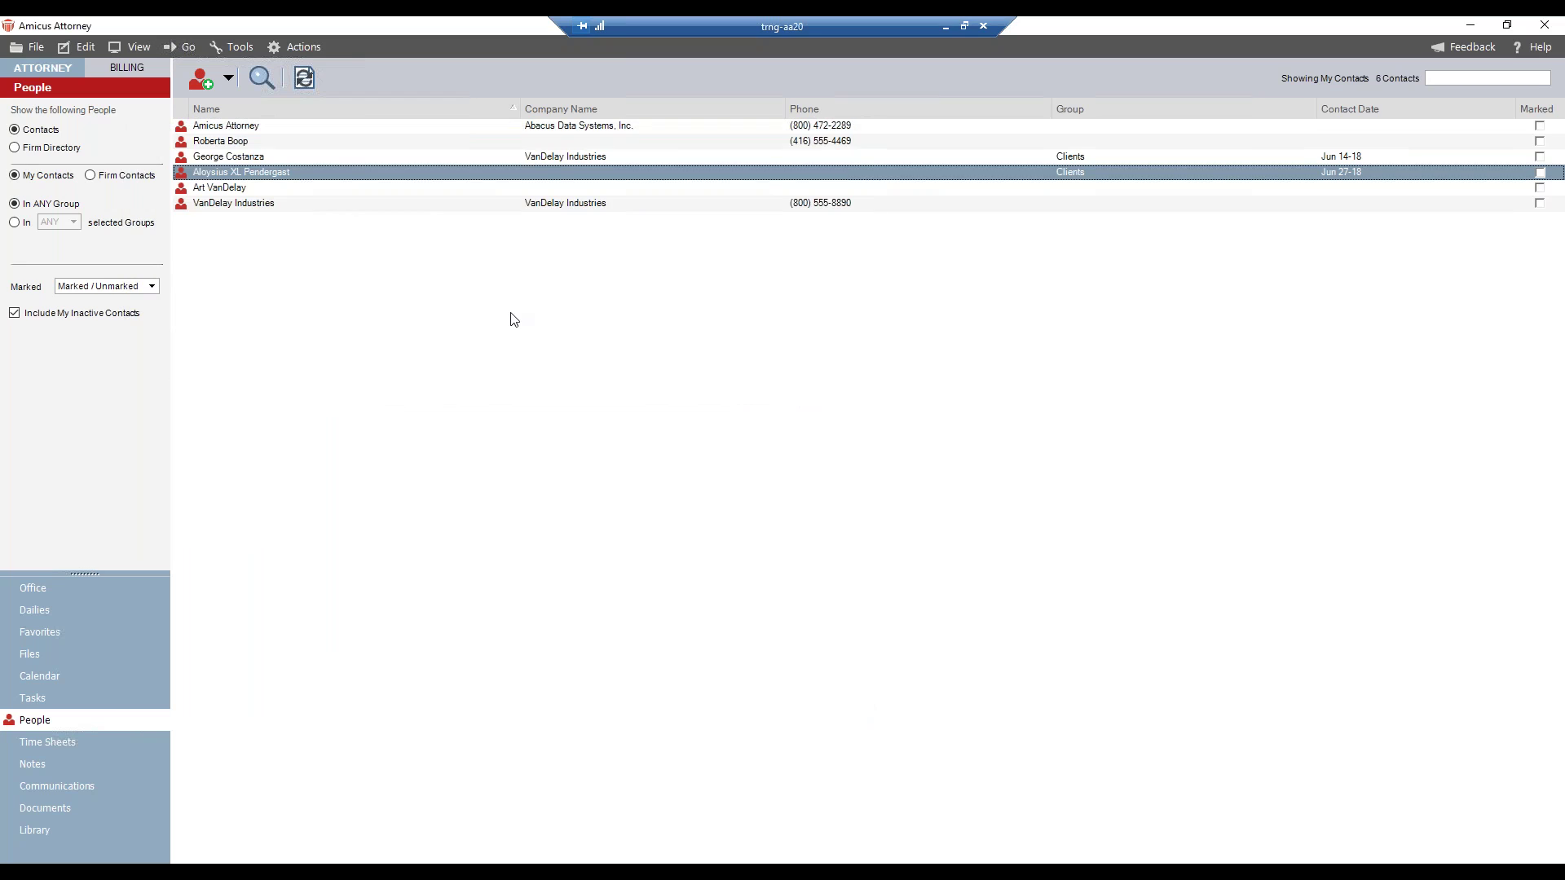
Switch to the client's Outlook Mail in the browser and follow the link in the Client Portal welcome e-mail
left_click(509, 860)
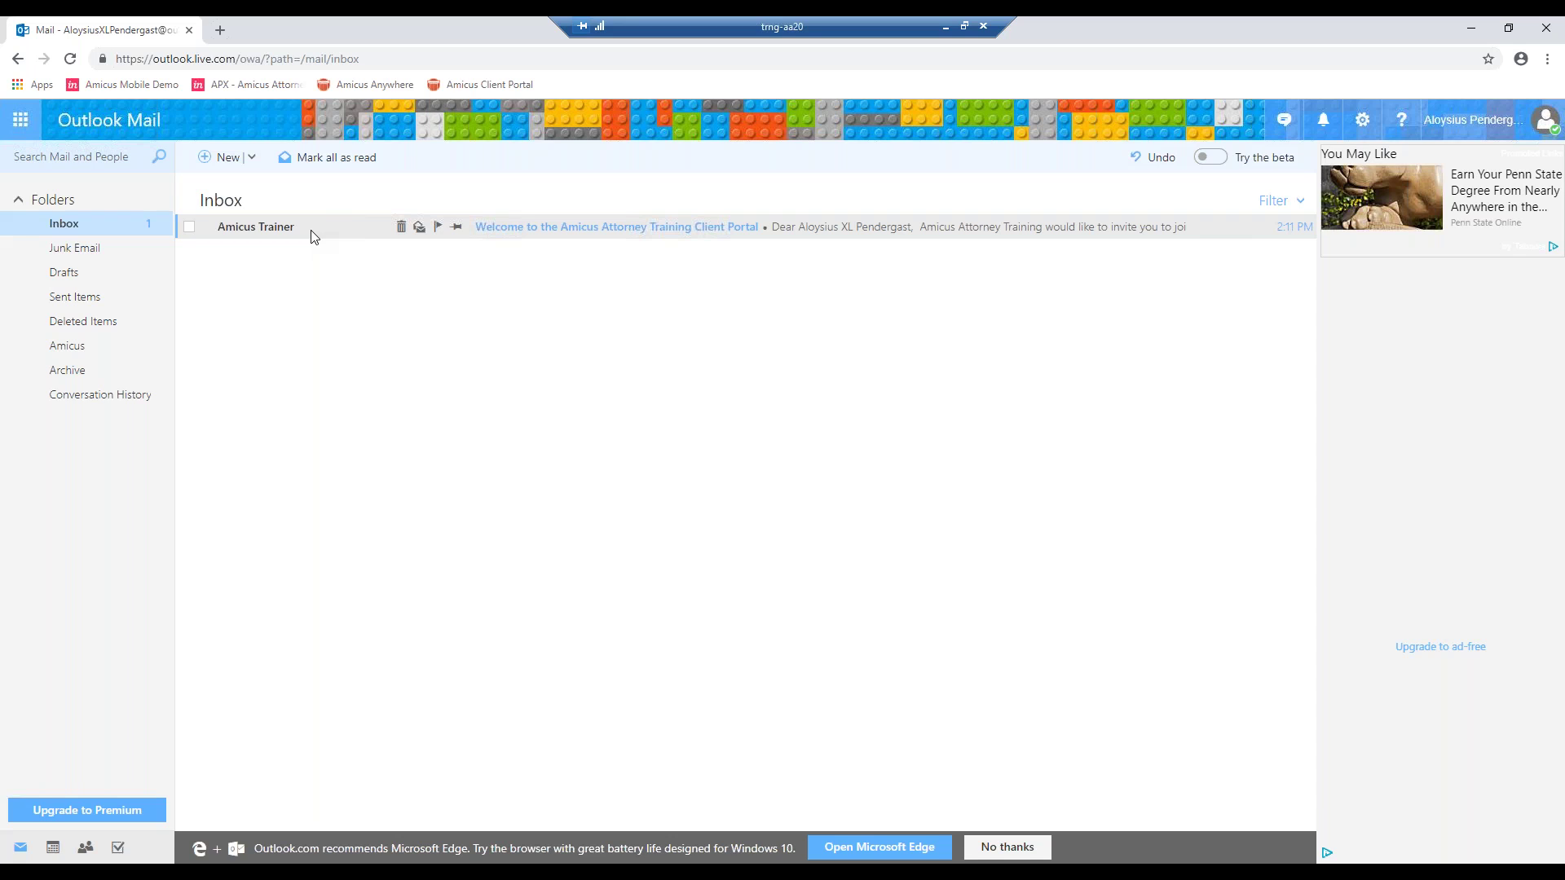
left_click(311, 236)
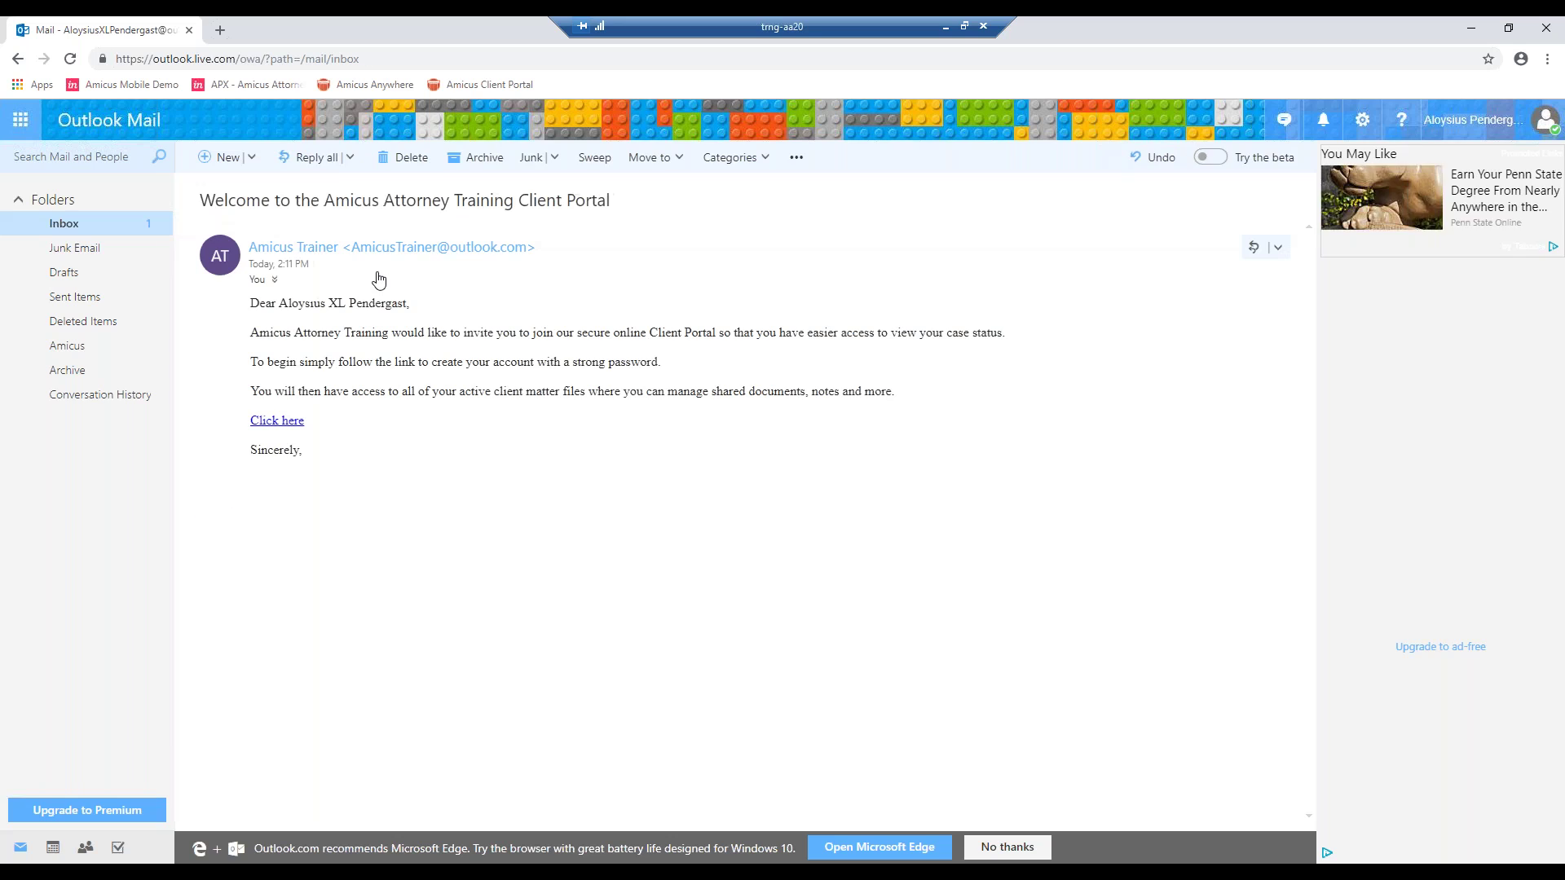
left_click(293, 425)
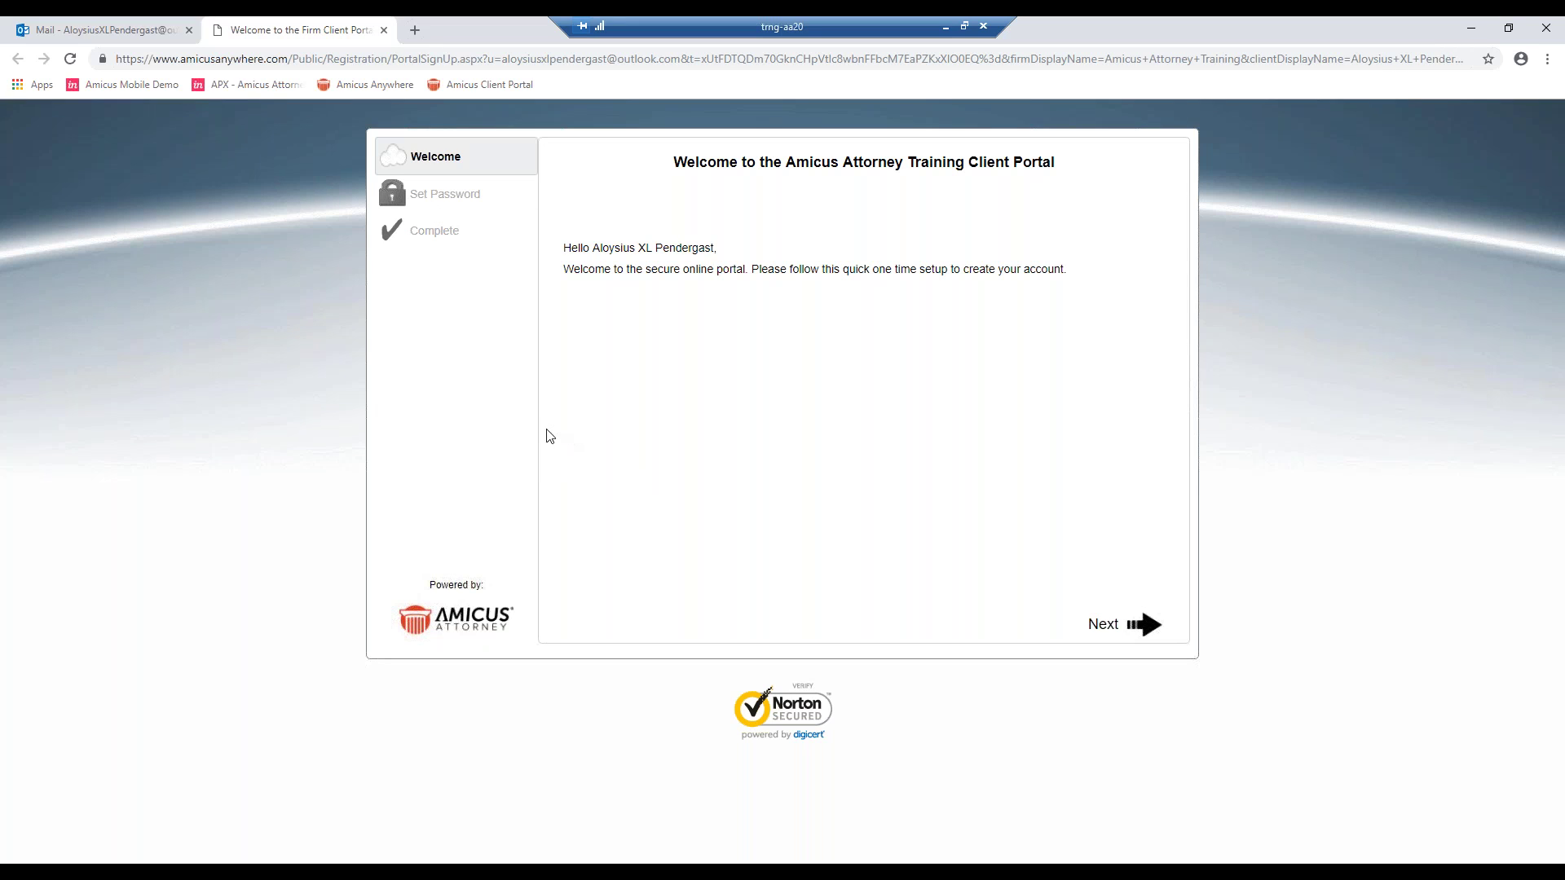
Create the client's portal account by entering and confirming a new password, ticking "I'm good.", and log in to the portal
left_click(1114, 622)
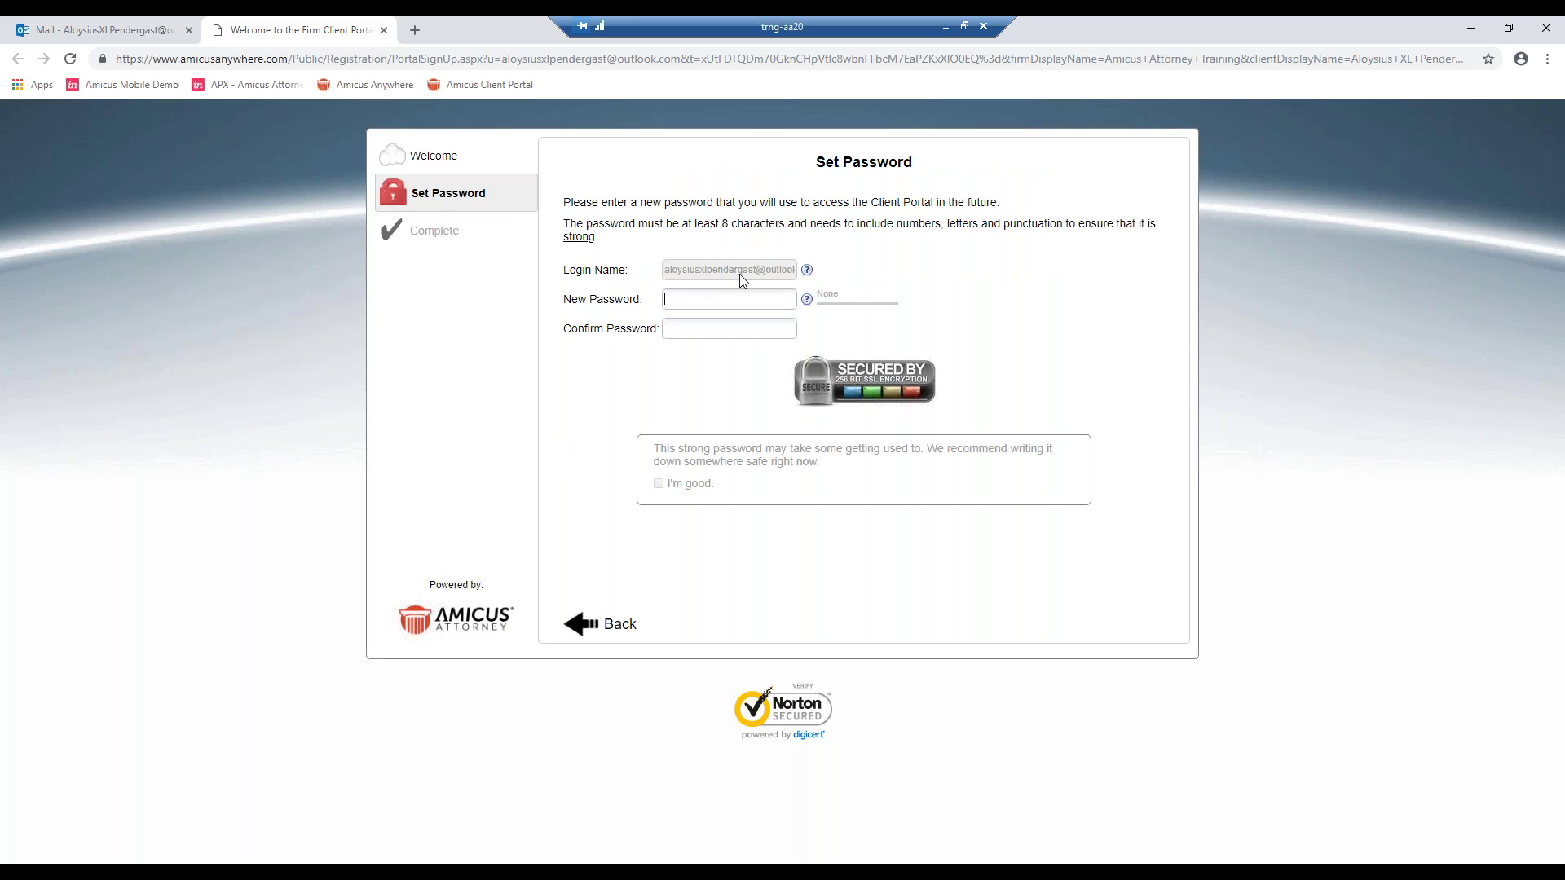
type("••••••••••")
key("Tab")
type("••••••••")
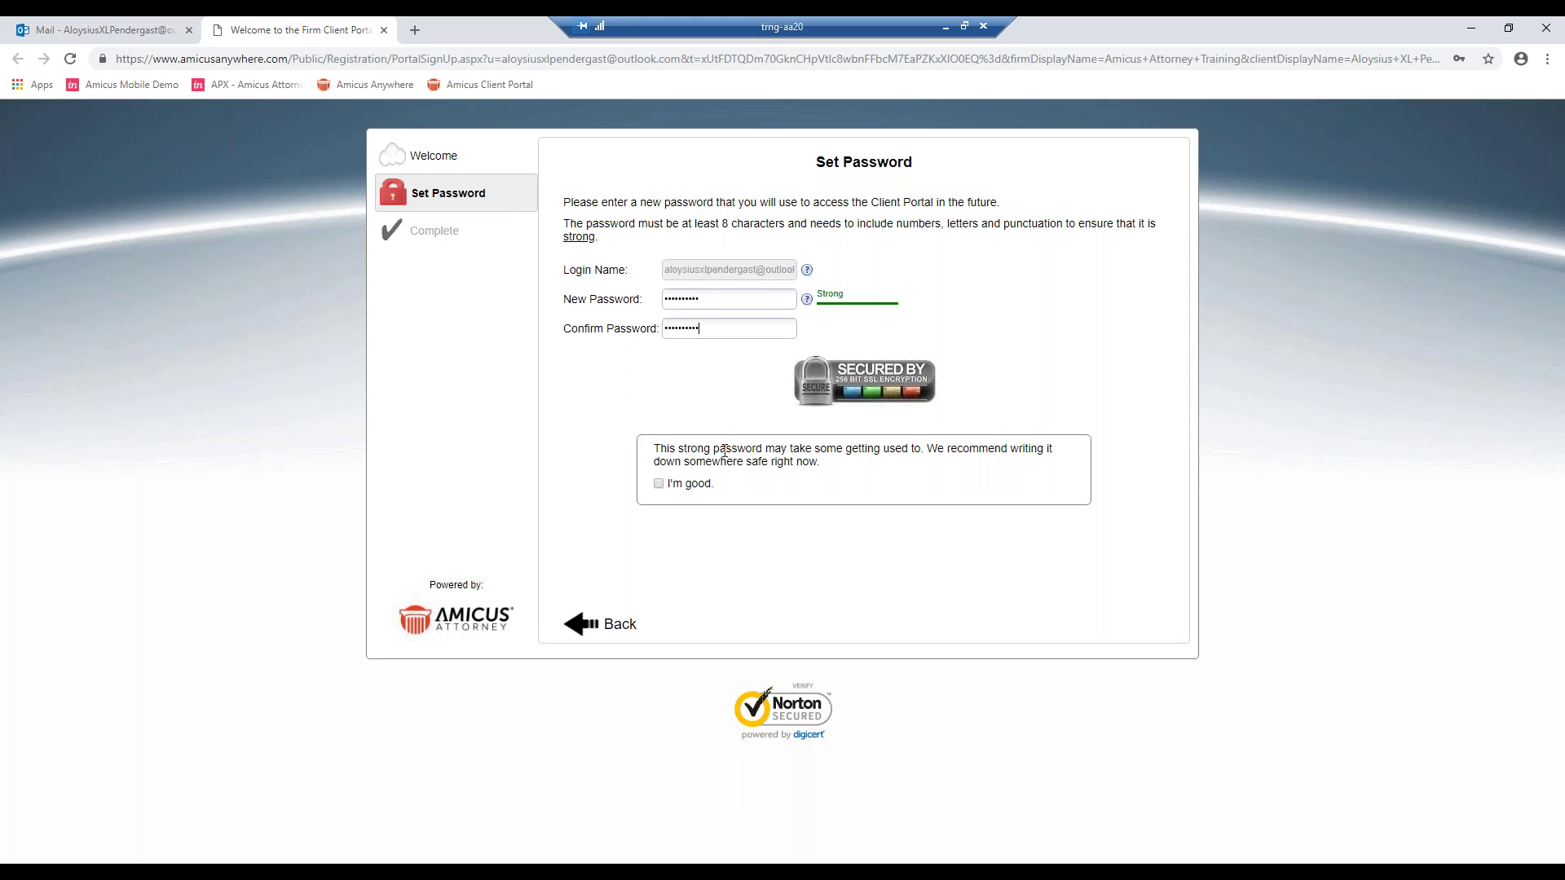
left_click(659, 484)
left_click(1122, 630)
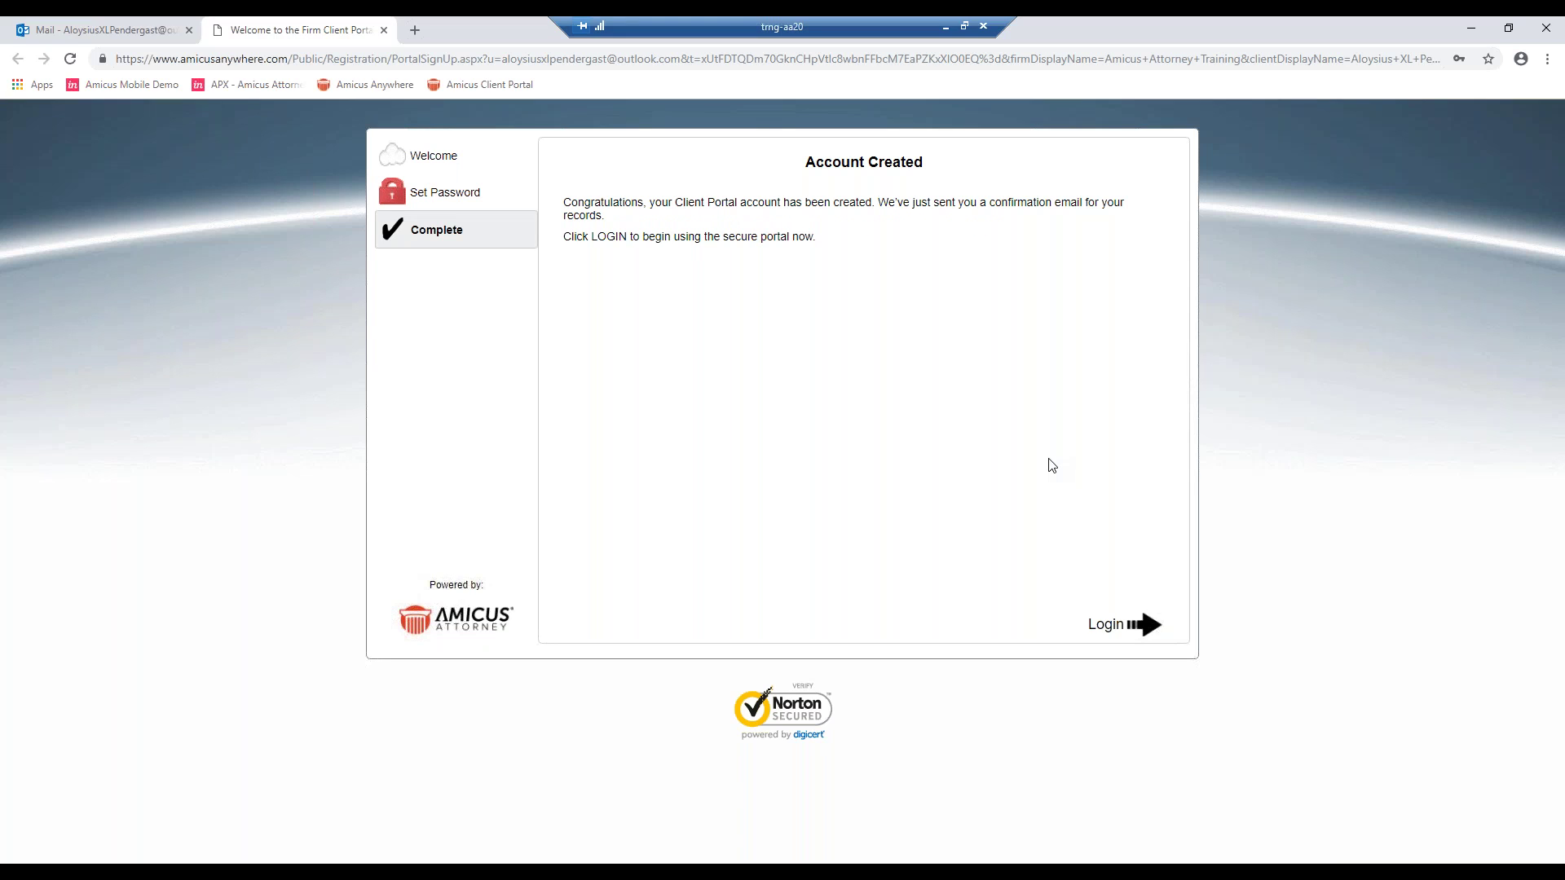
left_click(1124, 634)
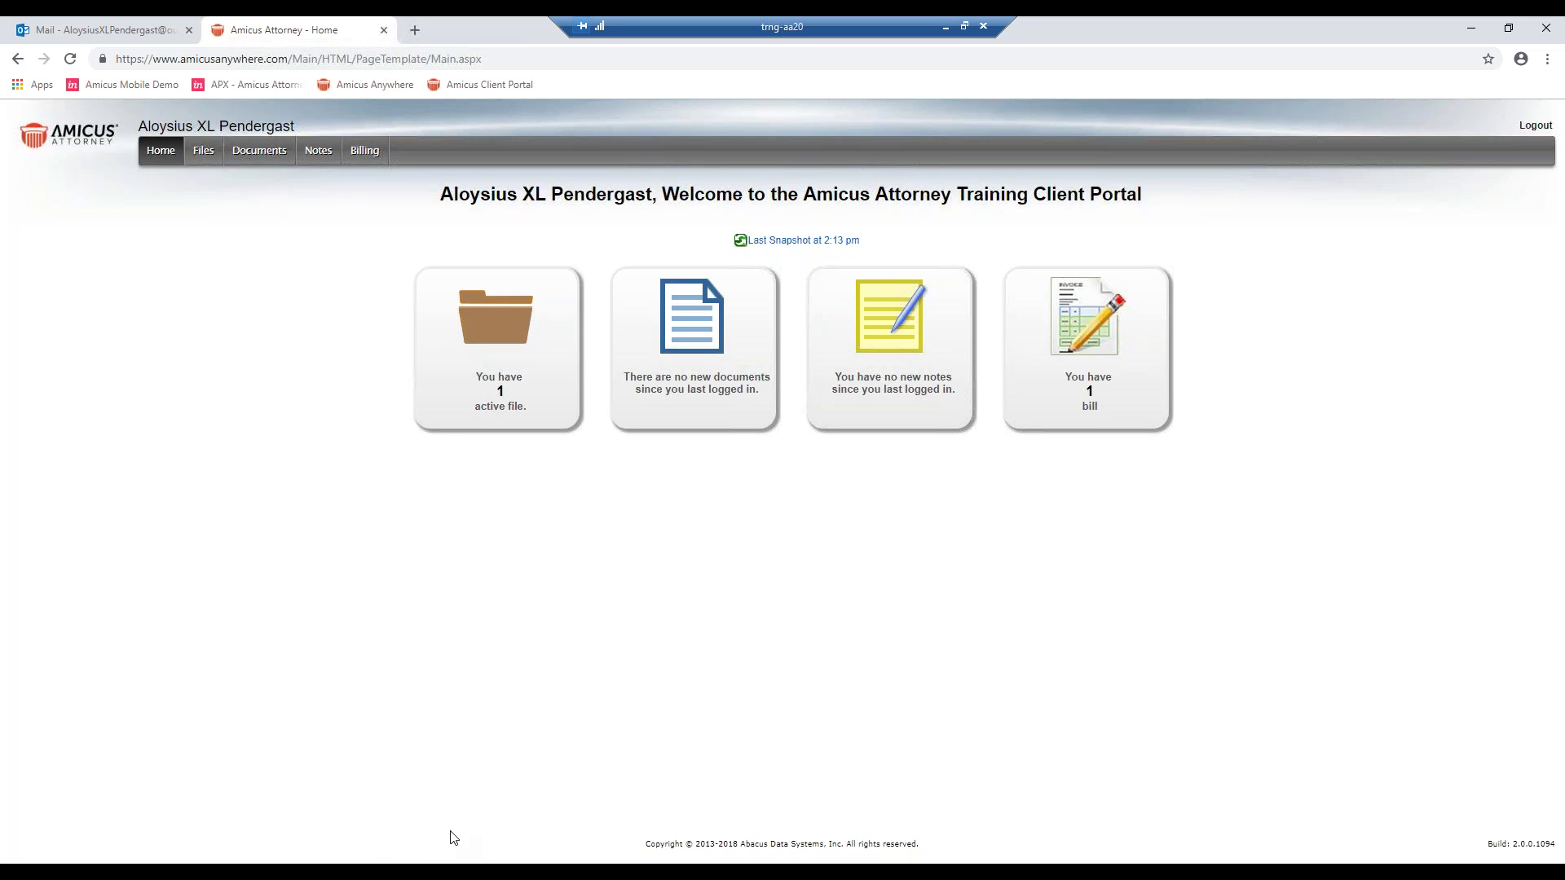
Read the "Client Portal account created" confirmation e-mail in the client's inbox
left_click(126, 32)
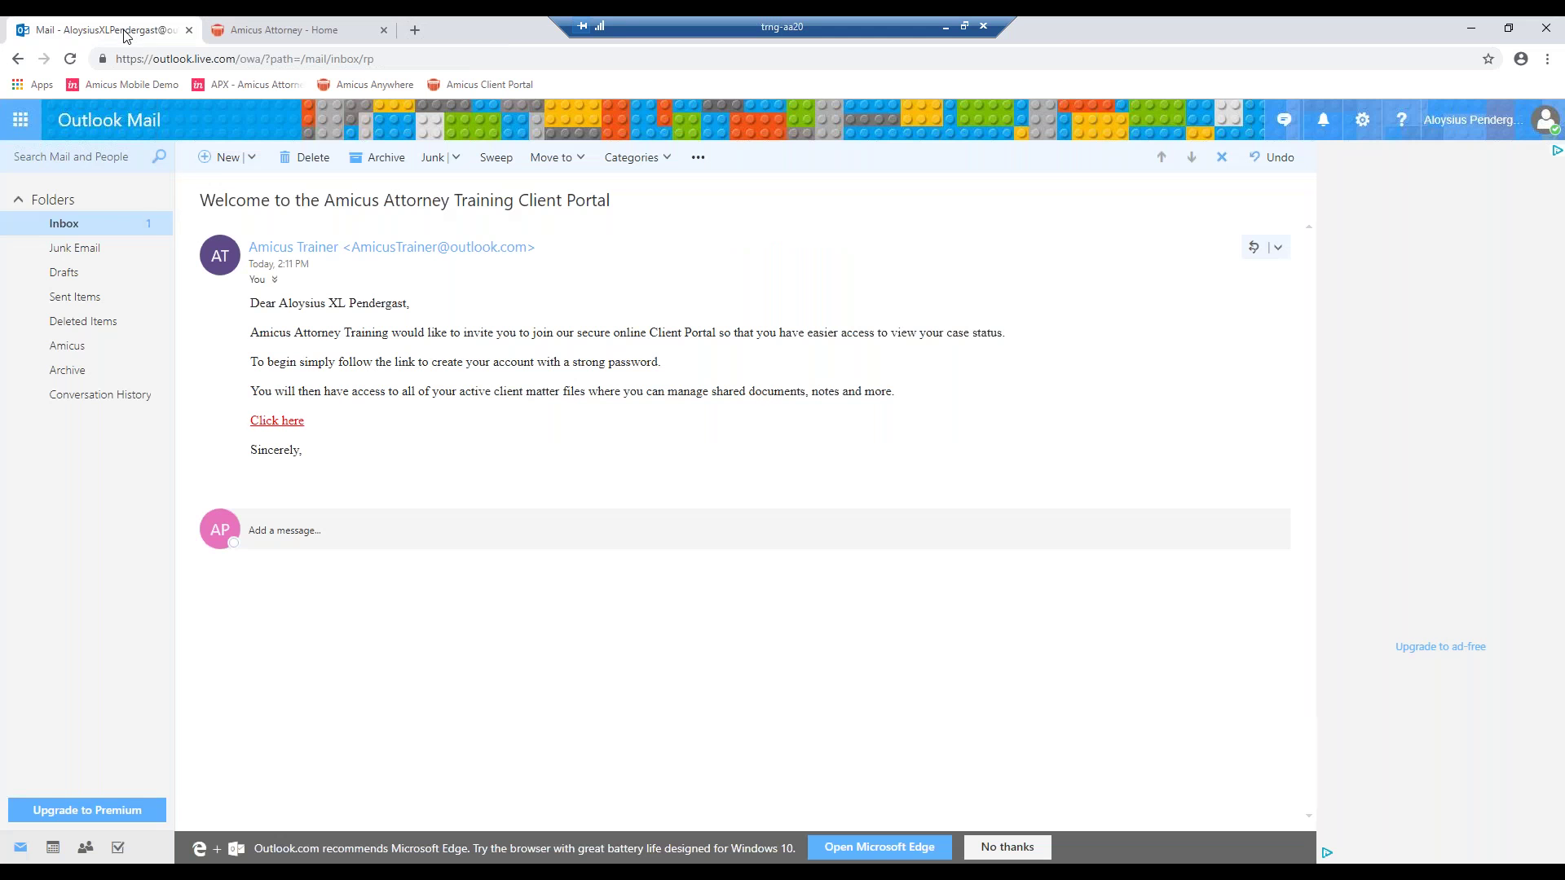
left_click(86, 228)
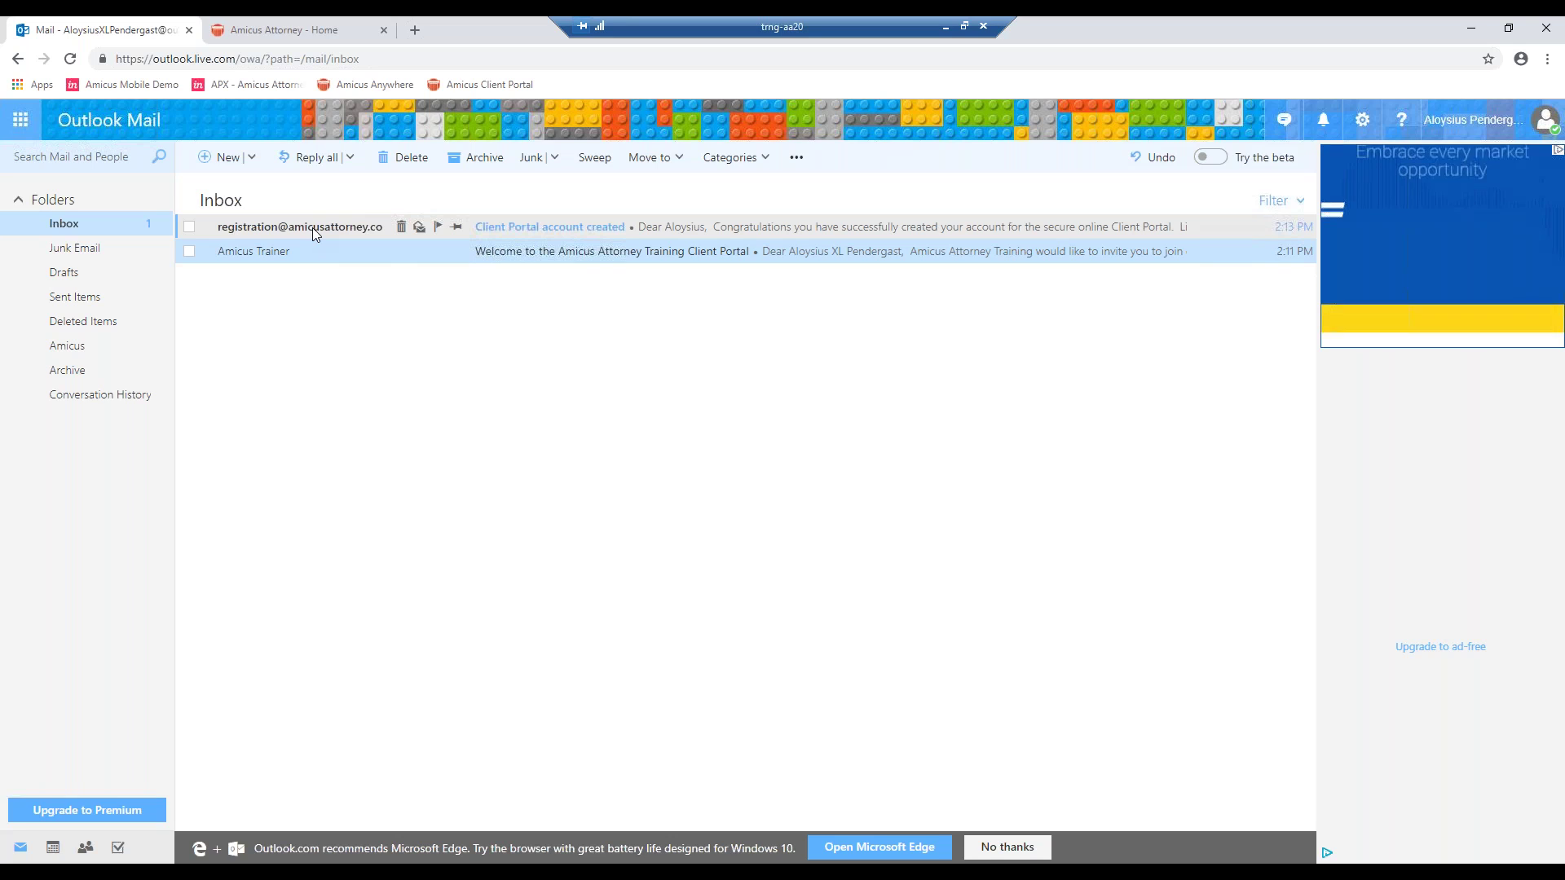
left_click(312, 228)
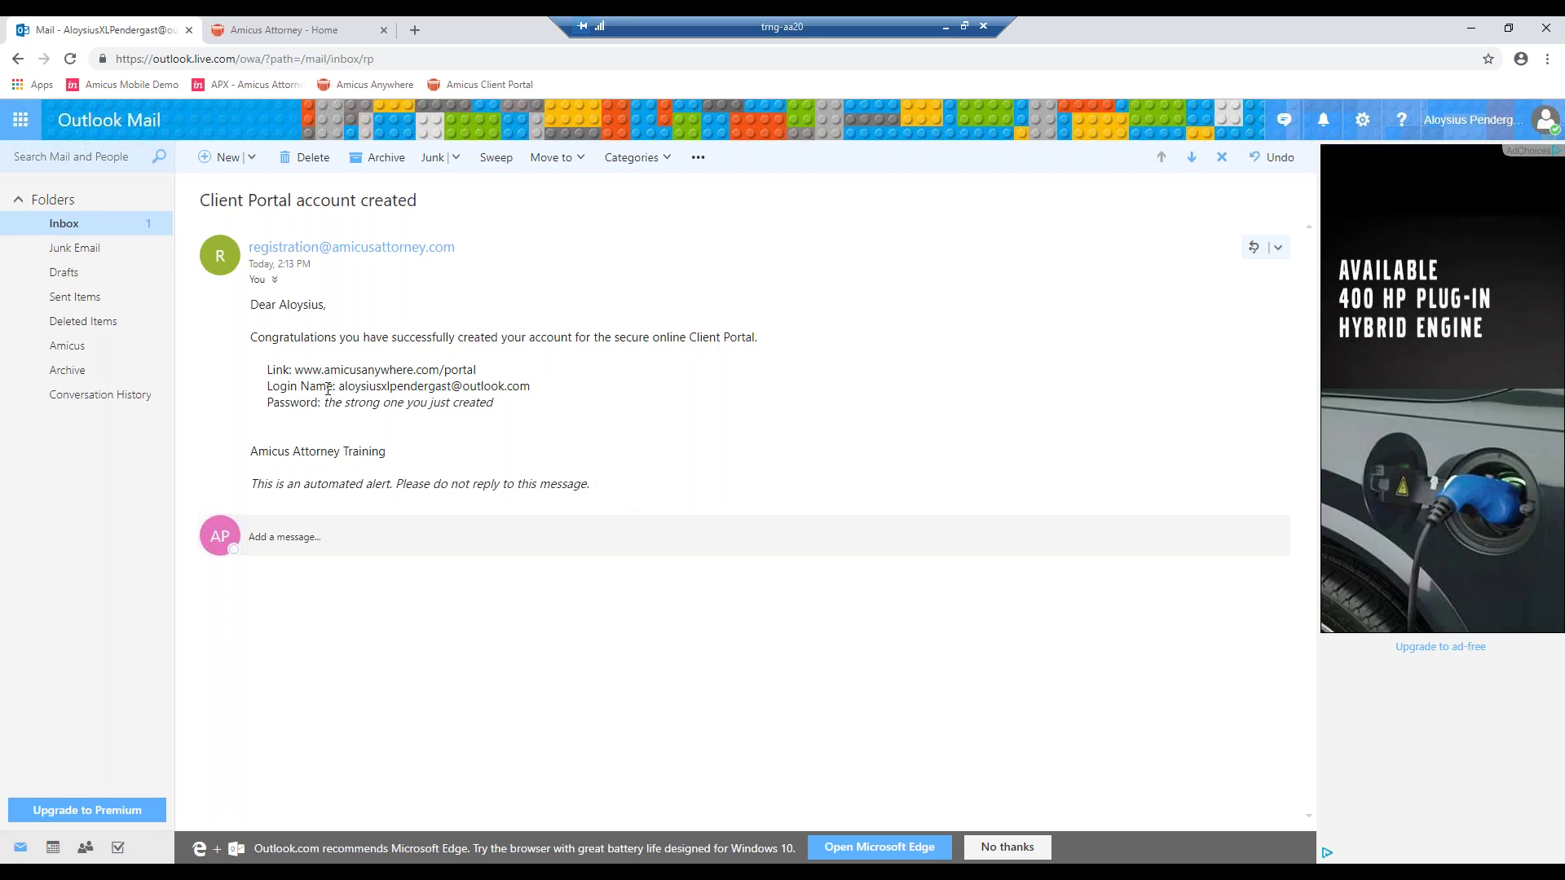
left_click(91, 226)
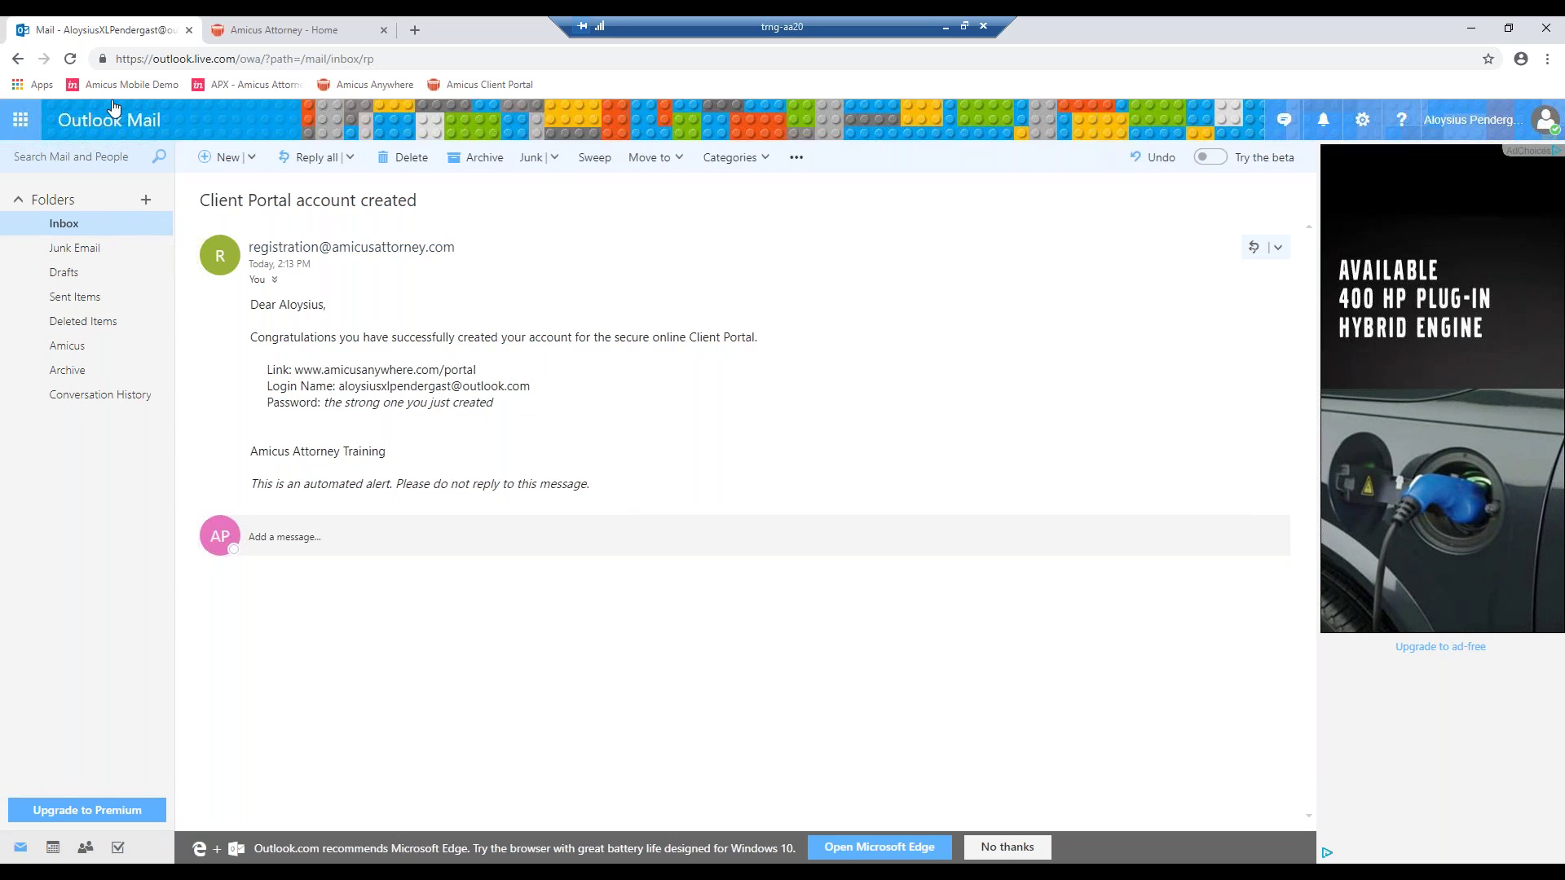
Switch to the firm's Outlook inbox, read the Client Portal account creation notice, and return to the browser
left_click(254, 29)
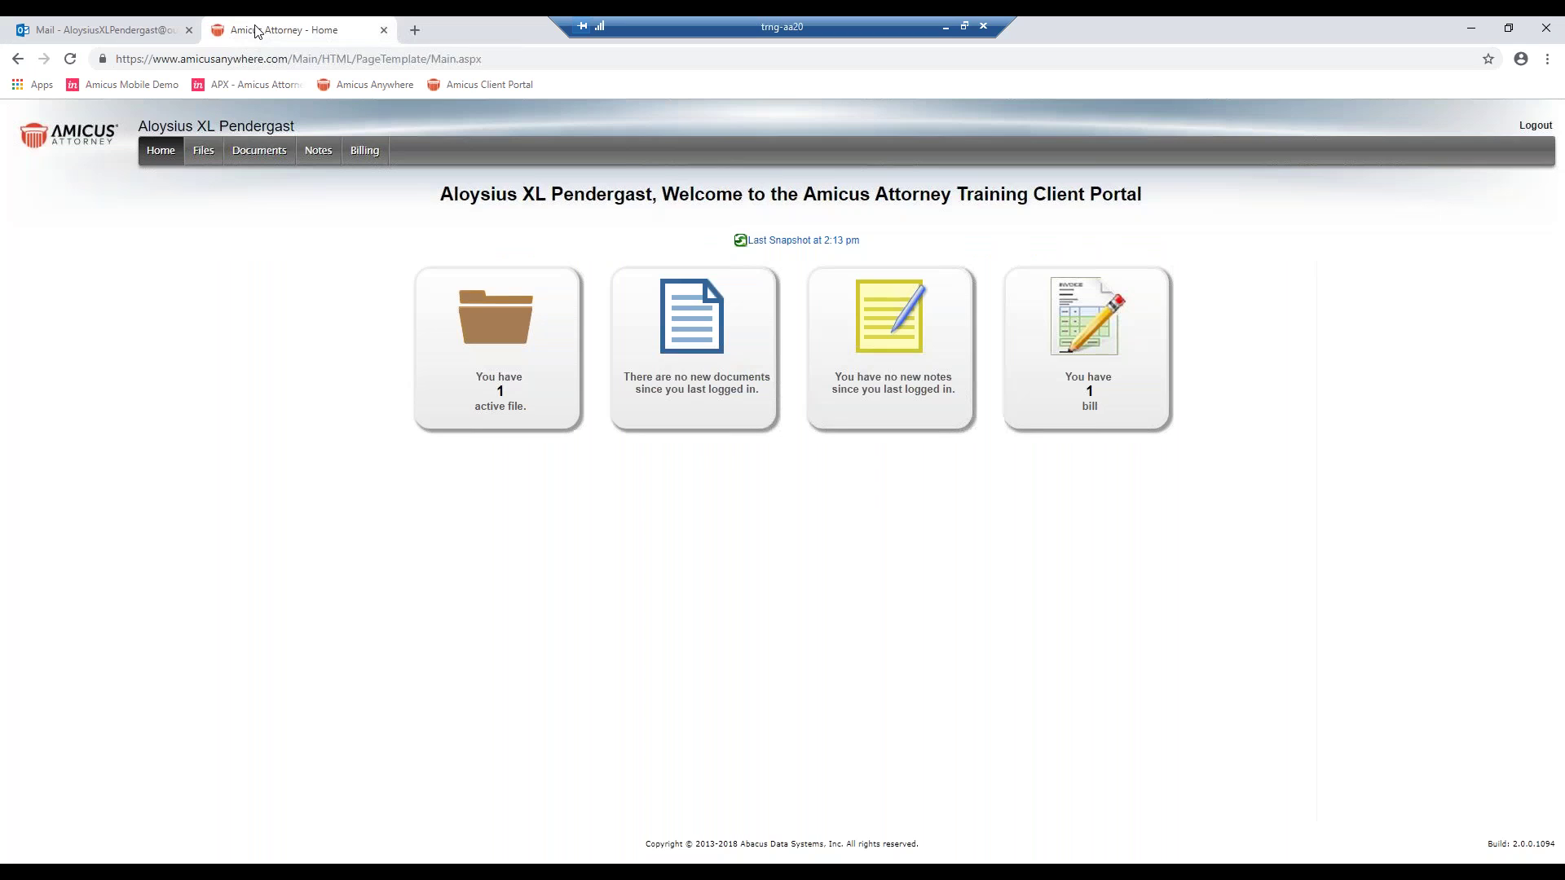
left_click(615, 833)
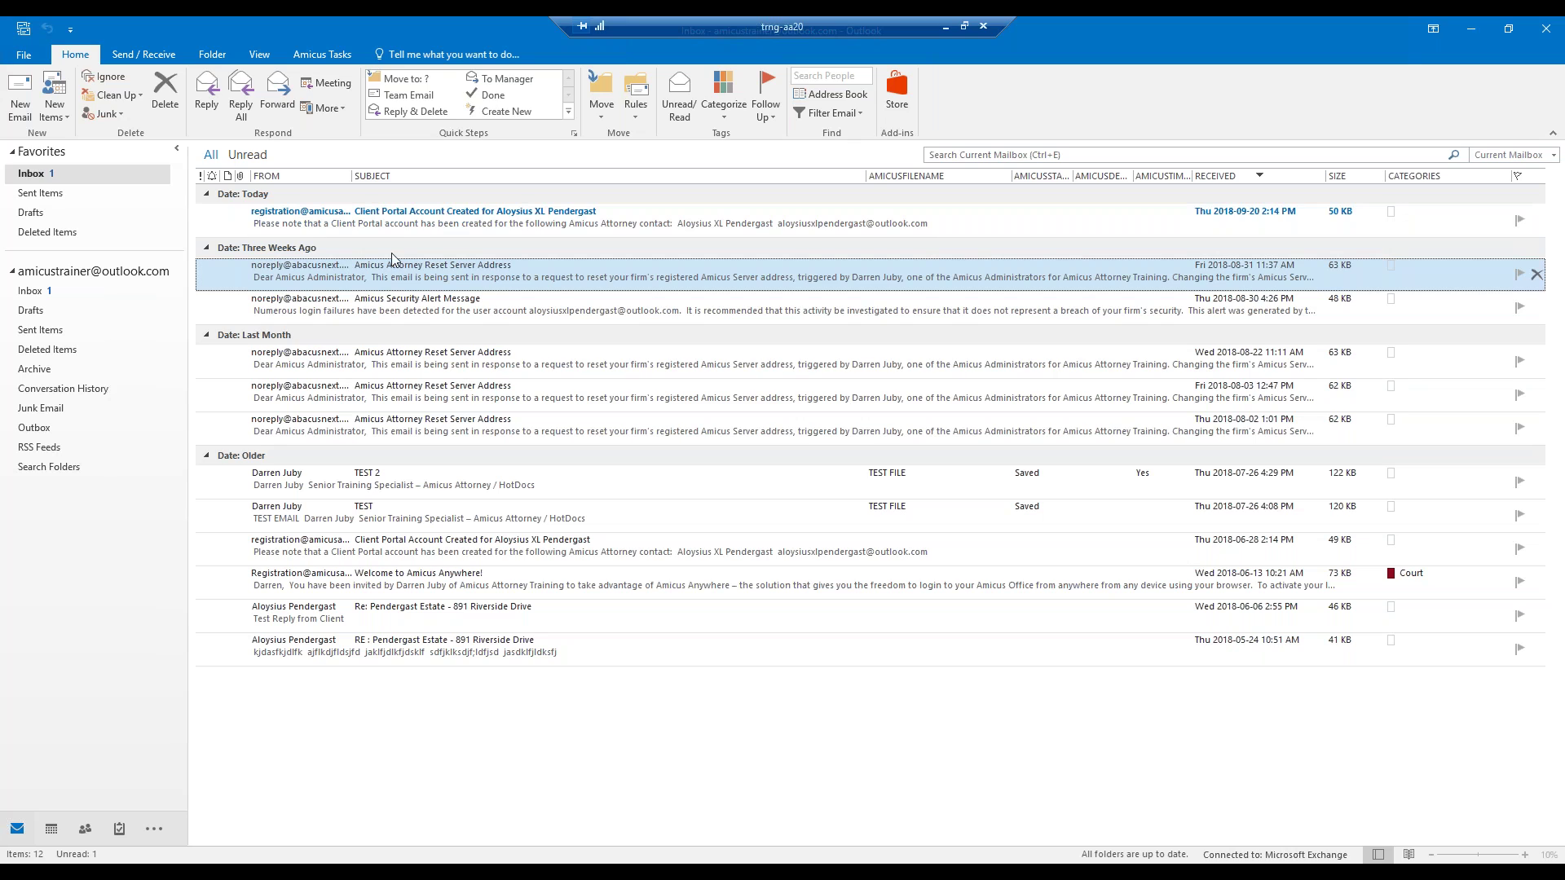
left_click(410, 229)
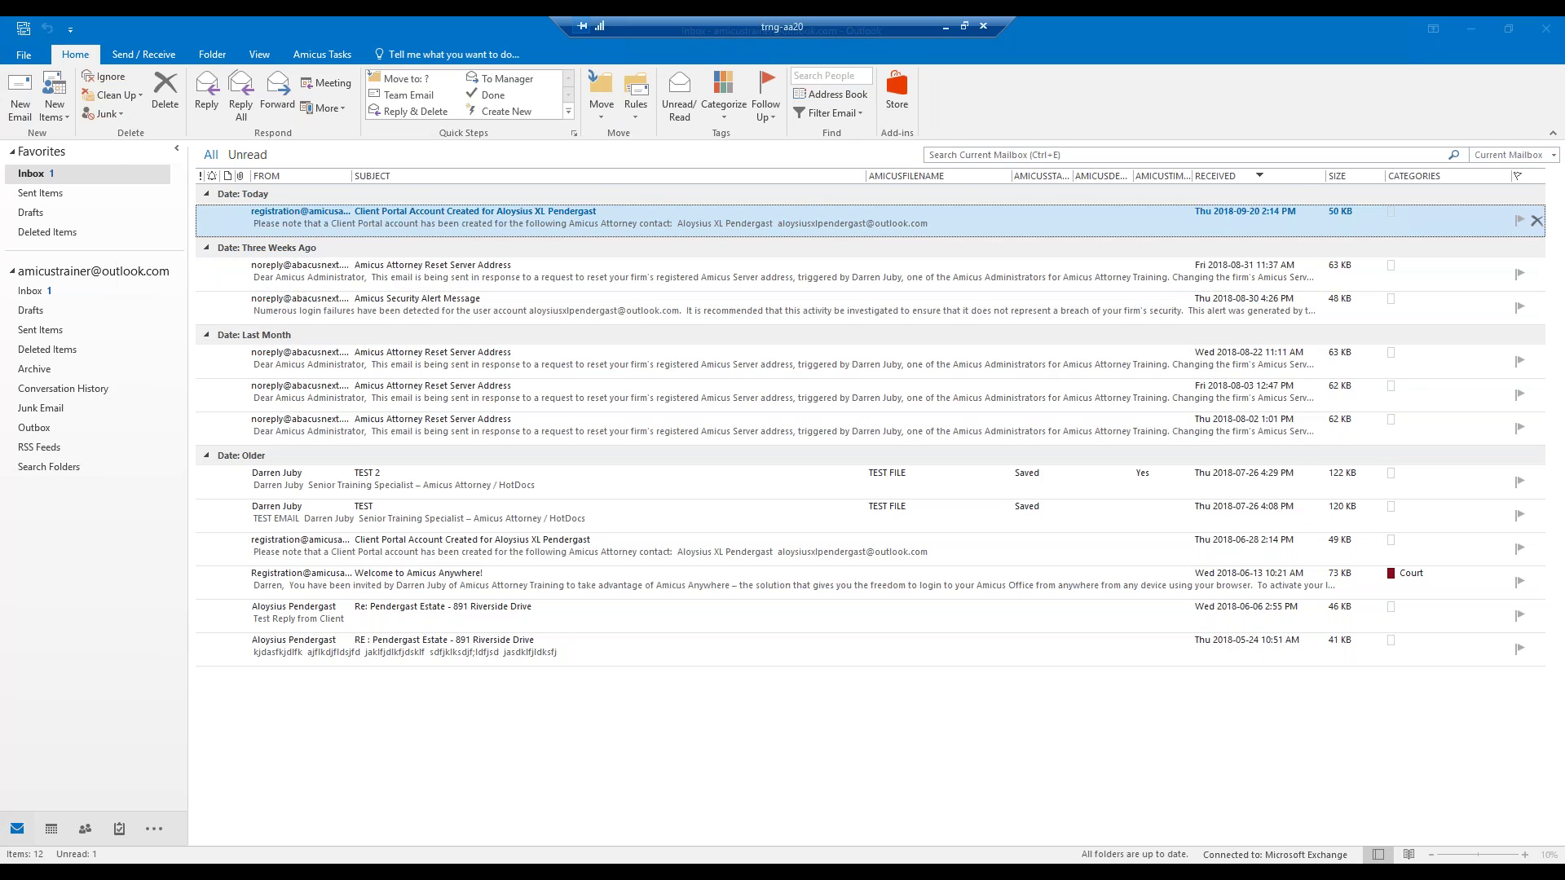
key("Return")
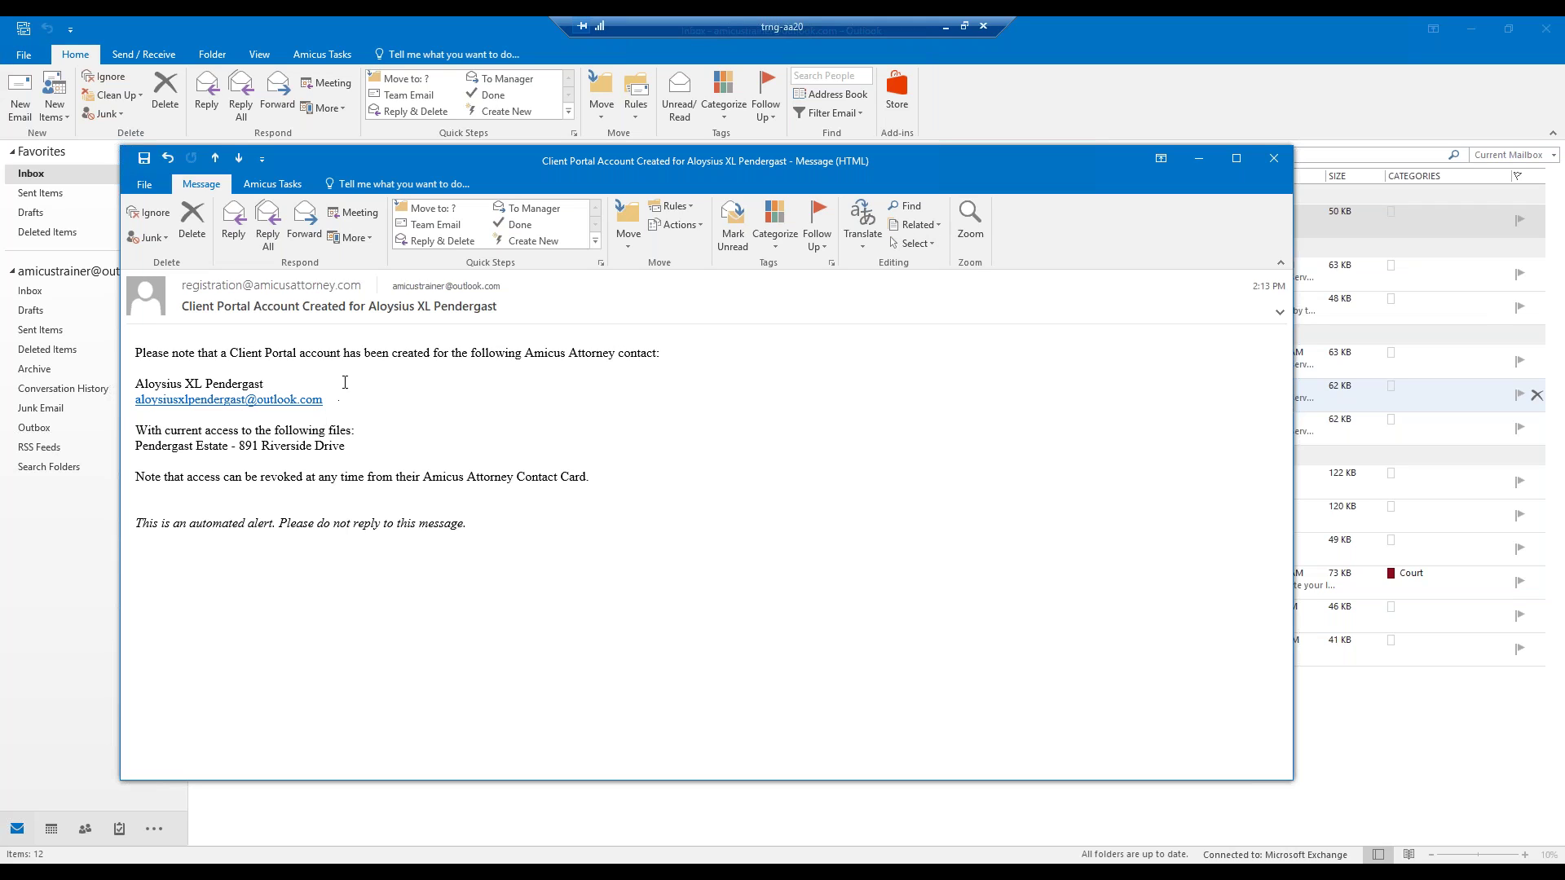
left_click(1274, 158)
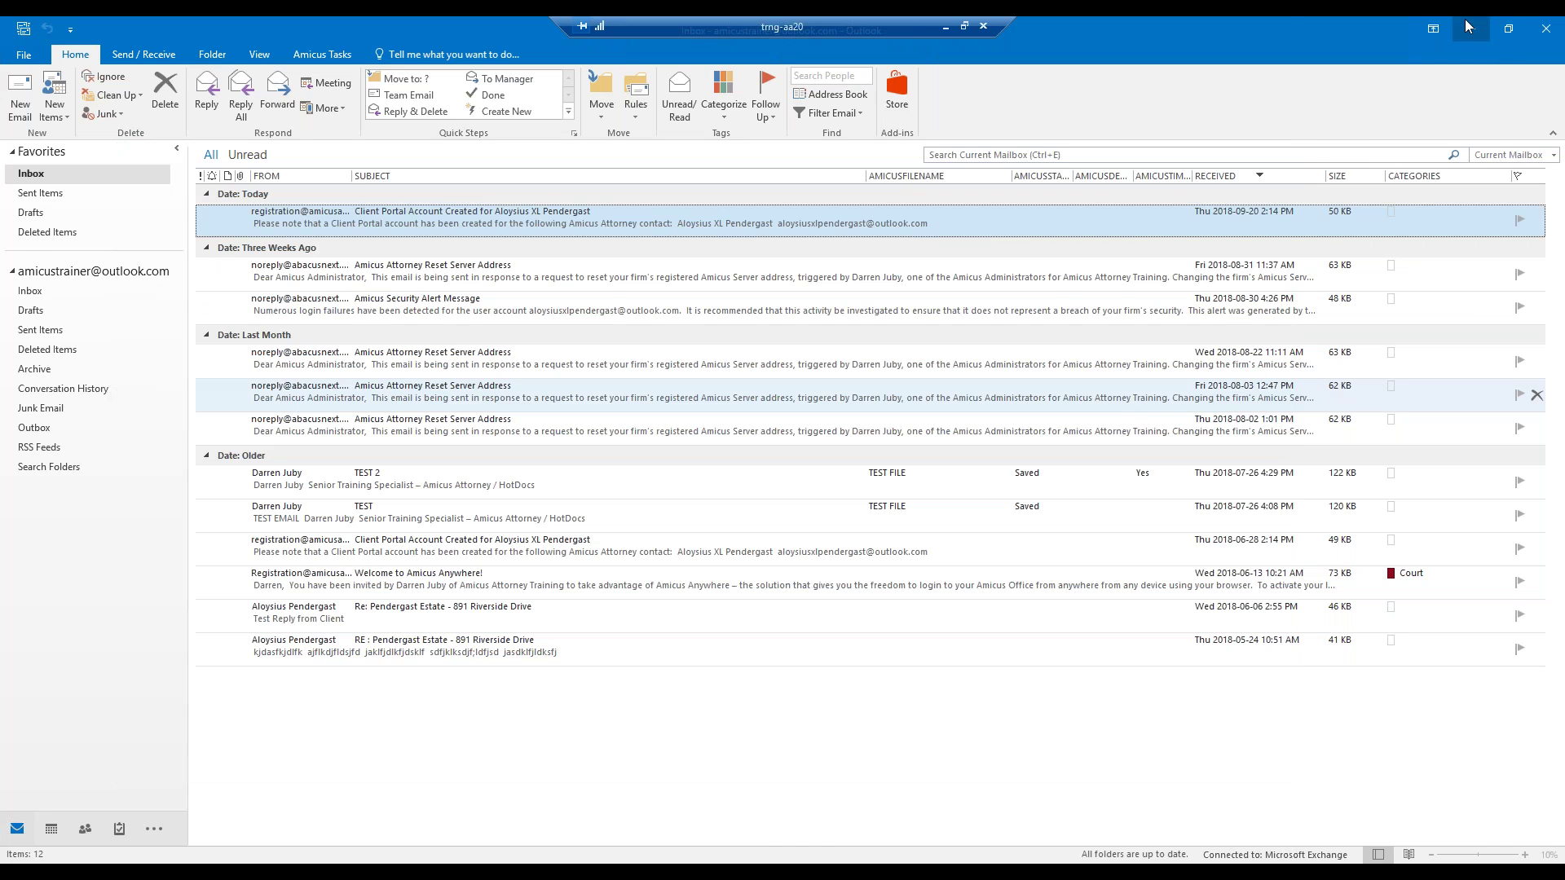
left_click(1471, 28)
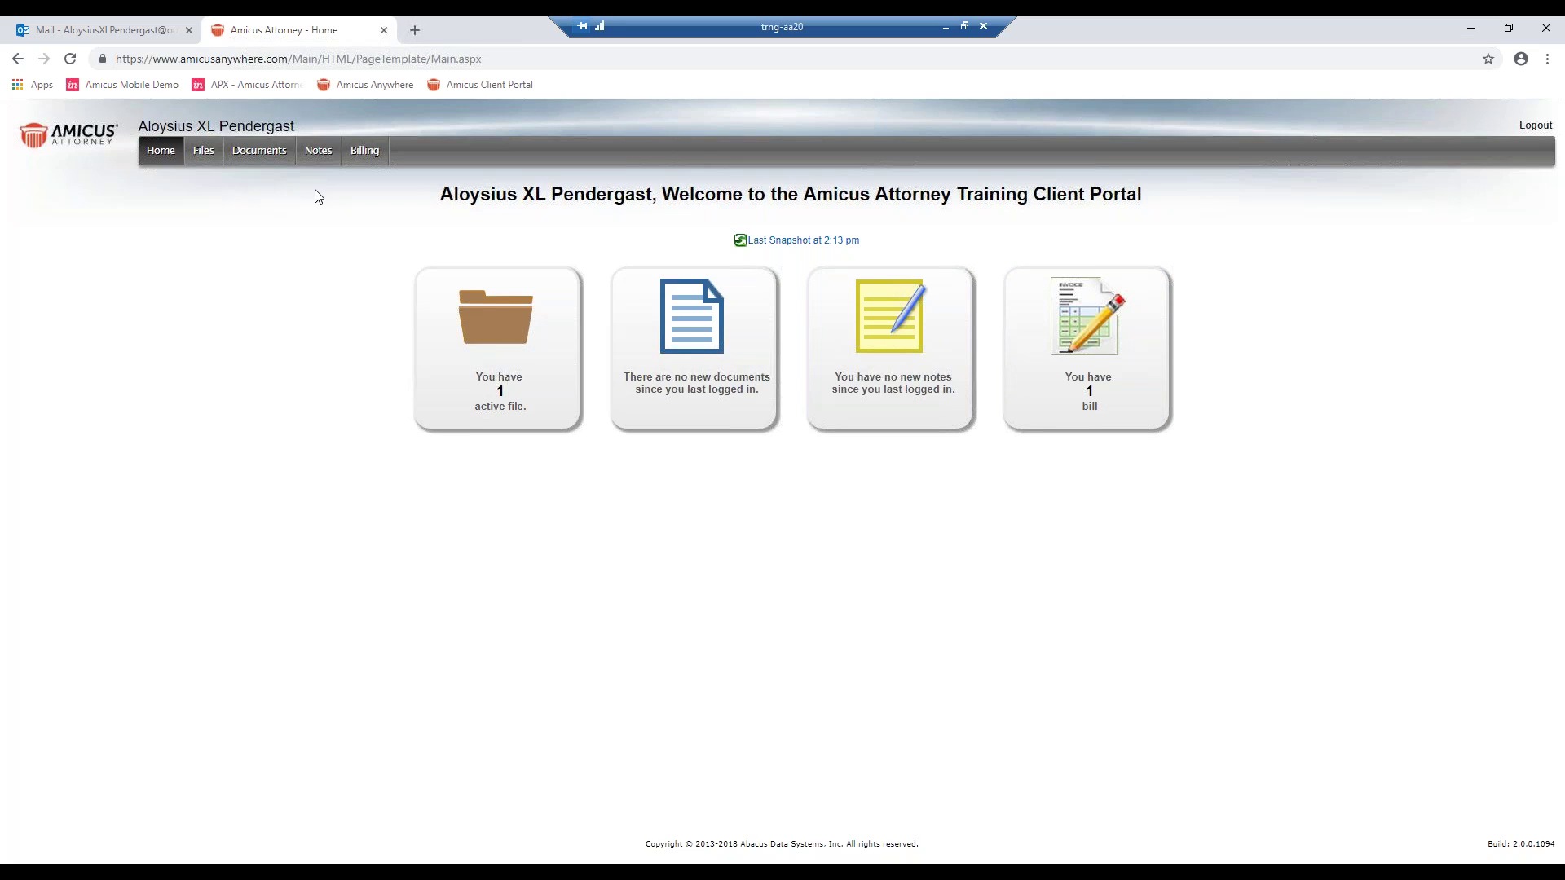
Log out of the portal, reopen its sign-in page from the Amicus Client Portal bookmark, and log in with the client's account password
left_click(415, 30)
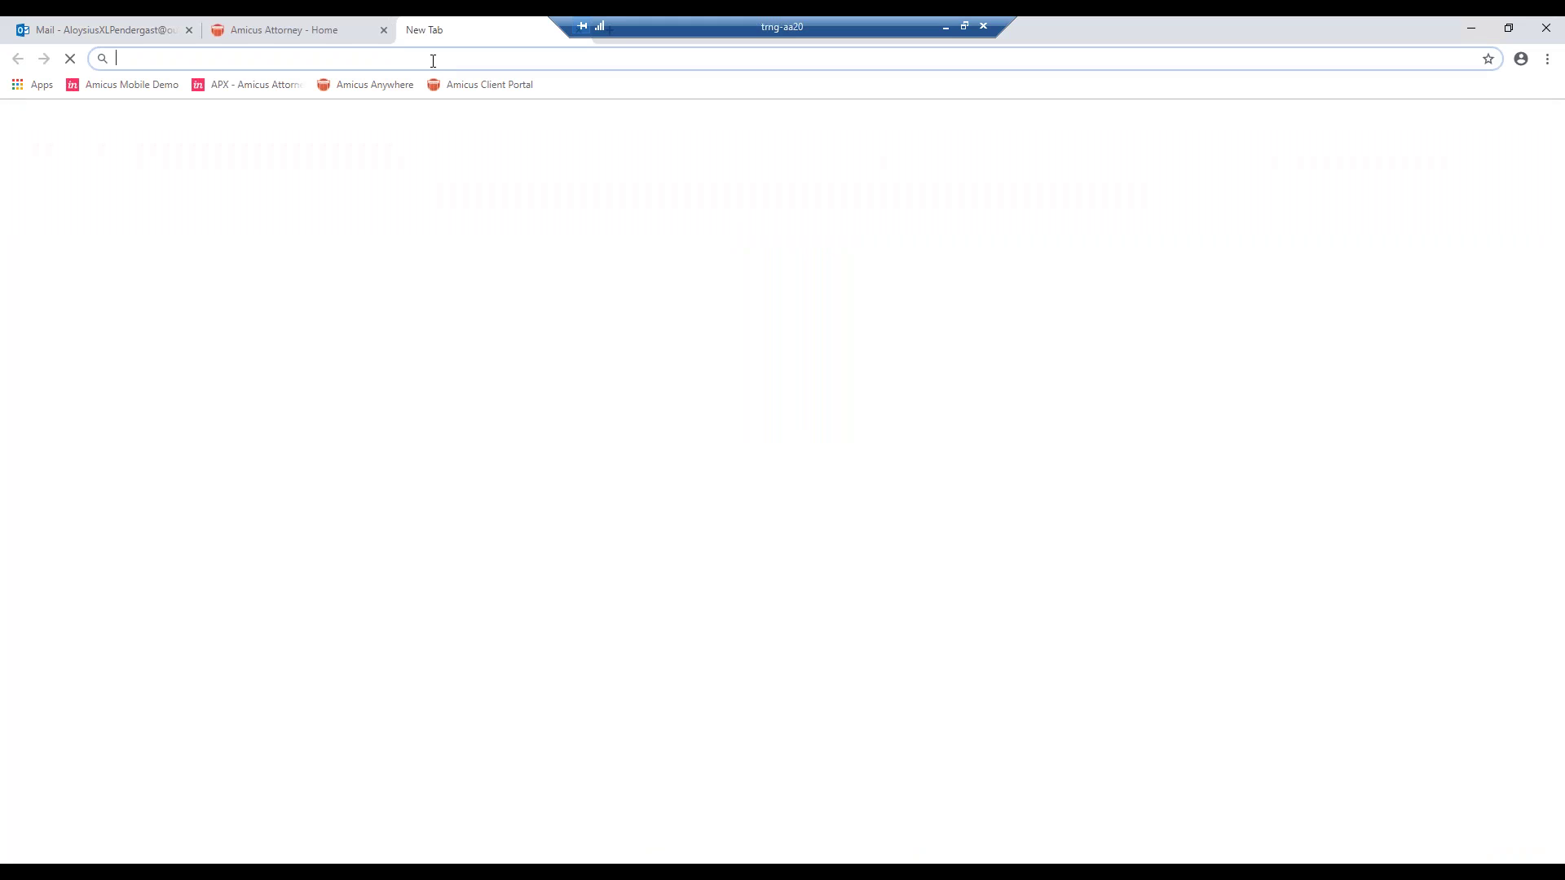
left_click(329, 33)
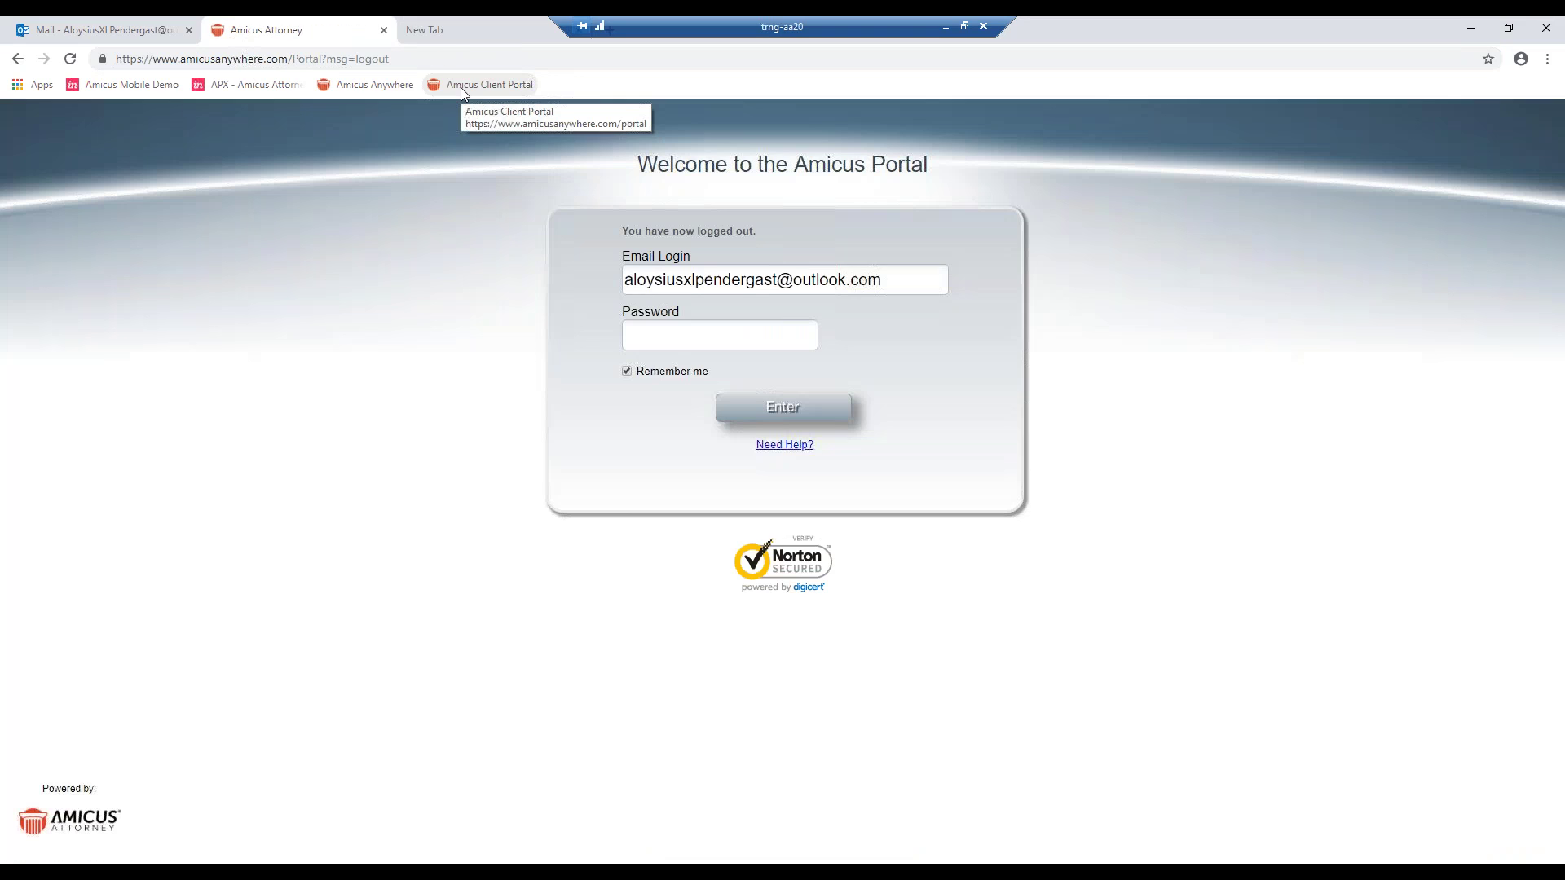
left_click(461, 87)
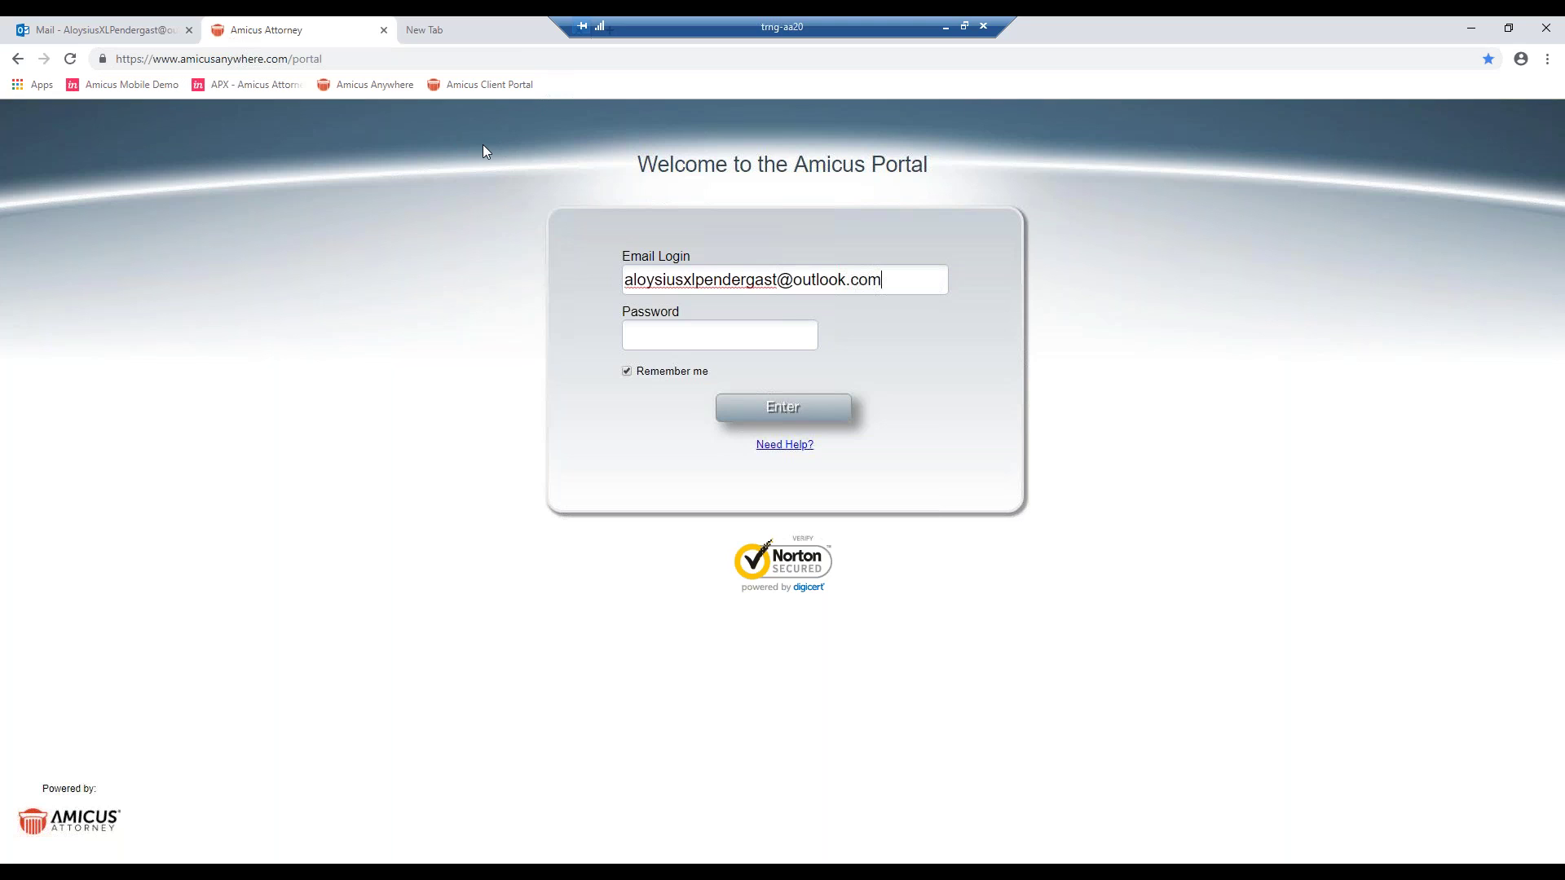
left_click(759, 339)
type("**********")
key("Return")
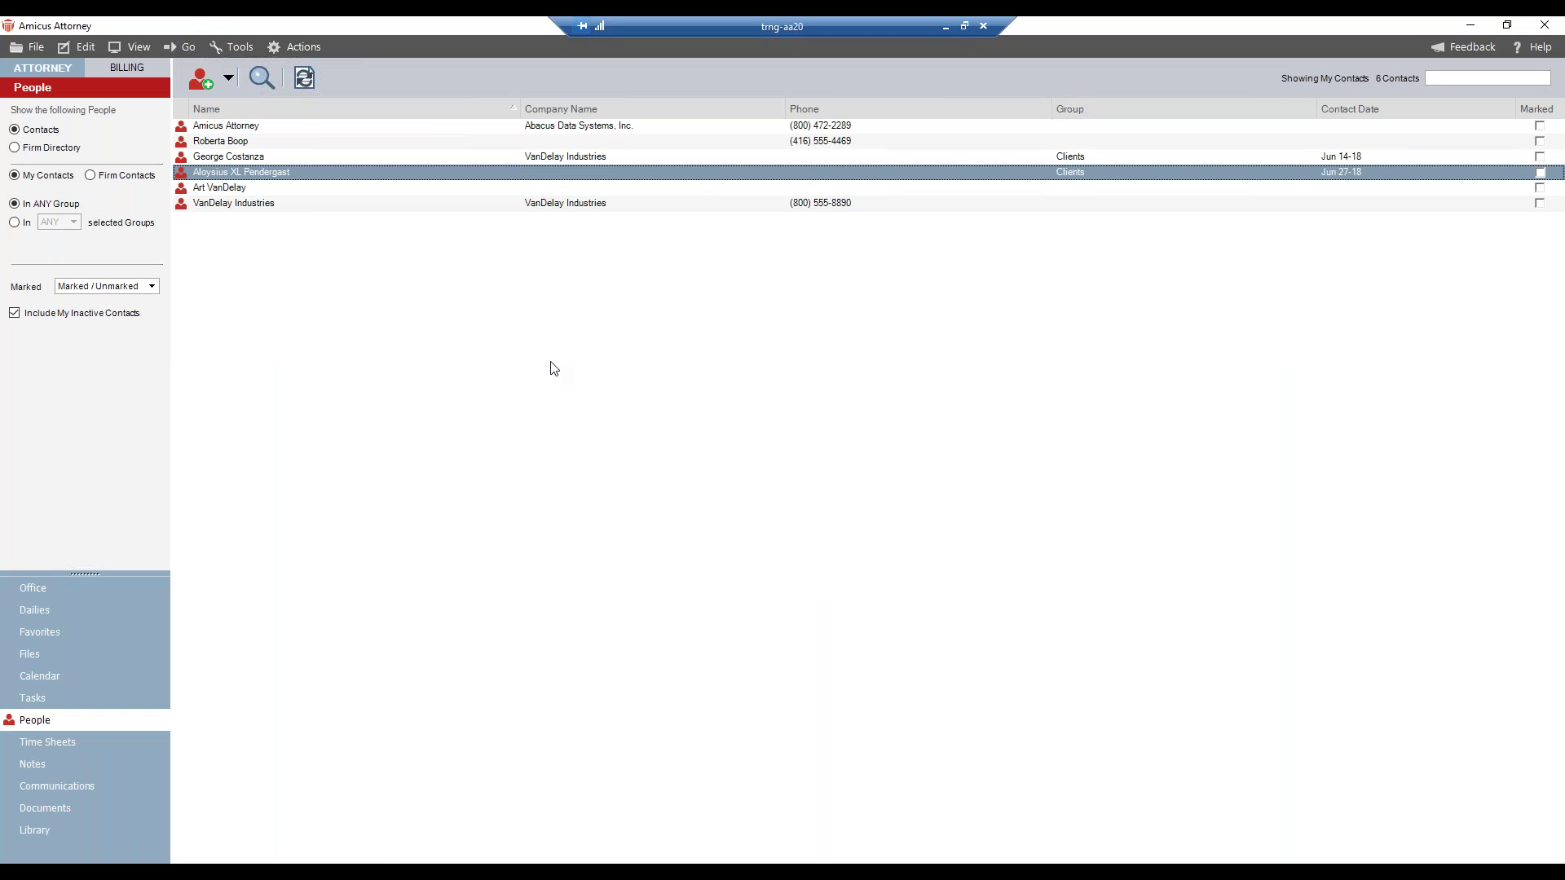
Switch to Amicus Attorney, check the portal client's contact record for files accessible via the portal, and minimize the record
double_click(261, 172)
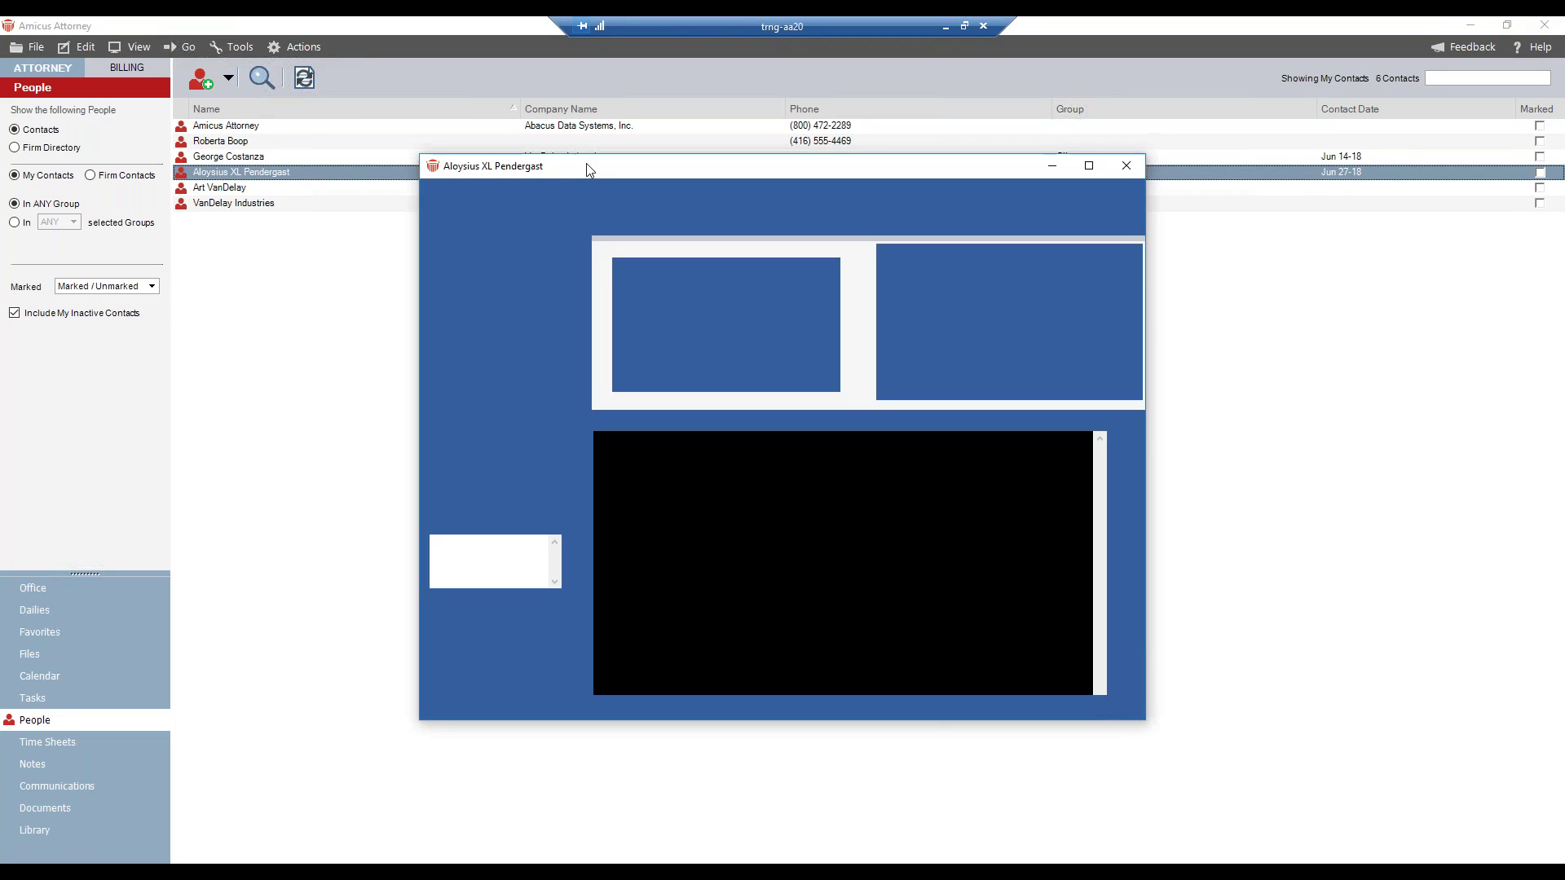
left_click_drag(510, 158, 237, 141)
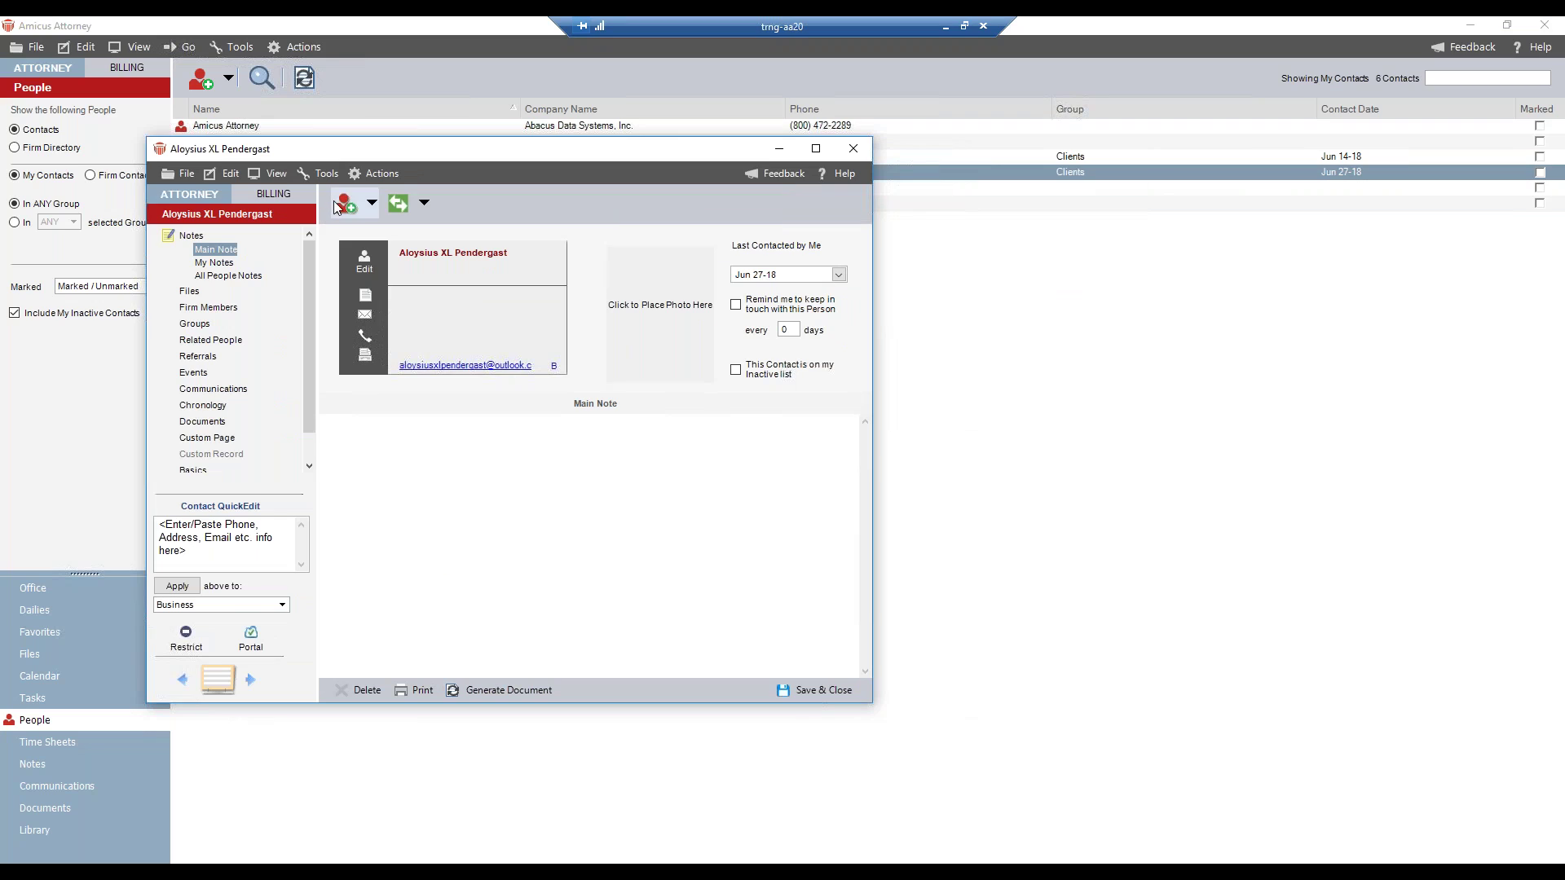
left_click(202, 293)
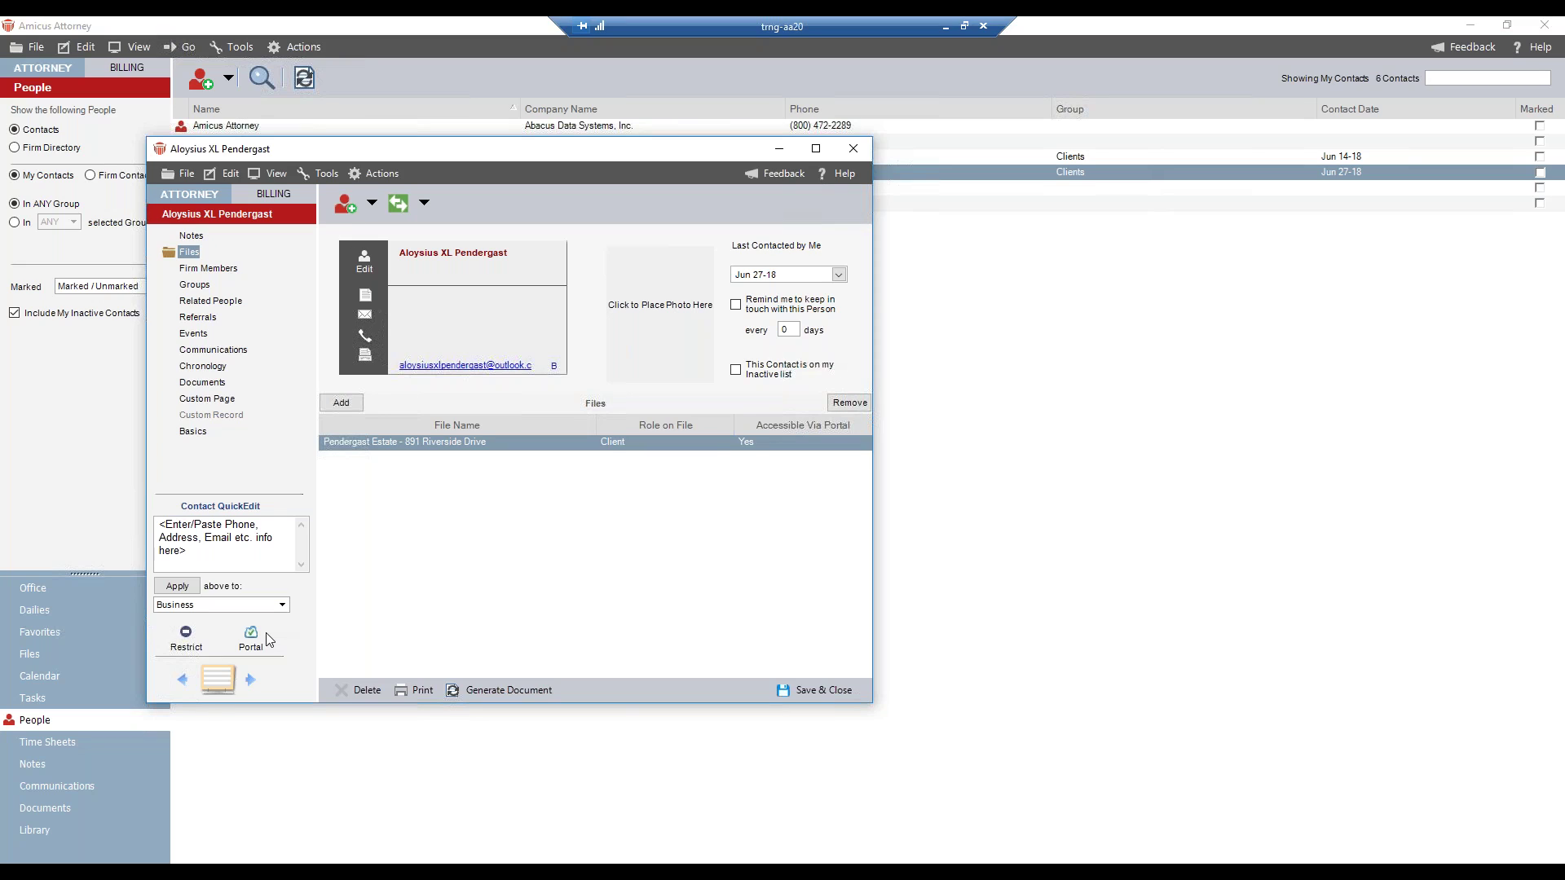
mouse_move(262, 637)
left_click(779, 149)
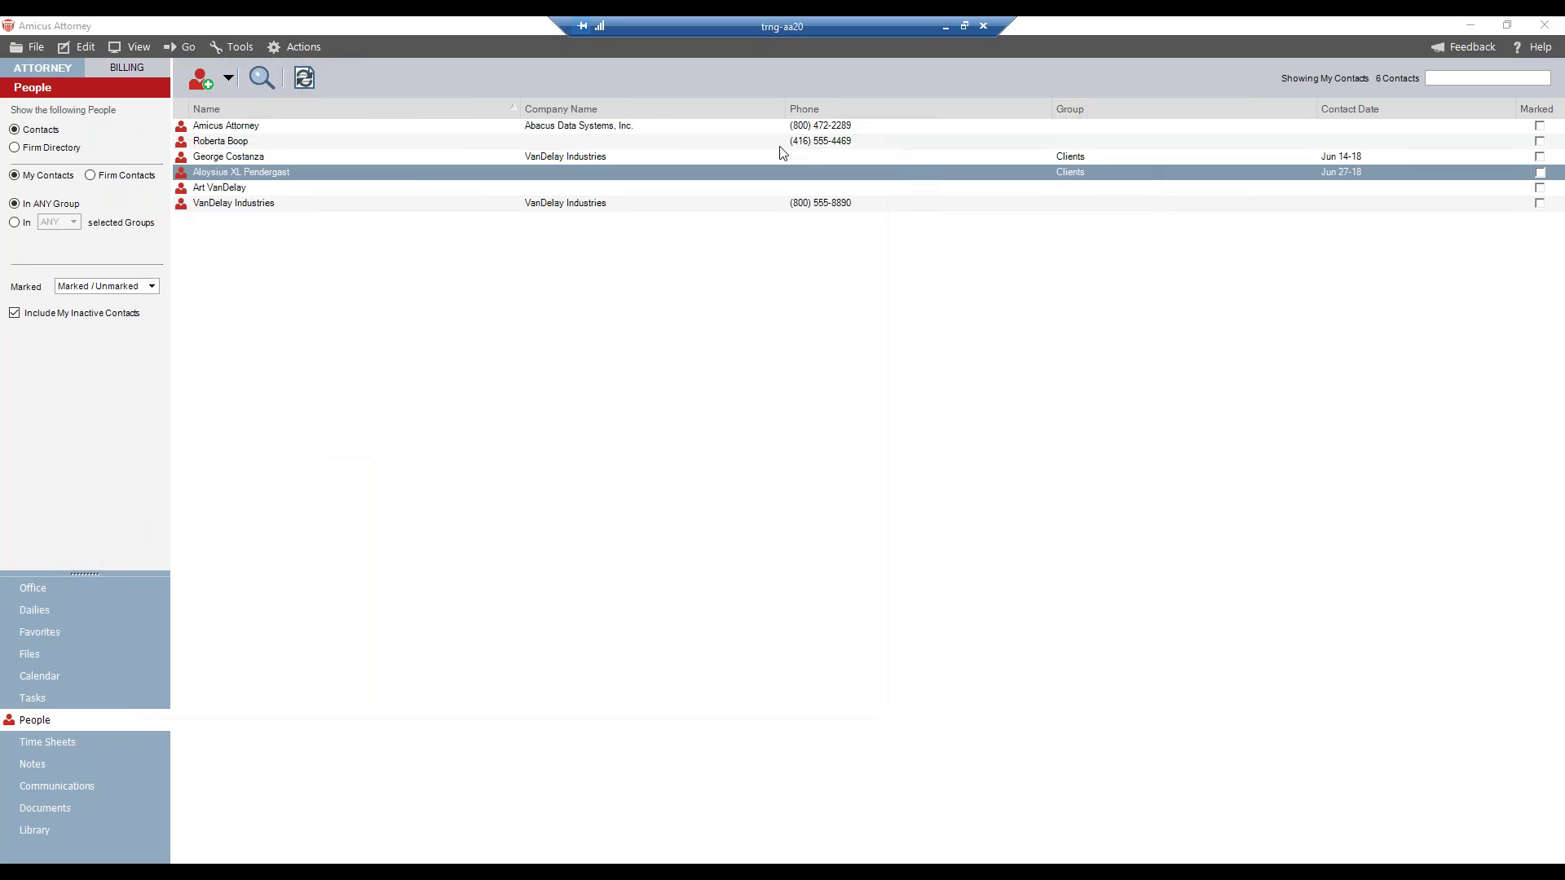
Check the Portal status on the VanDelay Industries client's contact record and close the record
left_click(243, 157)
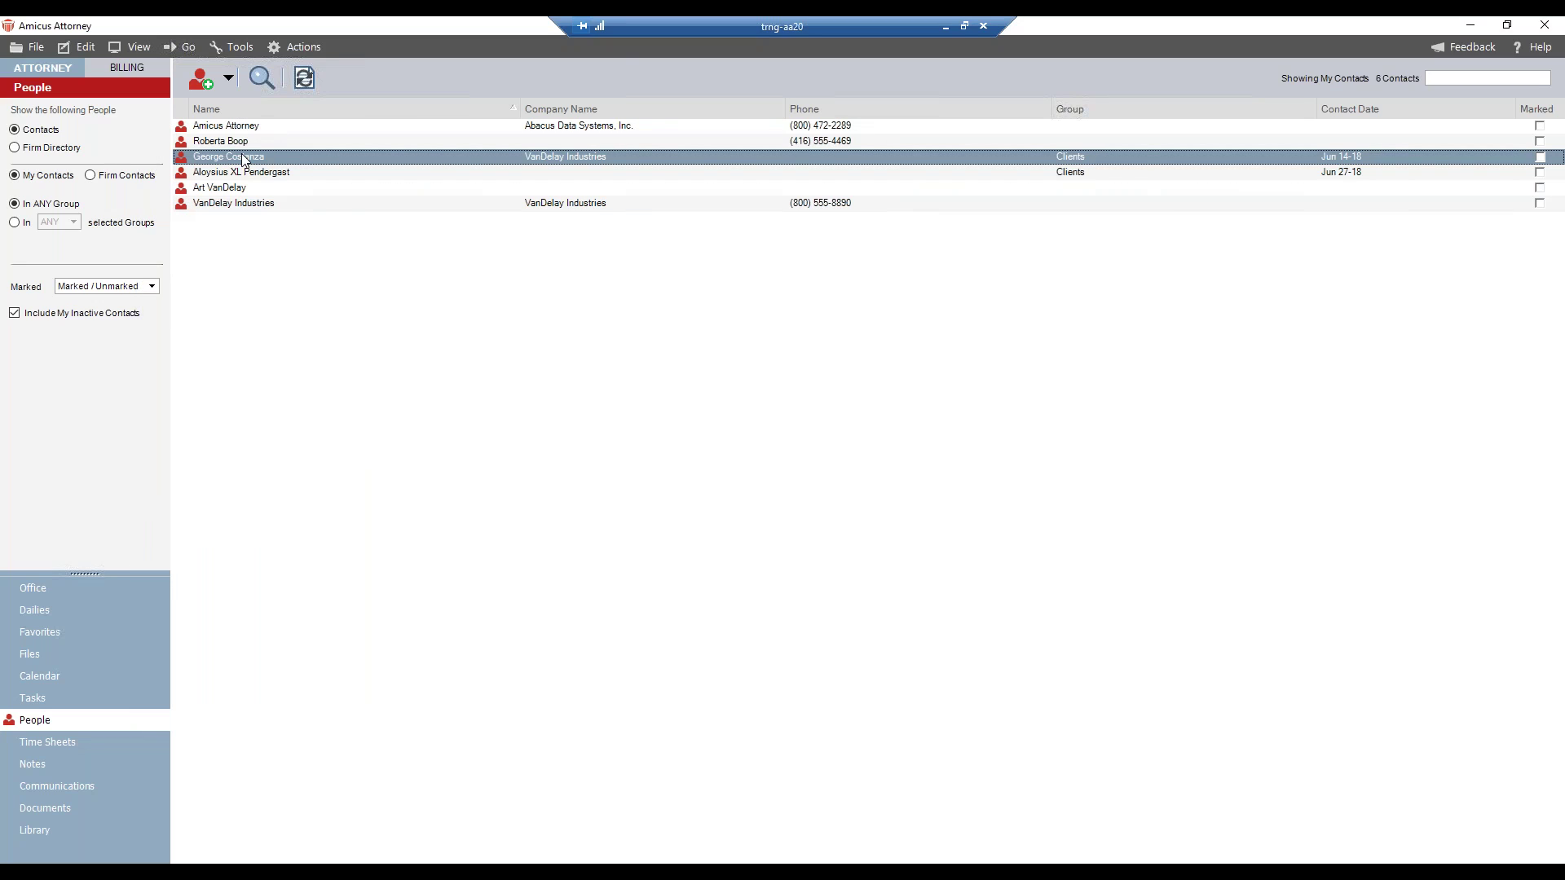
double_click(243, 157)
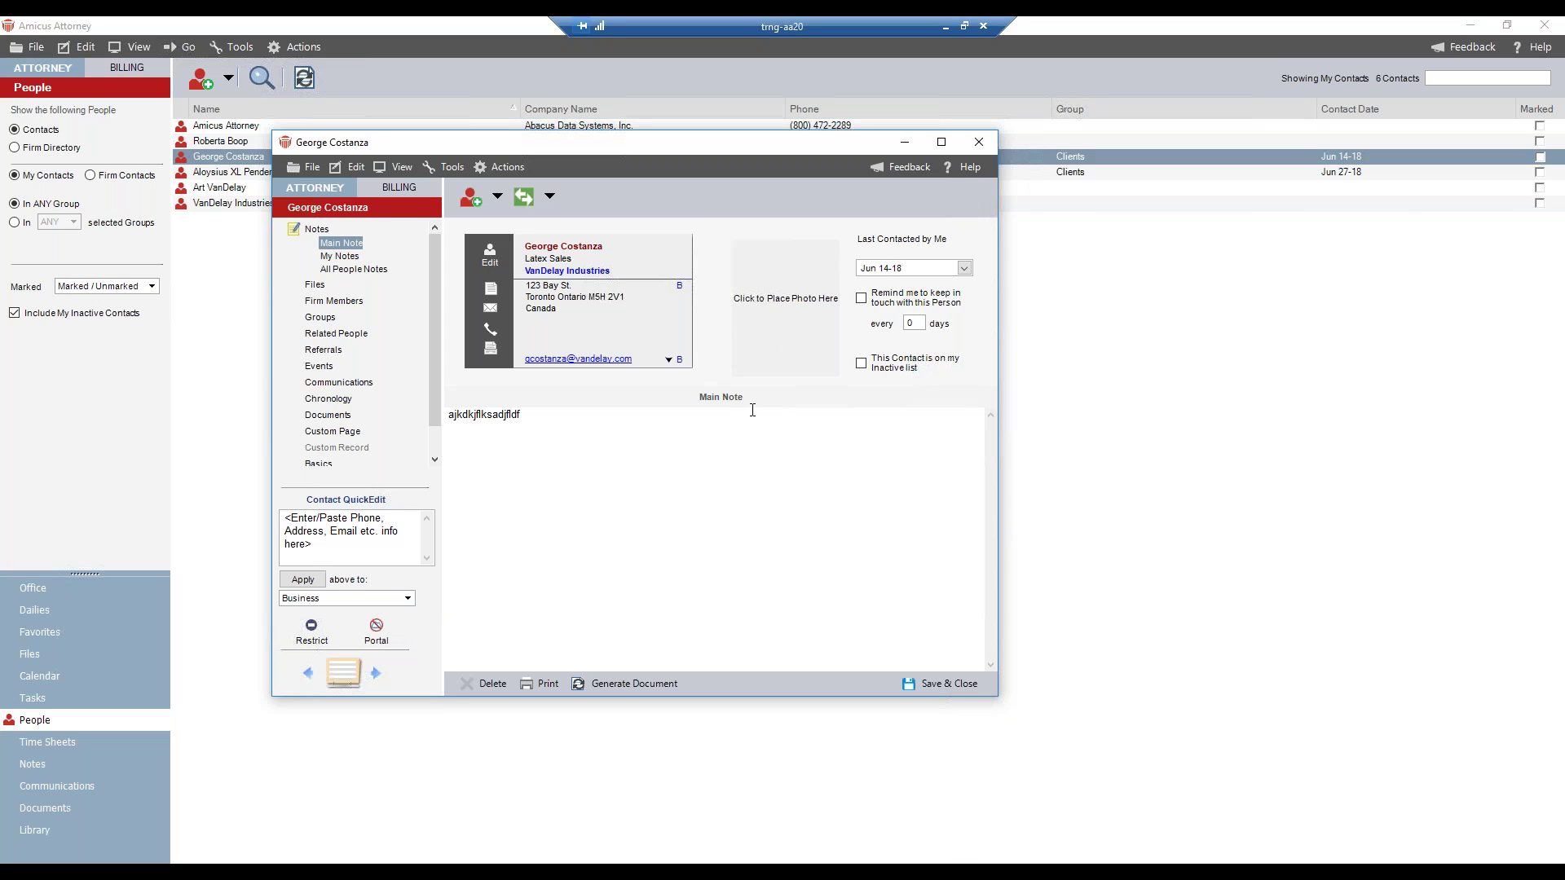
left_click(979, 139)
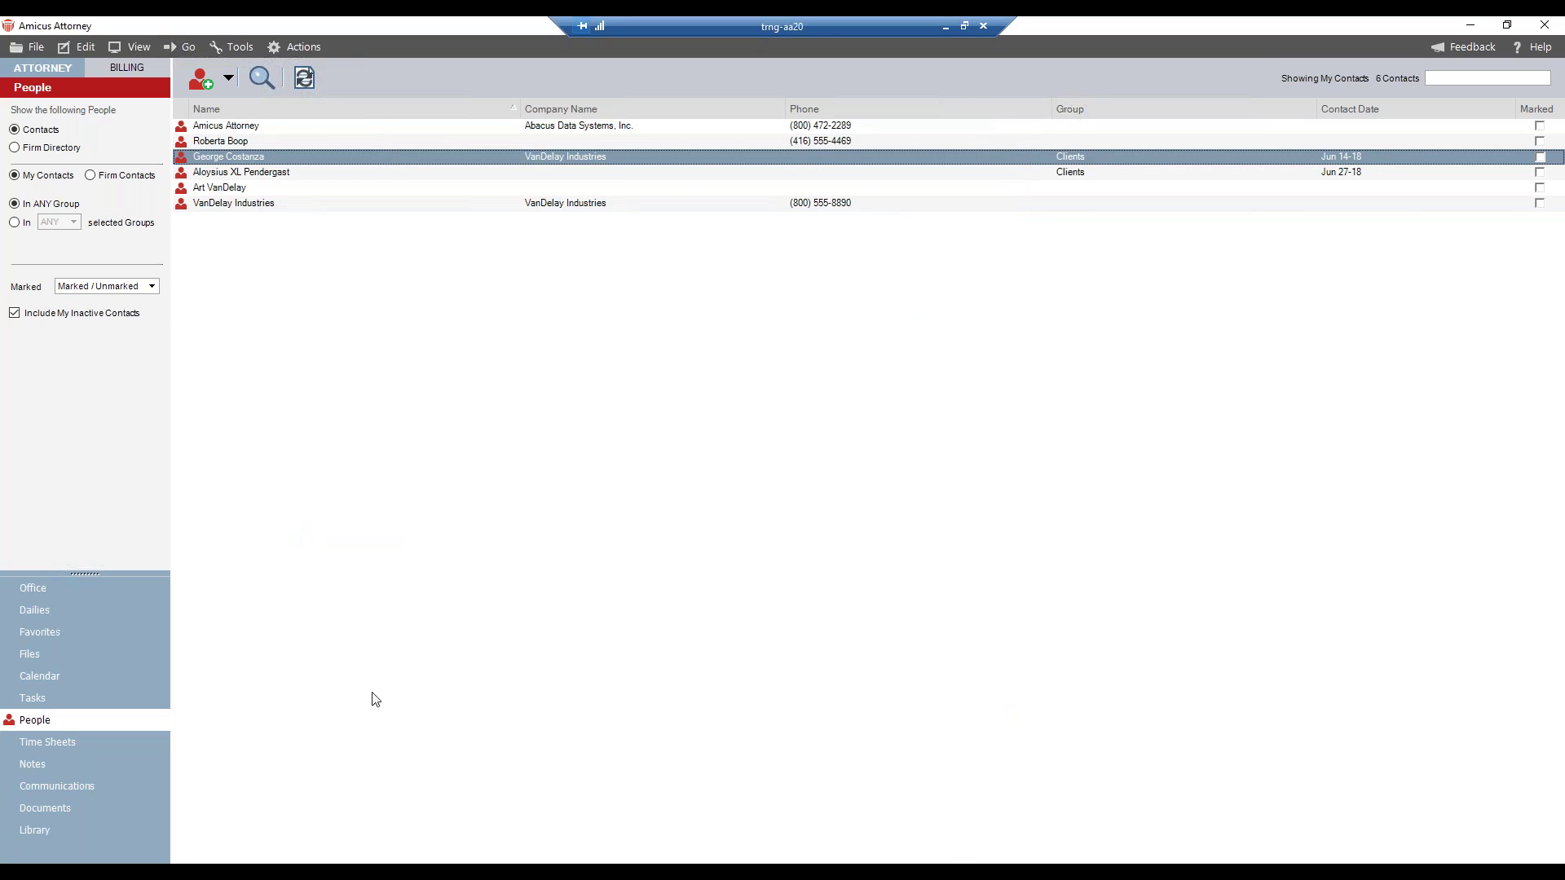
Restore the portal client's contact record, review its Client Portal access settings, and close them without changes
mouse_move(663, 871)
left_click(720, 750)
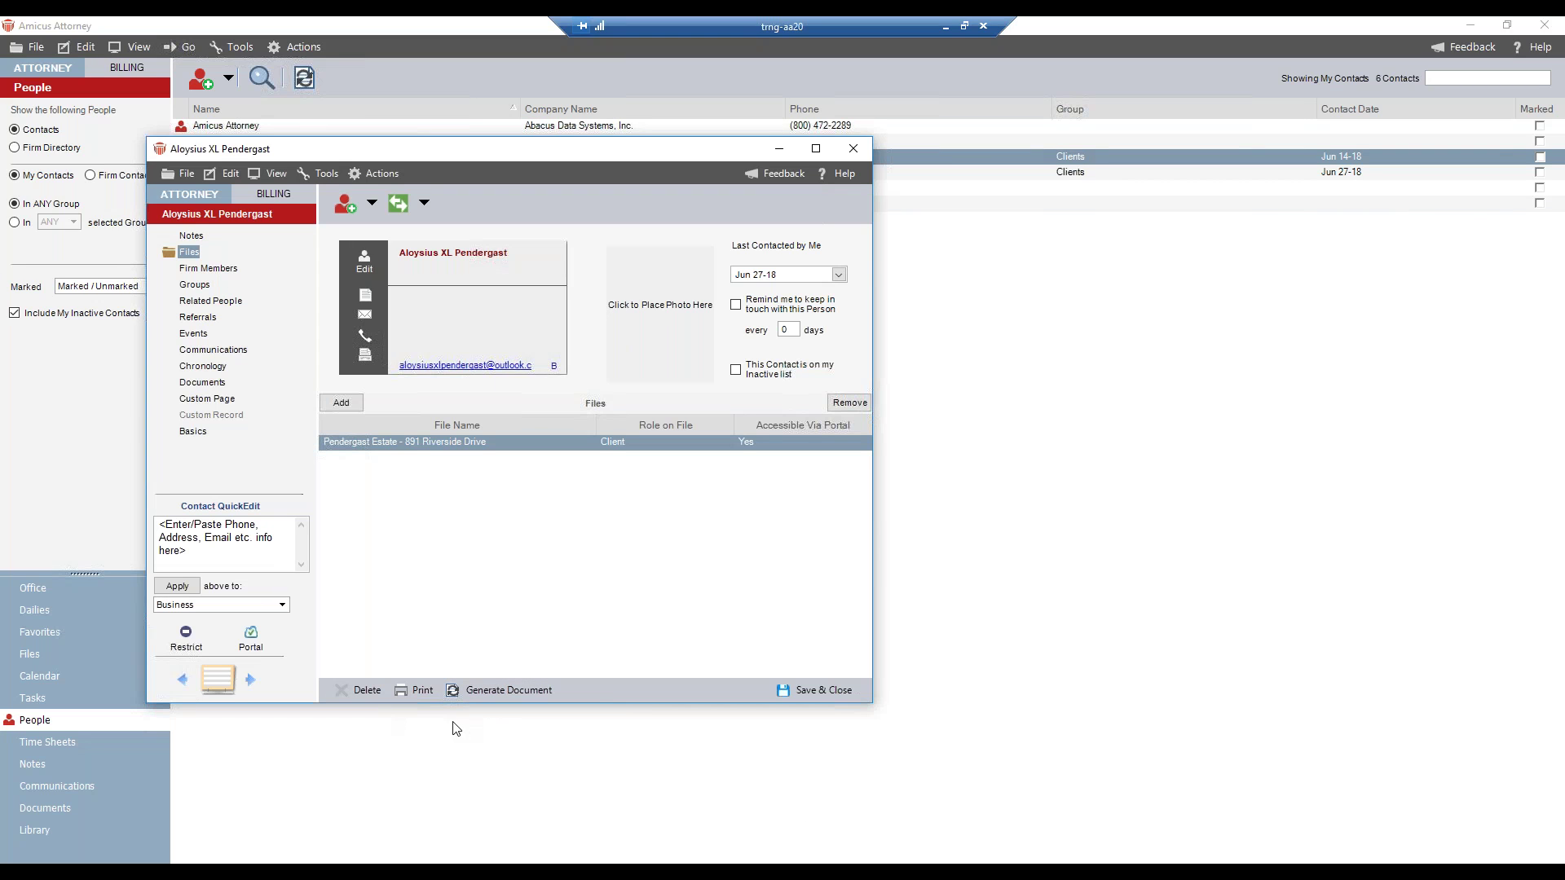
left_click(250, 641)
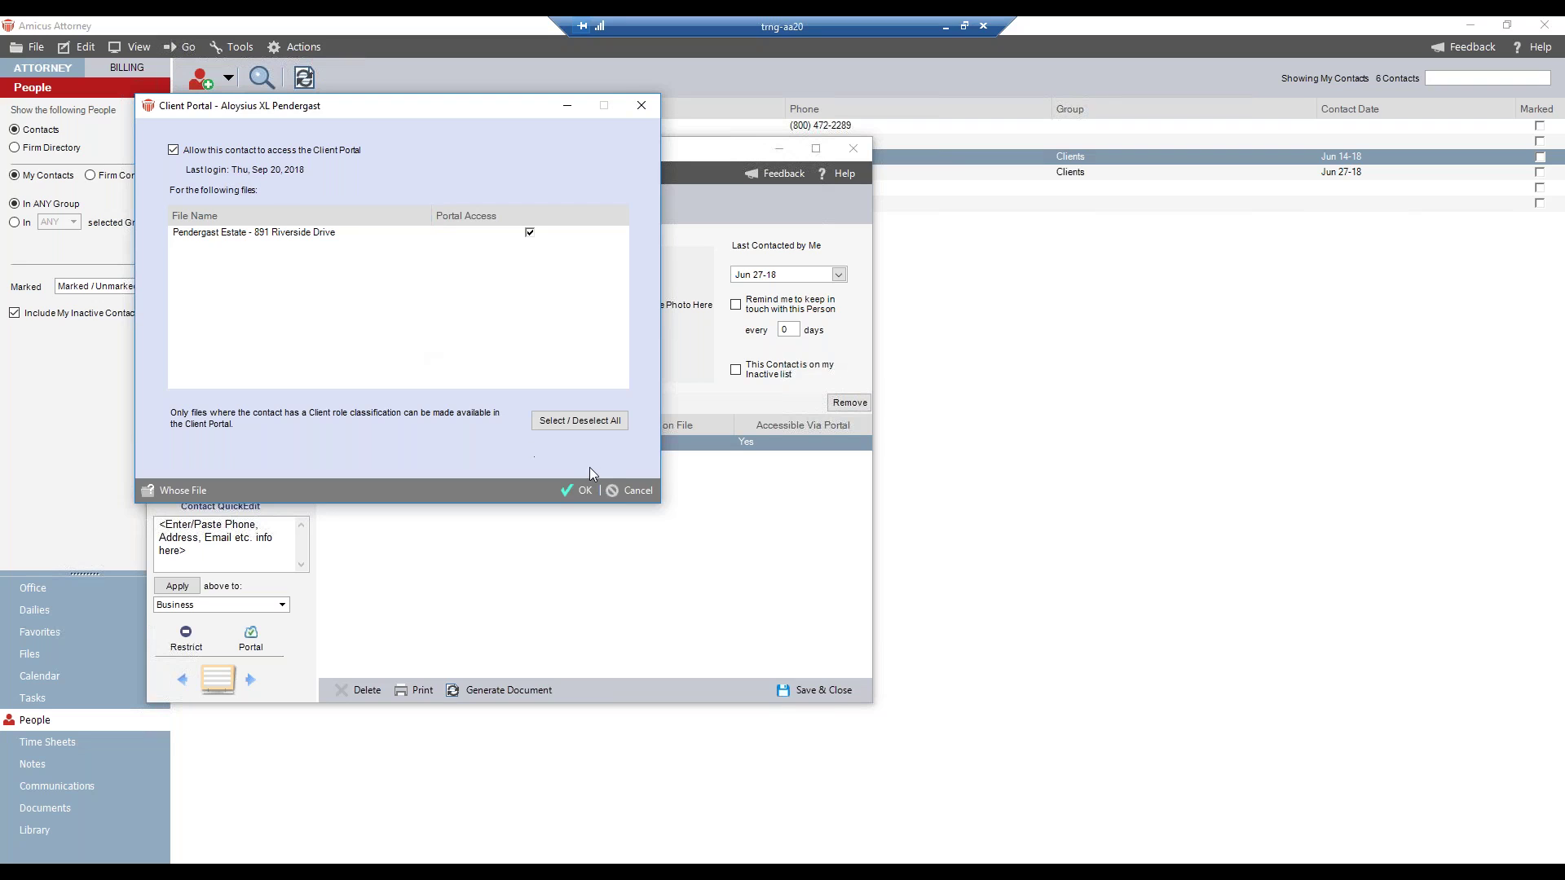
left_click(625, 492)
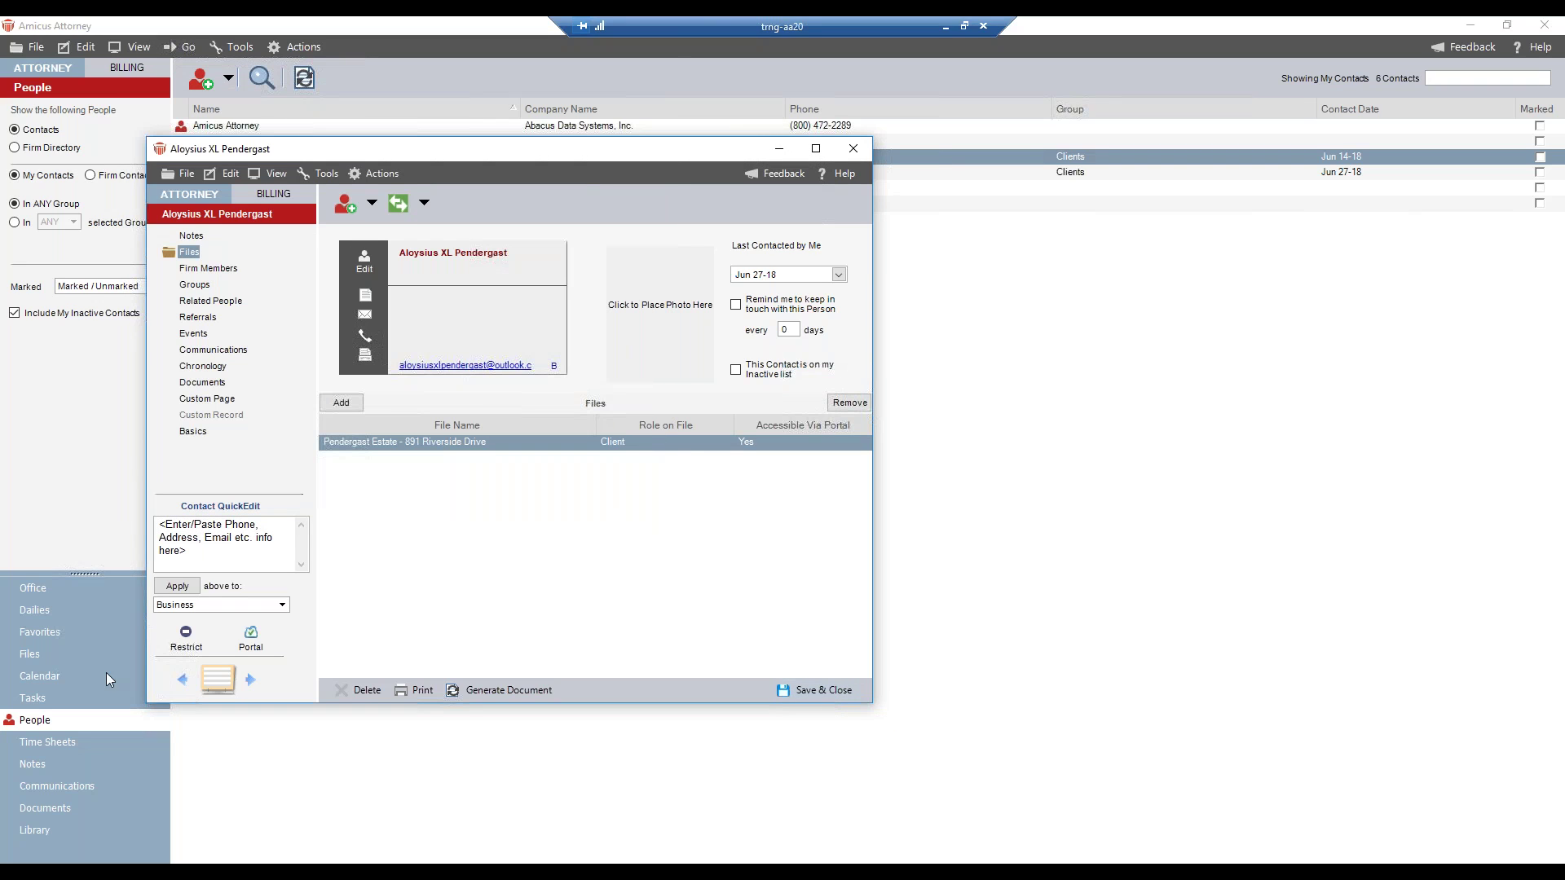
Open the Civil Litigation estate file and review which of its client contacts have Client Portal access
left_click(51, 656)
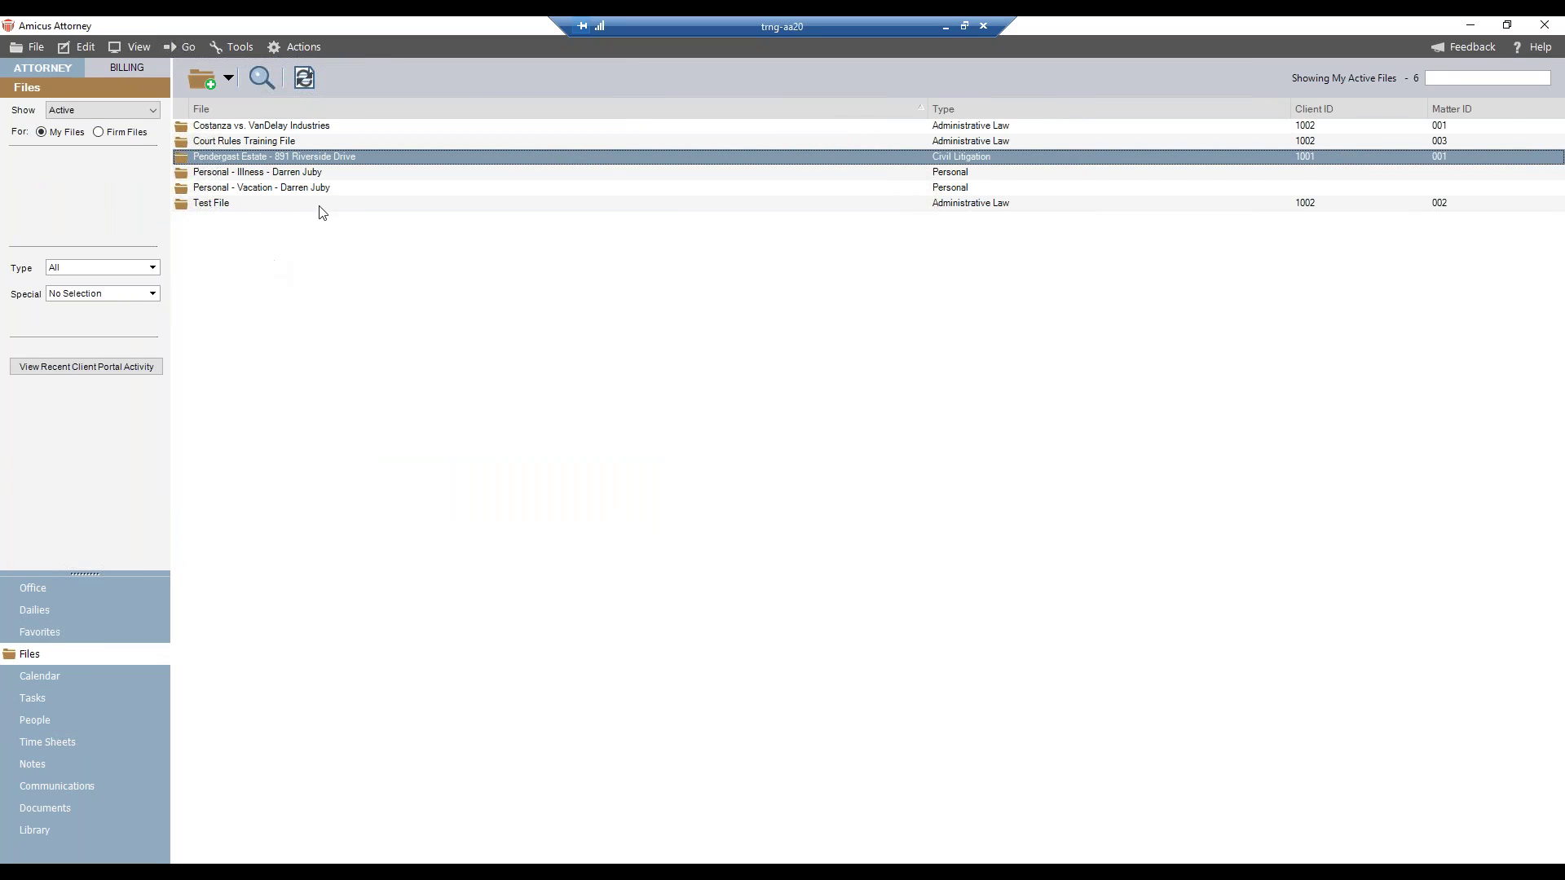
double_click(337, 163)
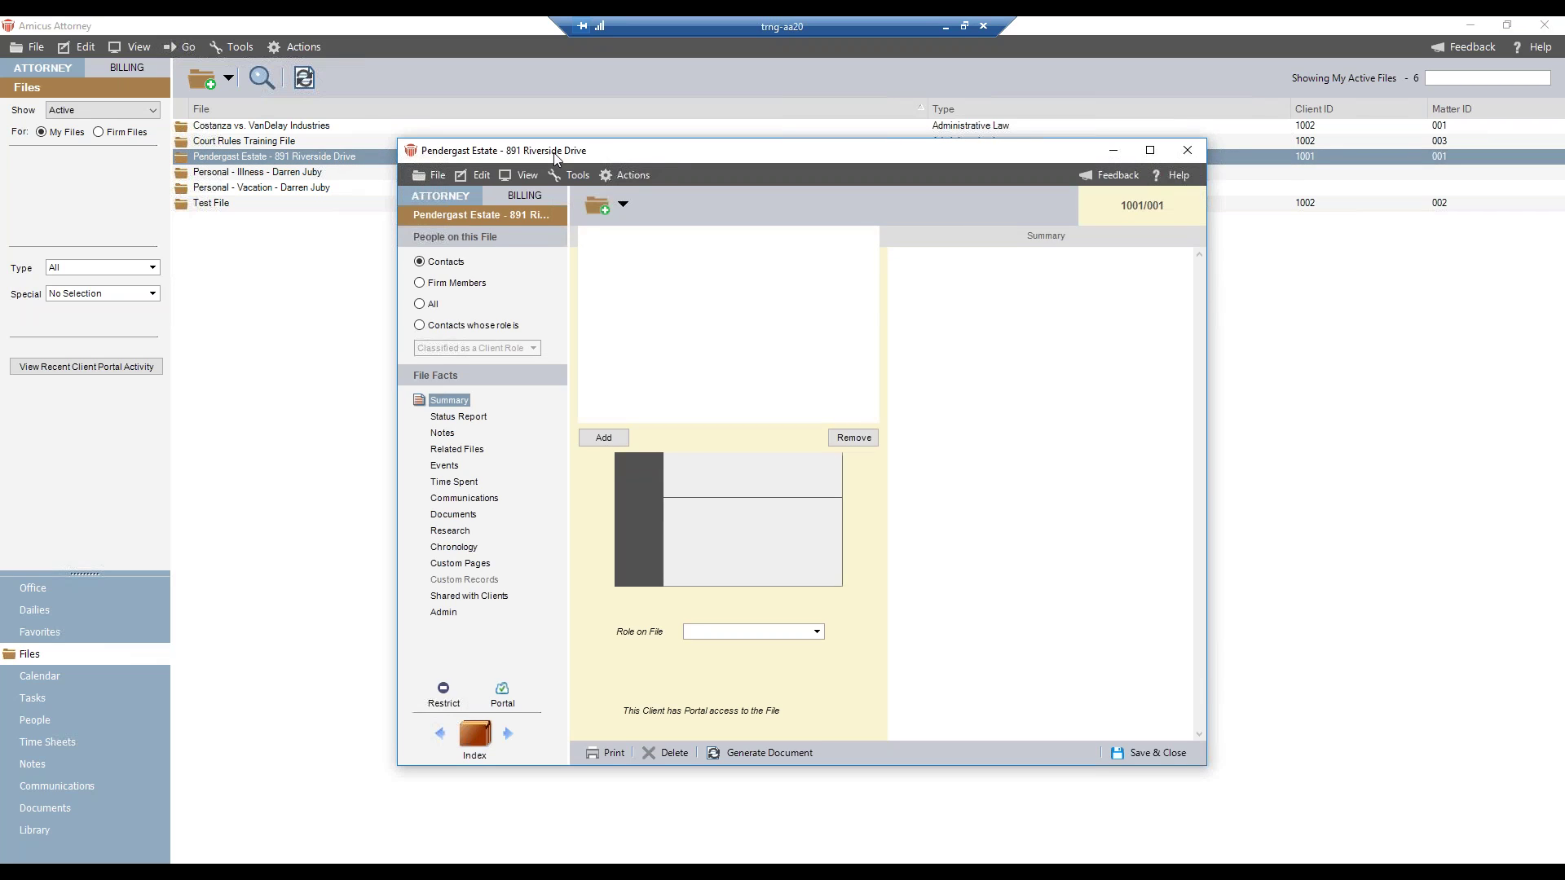
left_click_drag(420, 147, 240, 141)
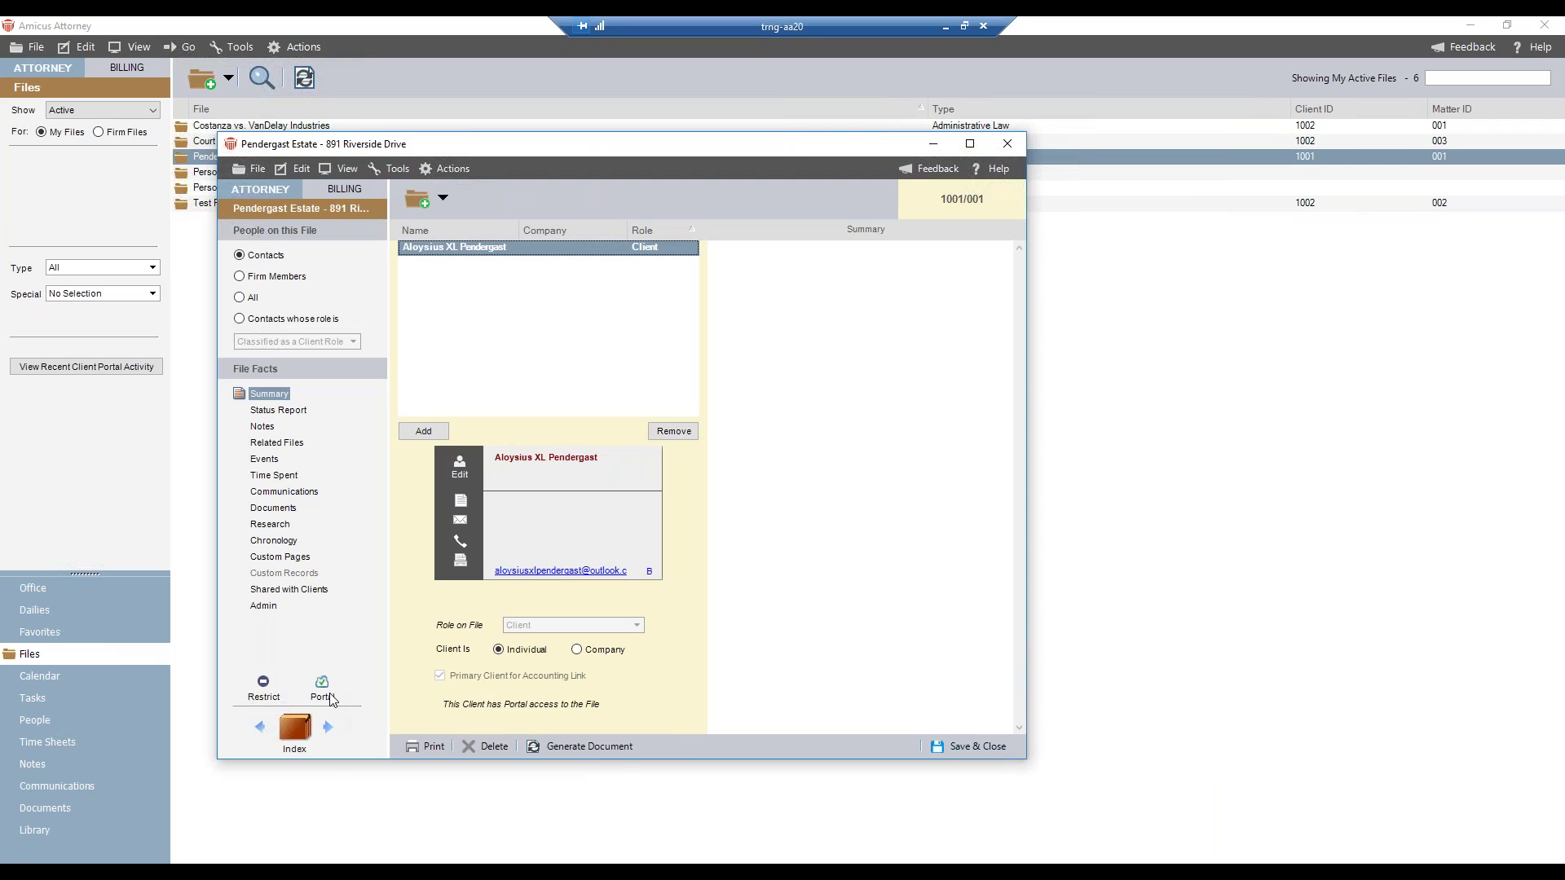
mouse_move(323, 696)
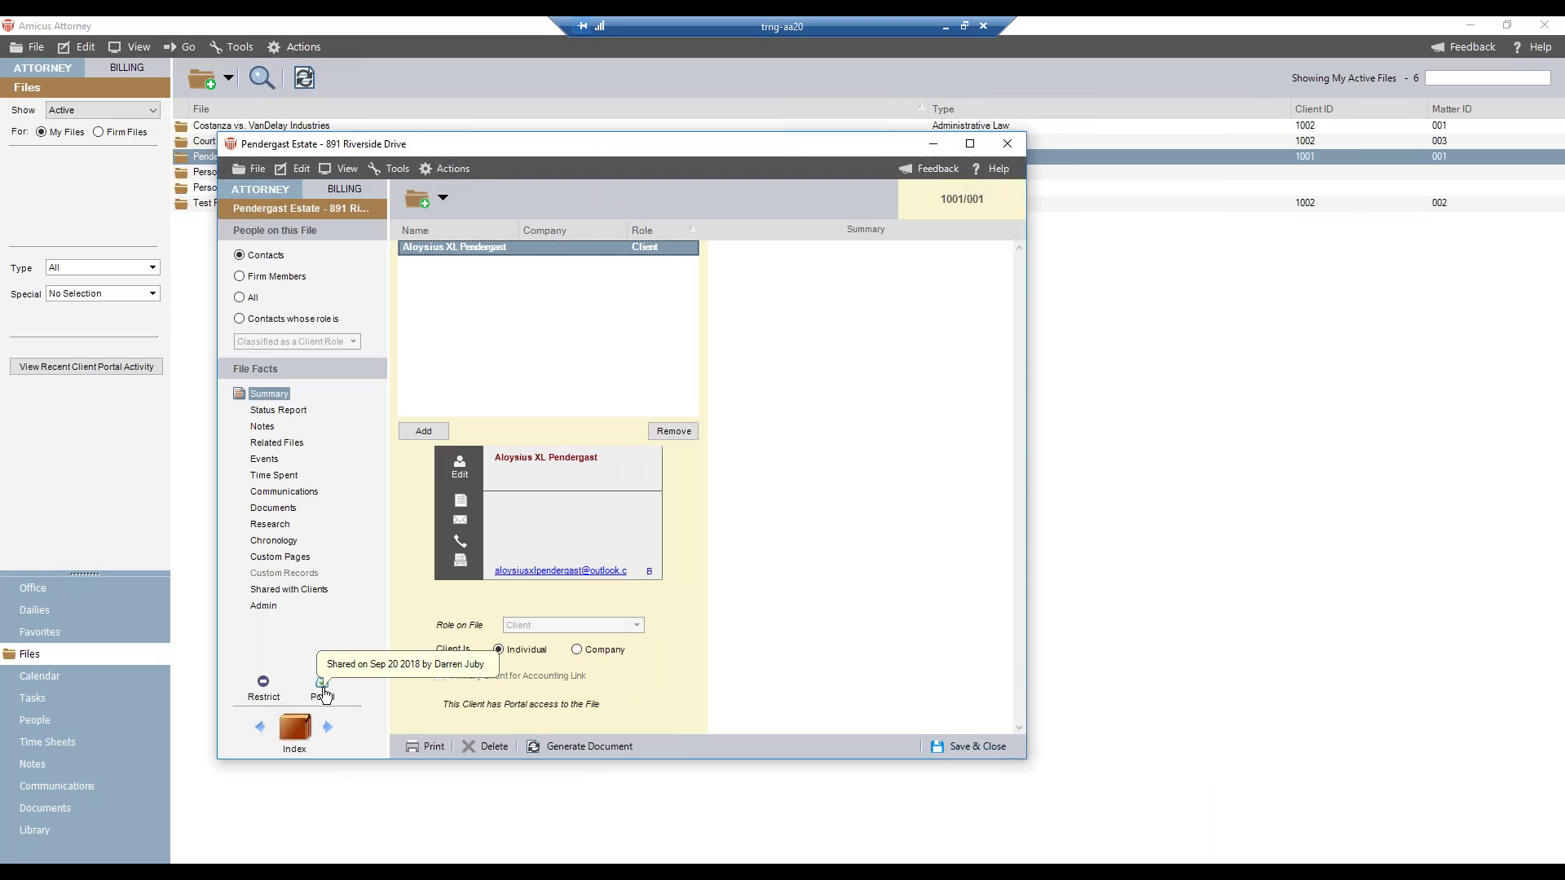
left_click(323, 693)
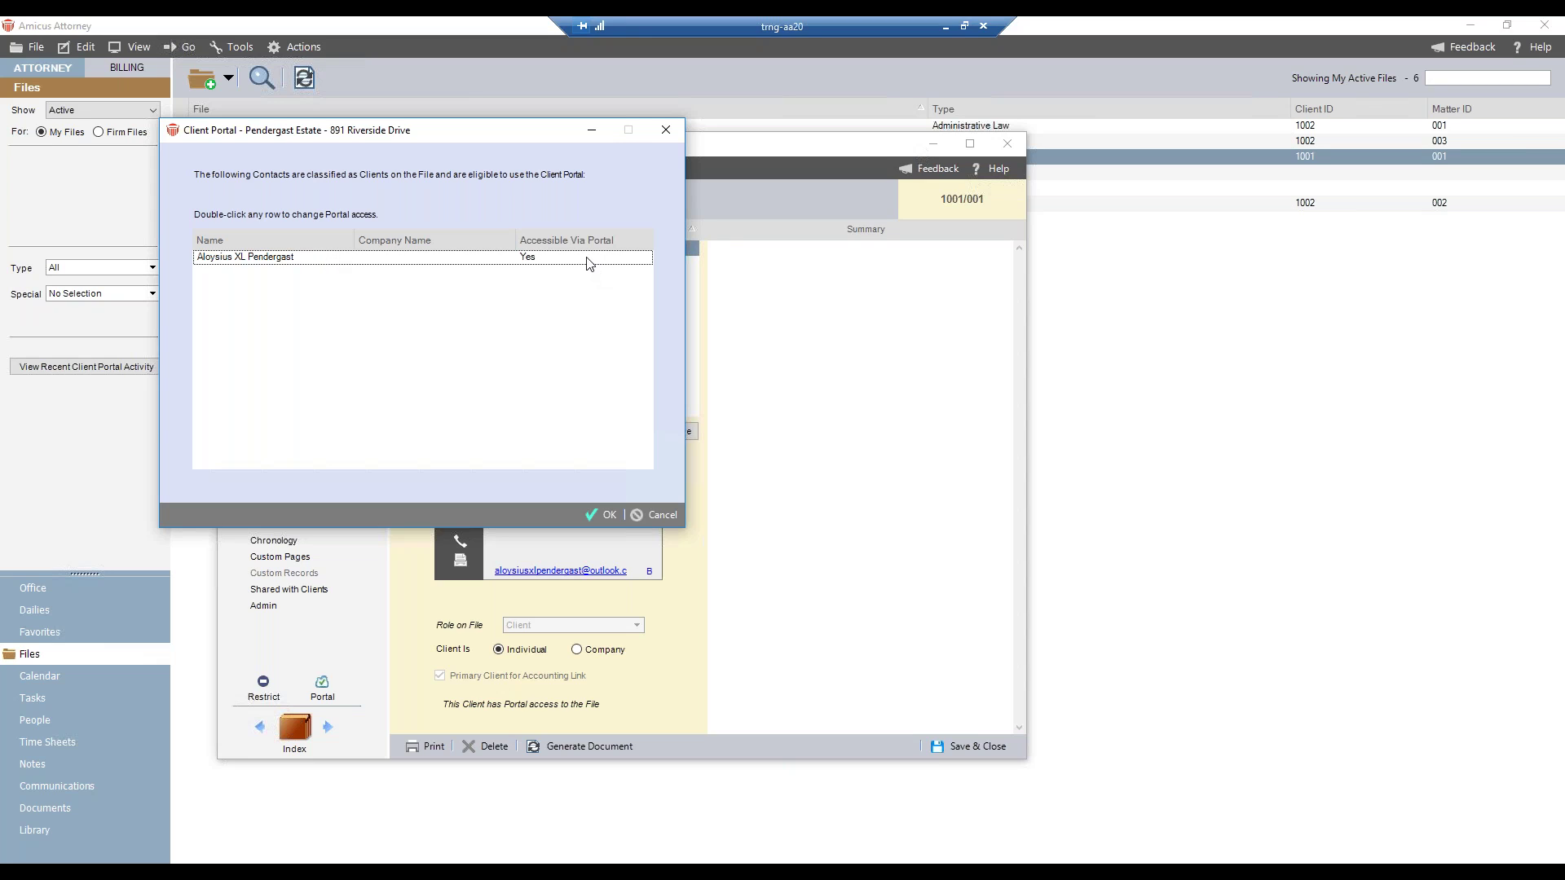
left_click(605, 514)
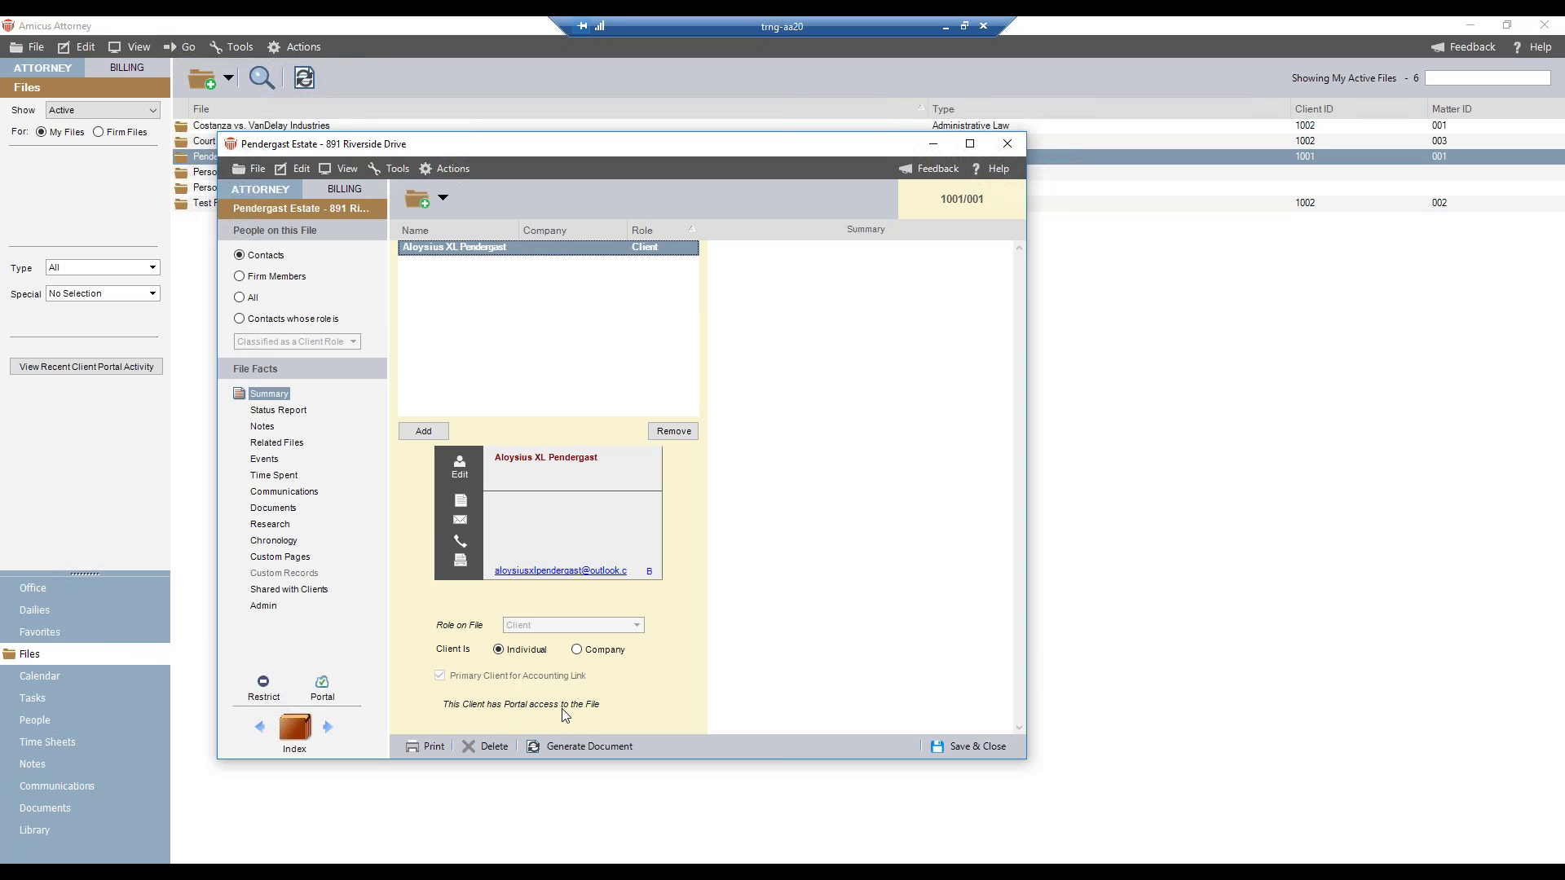
View the client's portal access settings from the estate file's Client Portal list, cancel both dialogs, and save and close the file
left_click(323, 691)
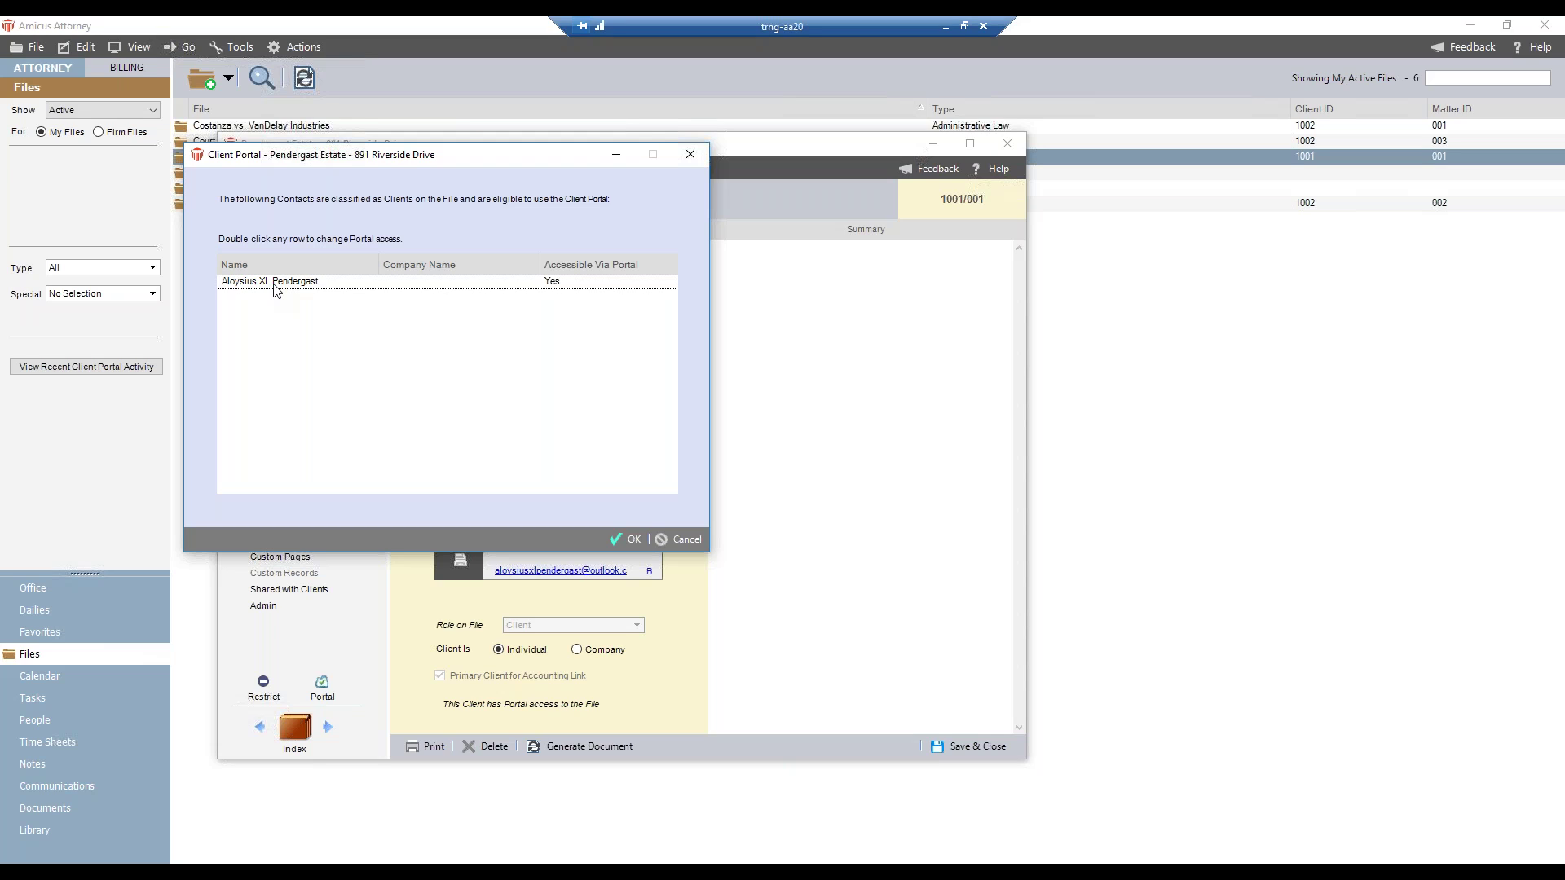
left_click(275, 286)
double_click(275, 285)
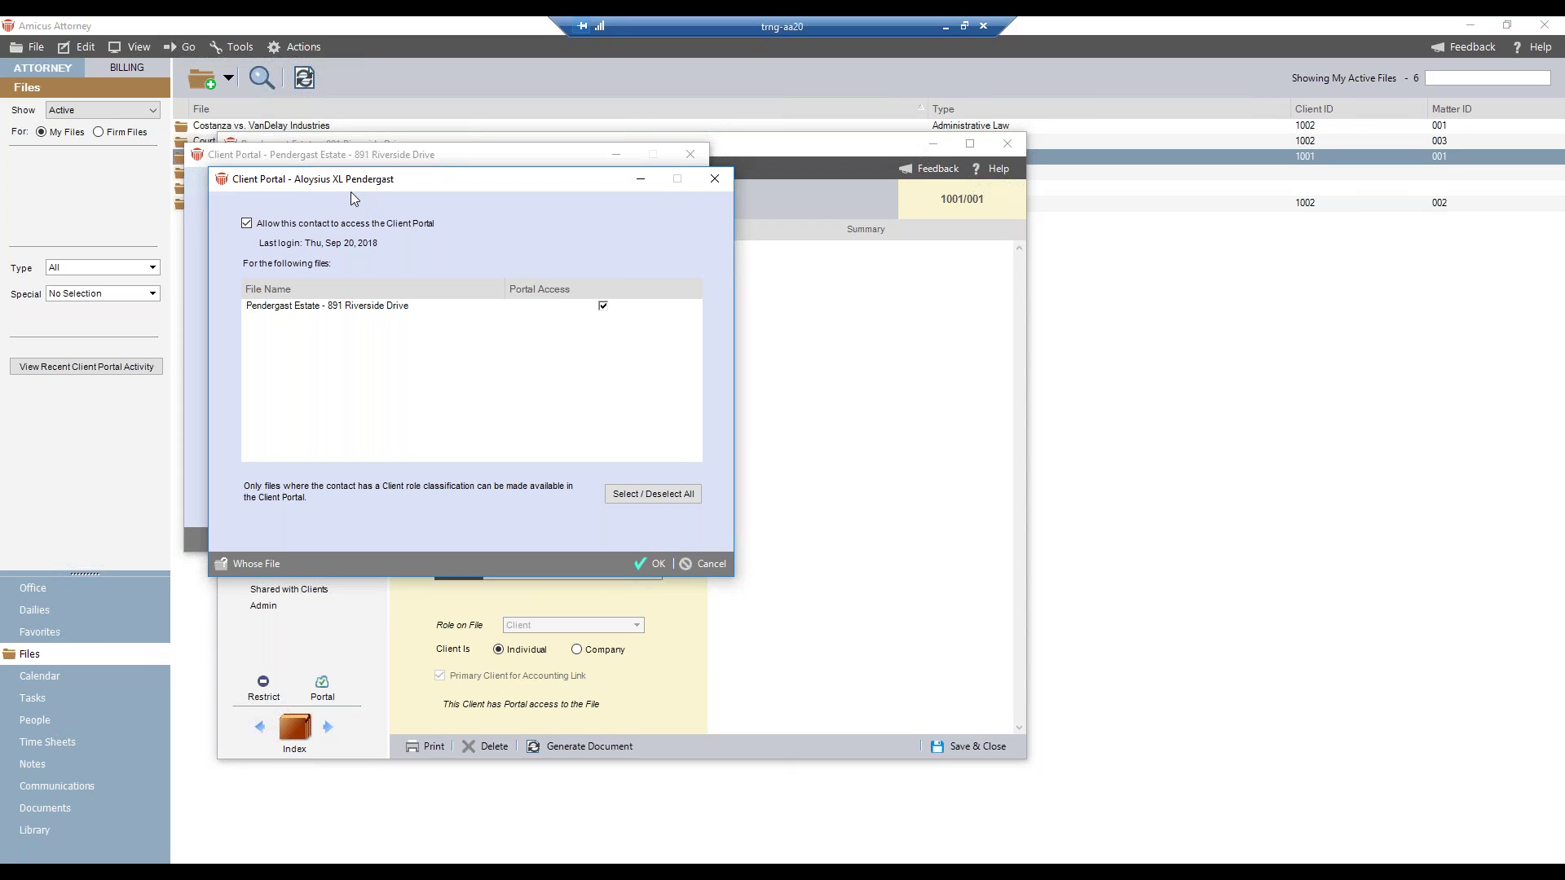
left_click(701, 564)
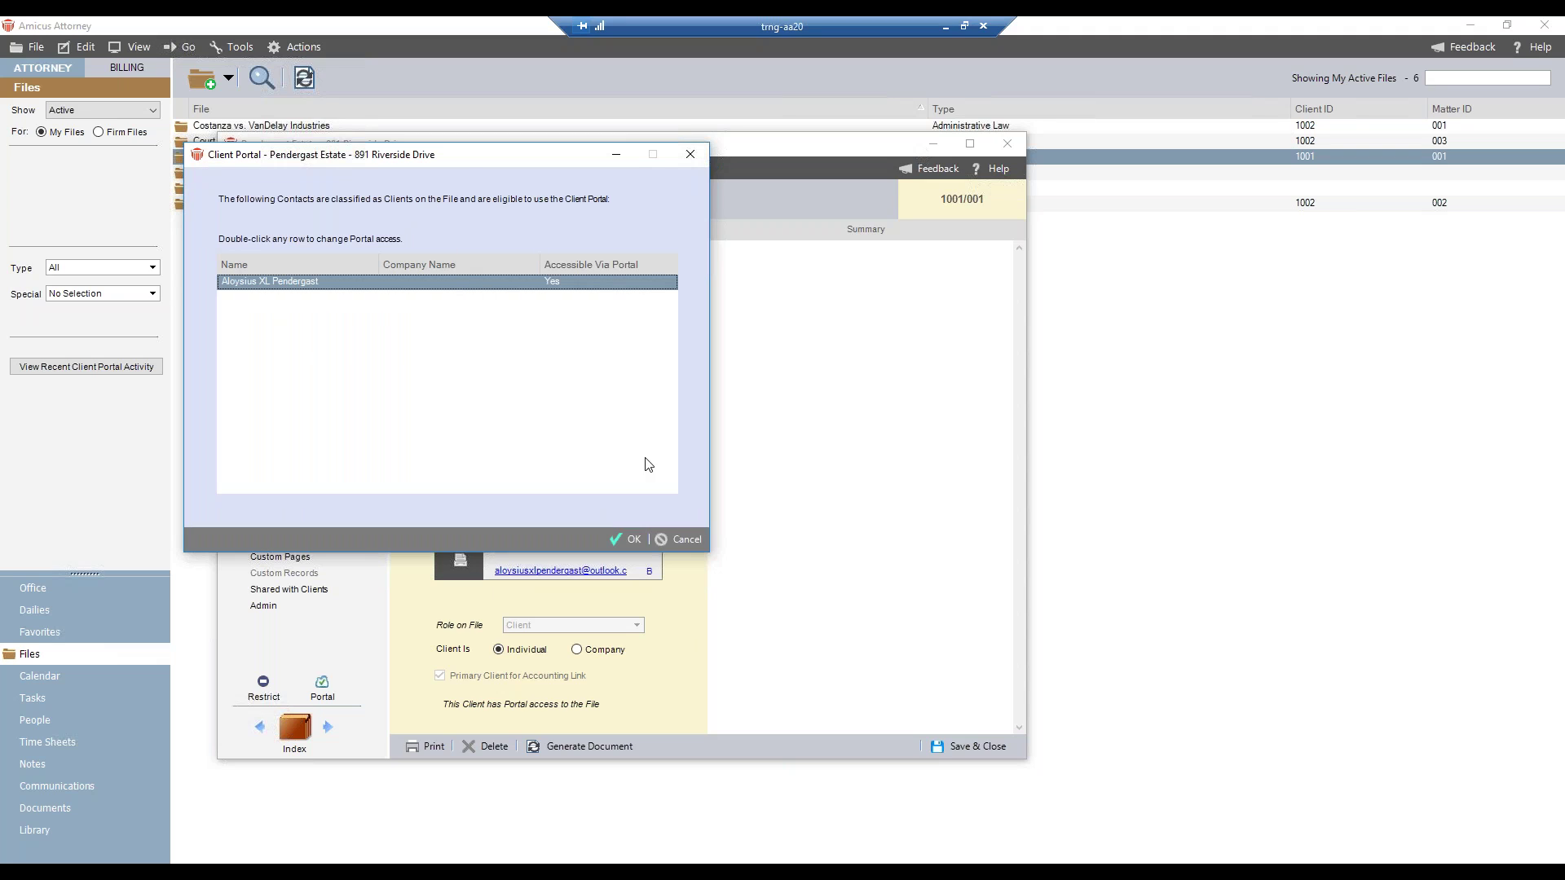
left_click(679, 539)
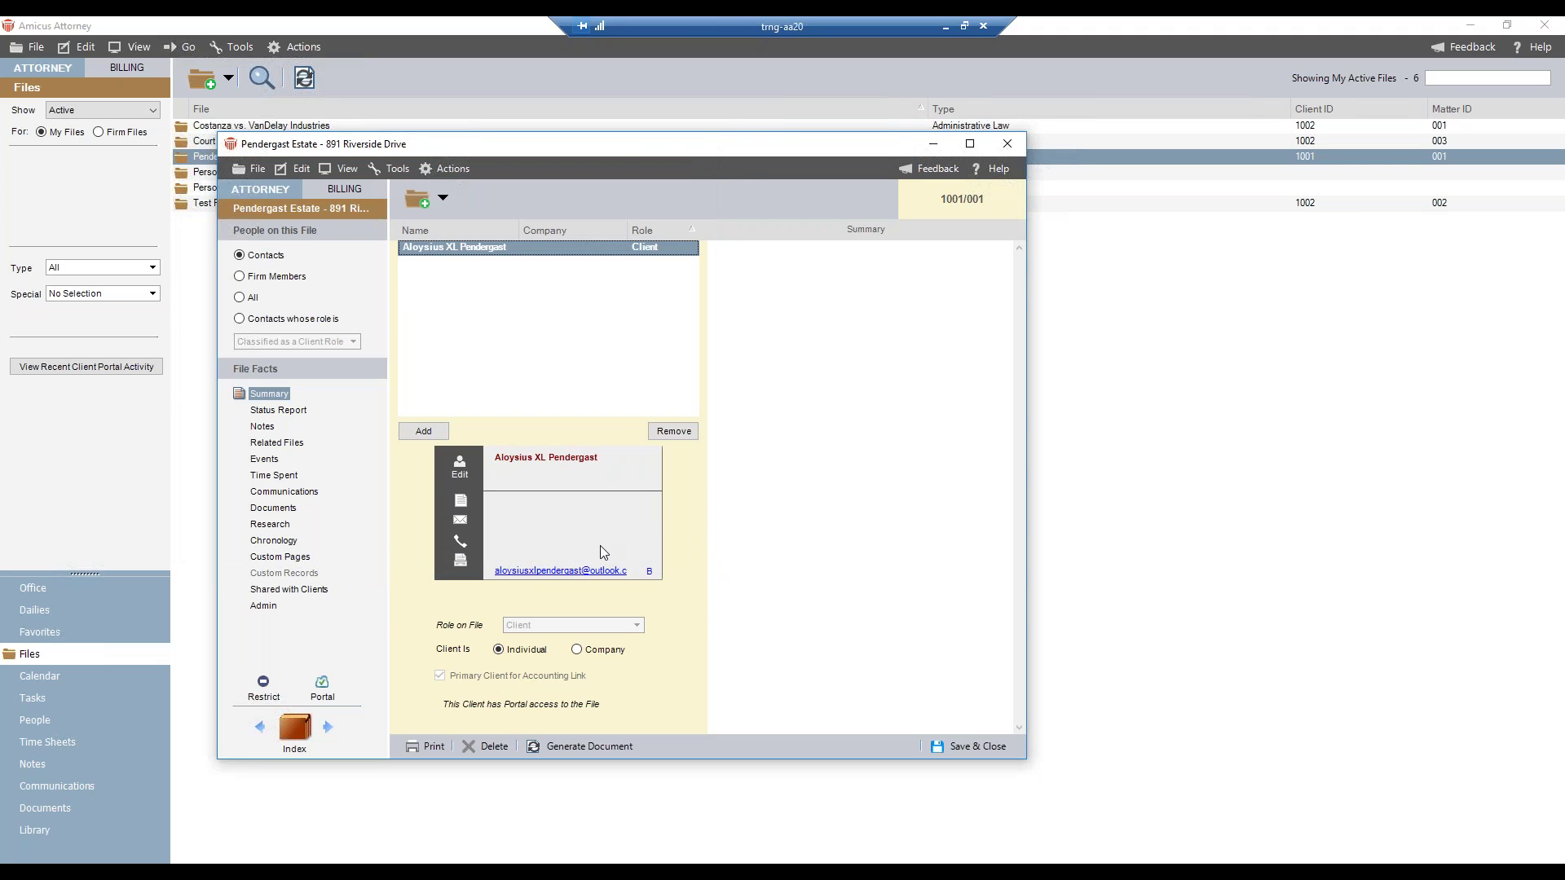
left_click(951, 747)
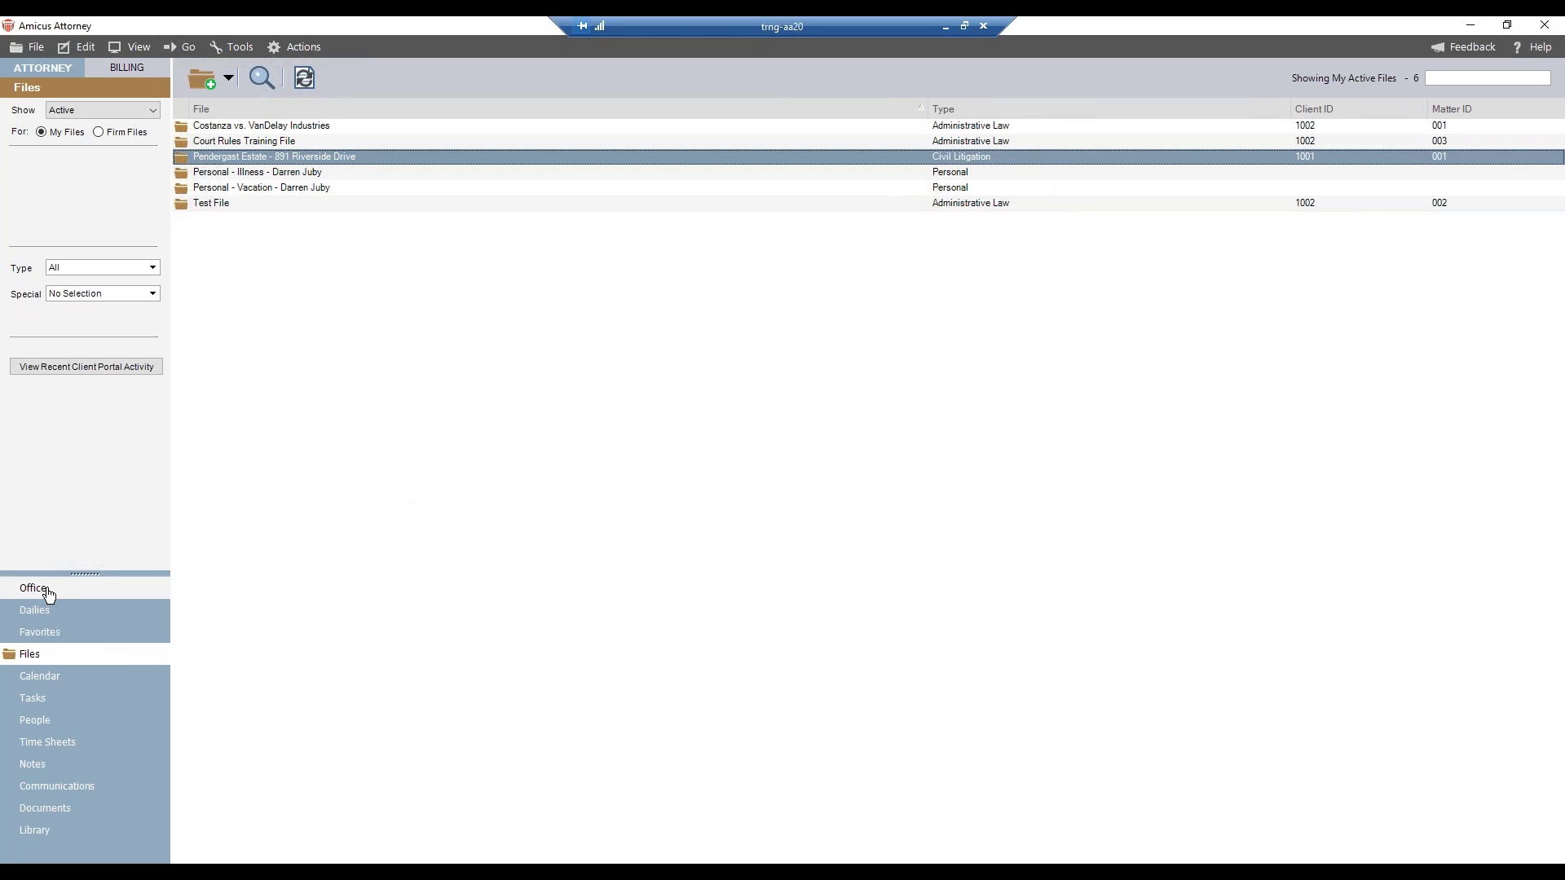
Open User Management in the Office module and filter the user list to the Client Portal Access class
left_click(48, 594)
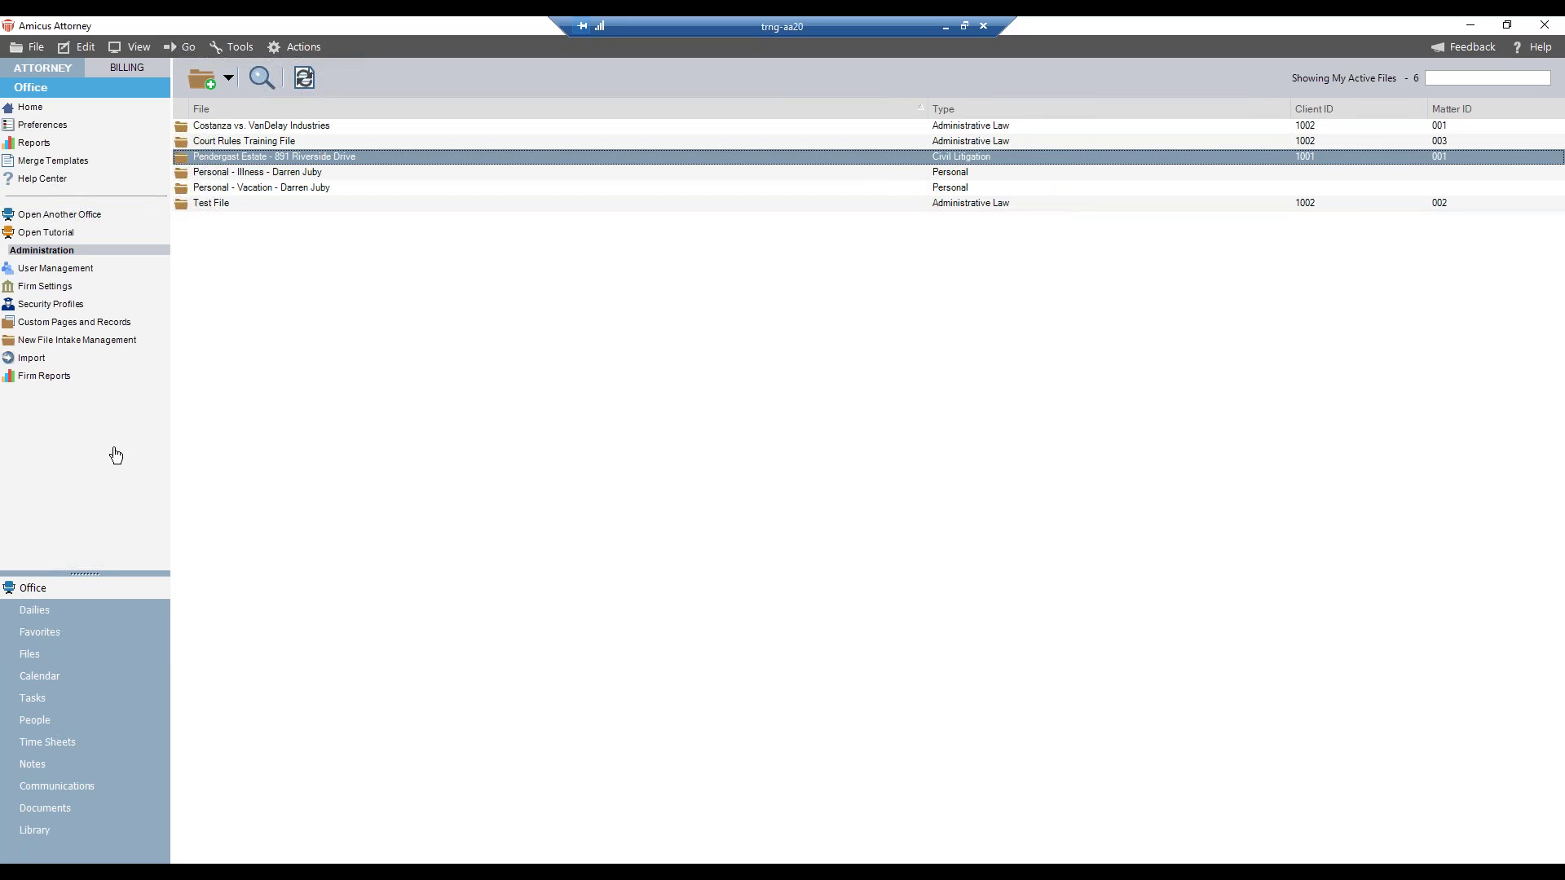
left_click(95, 276)
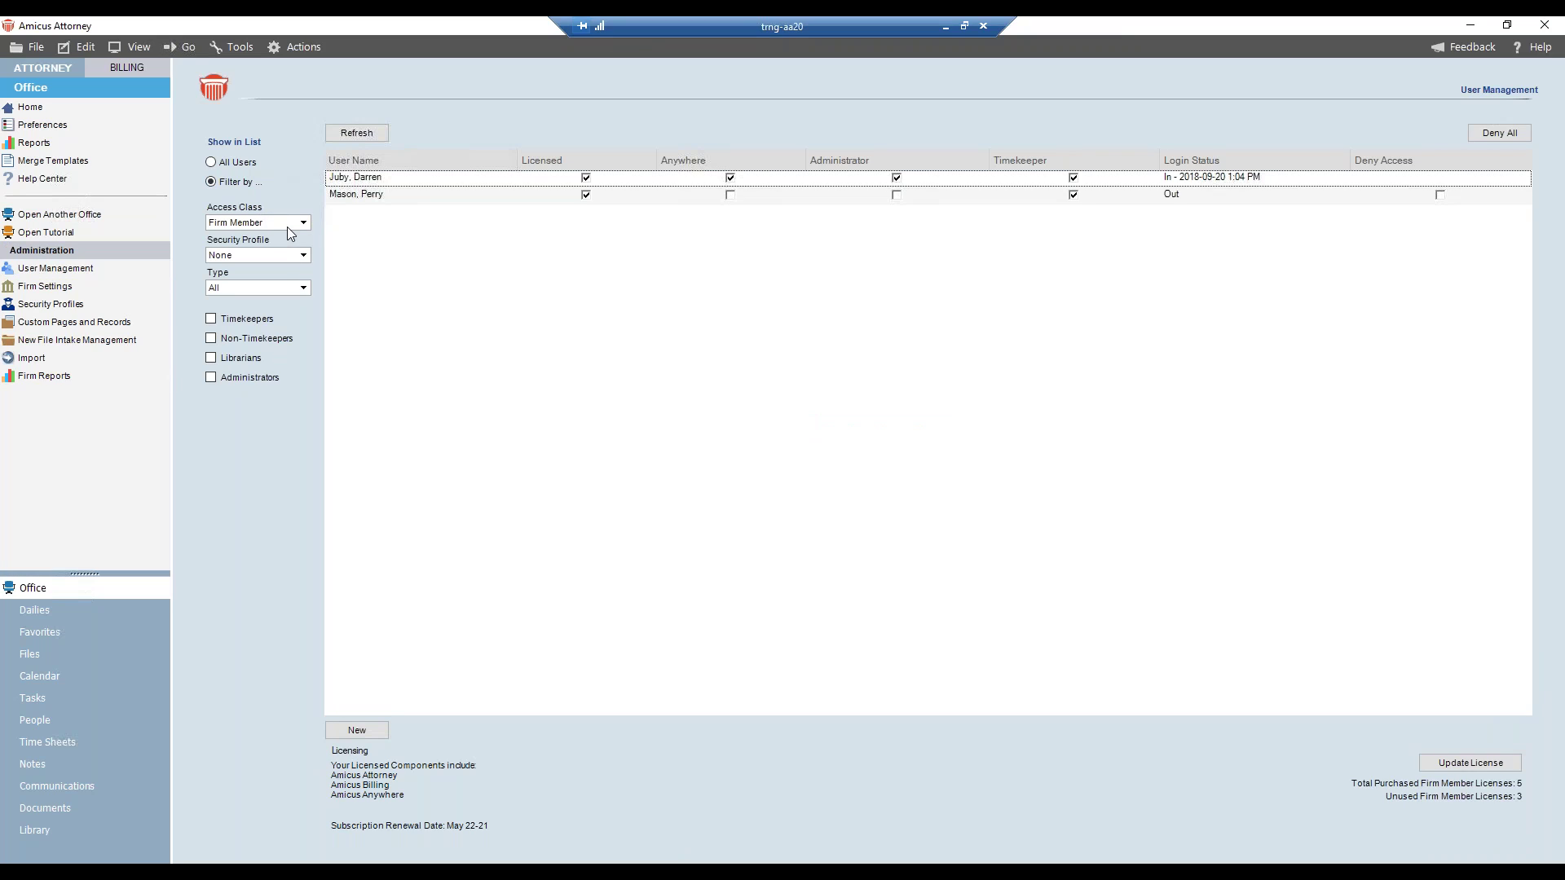
left_click(304, 222)
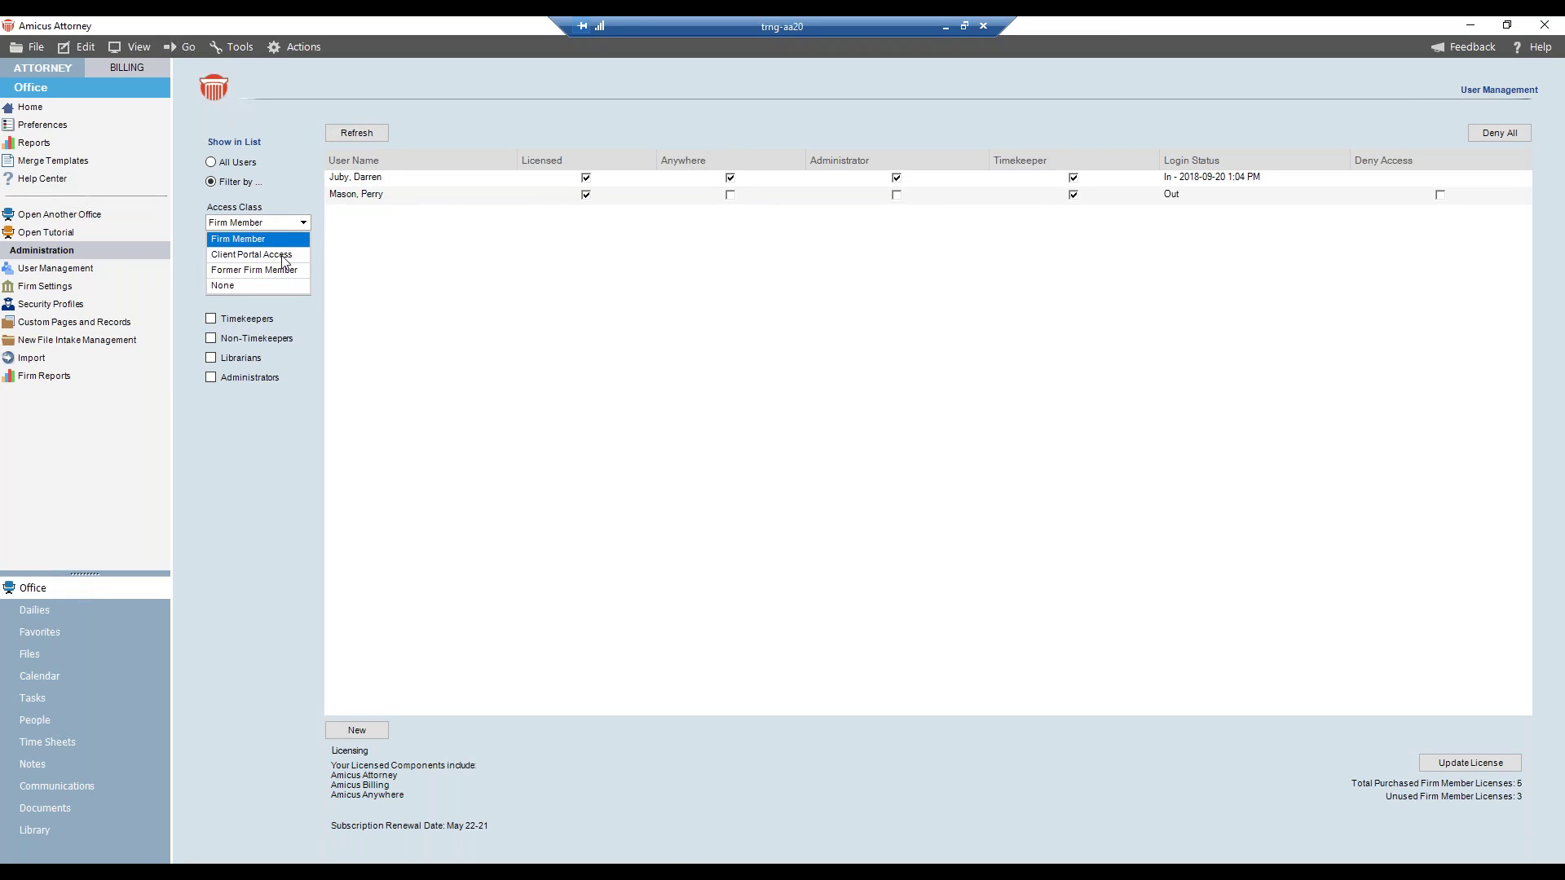
left_click(252, 254)
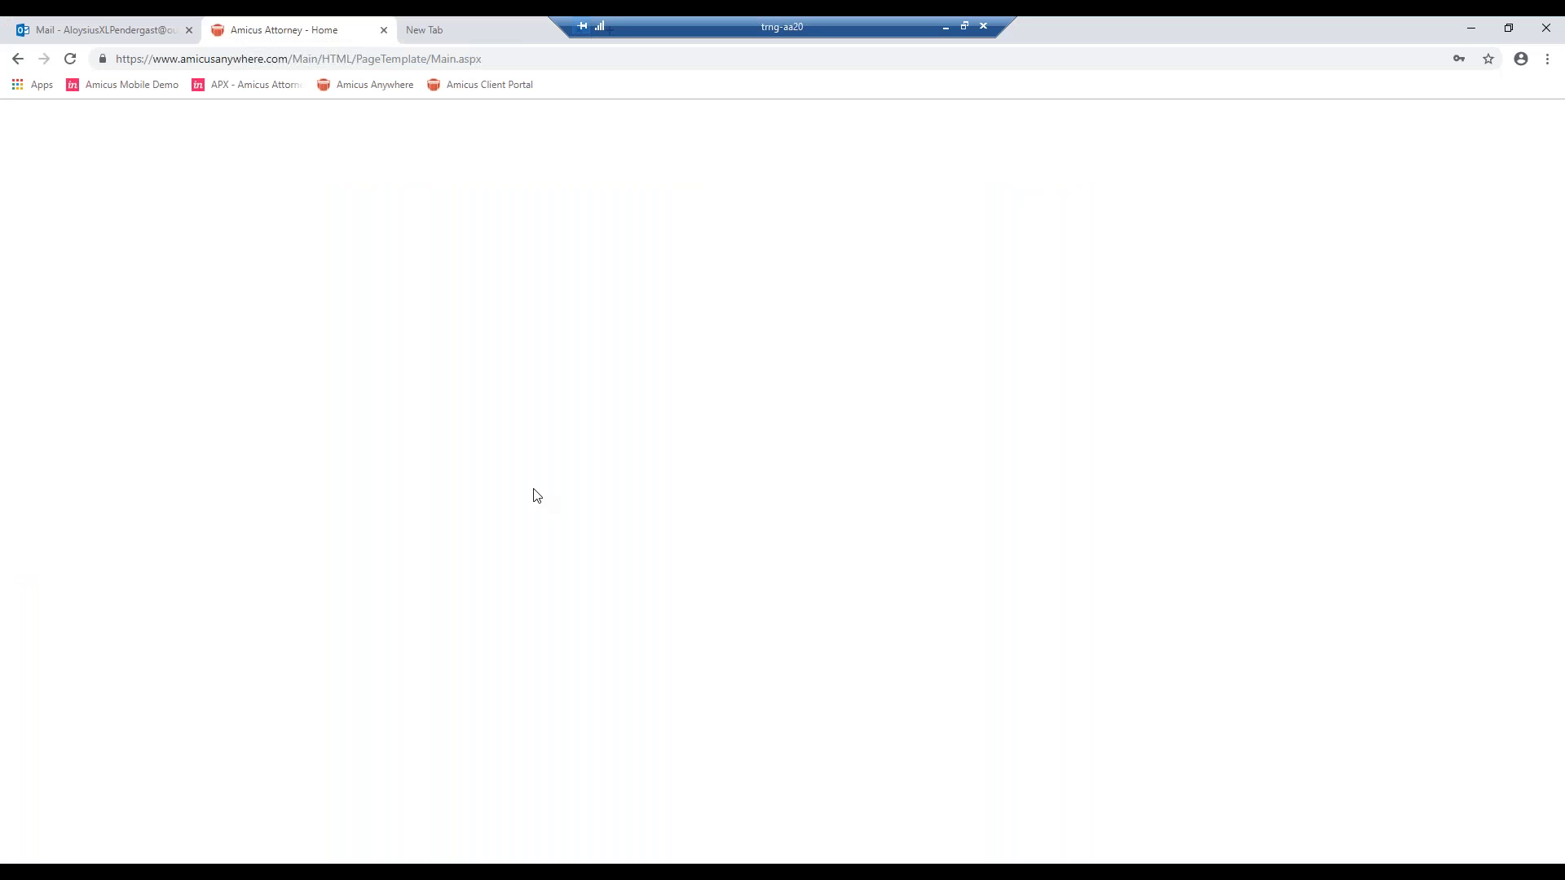
Return to the Amicus Attorney window, open the portal client's contact record, and view its Client Portal access settings
left_click(1471, 33)
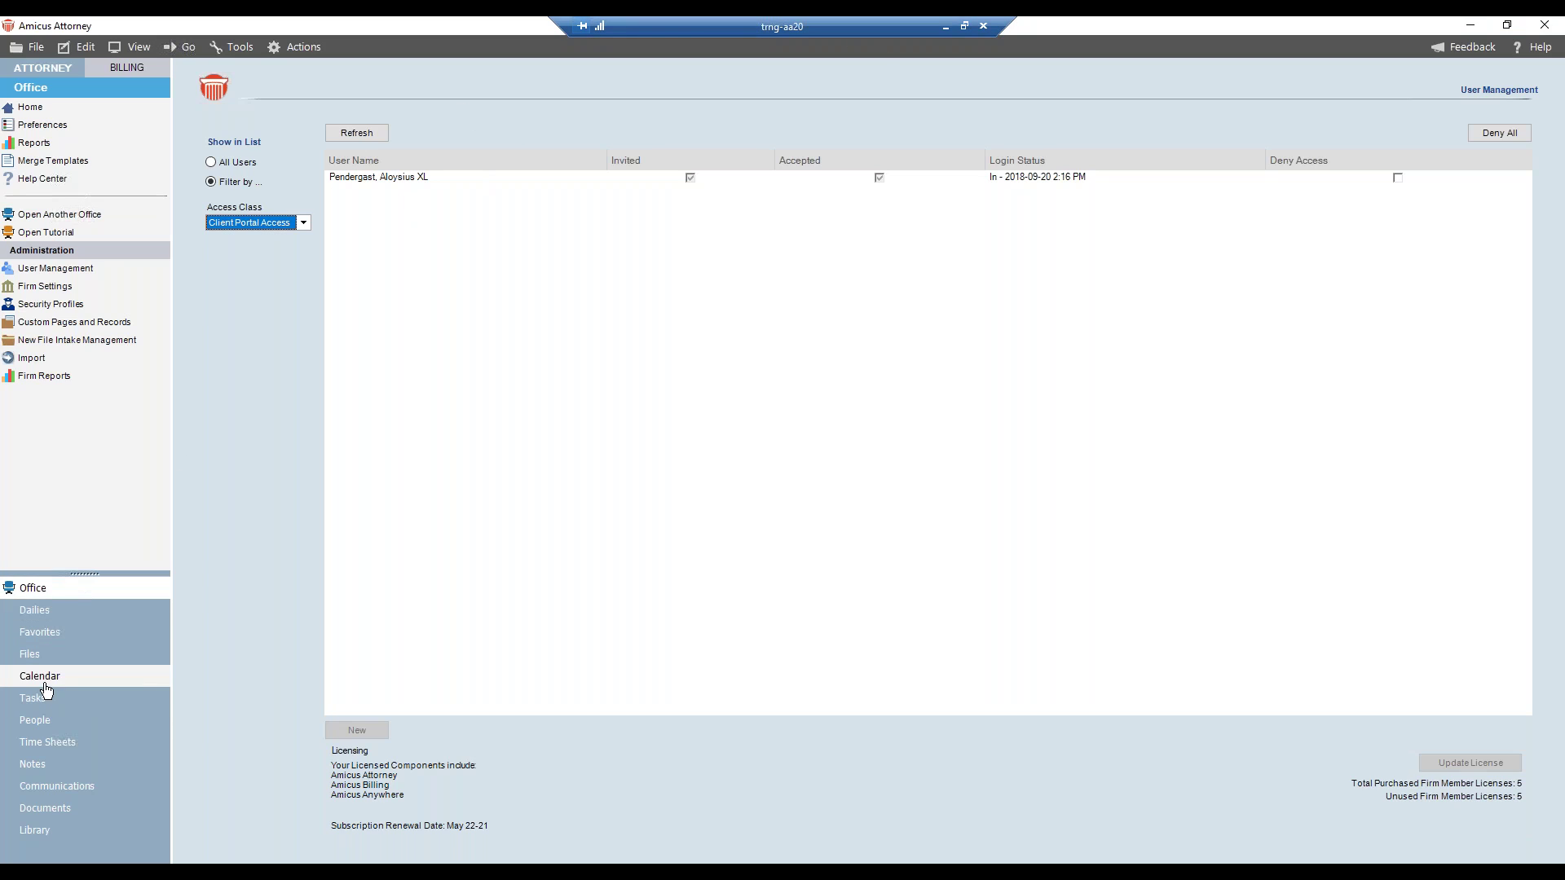
left_click(63, 719)
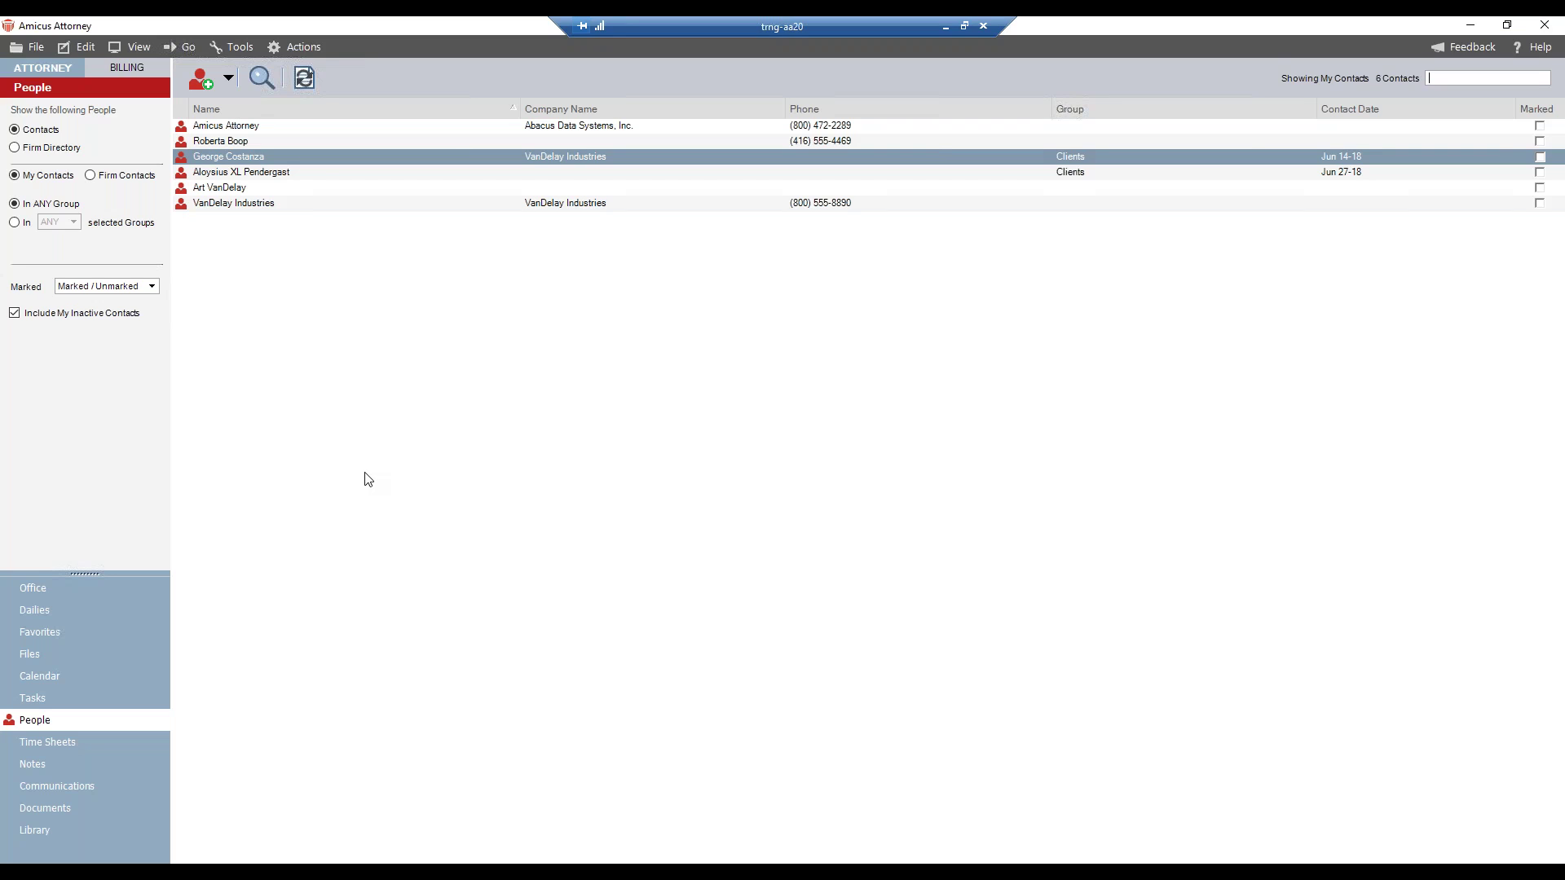
left_click(262, 174)
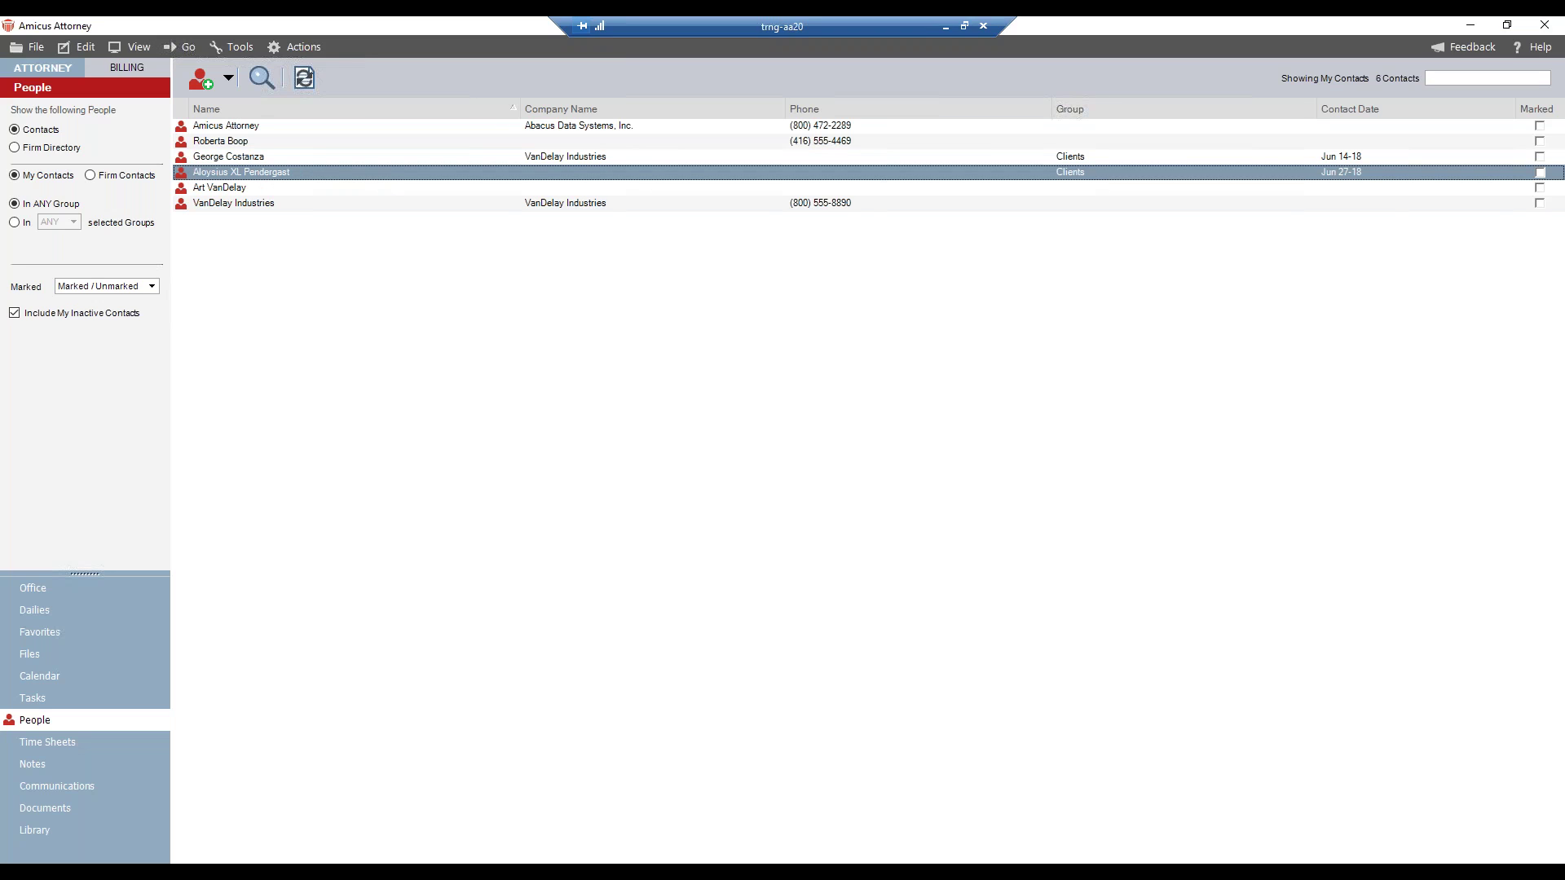
double_click(259, 175)
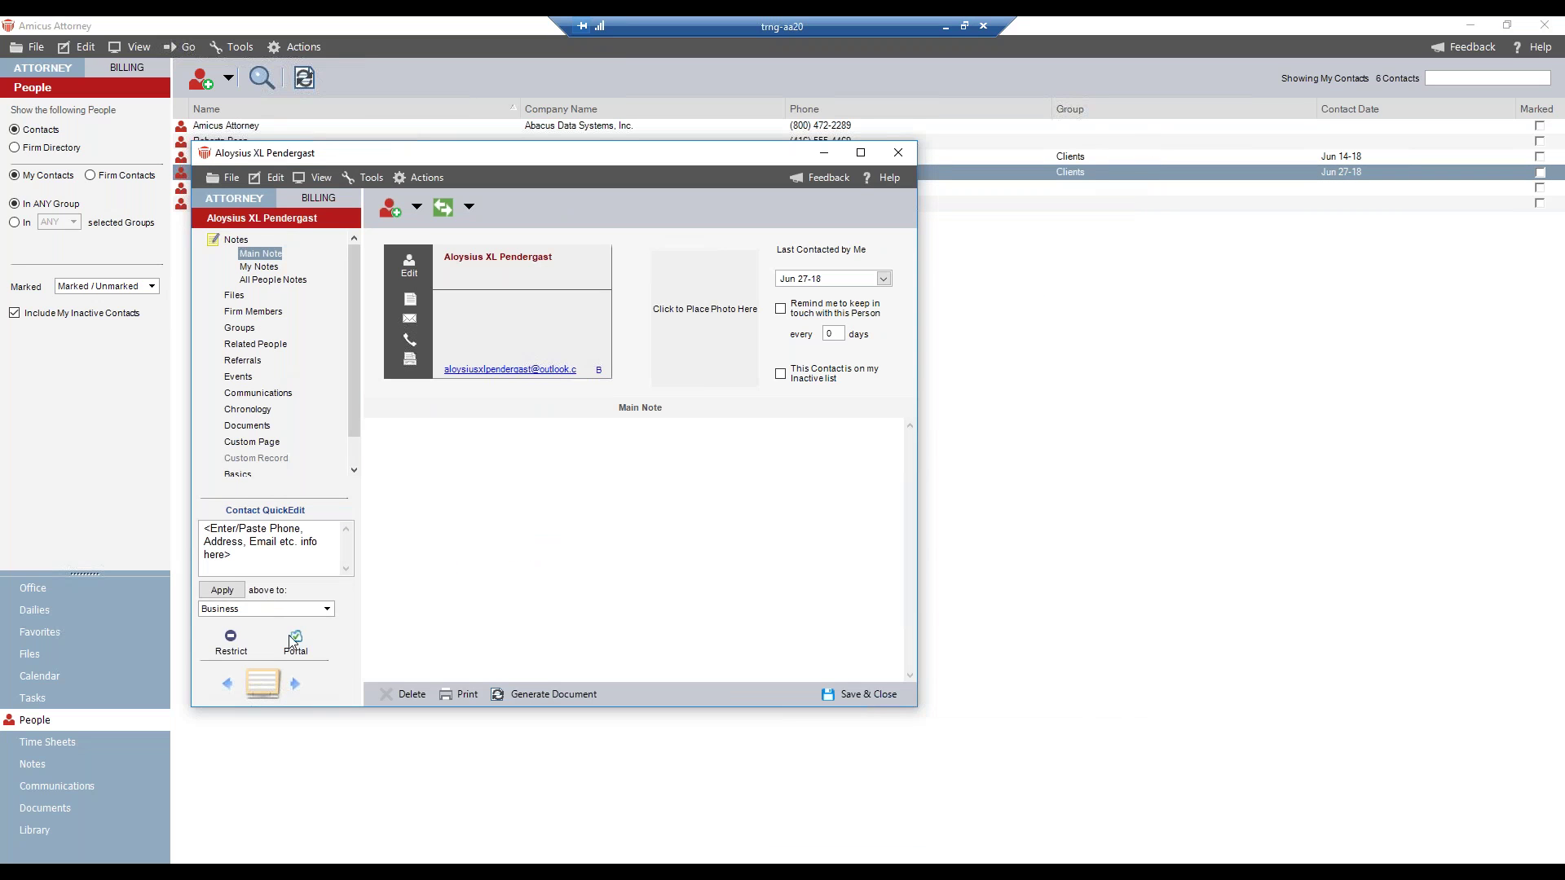
left_click(294, 640)
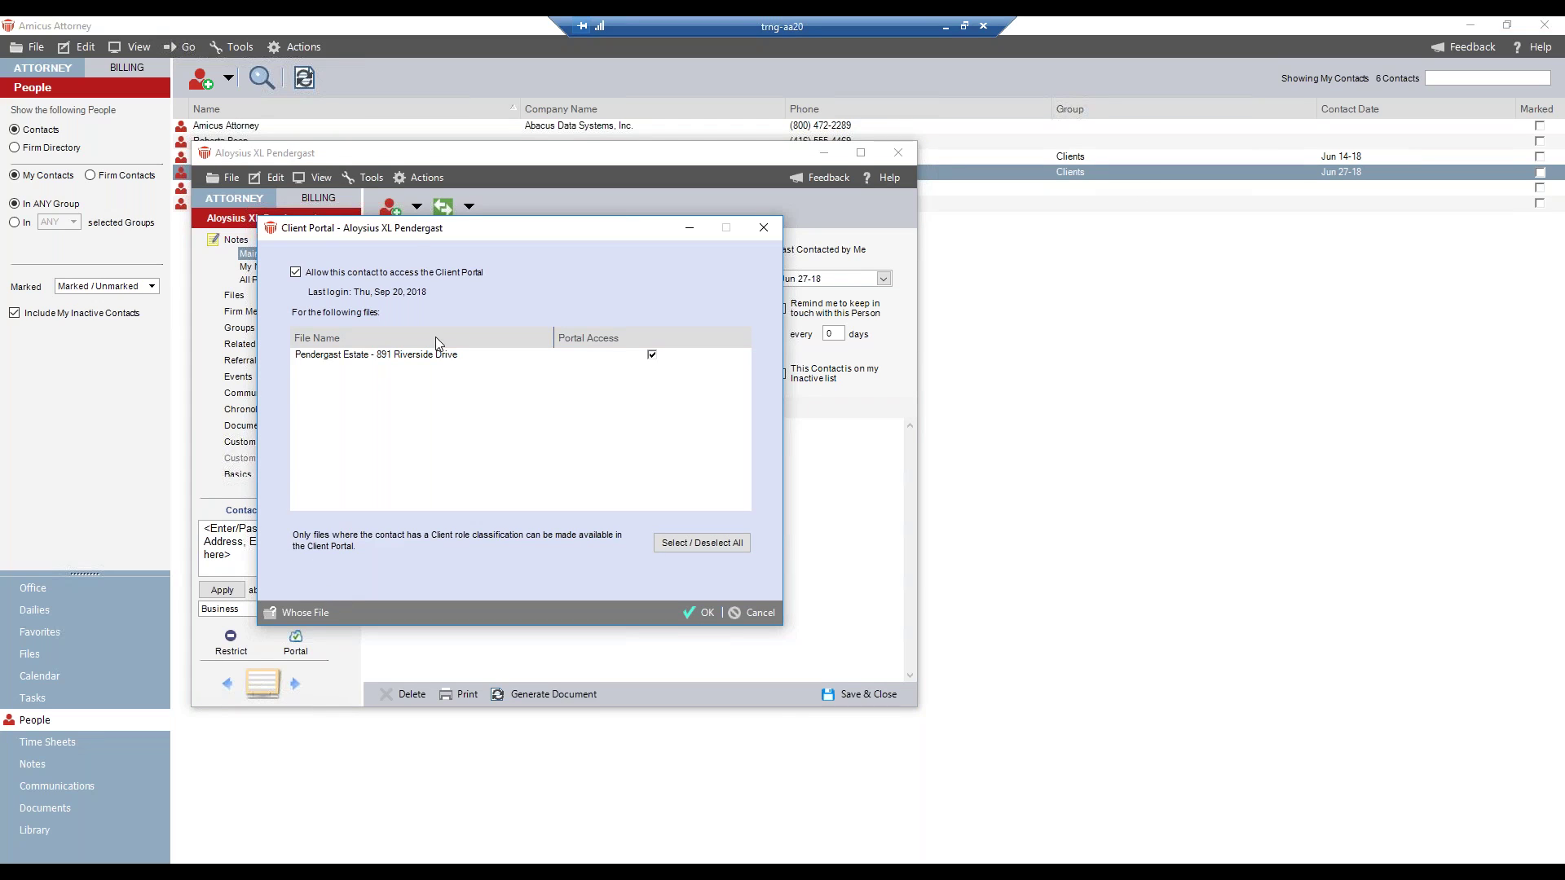
Open the estate file from the contact's portal file list, close it, cancel the portal settings, and save and close the contact
left_click(424, 358)
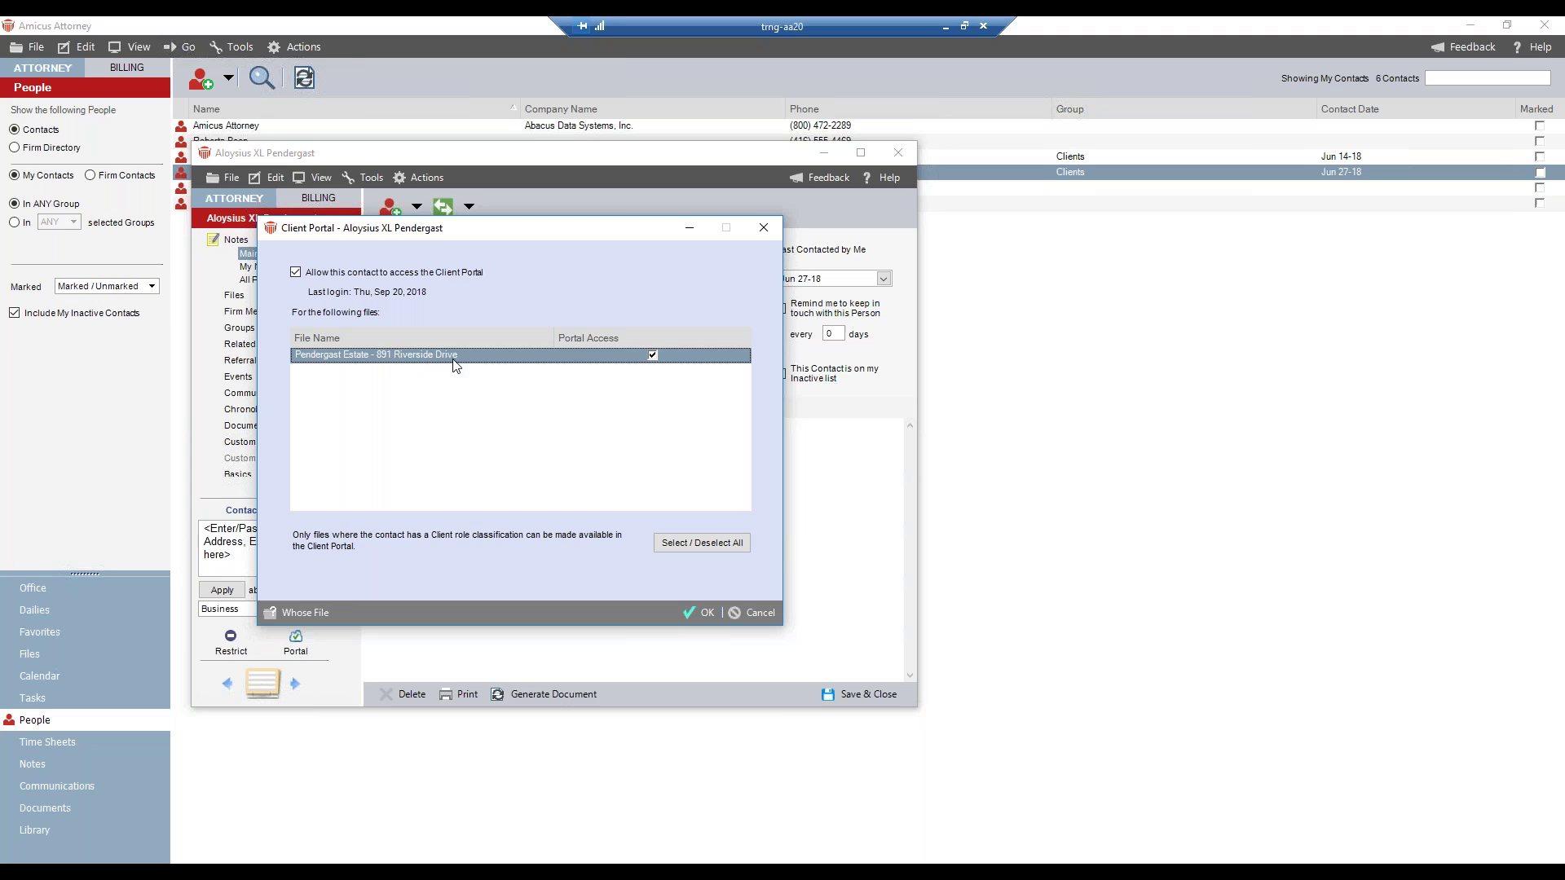
double_click(407, 362)
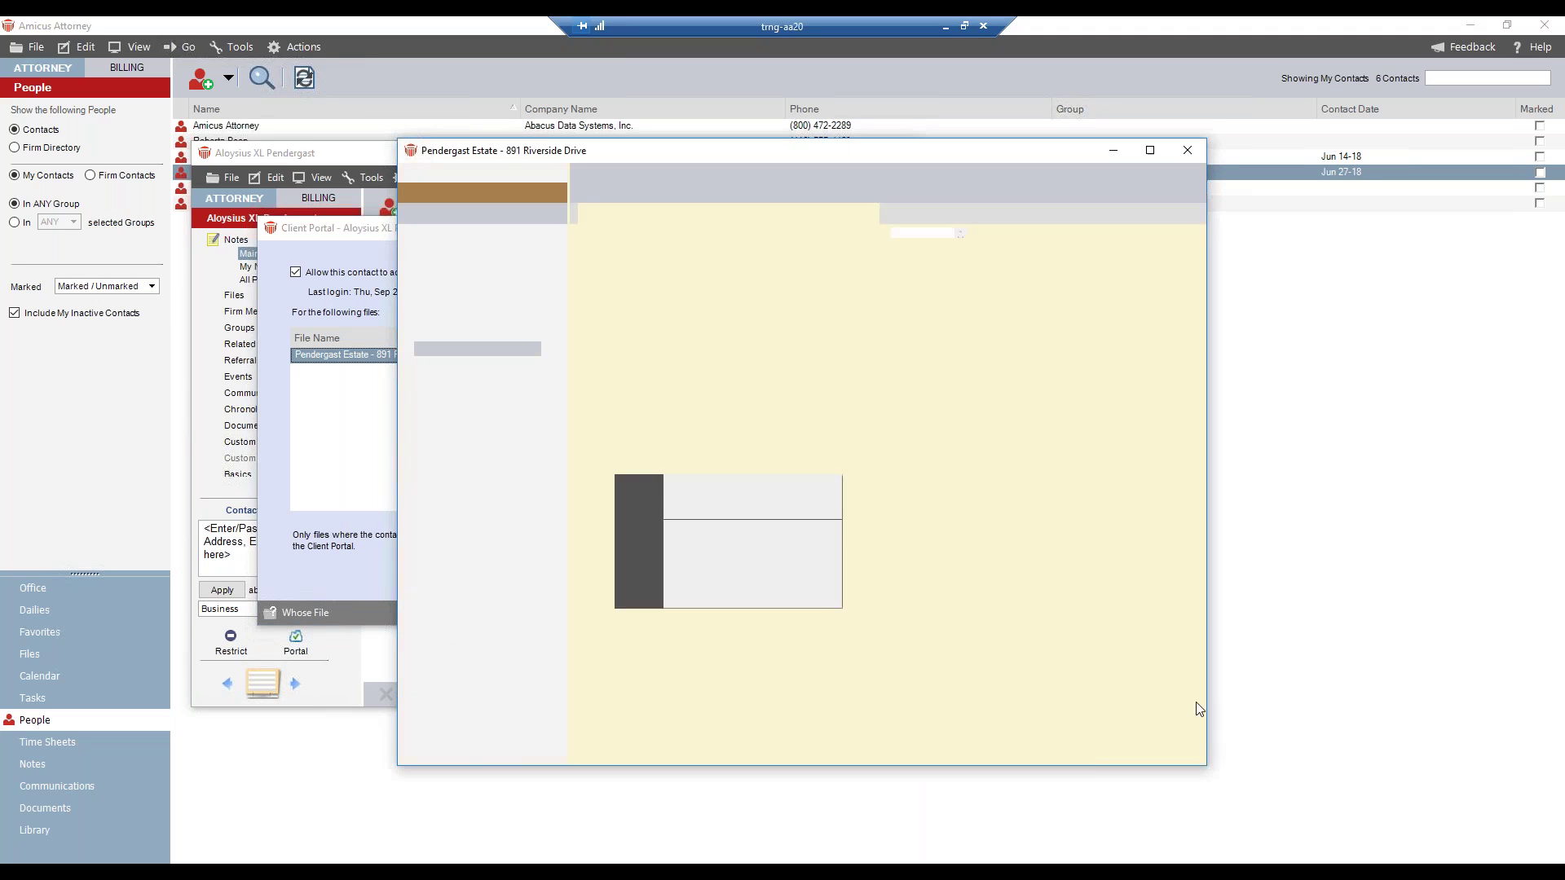
left_click(1158, 753)
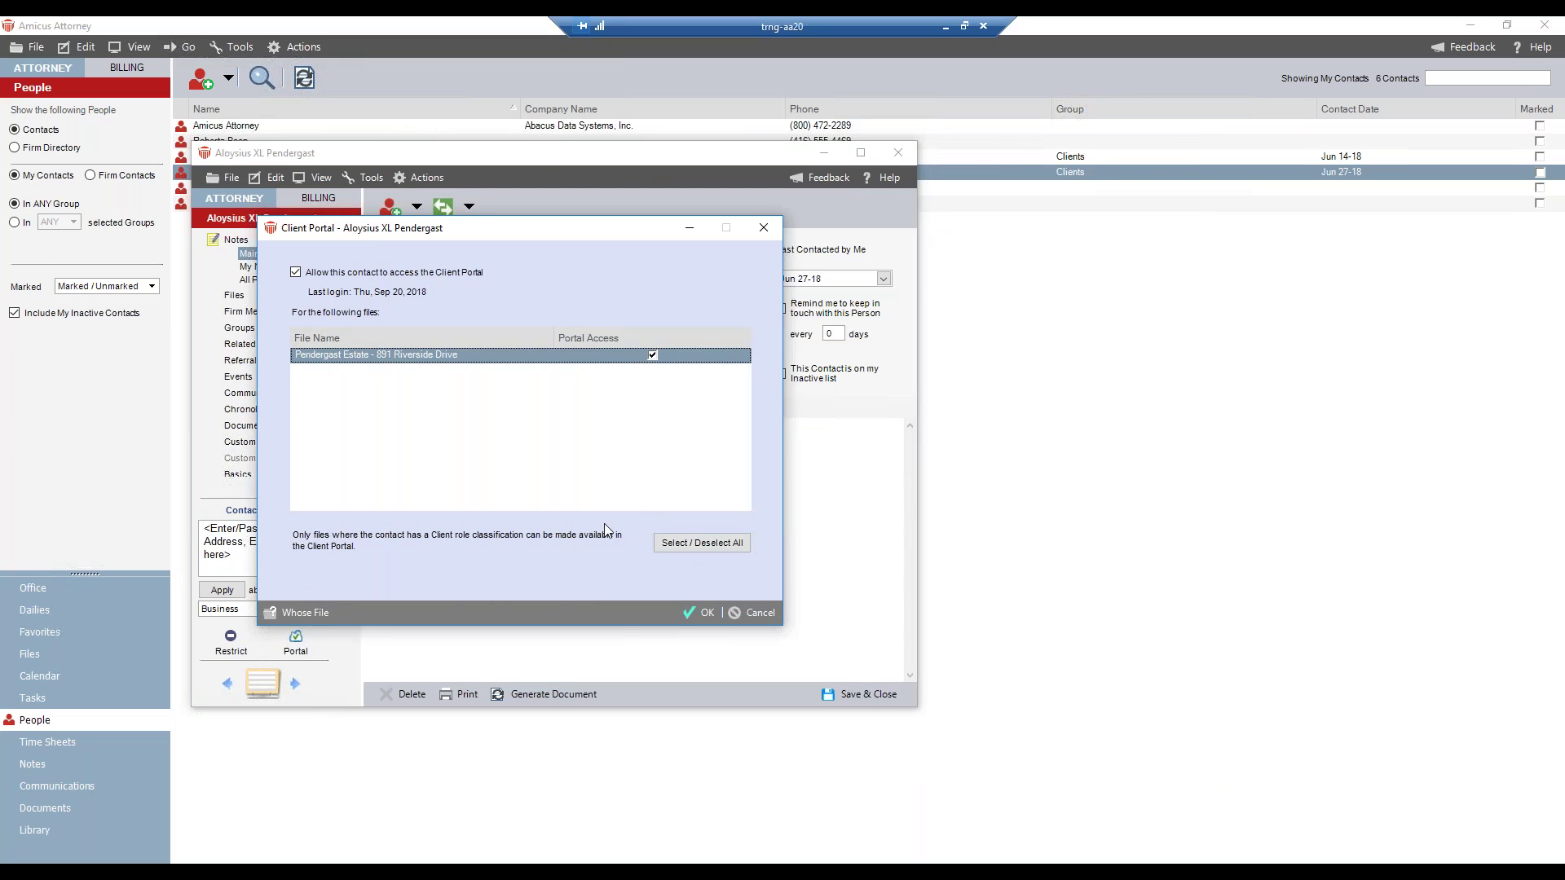
left_click(765, 613)
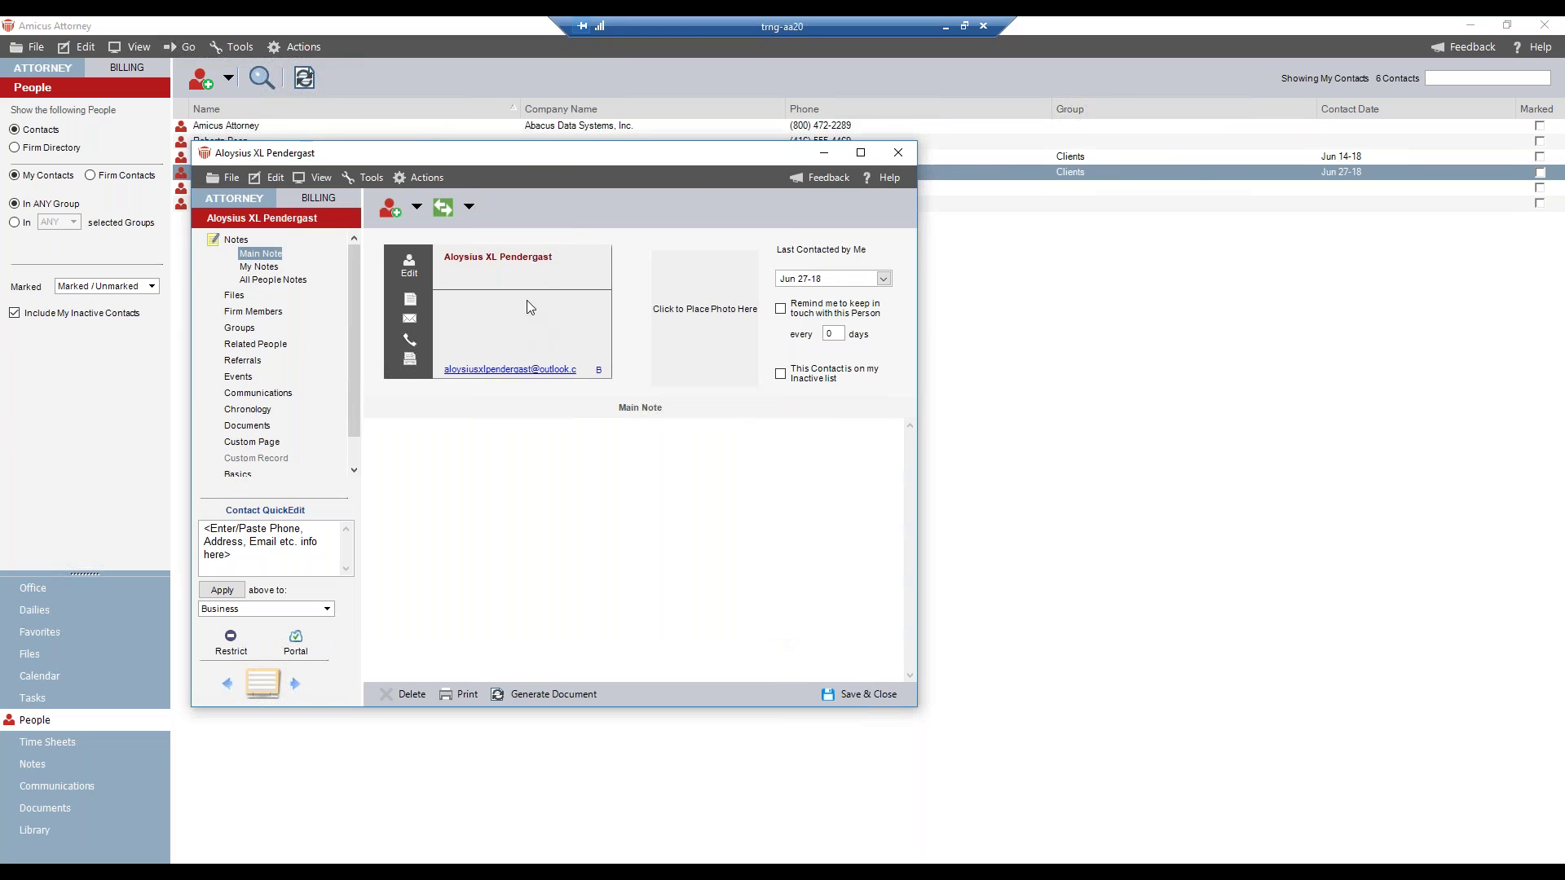
left_click(863, 696)
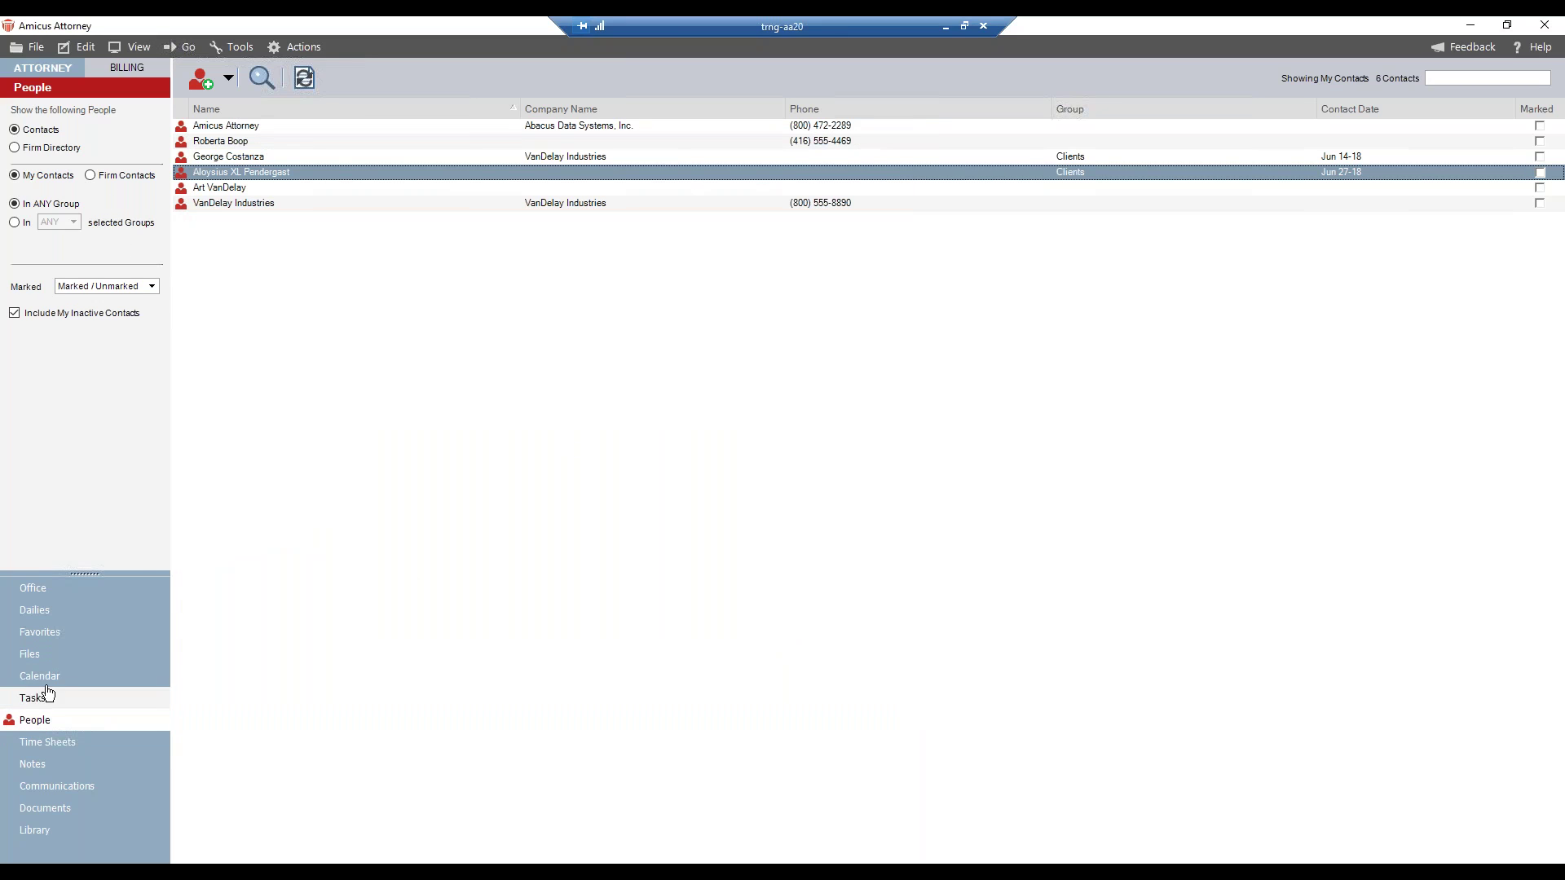
Open the Civil Litigation estate file and bring up the client's portal access settings from its Client Portal list
left_click(45, 656)
double_click(257, 157)
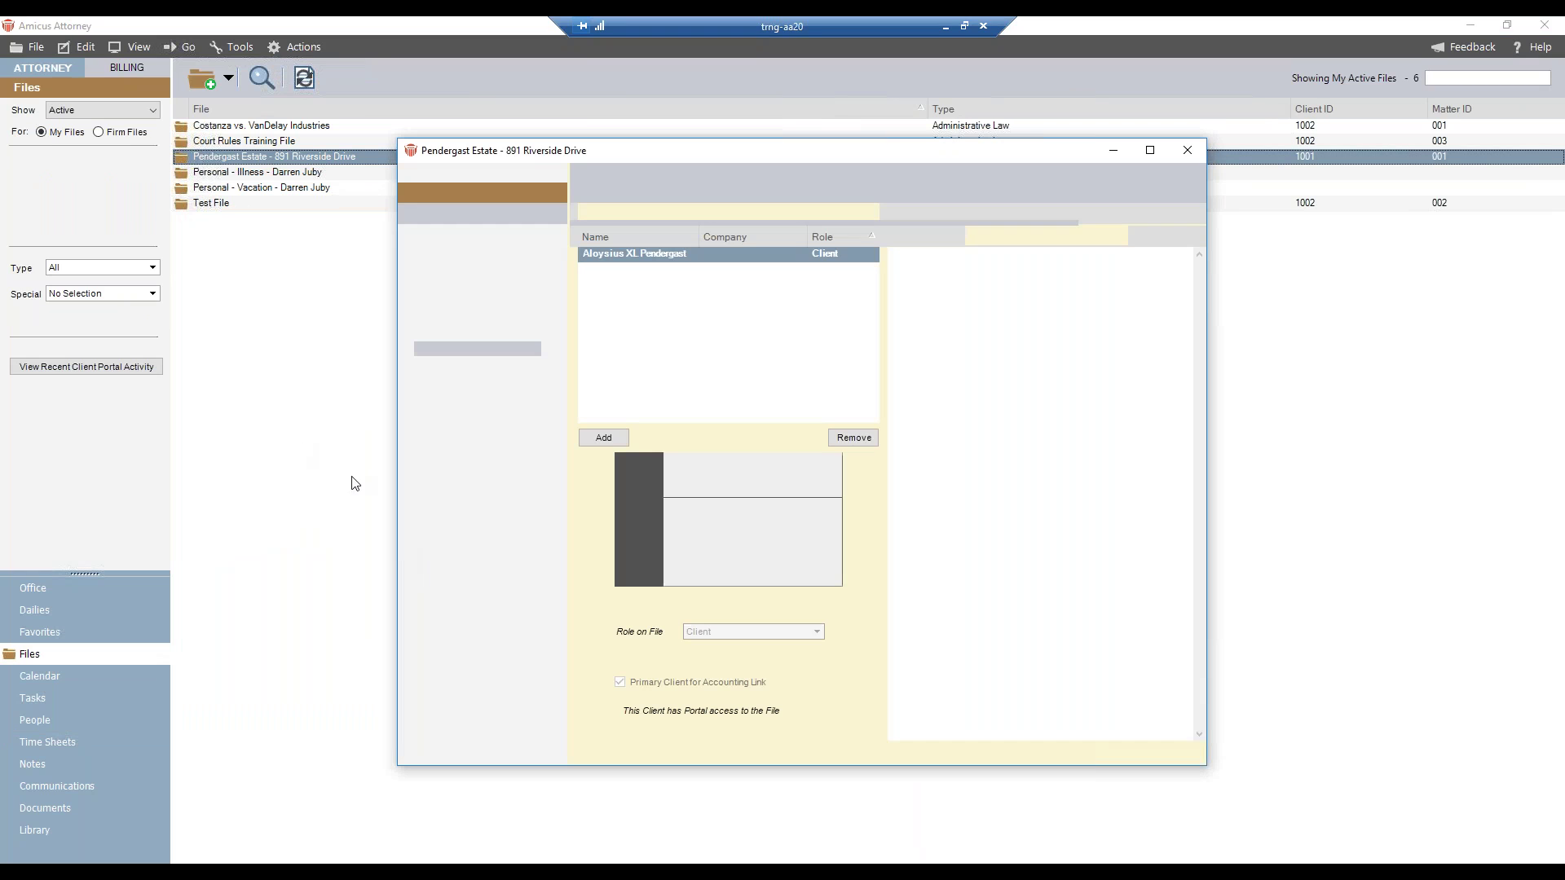
left_click(502, 693)
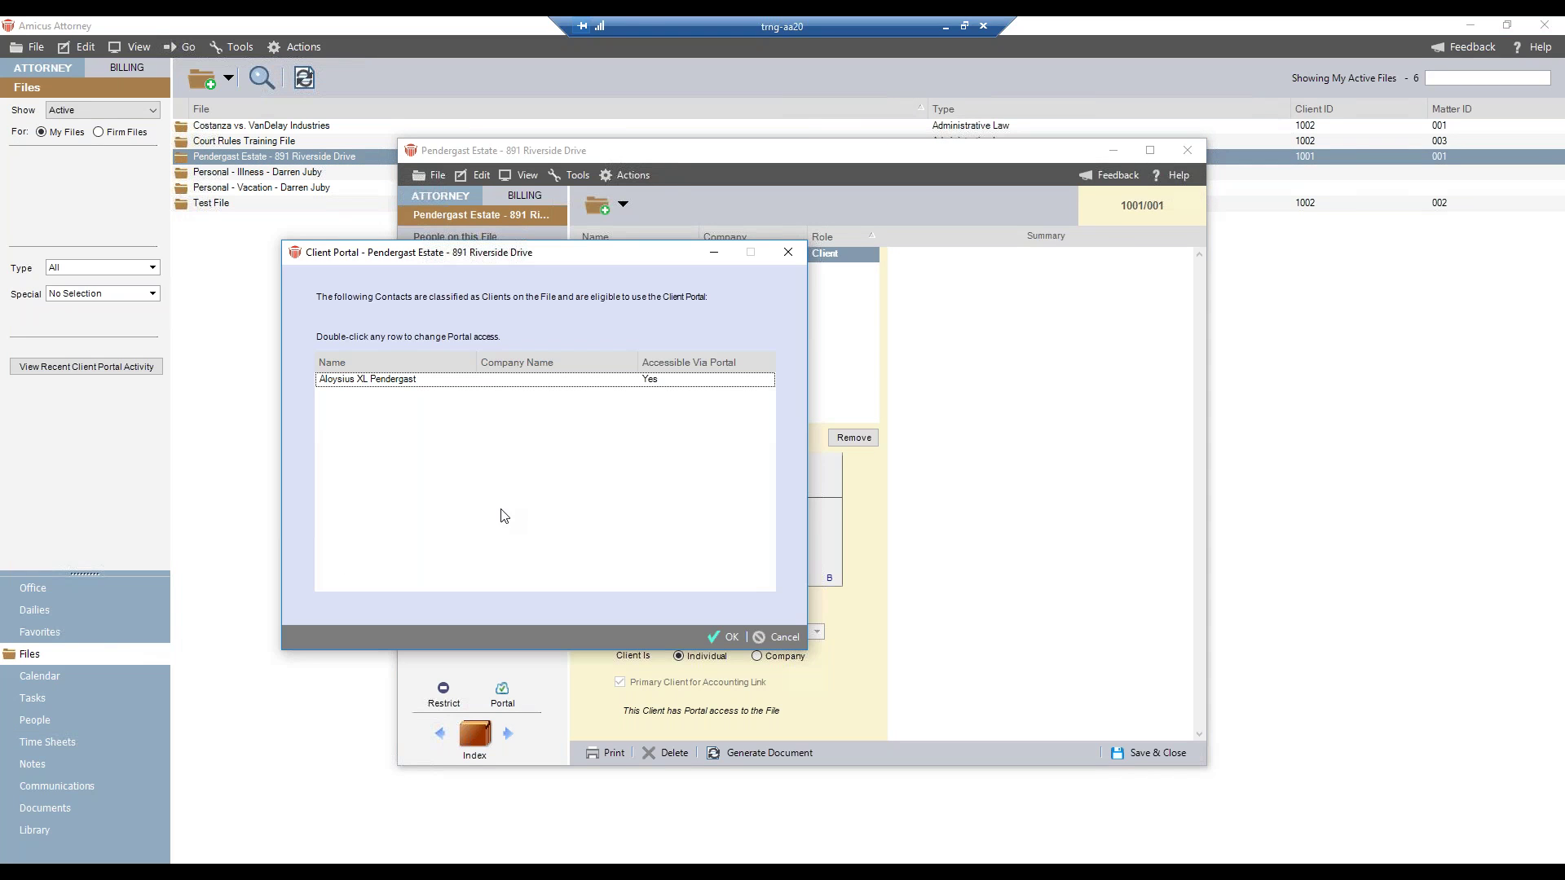
double_click(486, 382)
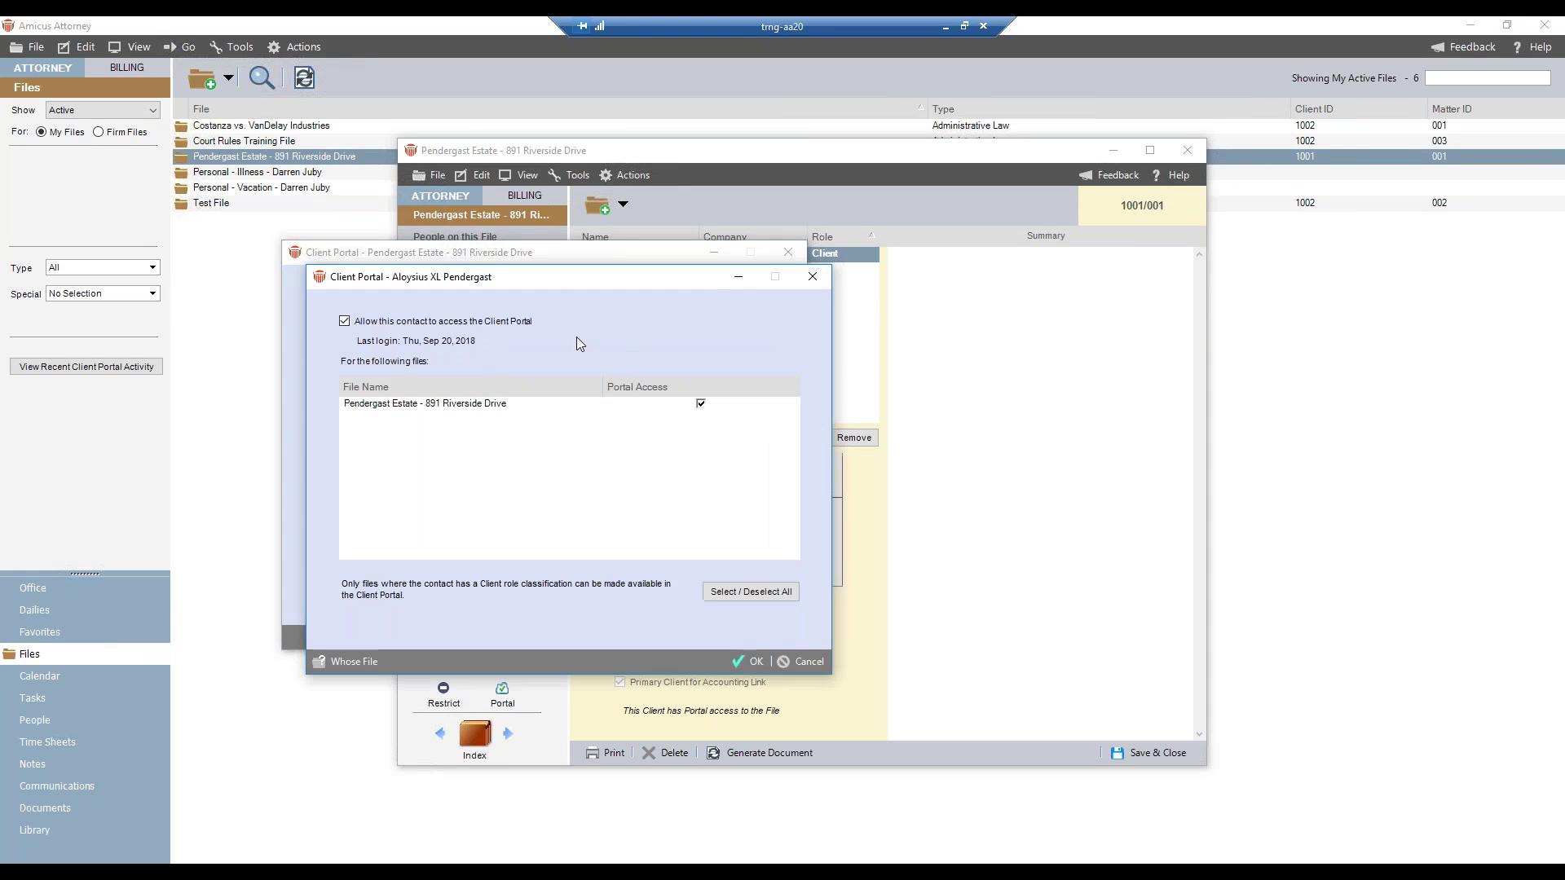
Start disabling the client's portal access, decline the confirmation, and accept the settings with the estate file still allowed
left_click(372, 323)
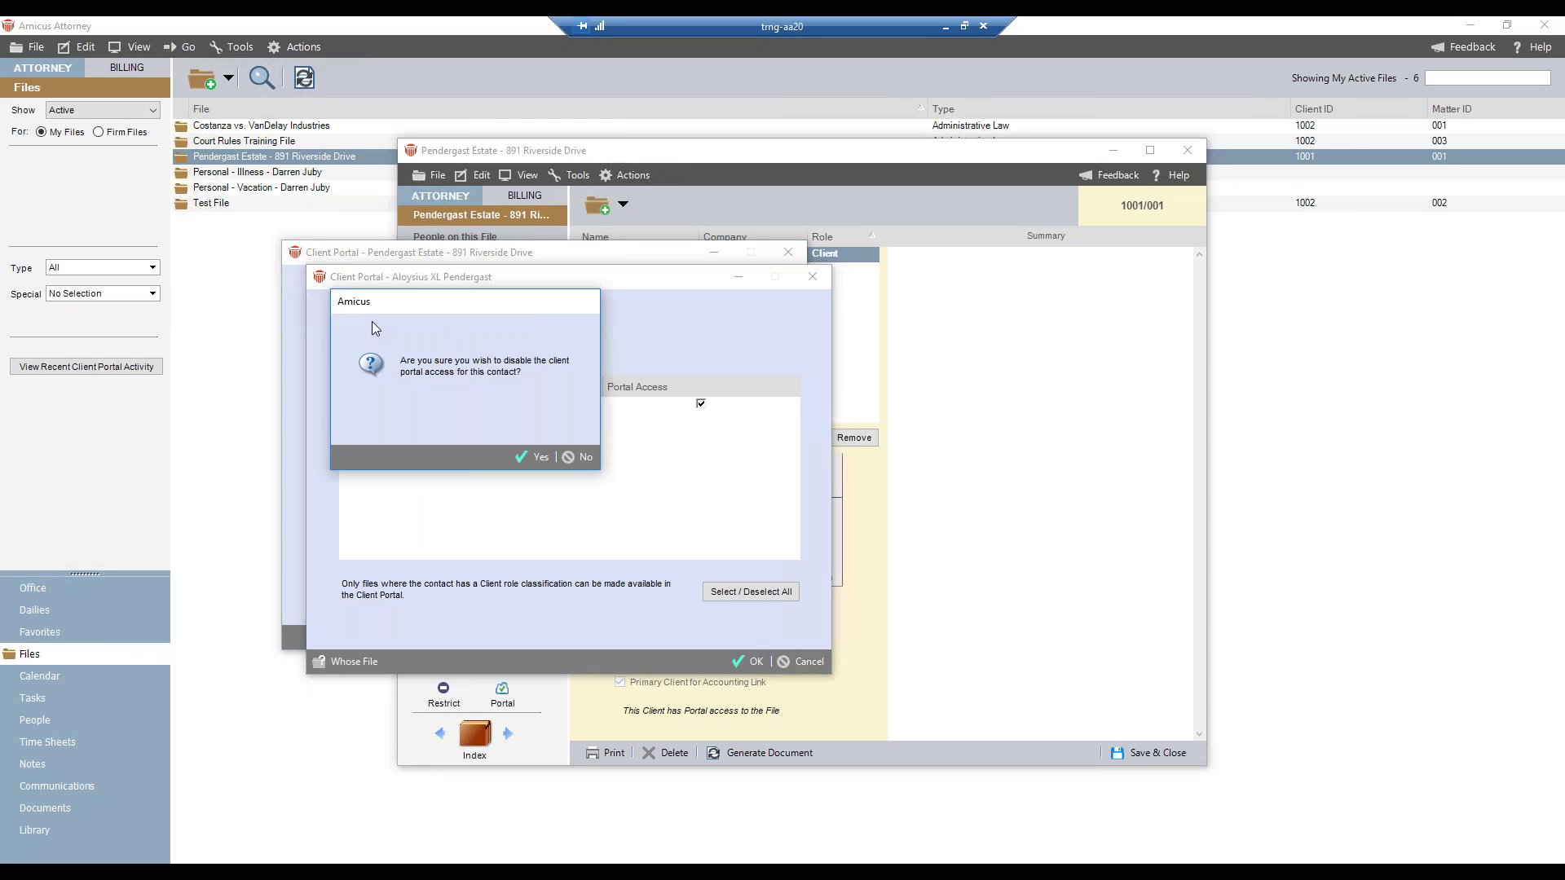
left_click(579, 457)
left_click(434, 406)
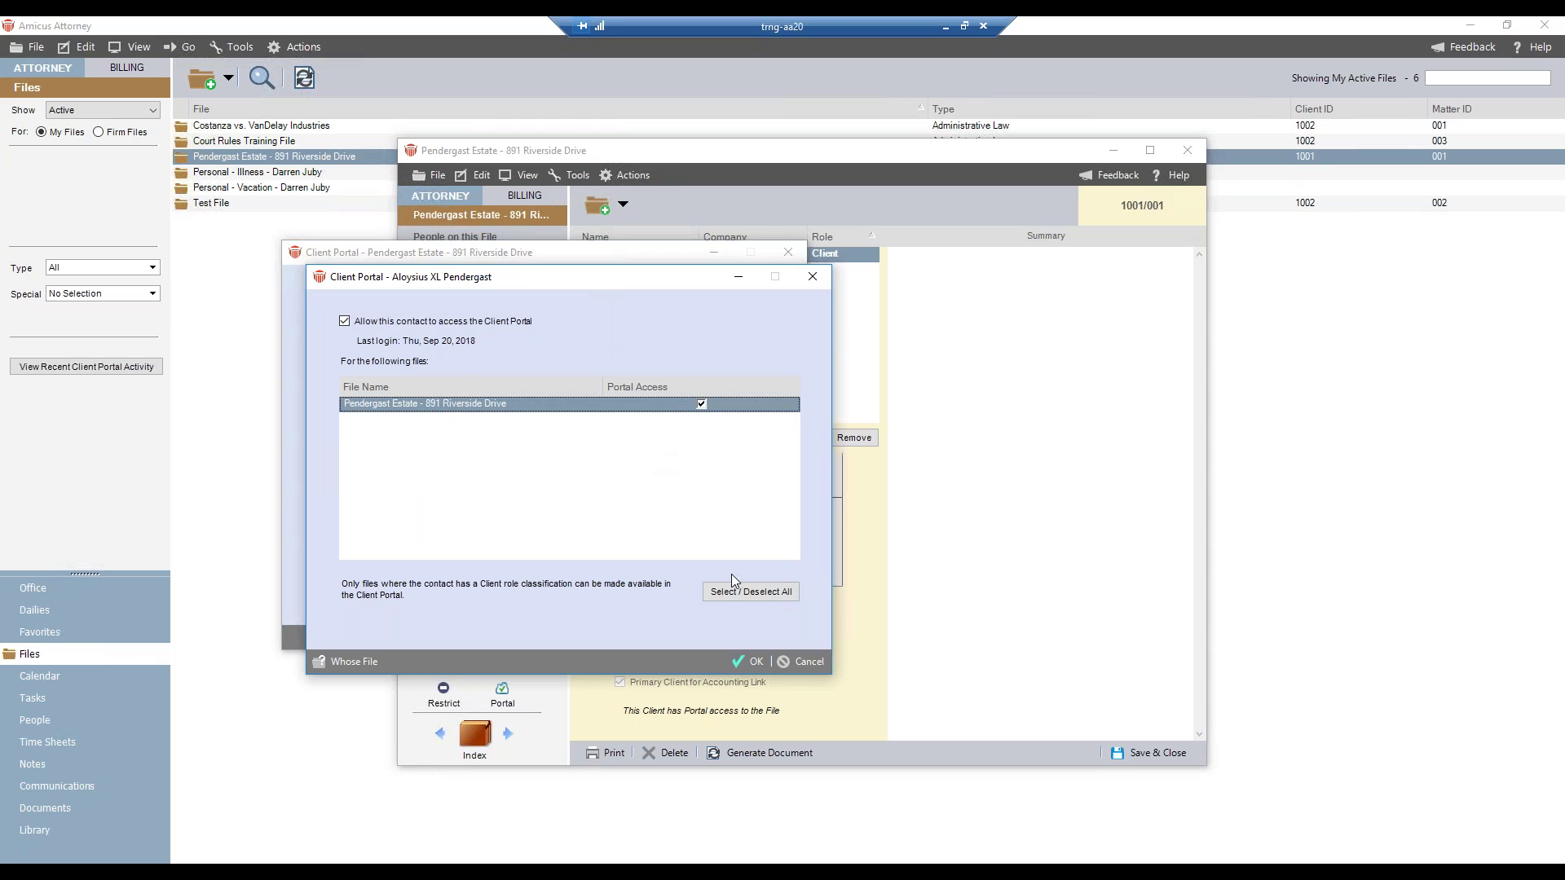
left_click(751, 661)
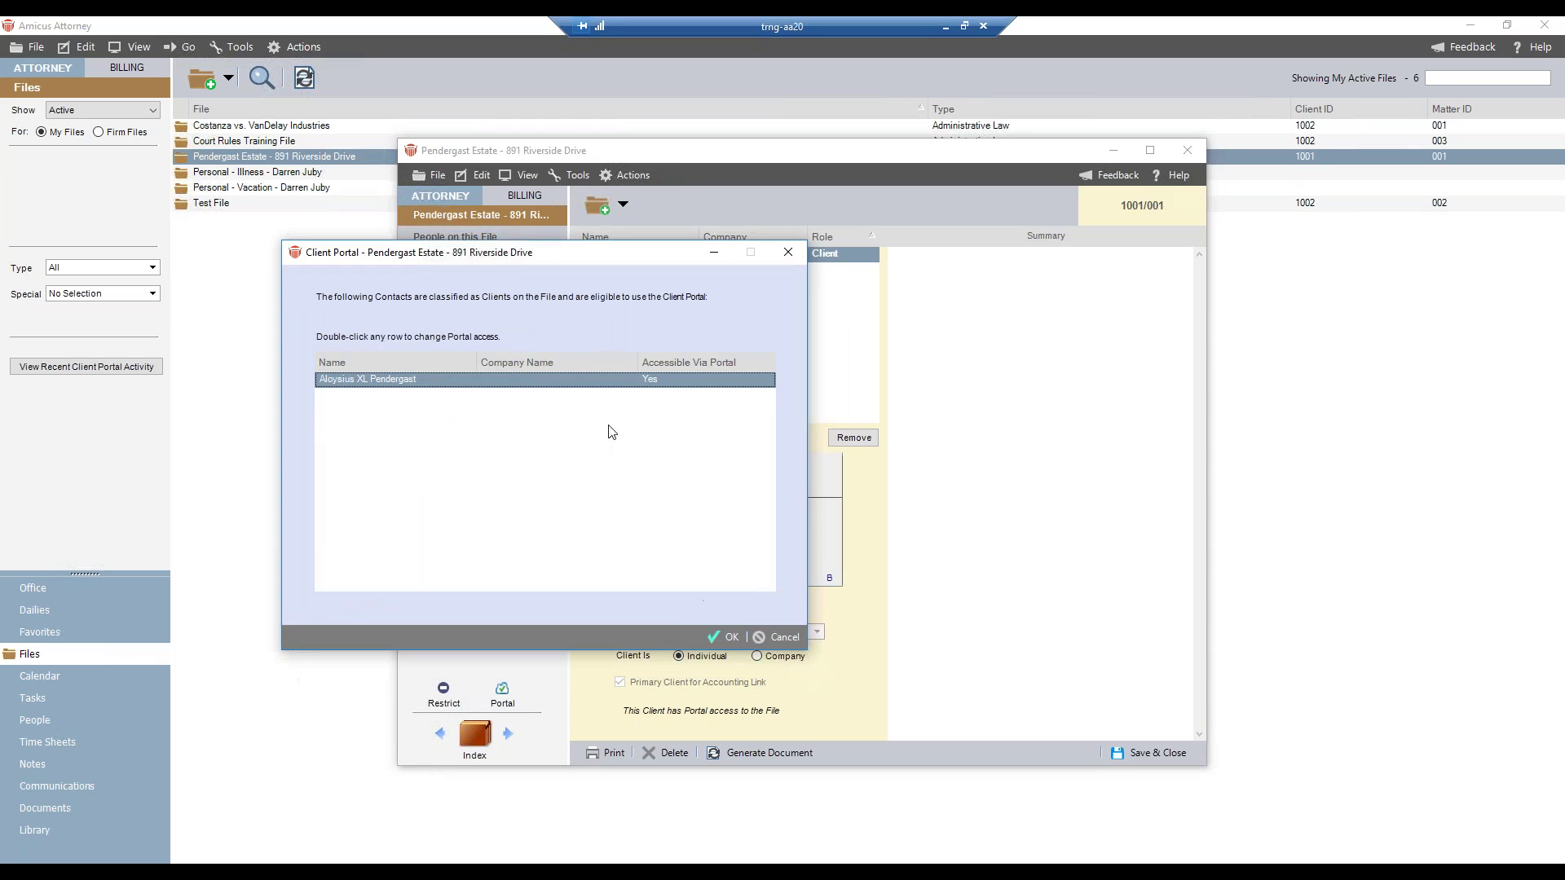
View the client's portal access settings once more, cancel both Client Portal dialogs, and save and close the estate file
double_click(528, 385)
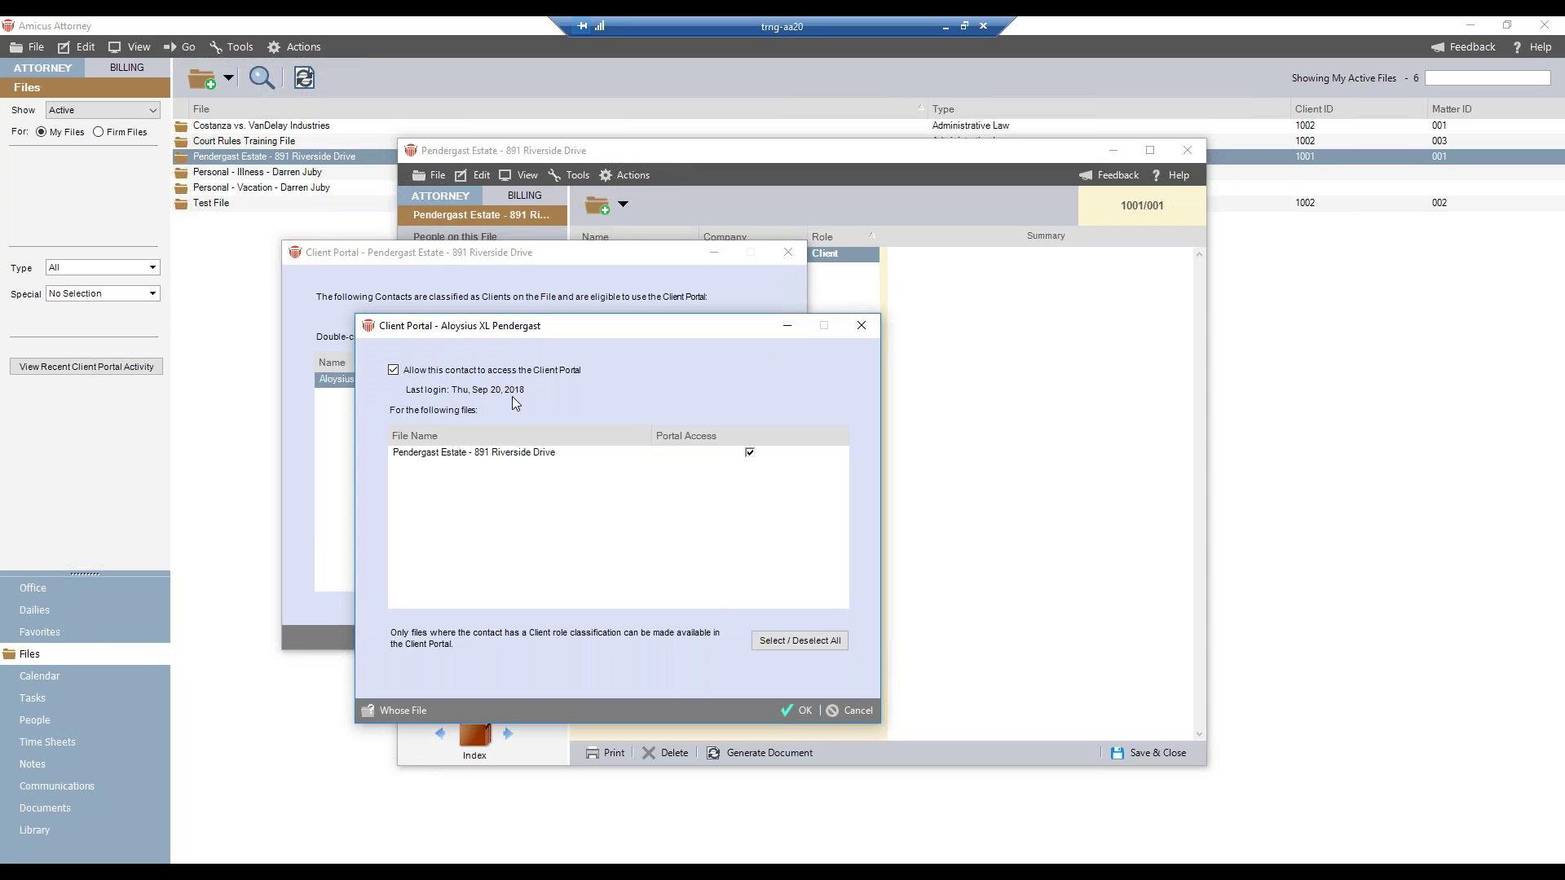
left_click(856, 710)
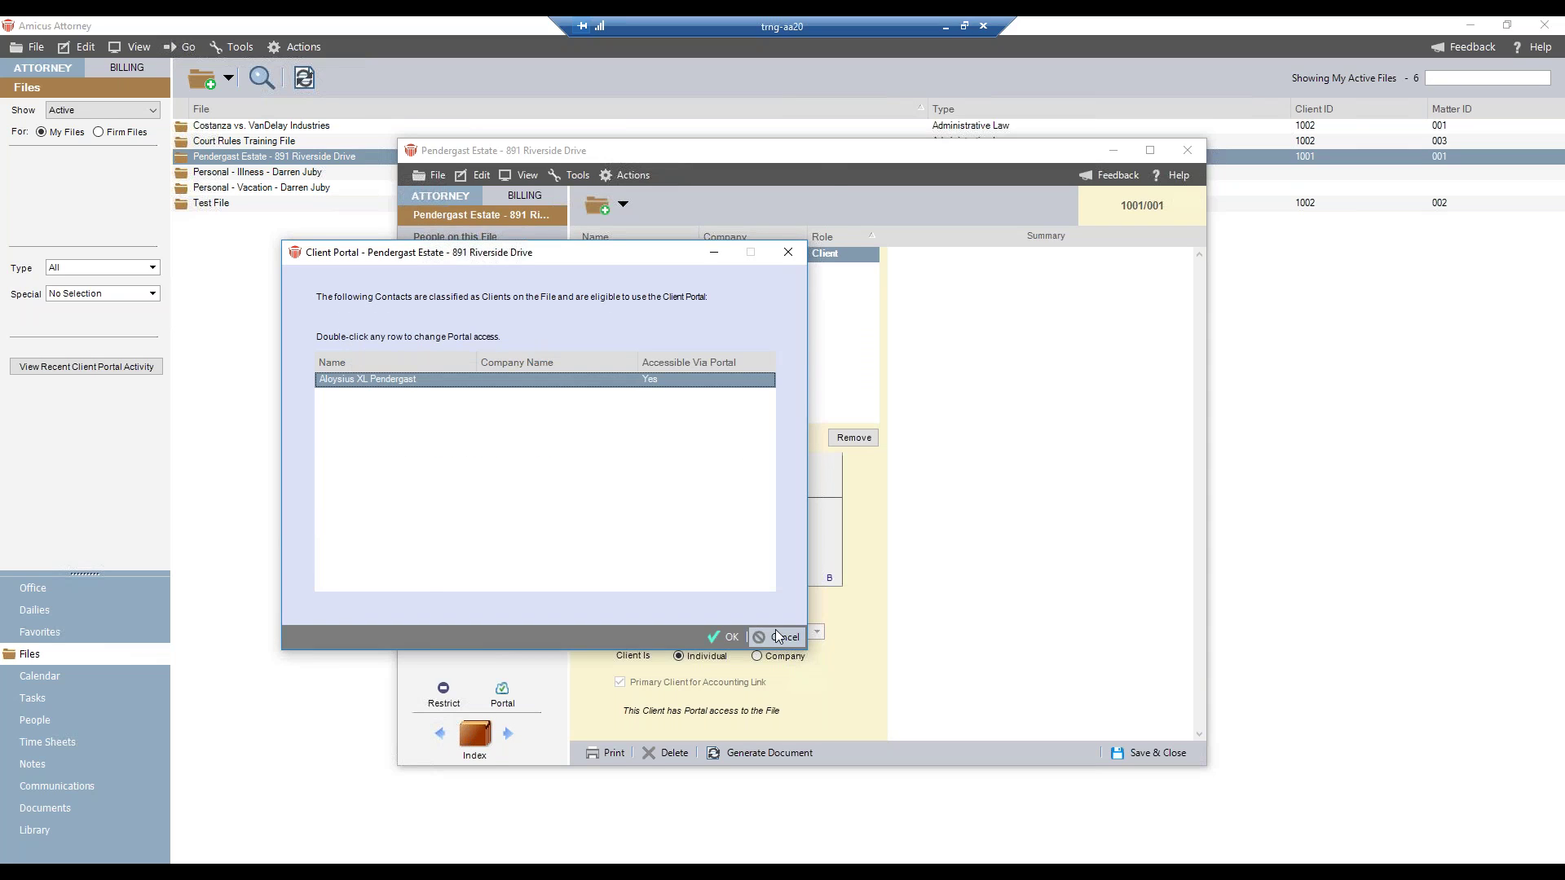
left_click(781, 639)
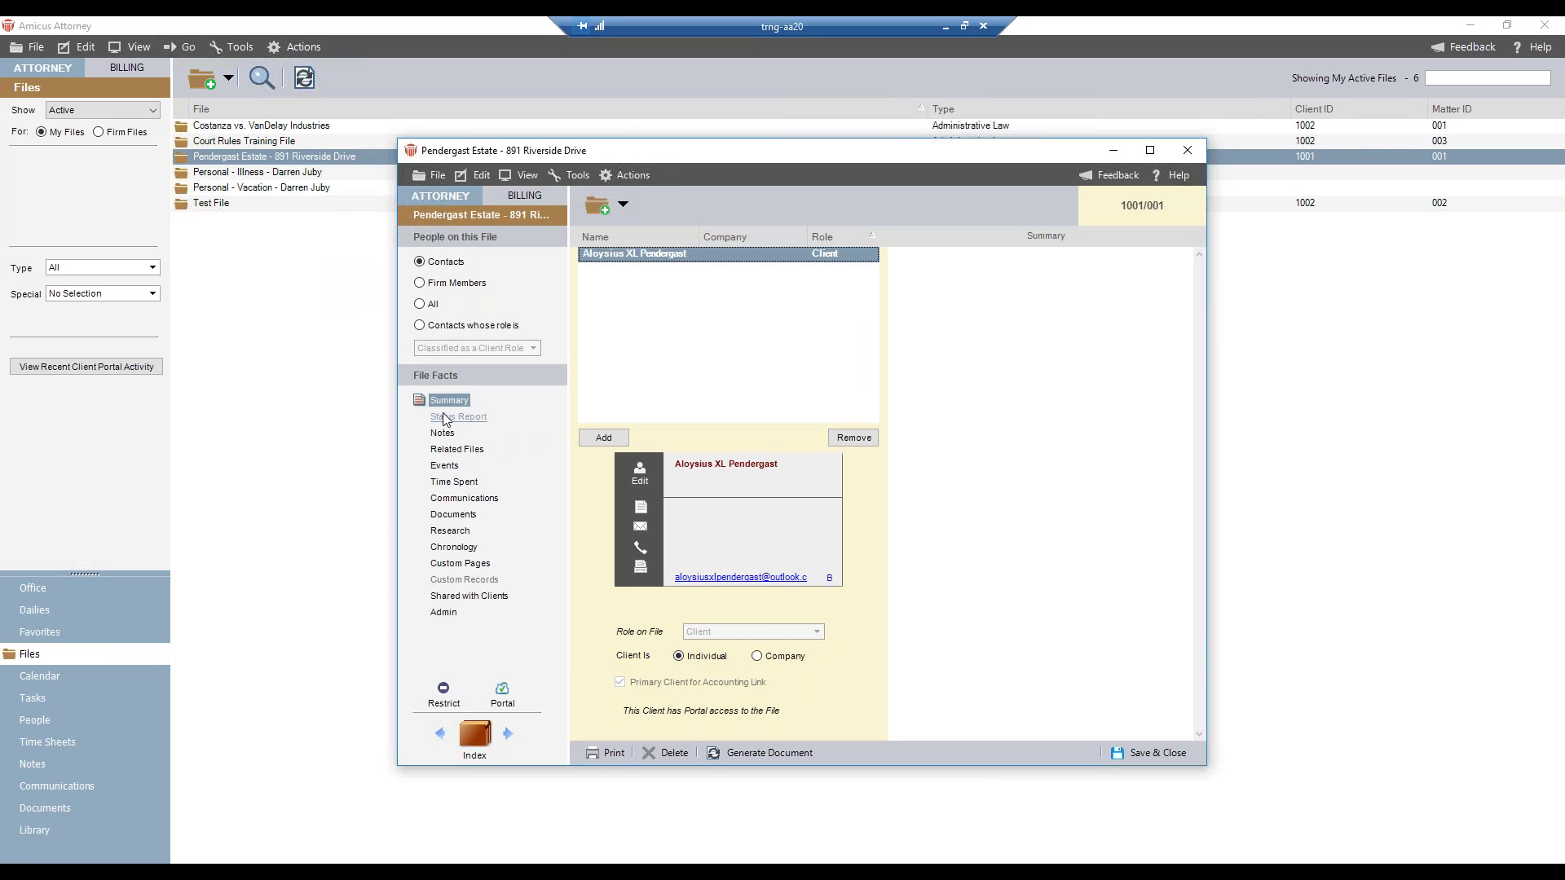
left_click(1138, 751)
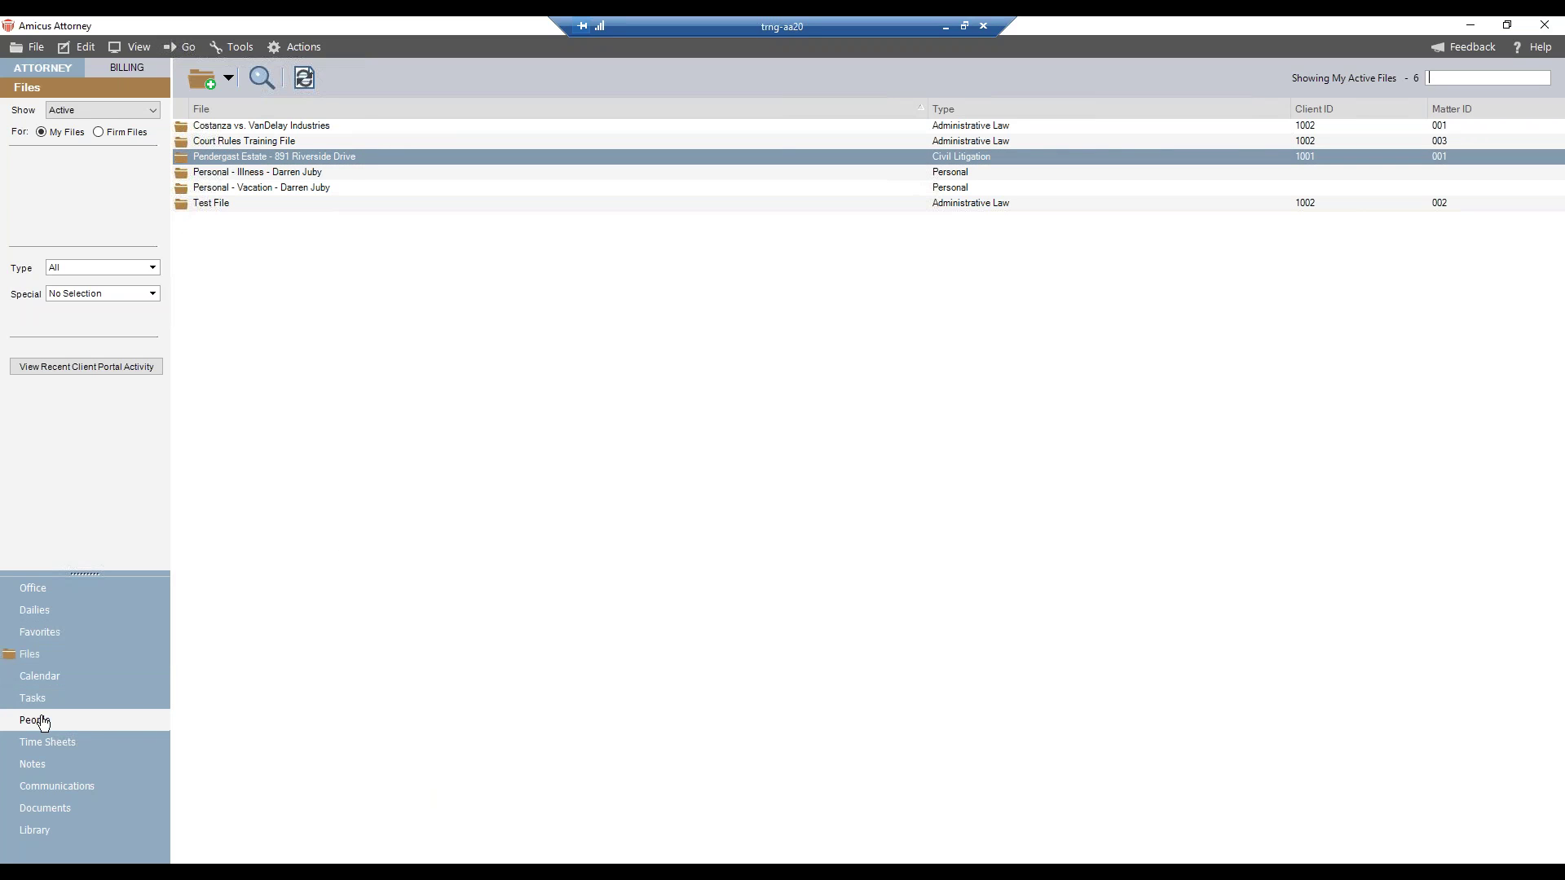
Open the portal client's contact details for editing, review the primary email and Client Portal login, and cancel without changes
left_click(43, 721)
left_click(242, 171)
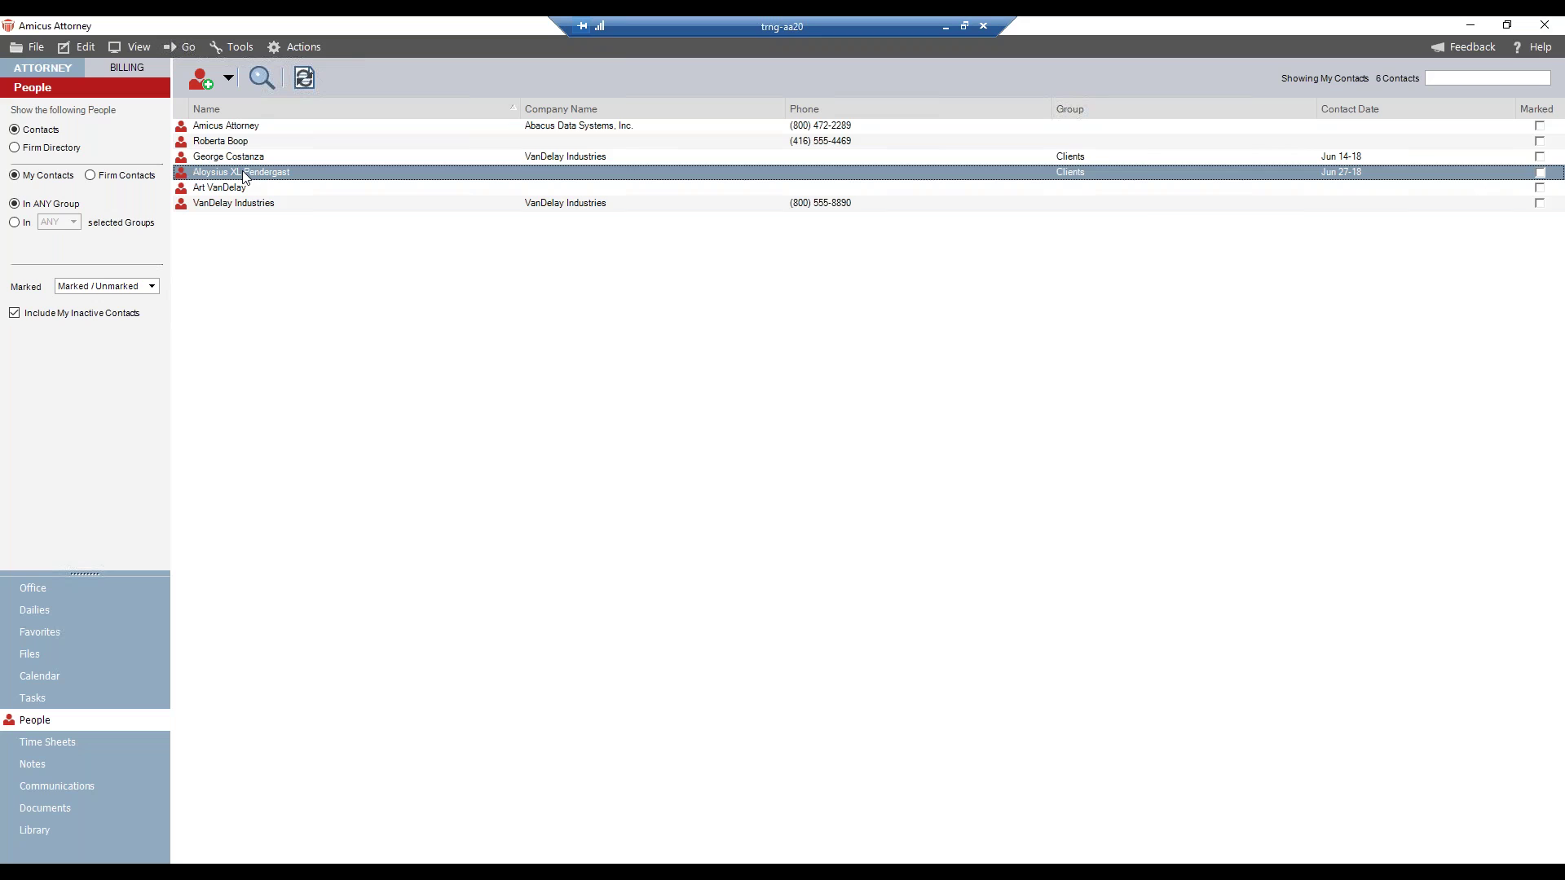
double_click(242, 172)
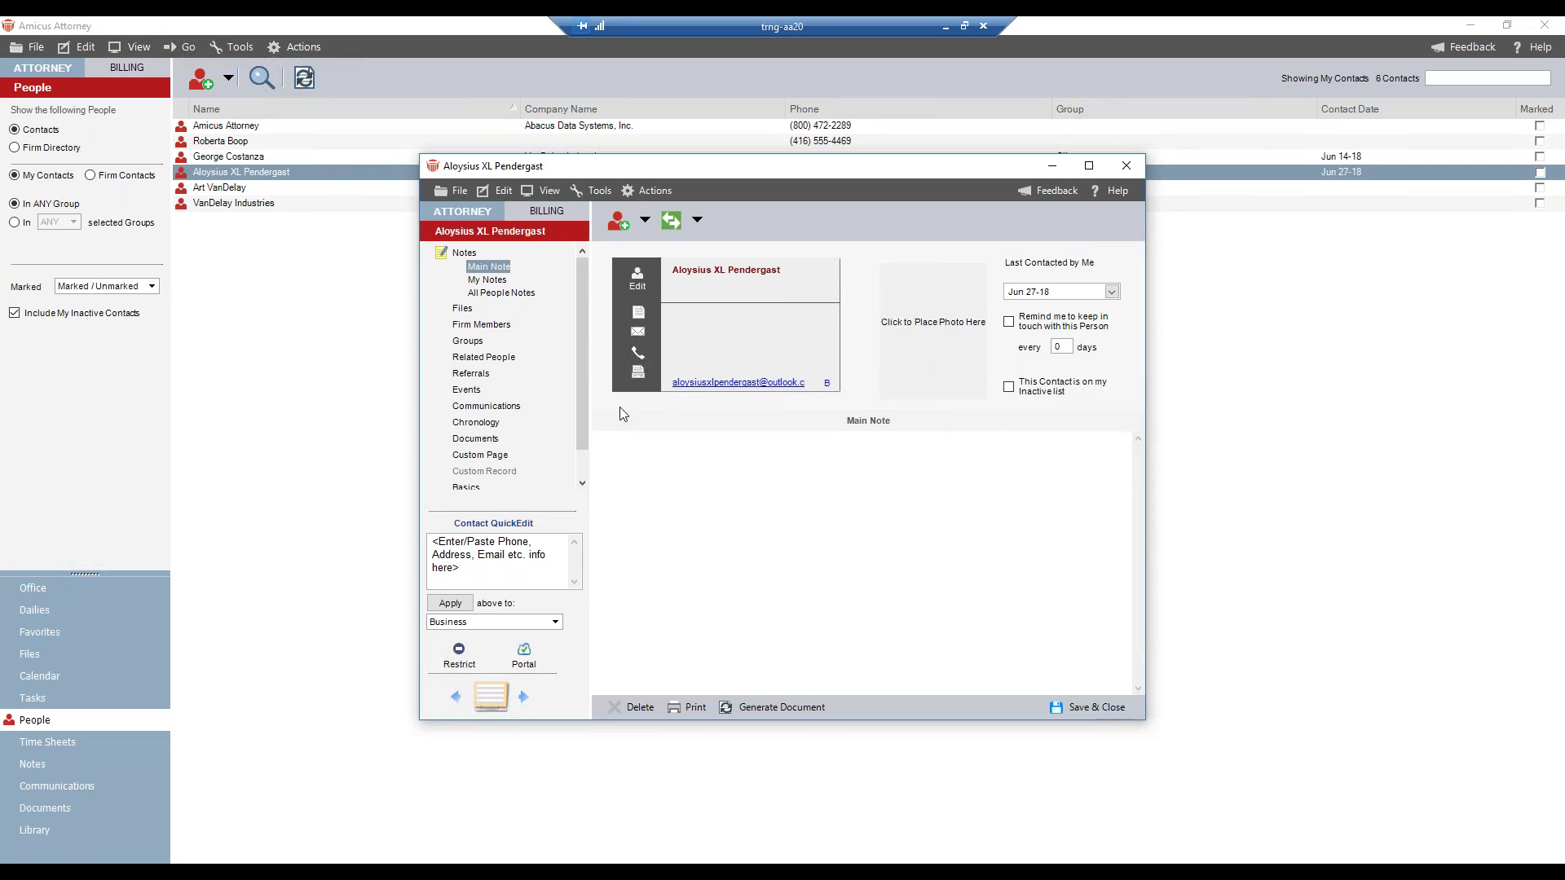
left_click(637, 285)
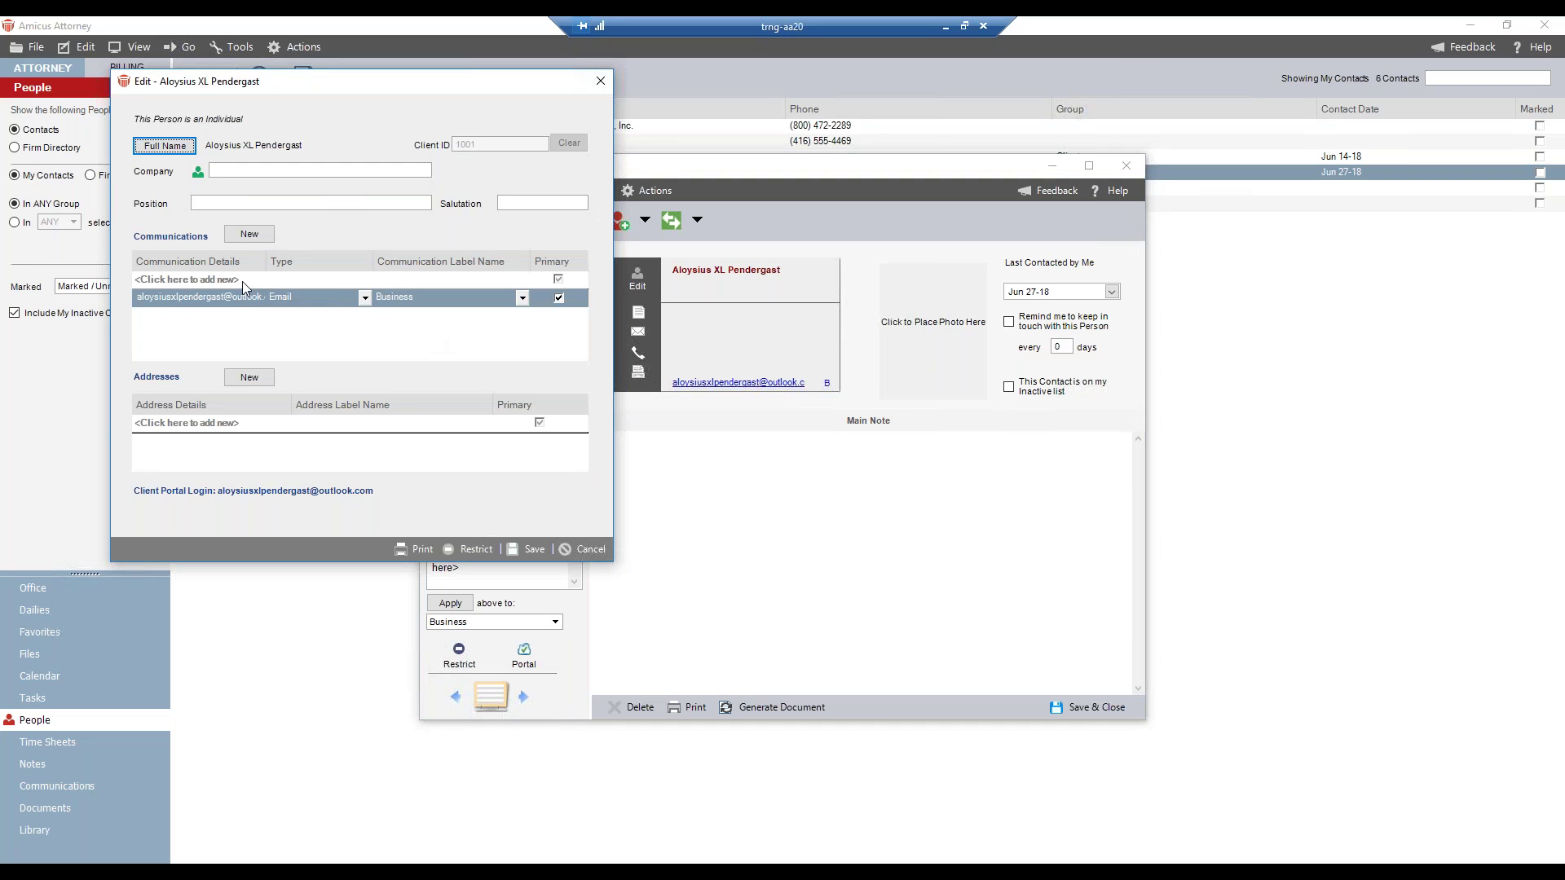
left_click(241, 281)
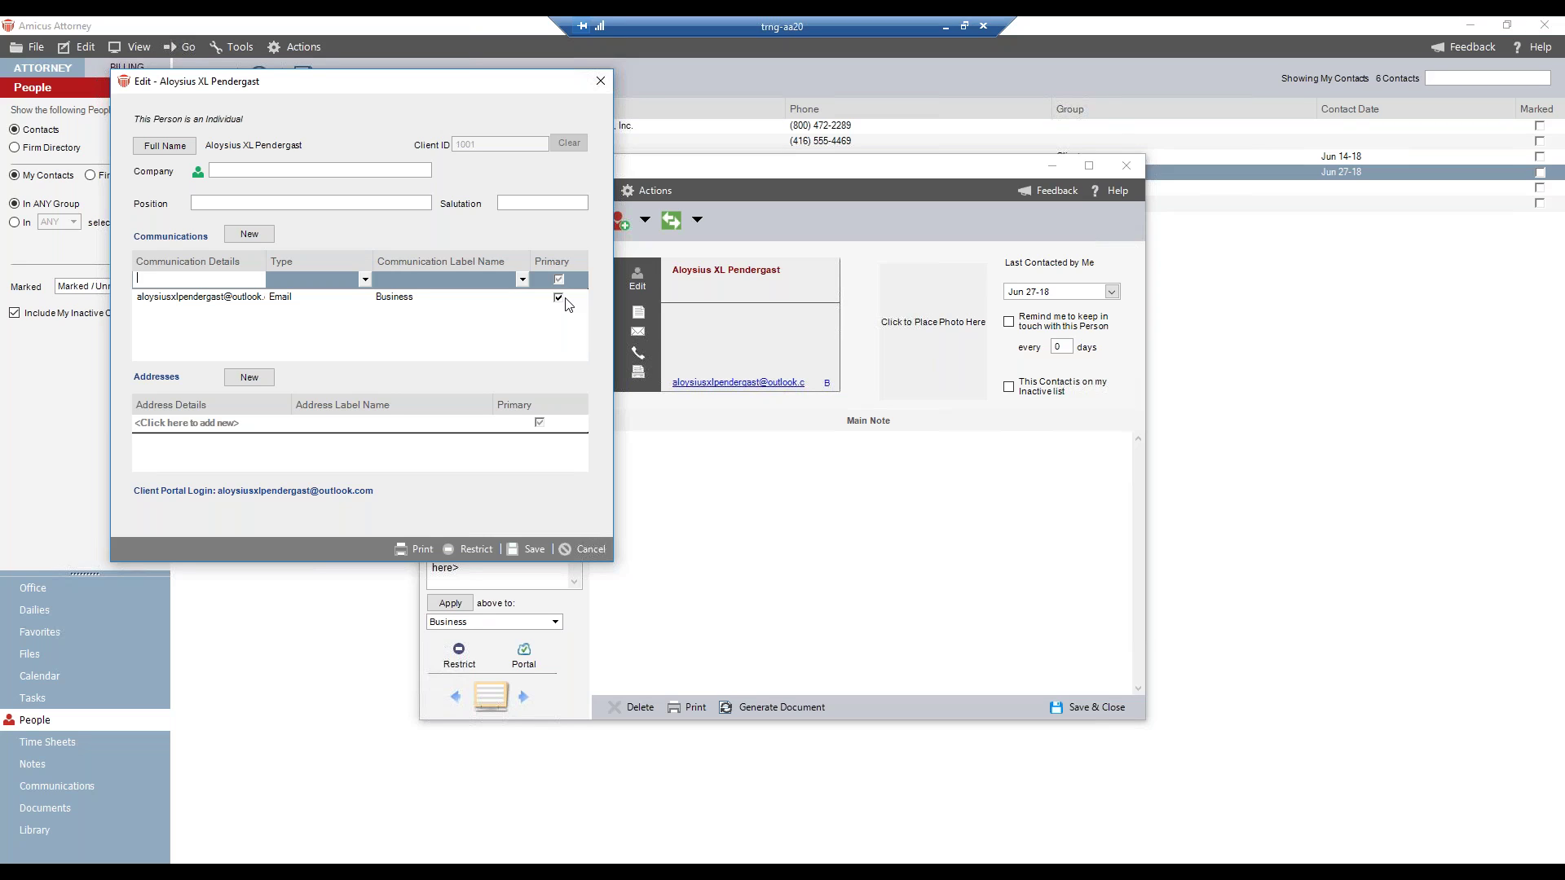
left_click(586, 550)
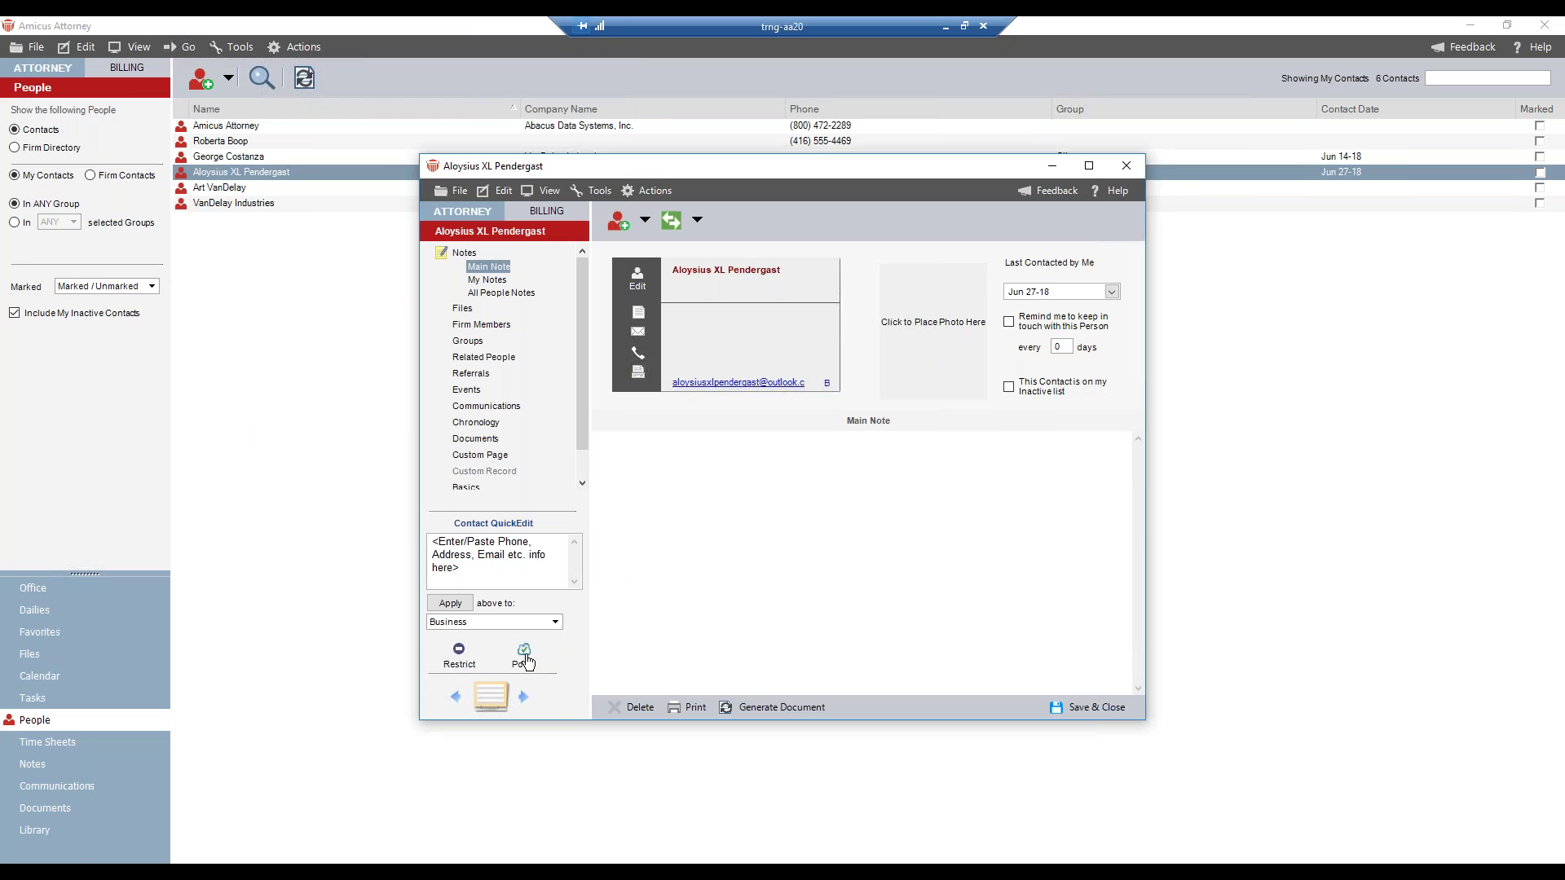
Review which files the contact can access through the Client Portal, reopening the settings once and cancelling both times
left_click(526, 659)
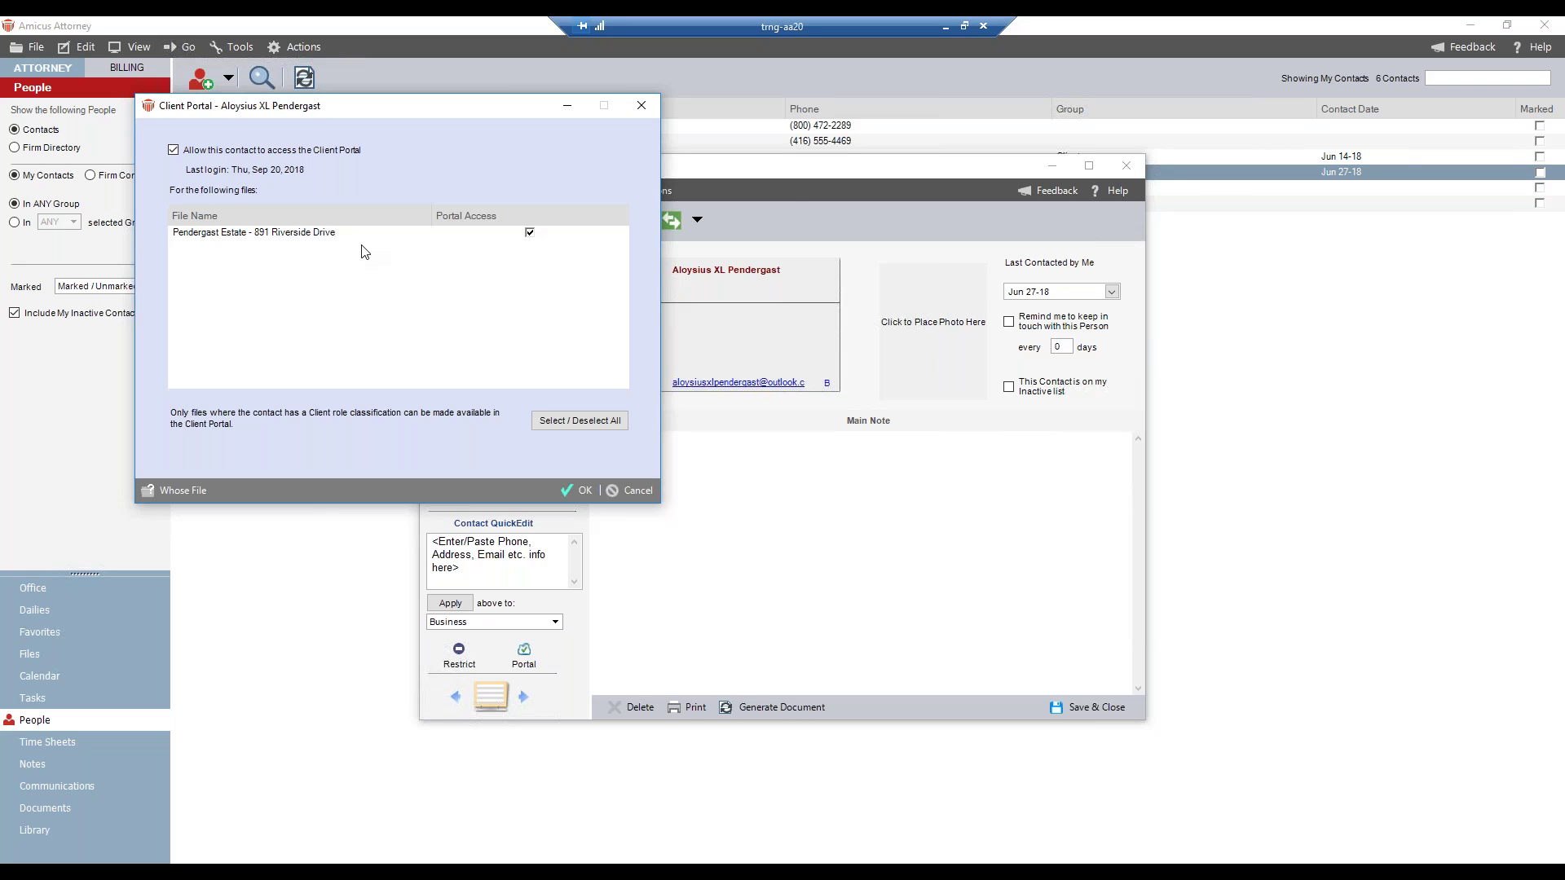
left_click(622, 492)
left_click(527, 660)
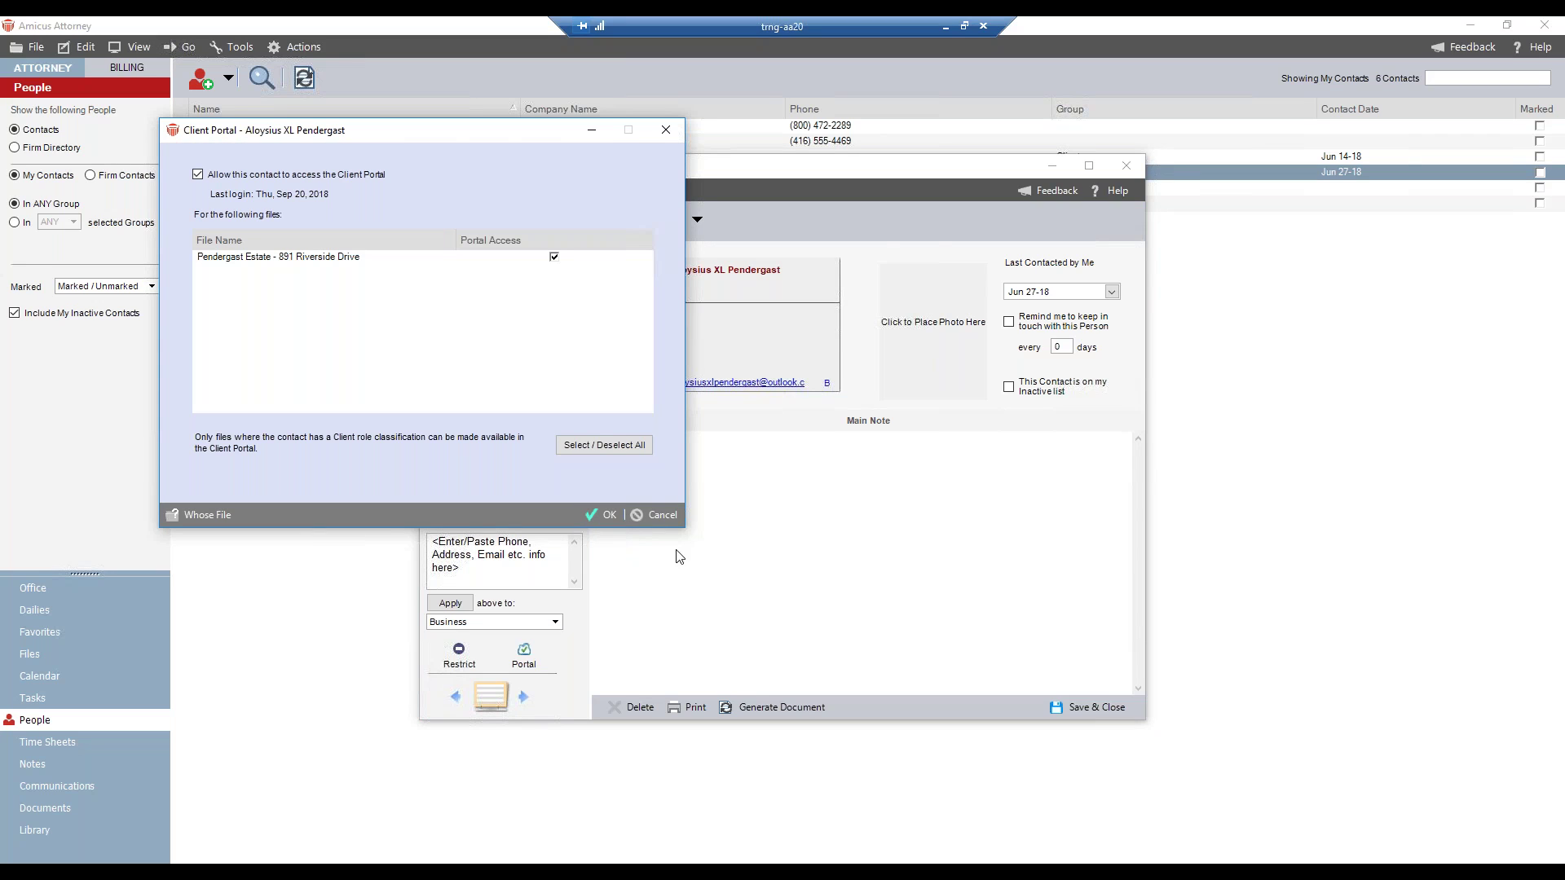
left_click(659, 522)
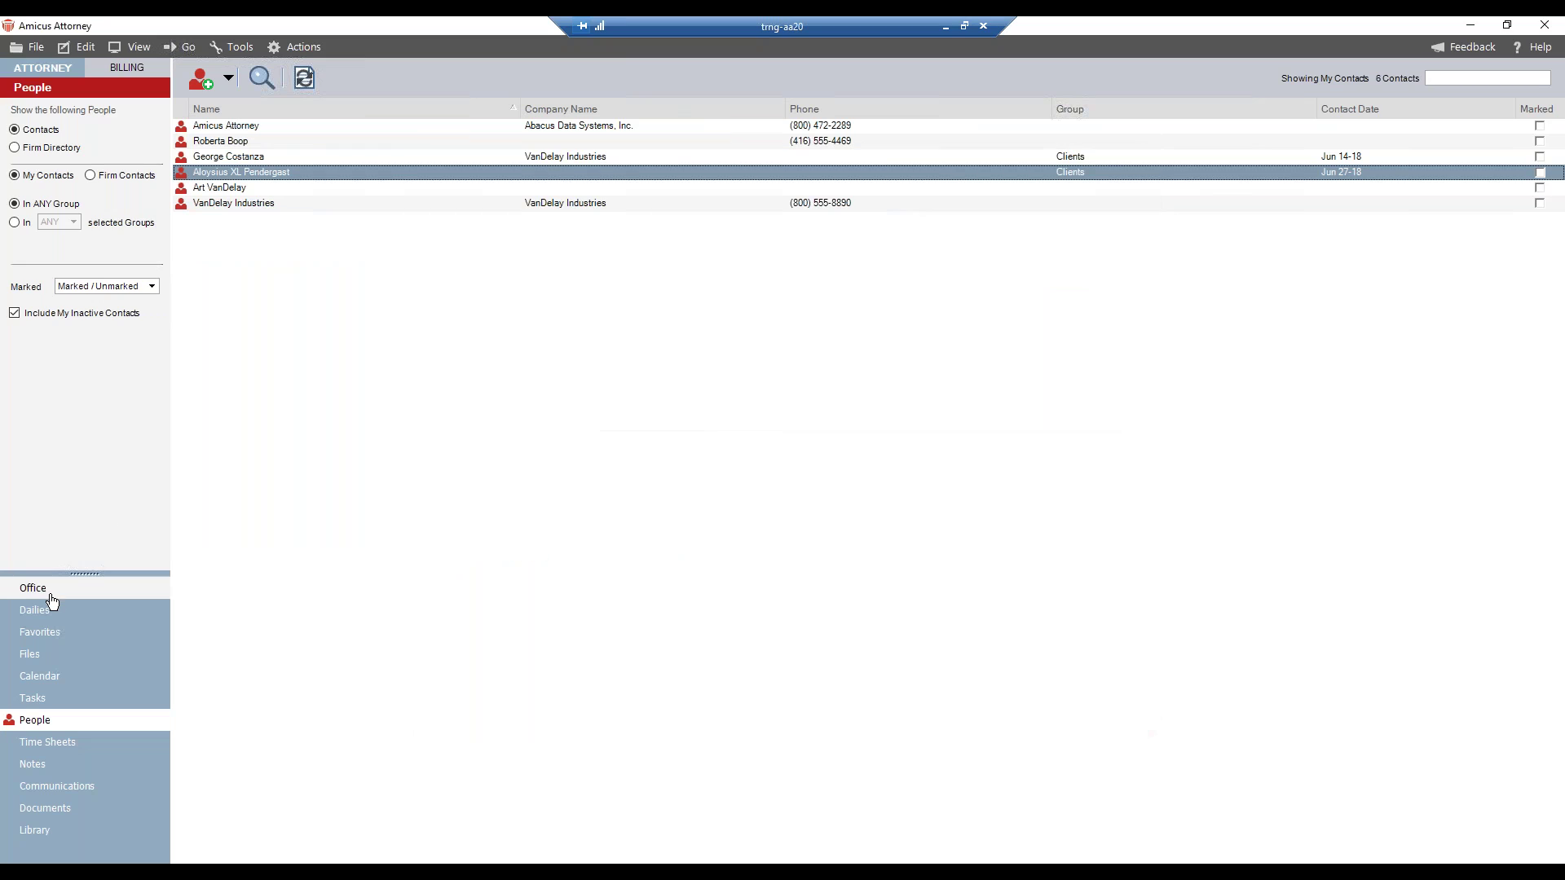
Go back to User Management in the Office module
left_click(50, 595)
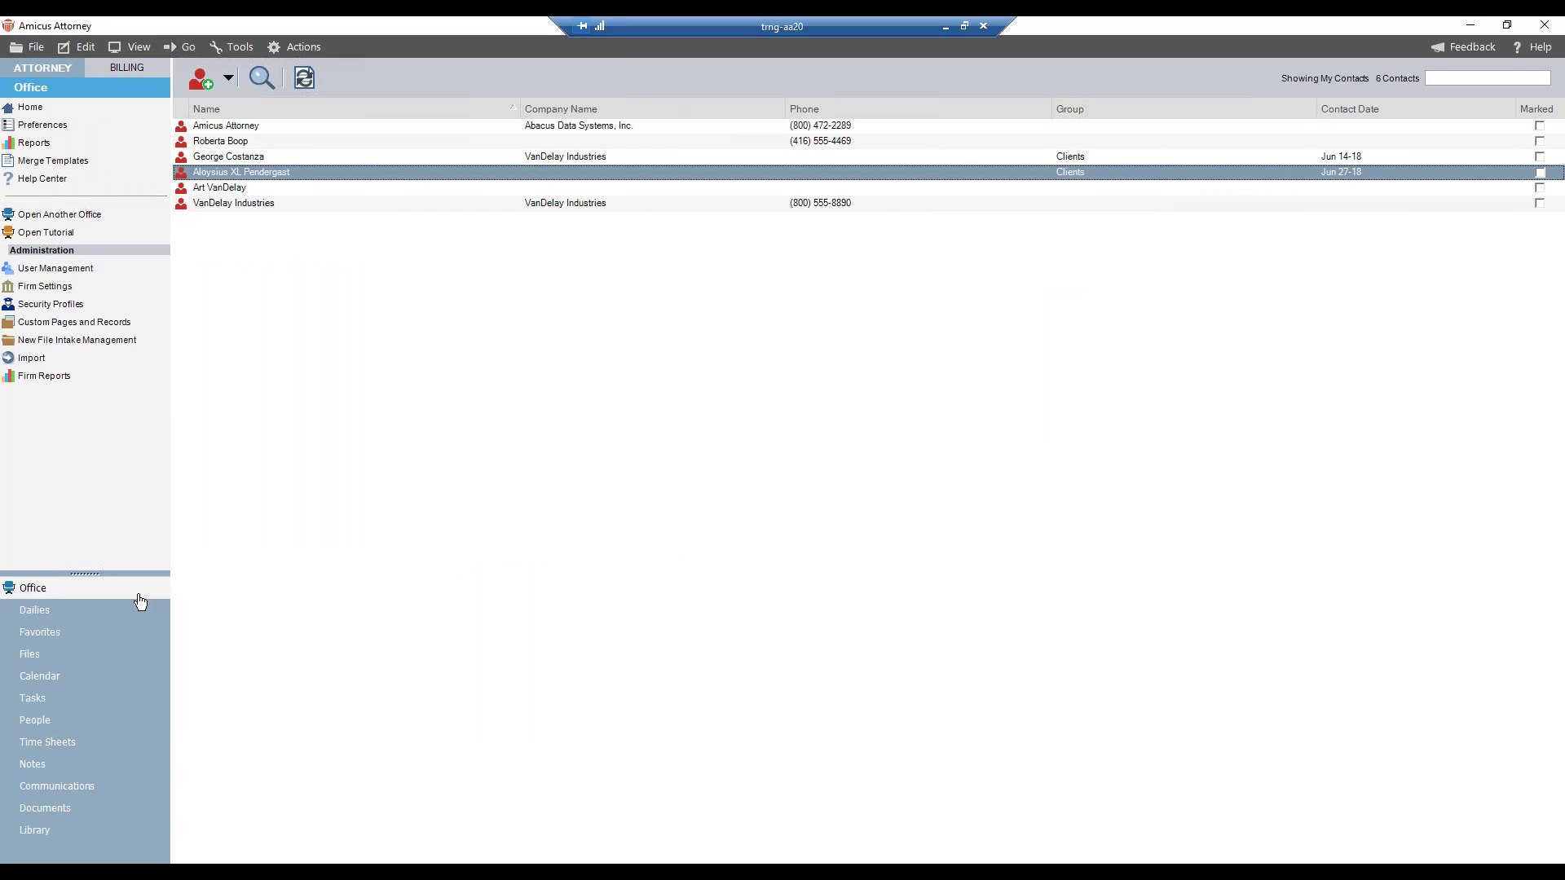
left_click(73, 274)
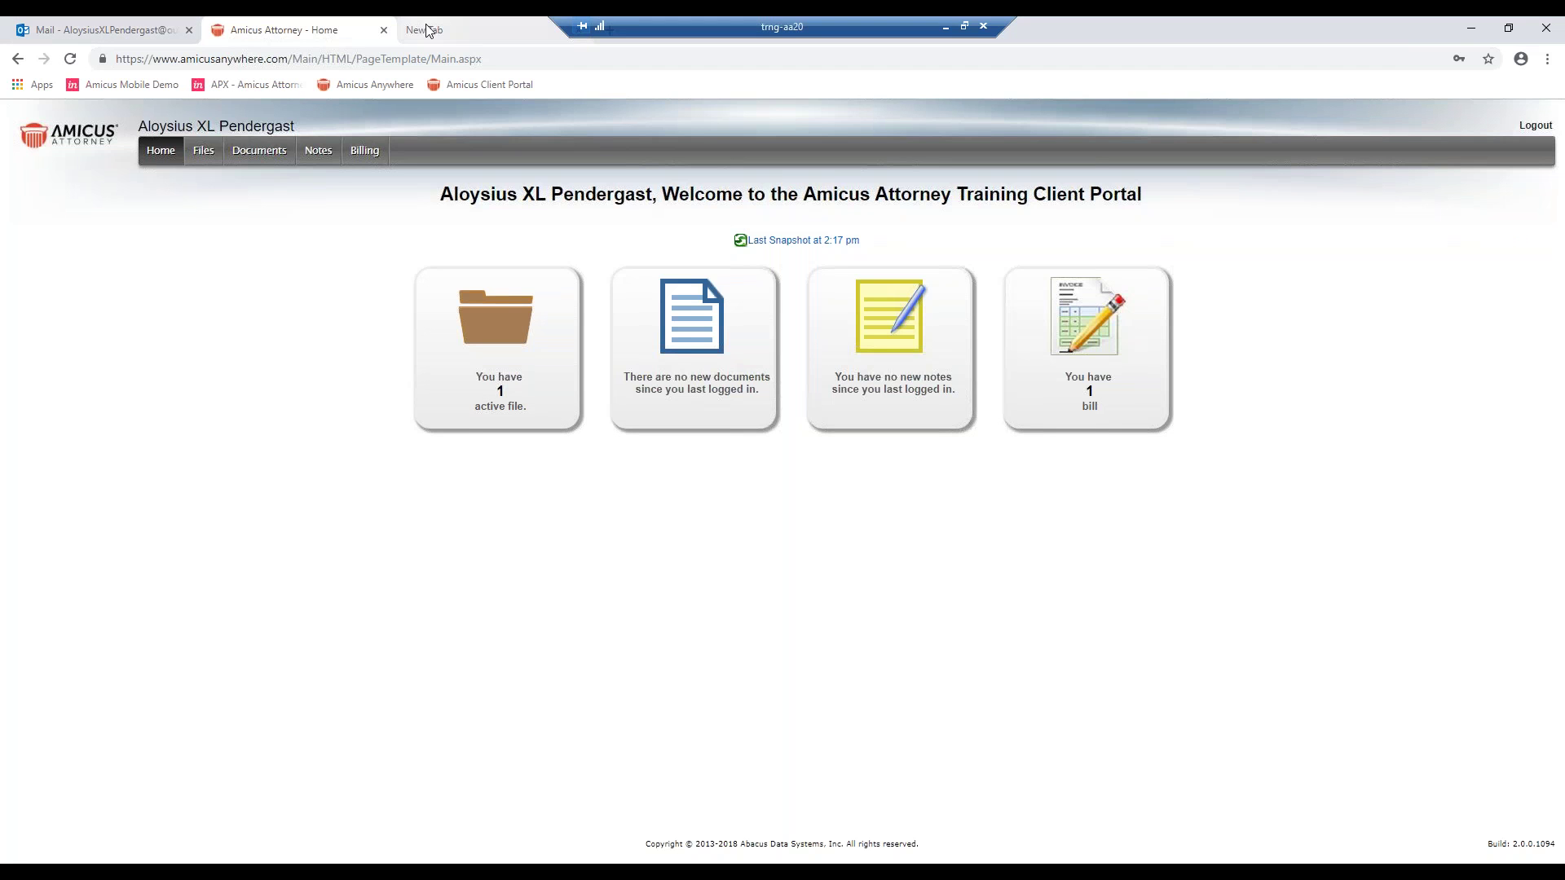
In the browser's New Tab page, load the bookmarked APX Amicus Attorney prototype and open its Show Invoice in Client Portal demo
left_click(427, 30)
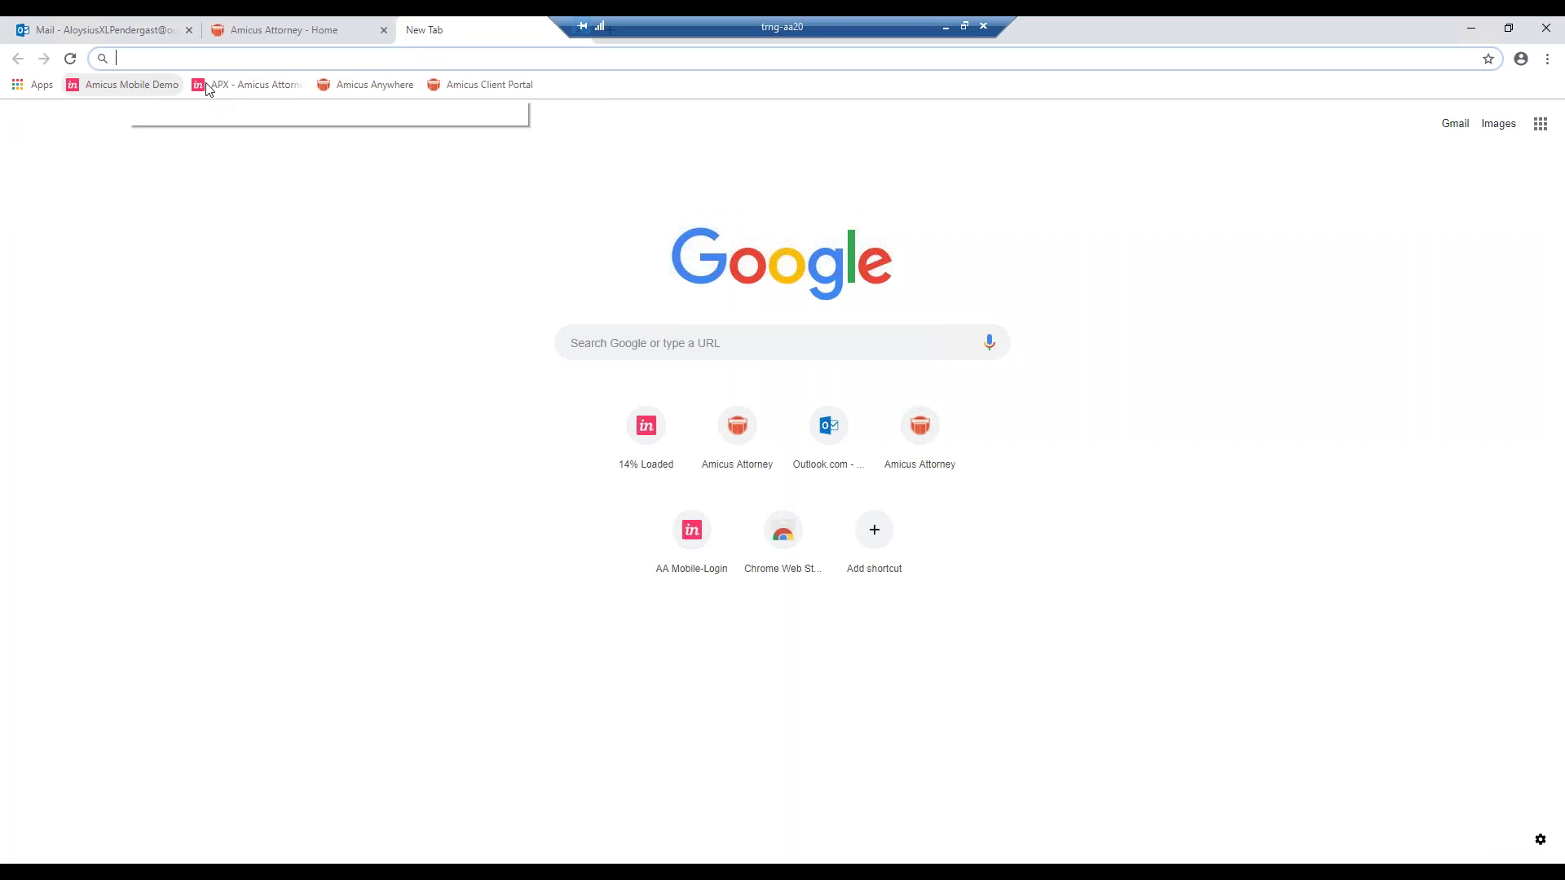
left_click(234, 86)
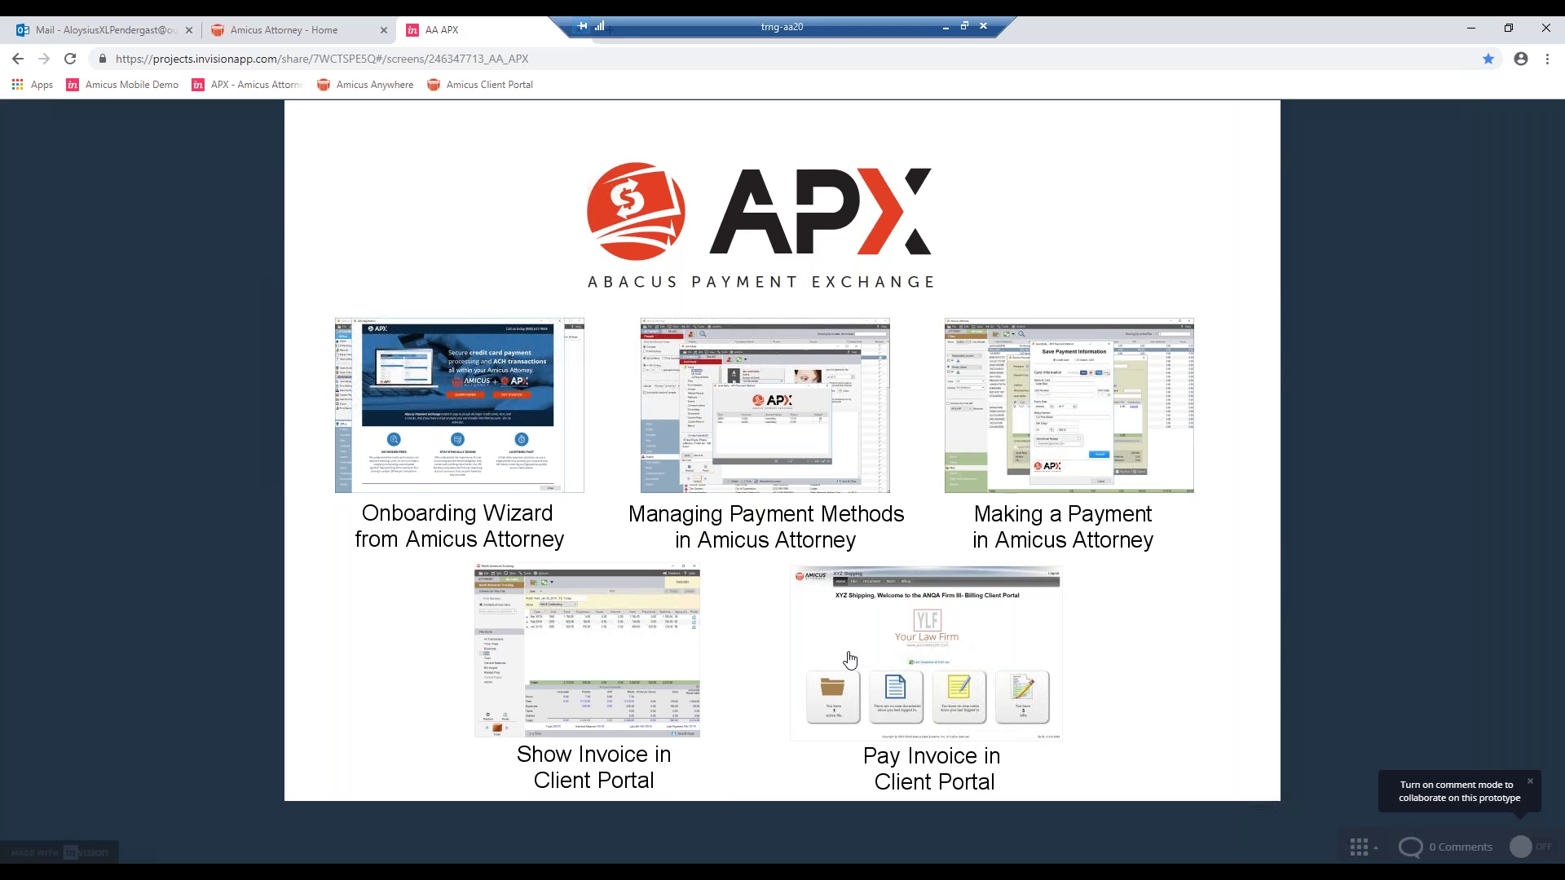
left_click(587, 657)
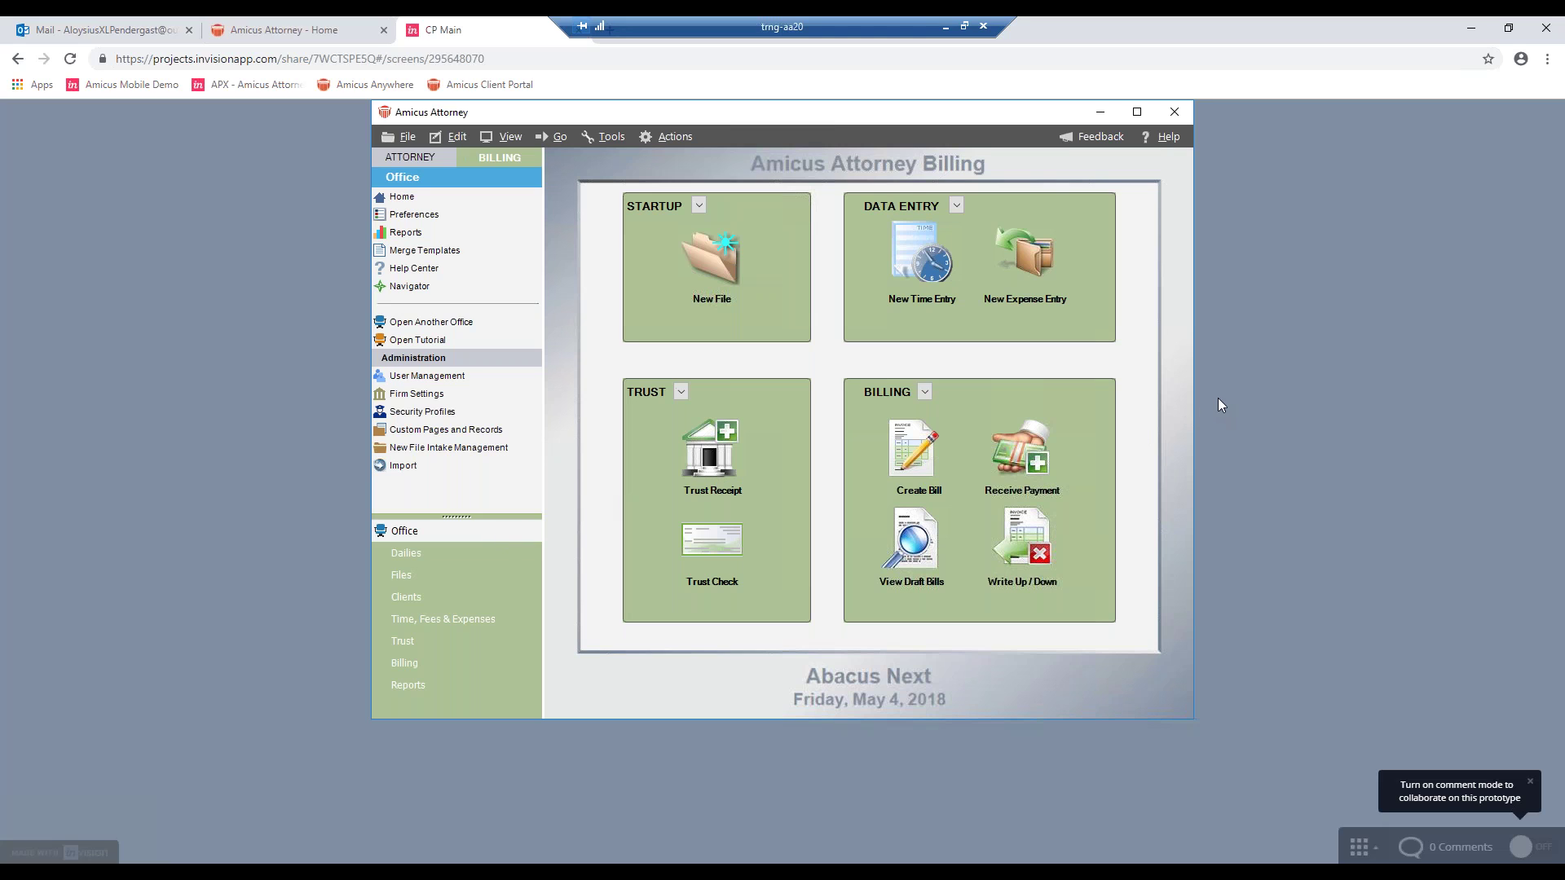
Open the North American Trucking file from the firm's active files in the billing view
left_click(477, 574)
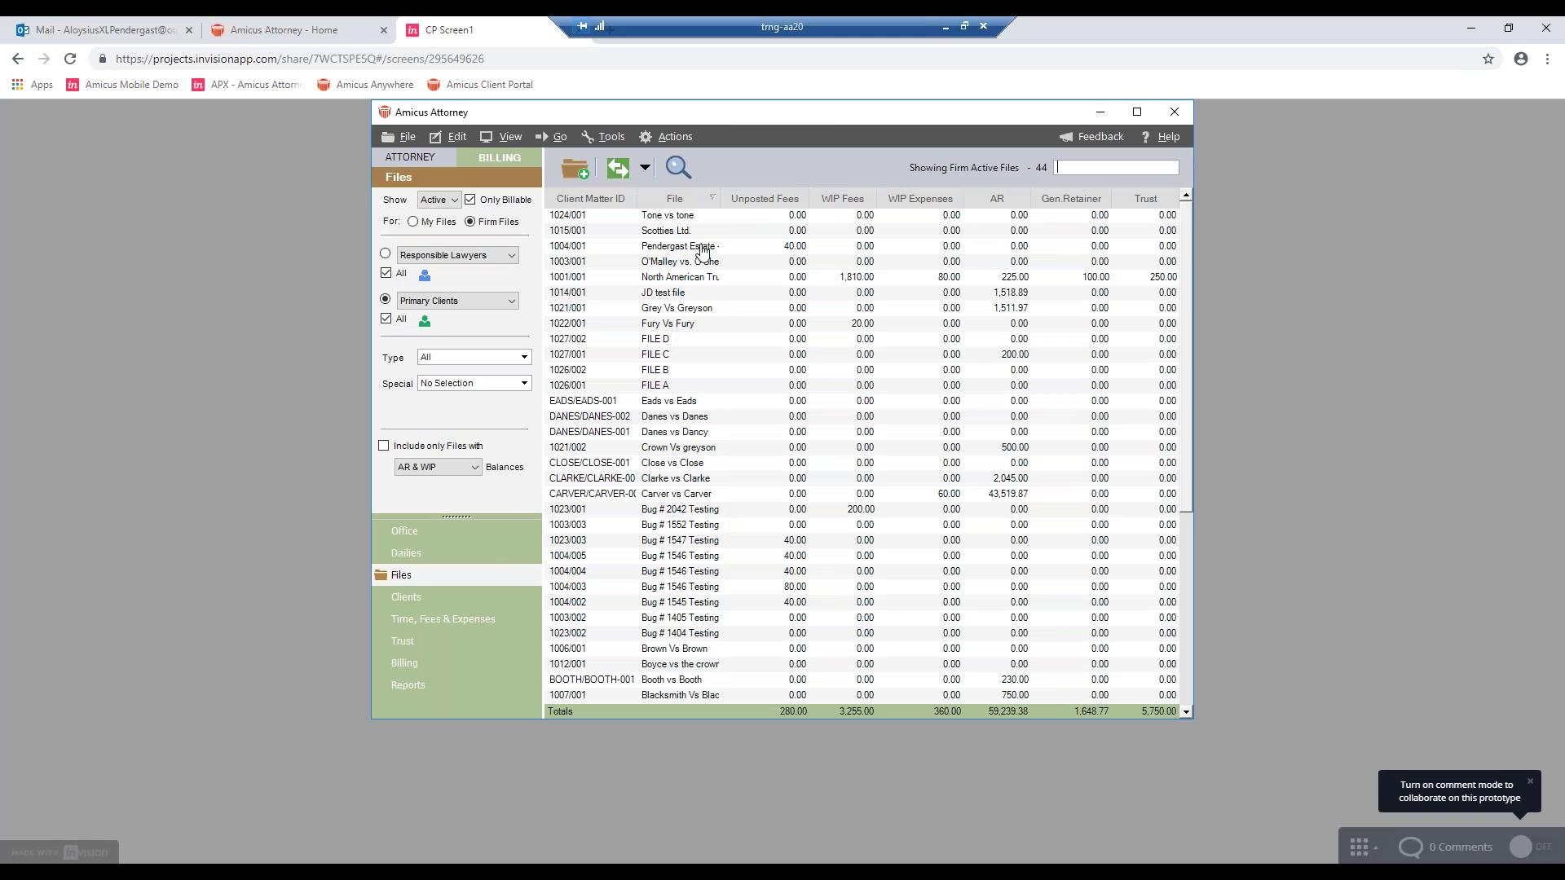
left_click(717, 282)
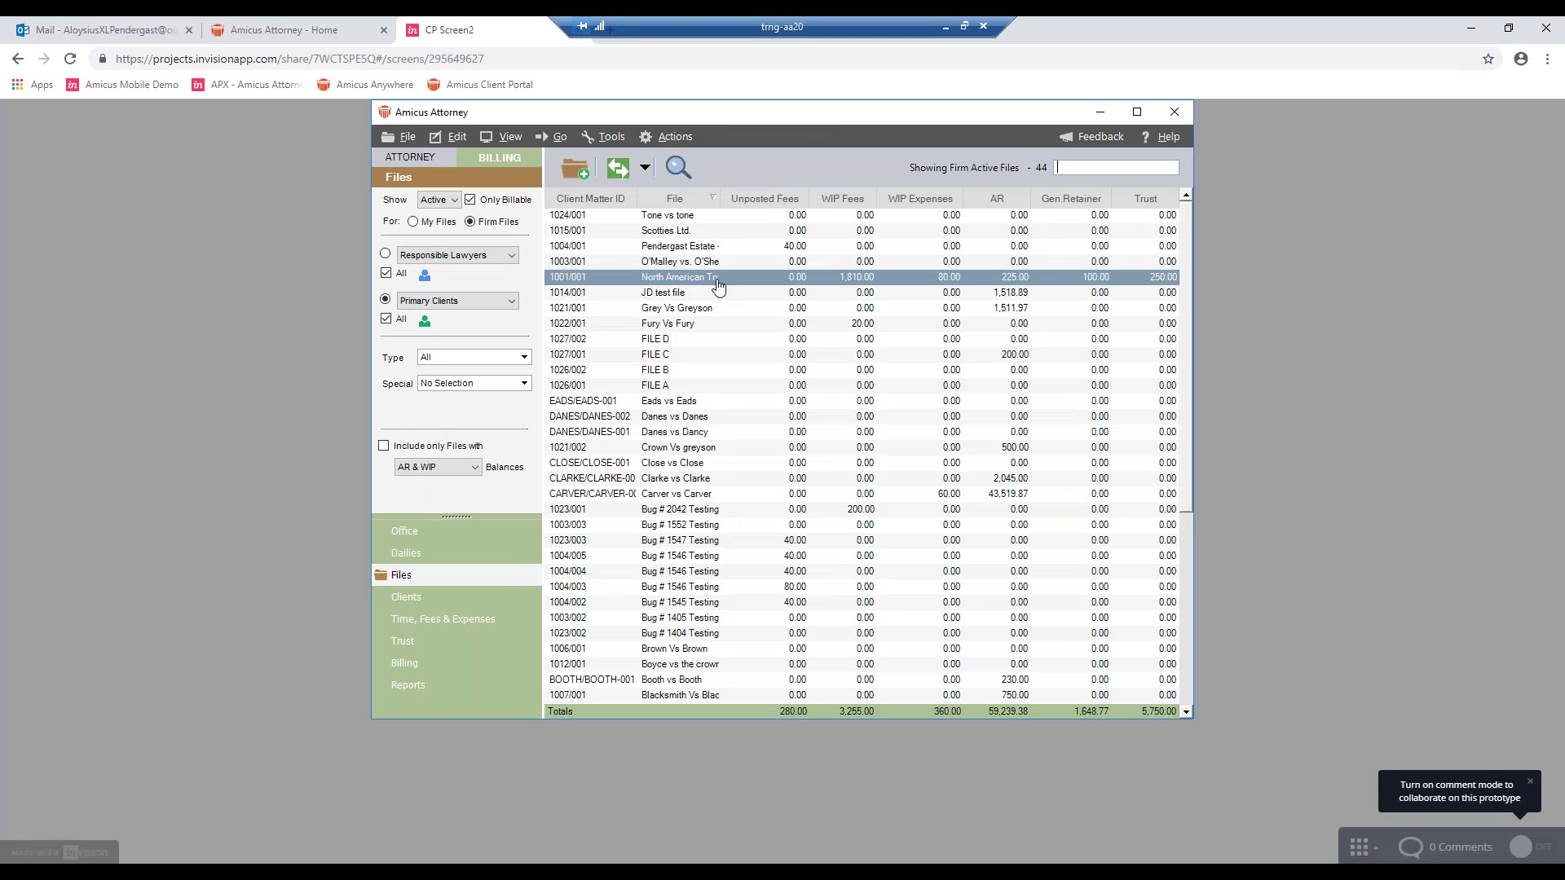
left_click(717, 283)
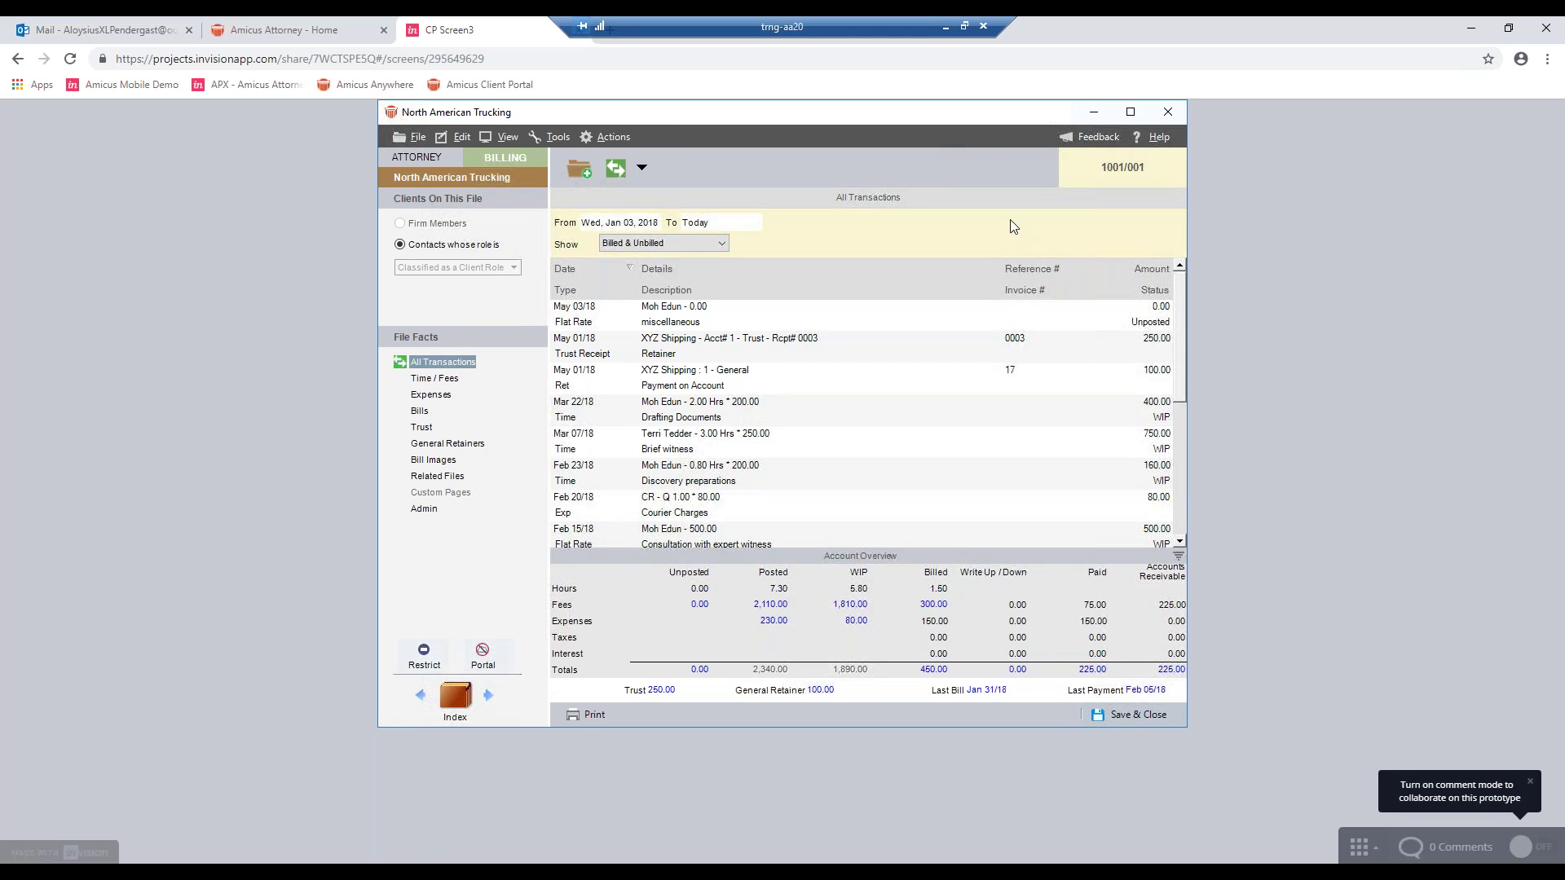
Allow the XYZ Shipping contact to access the Client Portal for the North American Trucking file and send the portal invitation
left_click(965, 284)
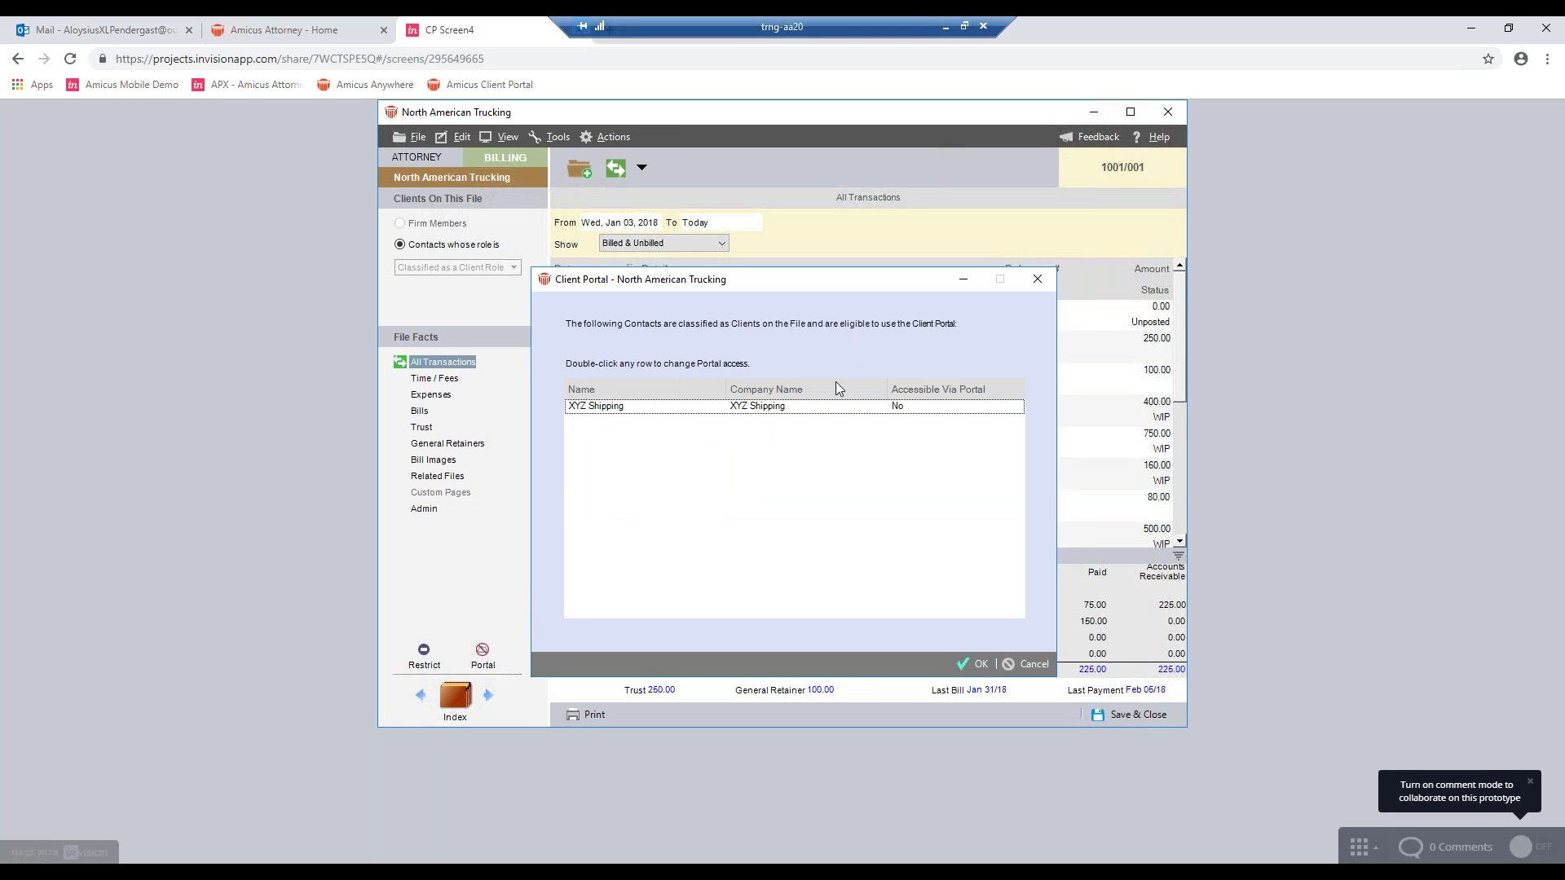
double_click(791, 412)
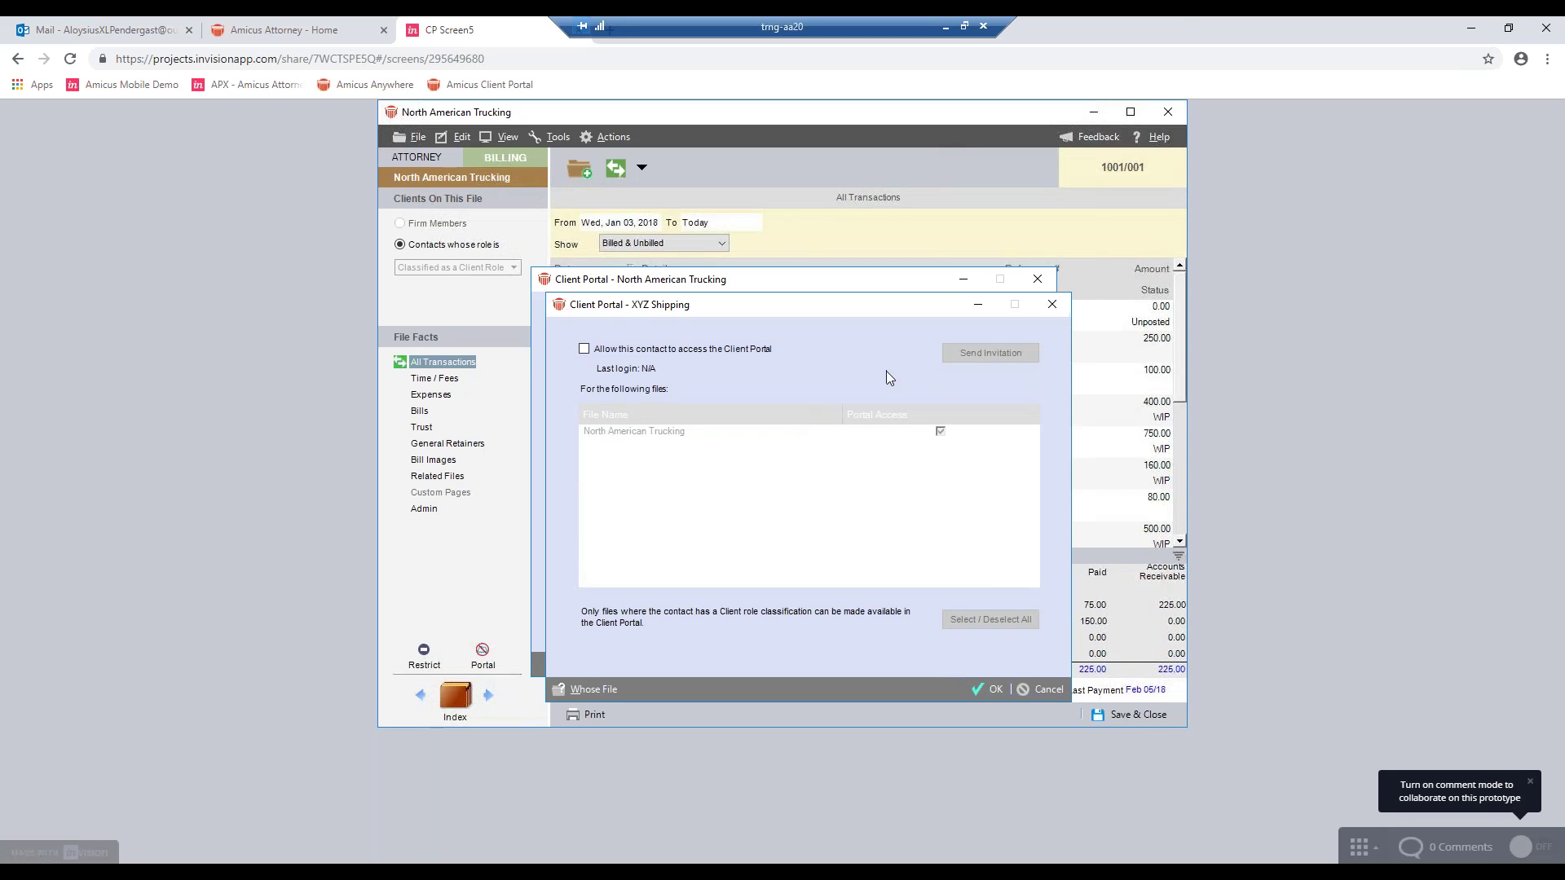
left_click(652, 351)
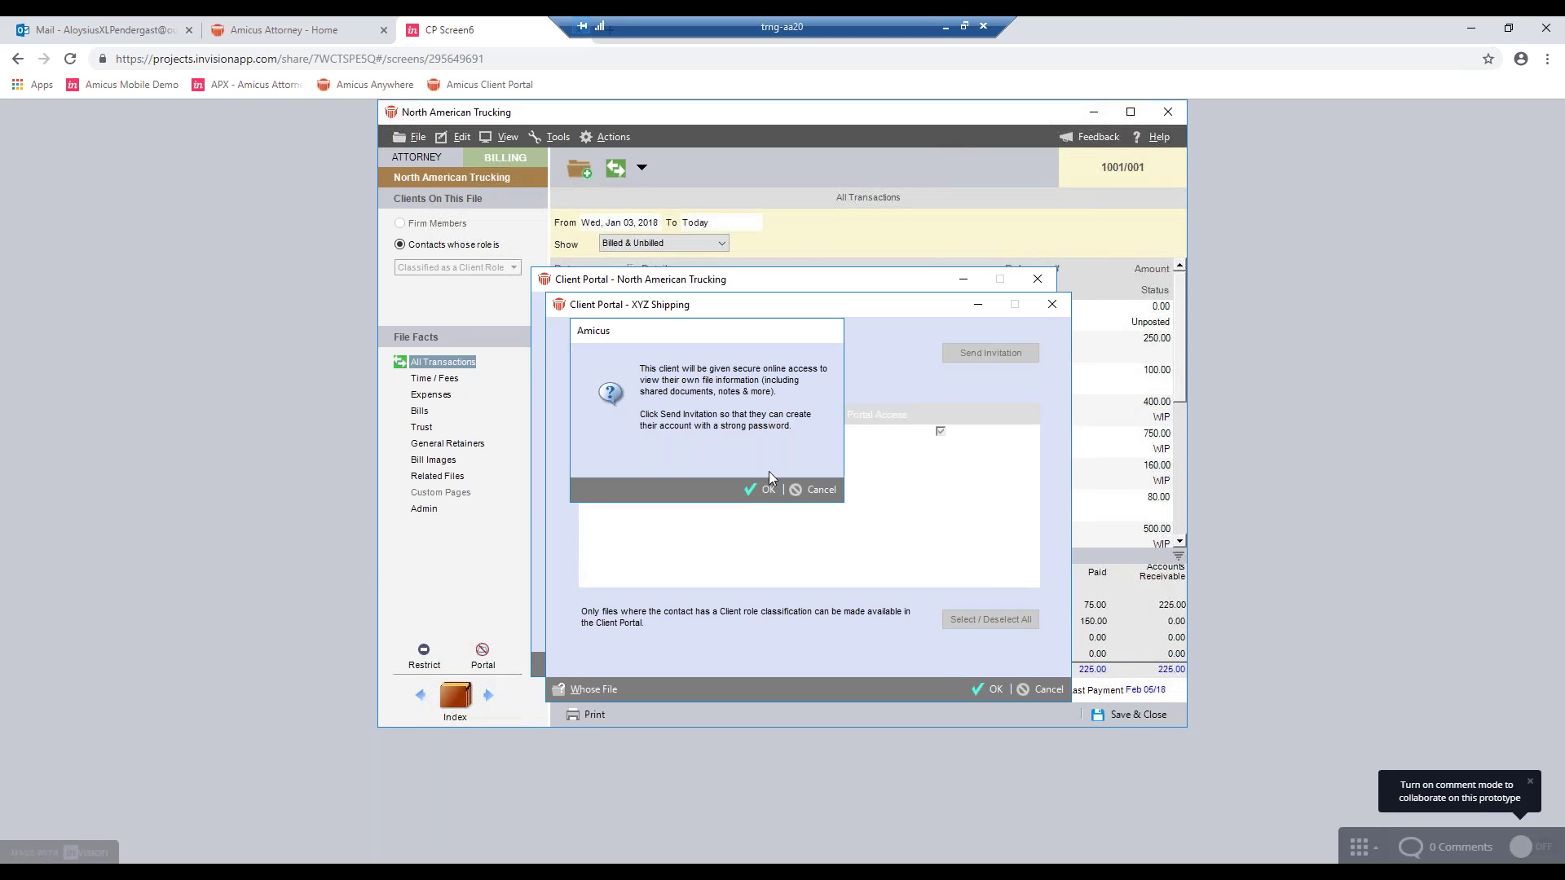
left_click(767, 415)
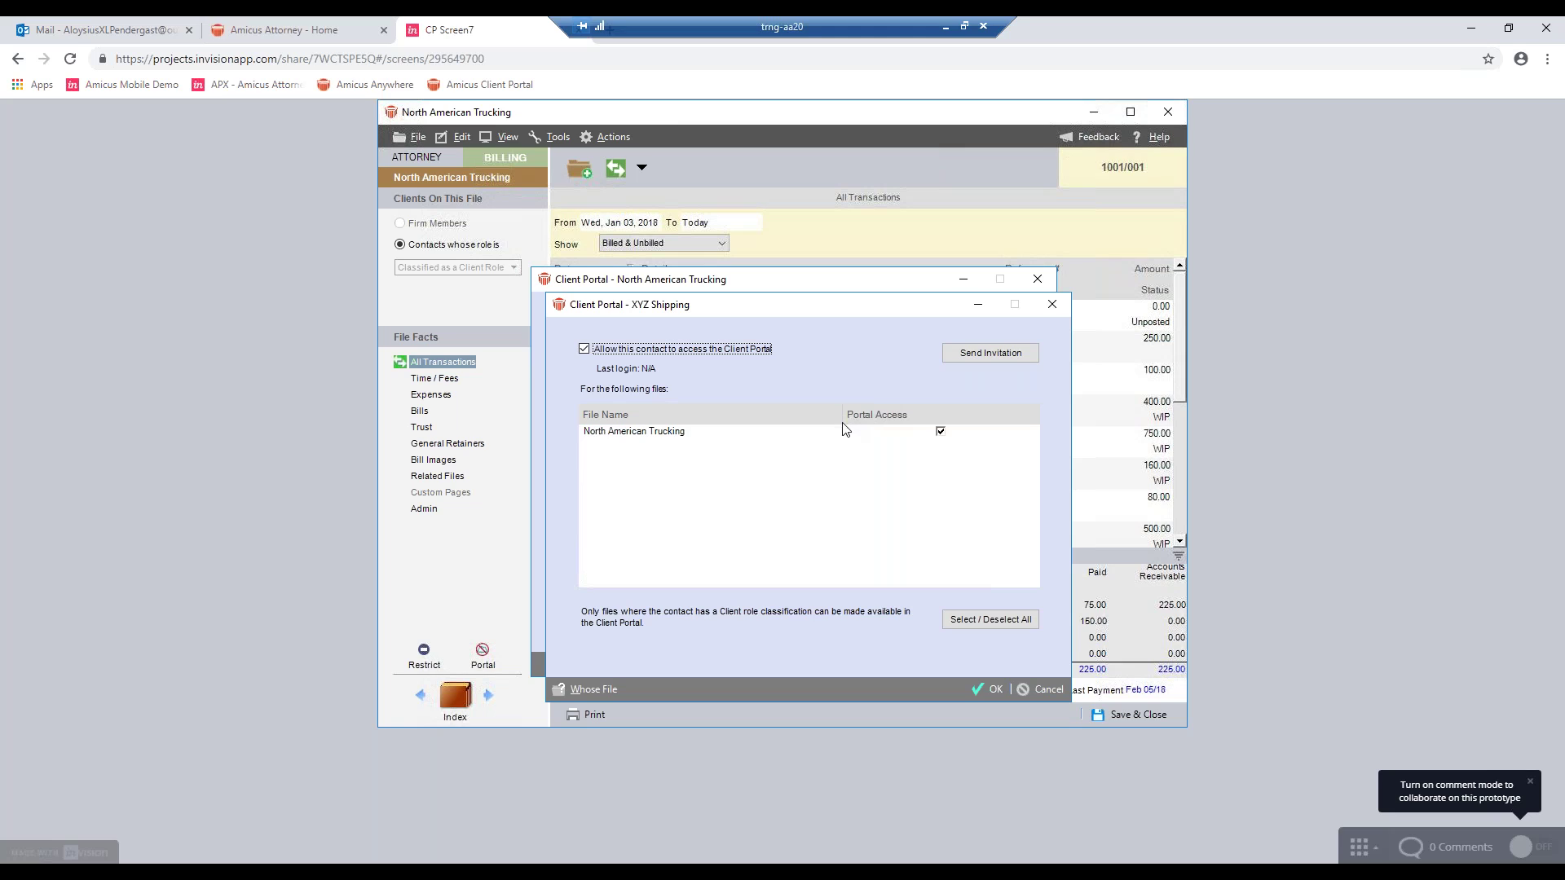
left_click(962, 358)
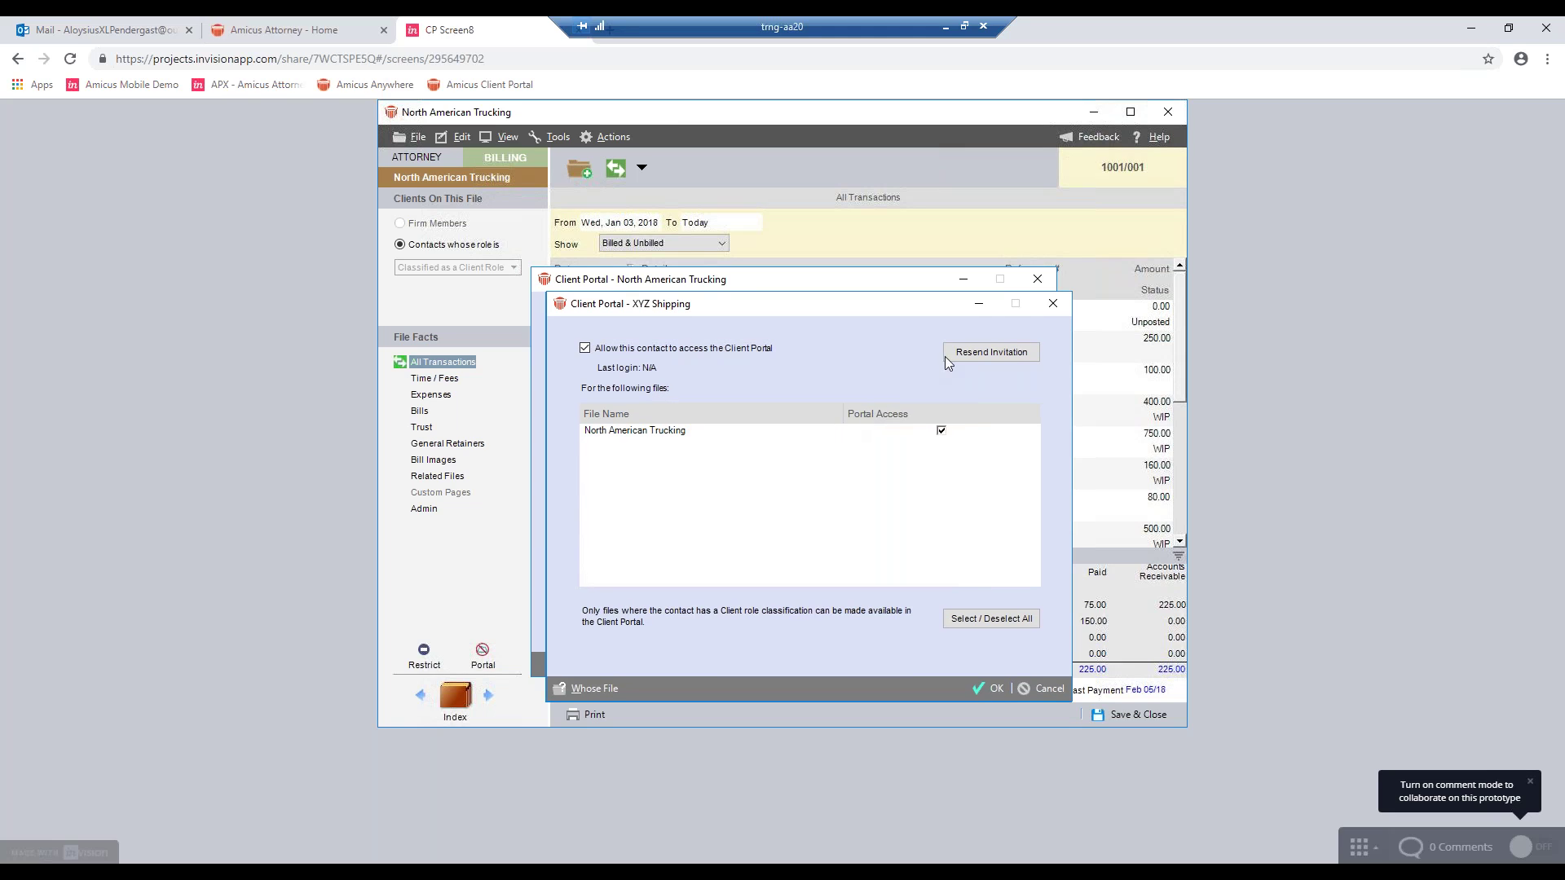
left_click(996, 691)
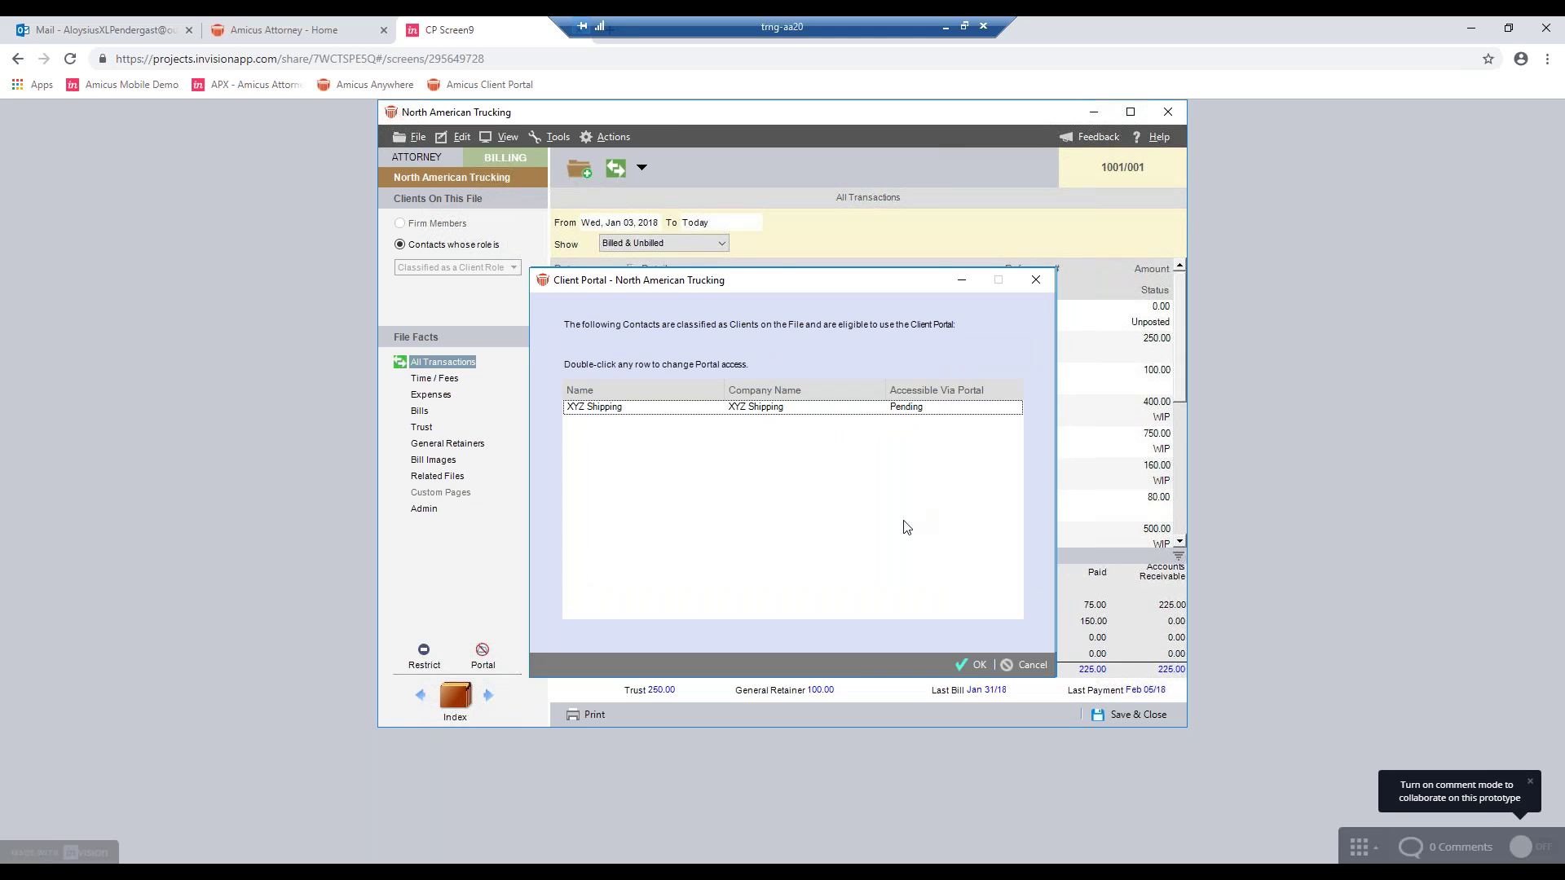
left_click(902, 411)
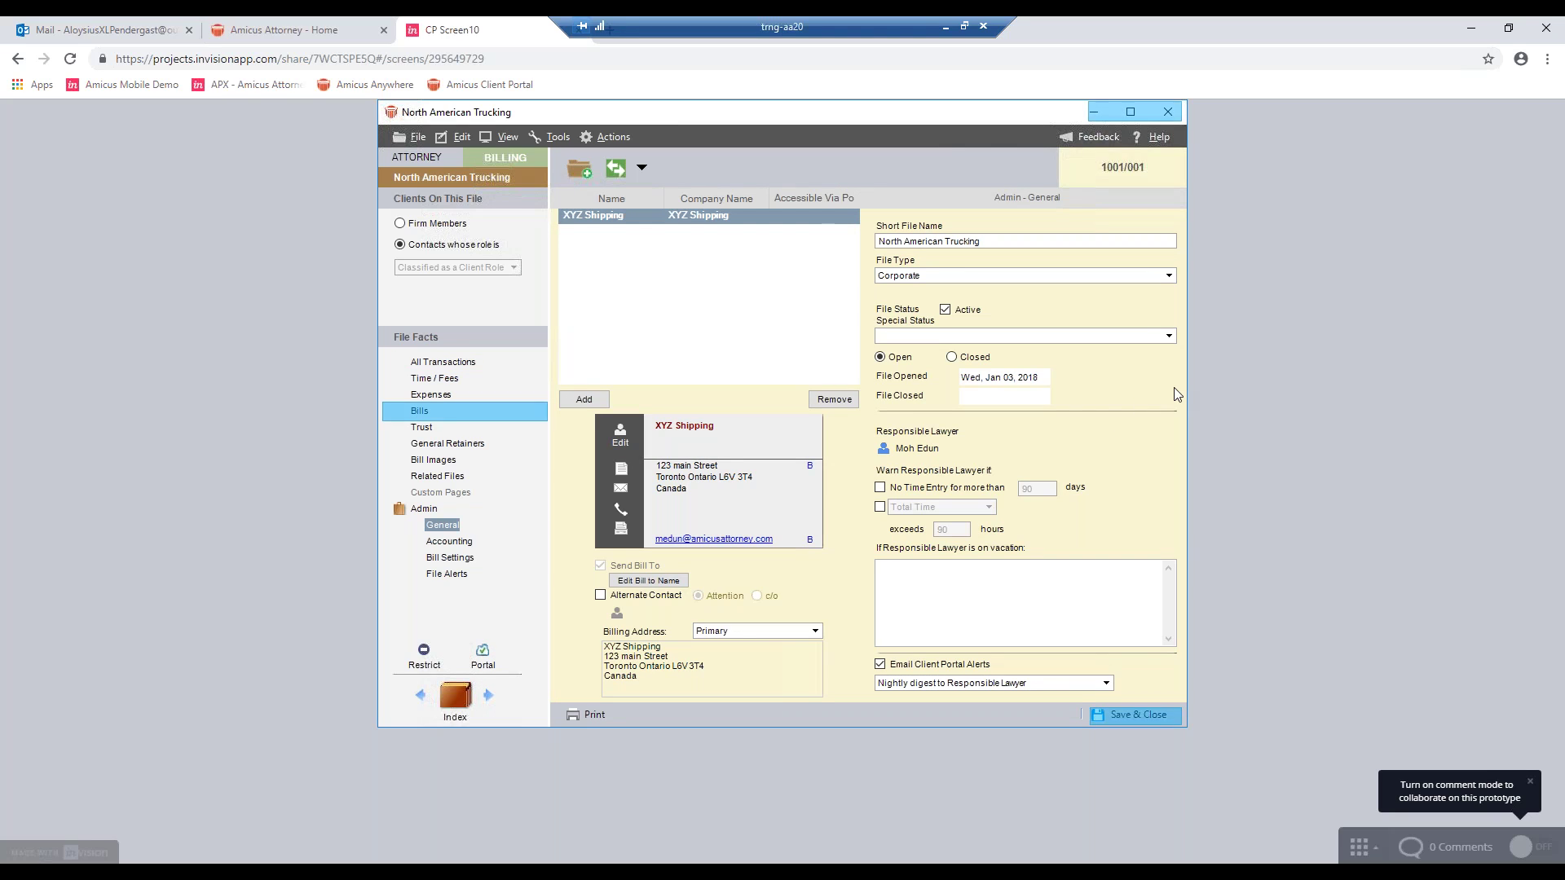
Make all three bills on the file visible to clients who have portal access, and save and close the file
left_click(462, 411)
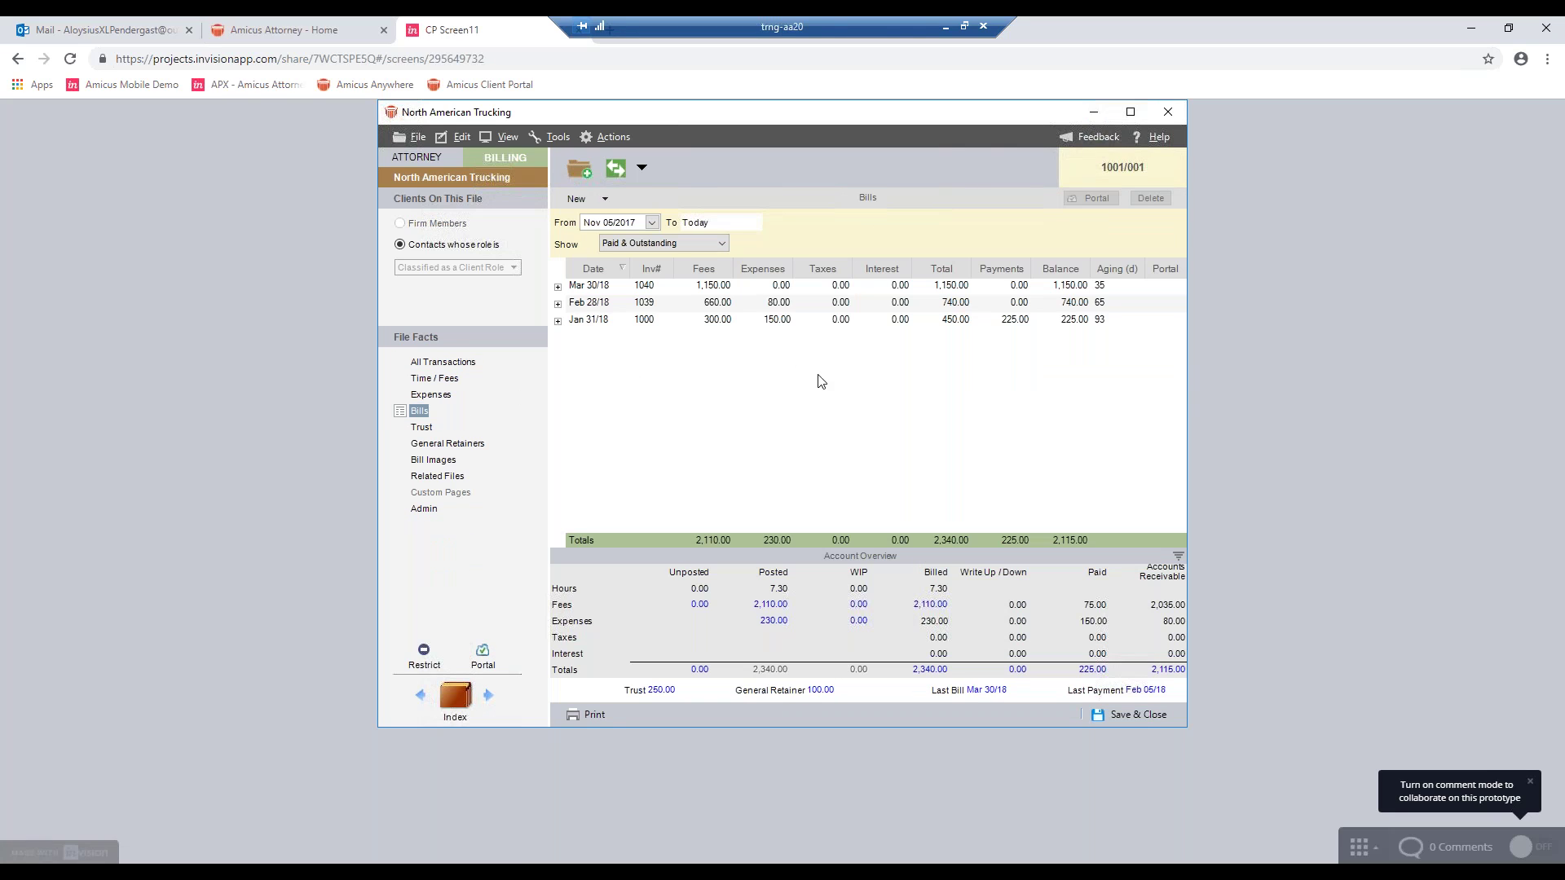
left_click(632, 304)
left_click(628, 319, "shift")
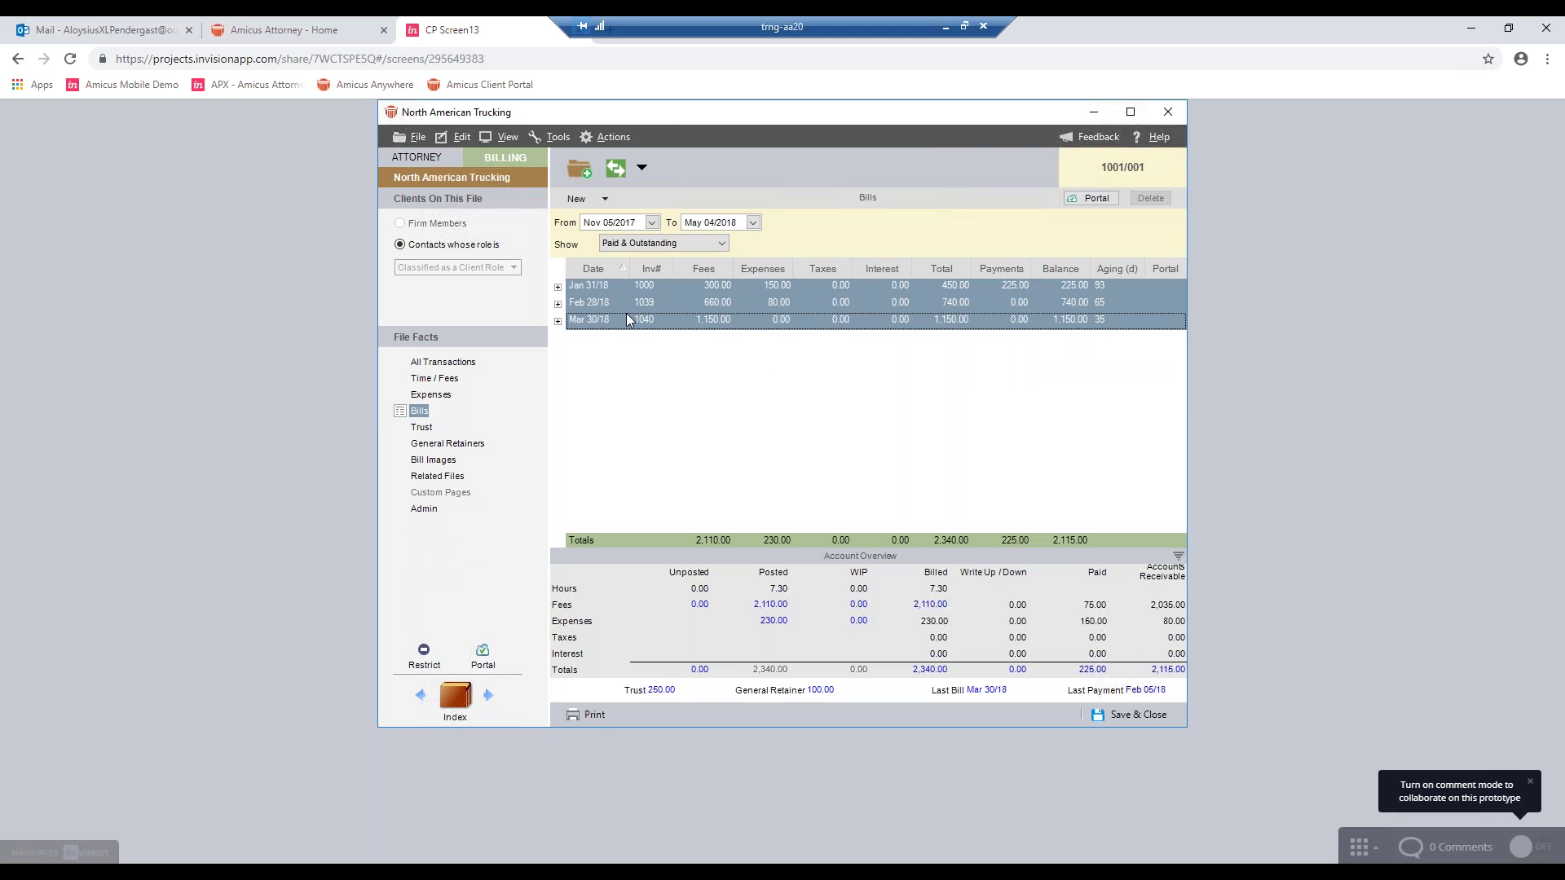
left_click(1084, 201)
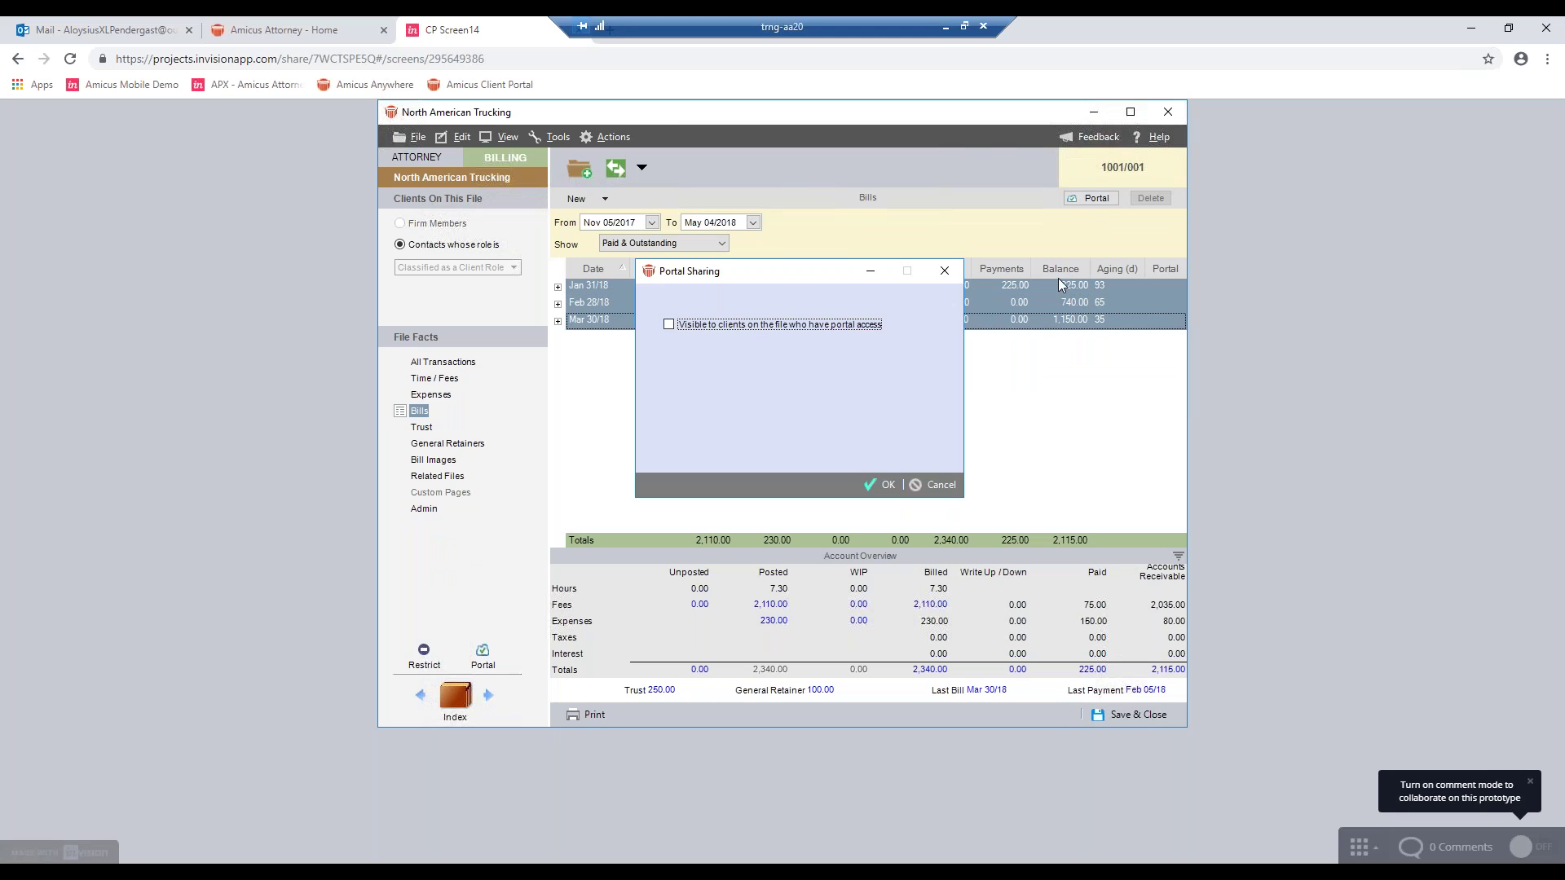
left_click(669, 329)
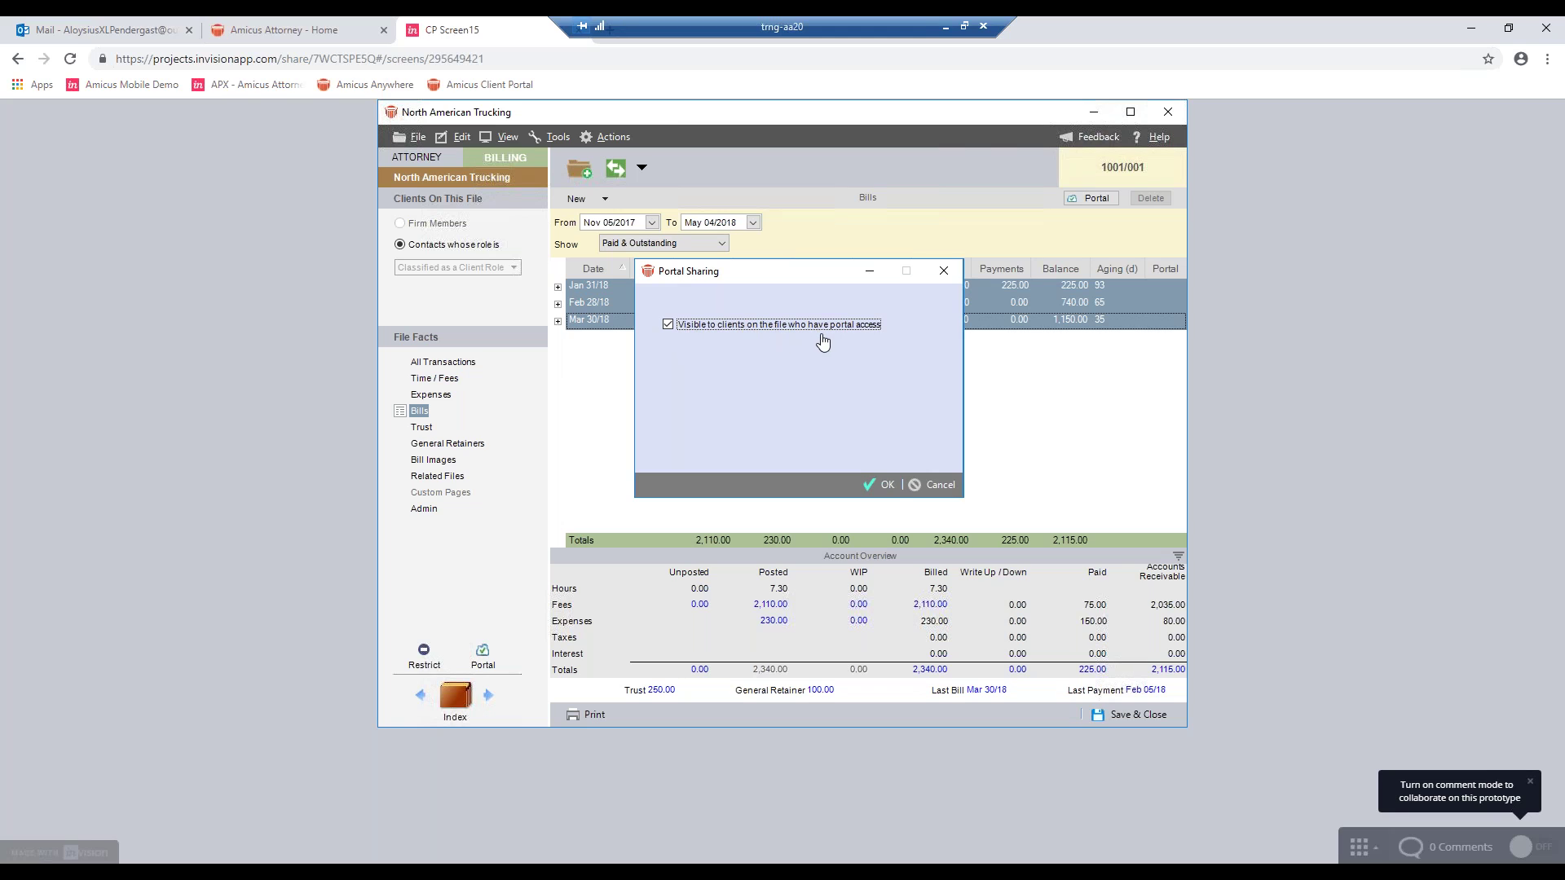
left_click(881, 485)
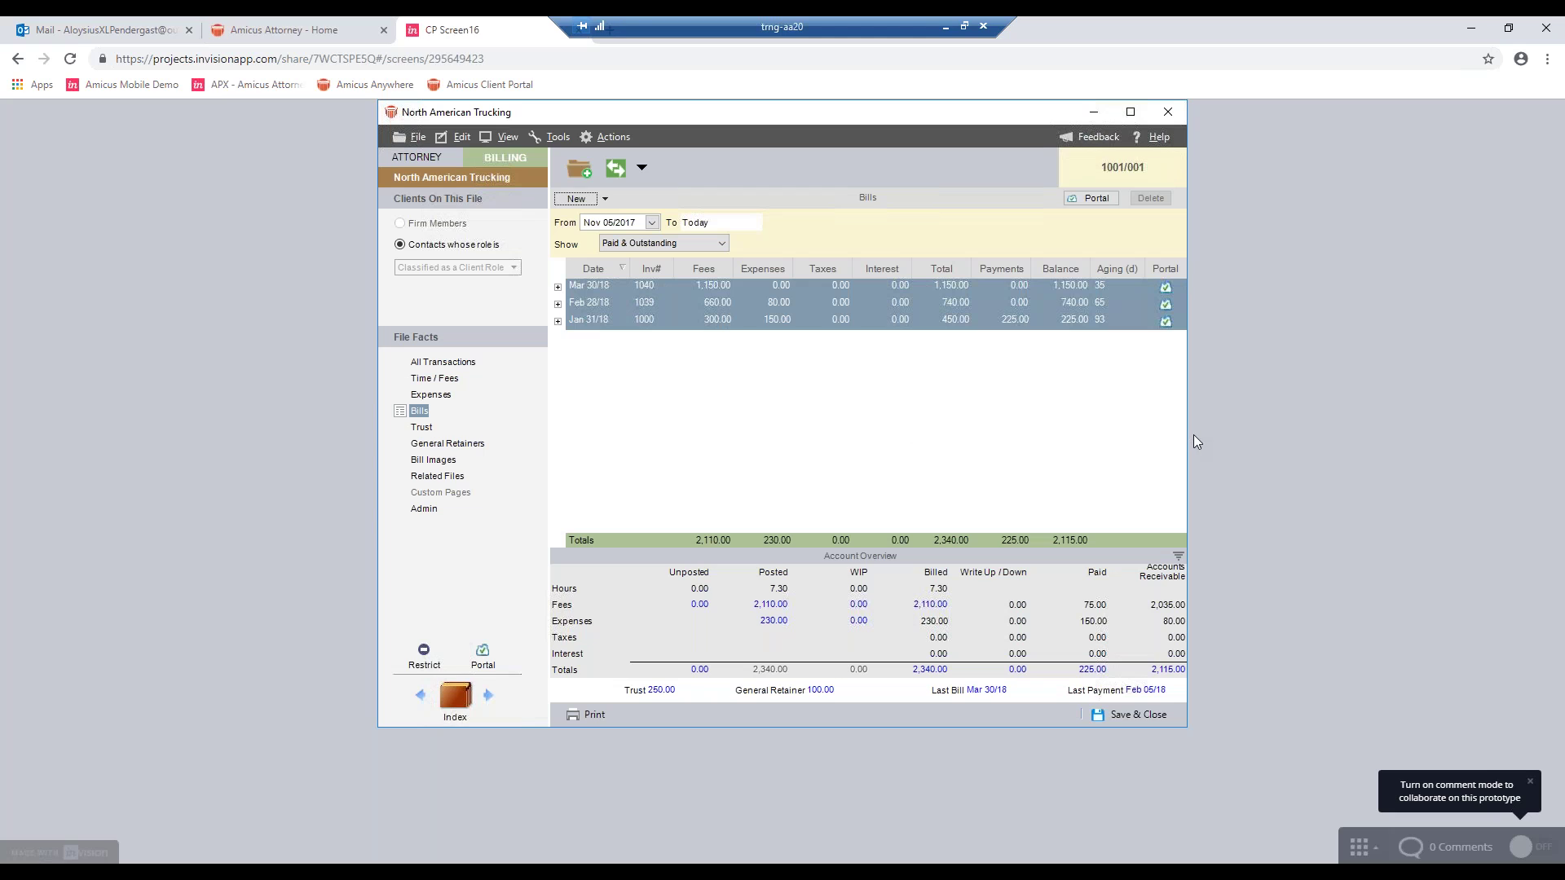
left_click(1167, 441)
left_click(1142, 717)
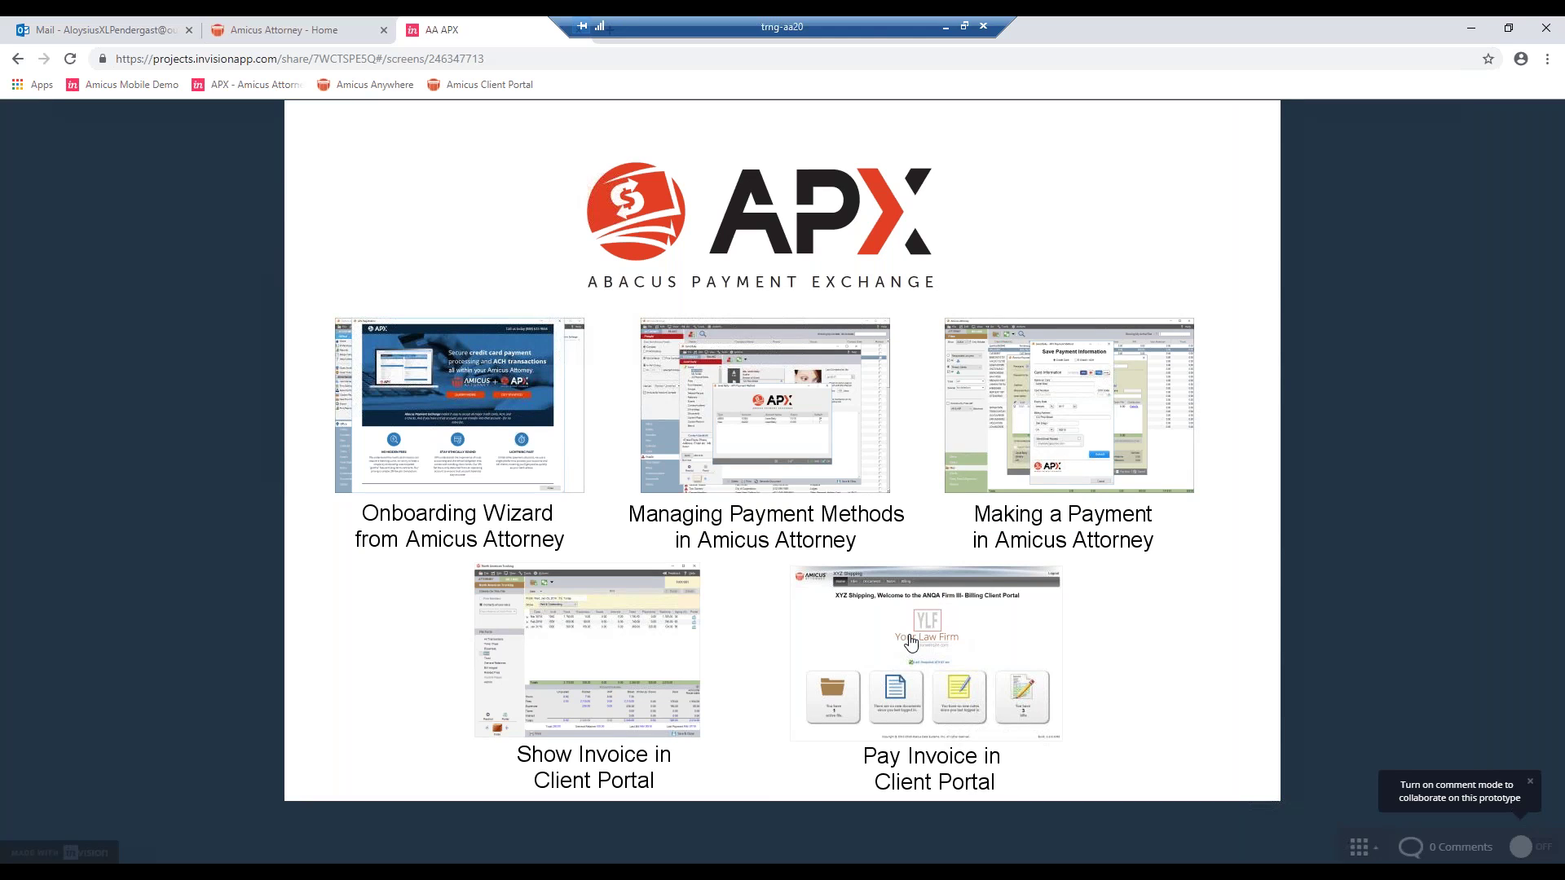
Open the Pay Invoice in Client Portal demo, create the client's account from the invitation email with a new confirmed password, and log in
left_click(911, 643)
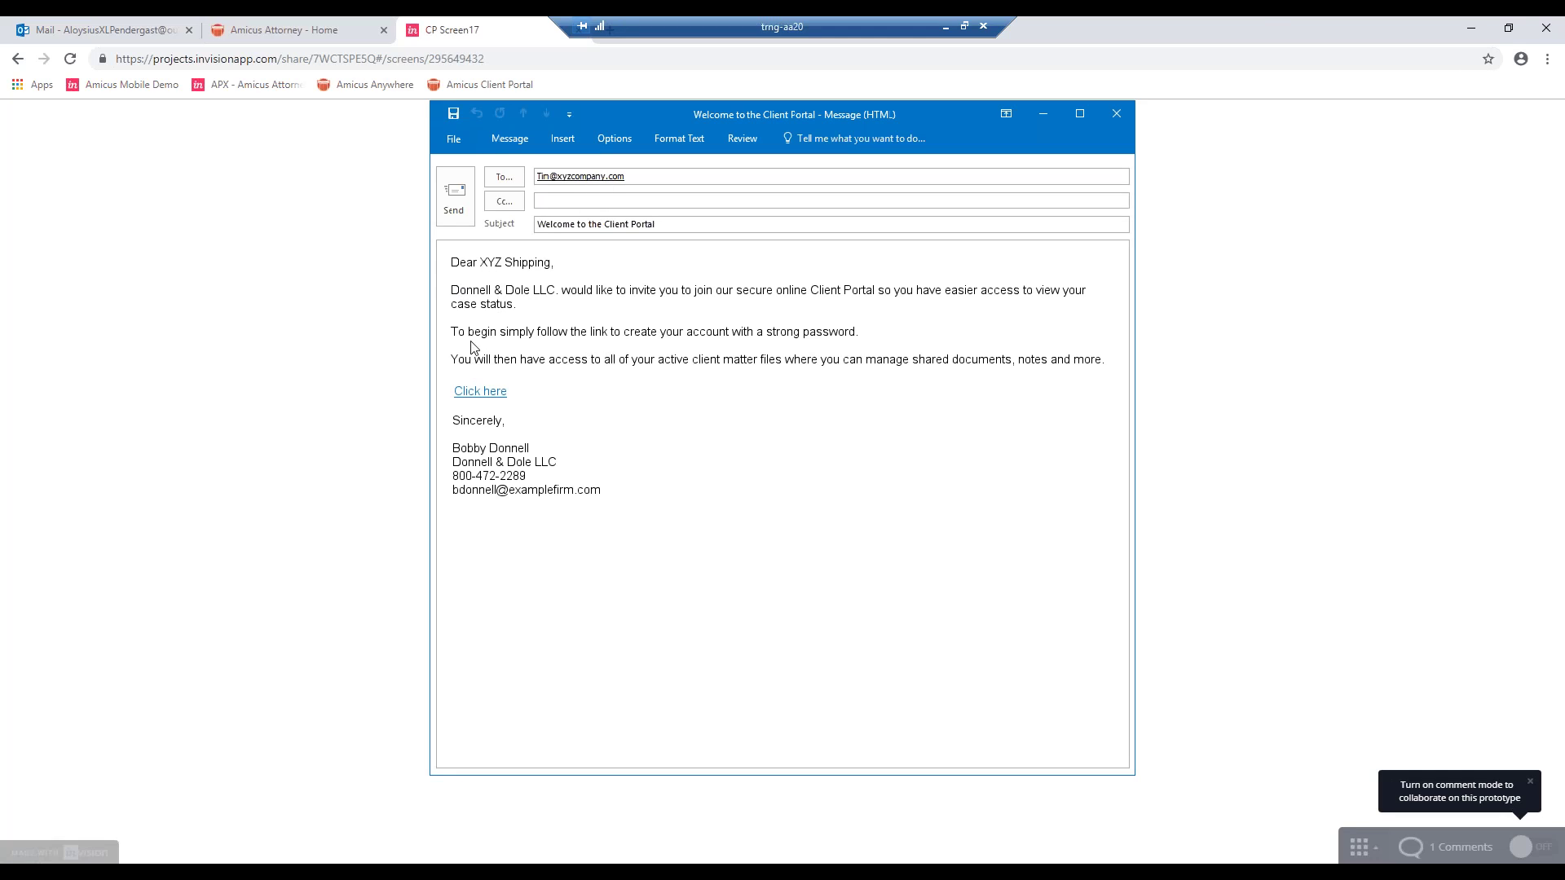
left_click(504, 392)
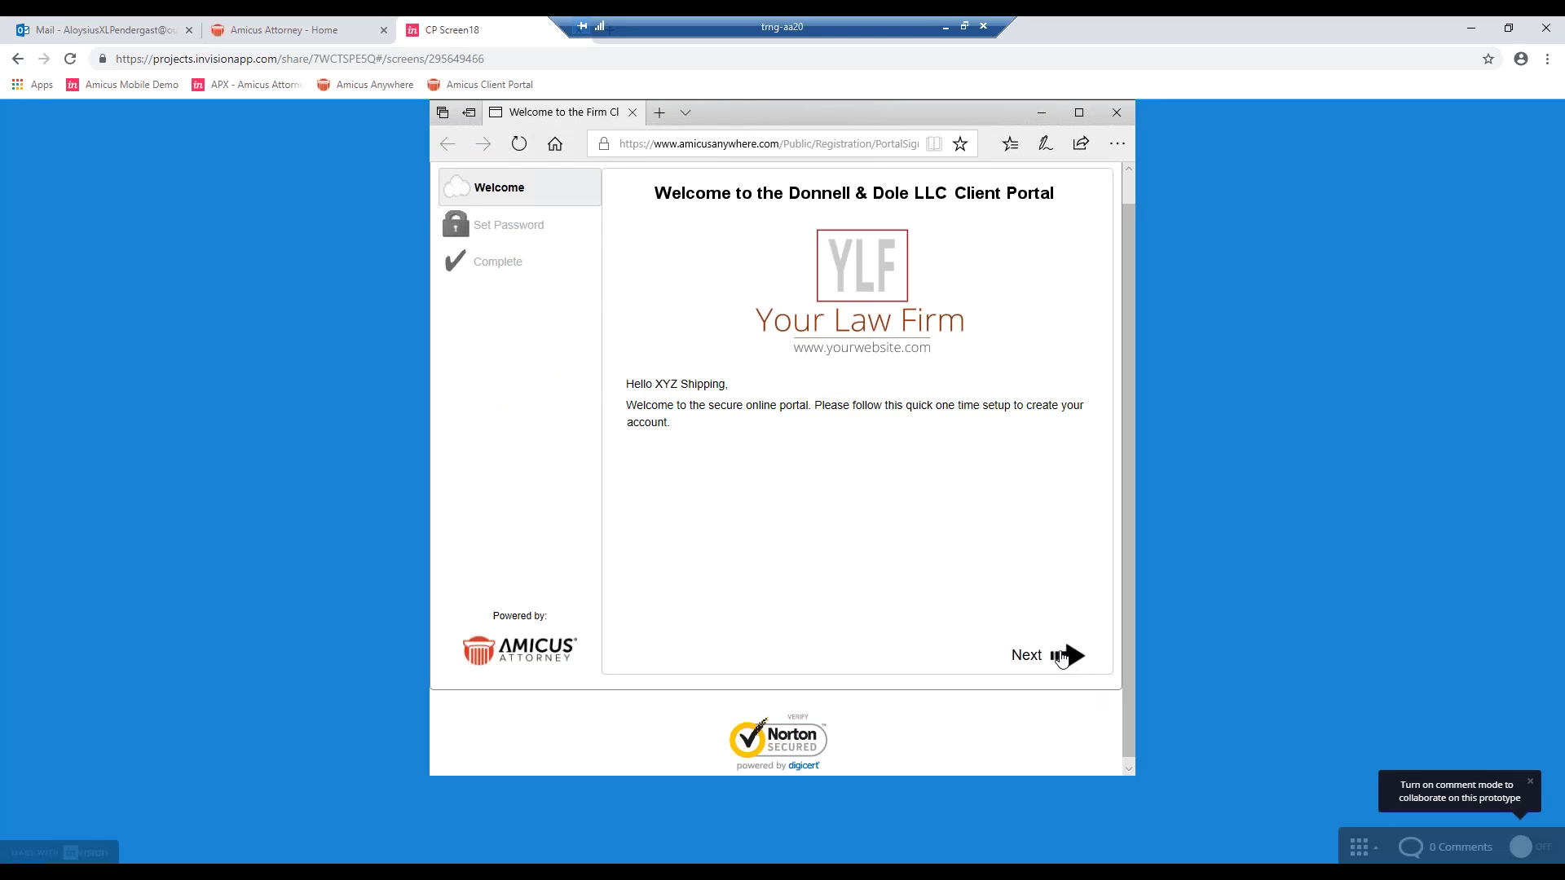
left_click(1061, 657)
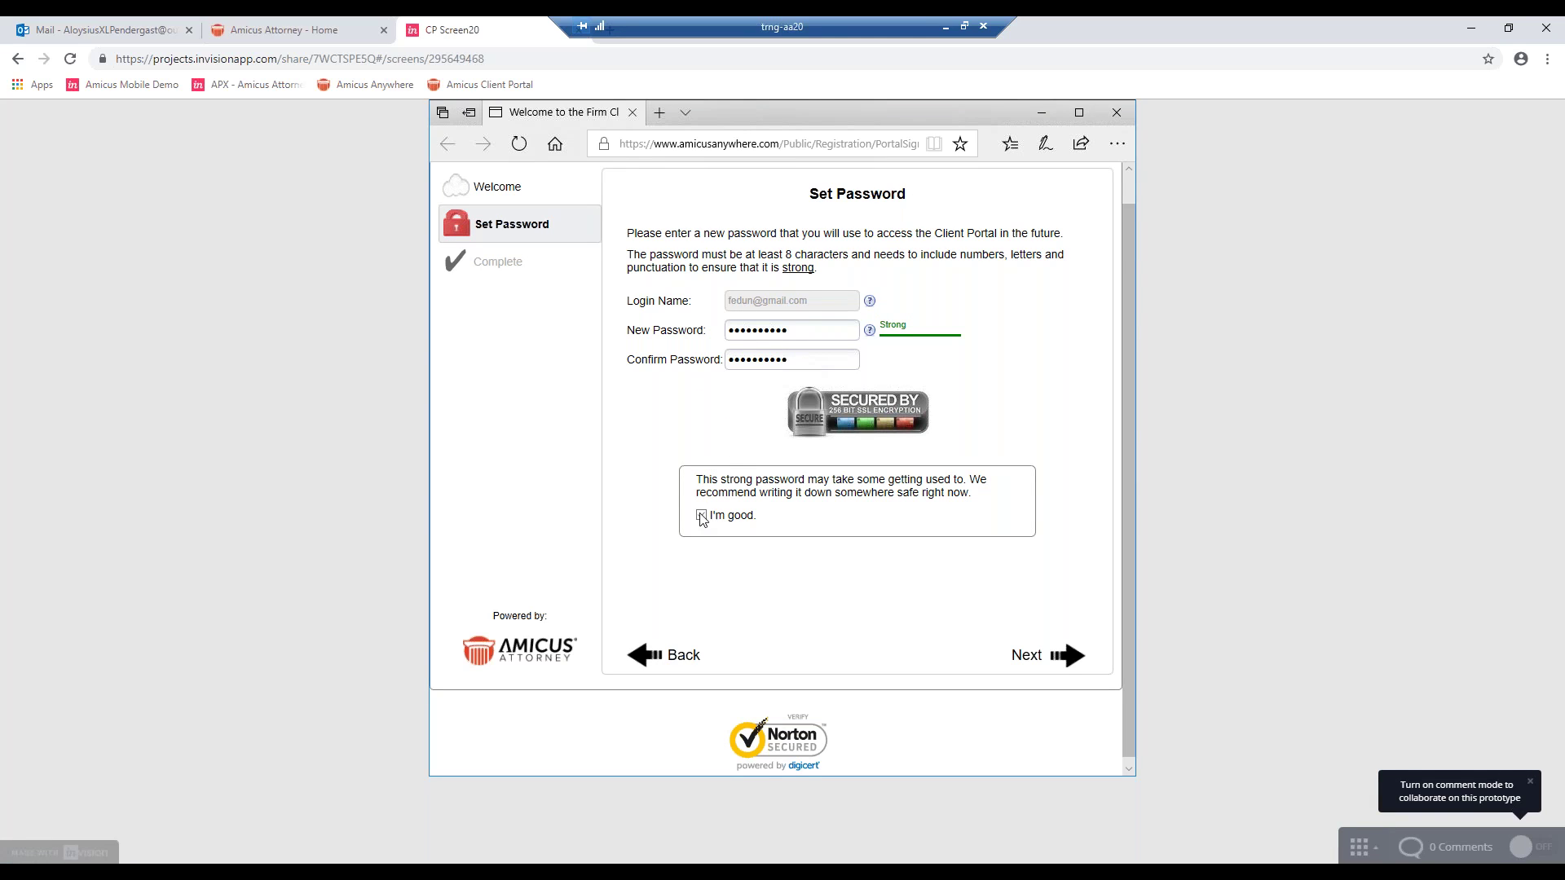
left_click(1062, 654)
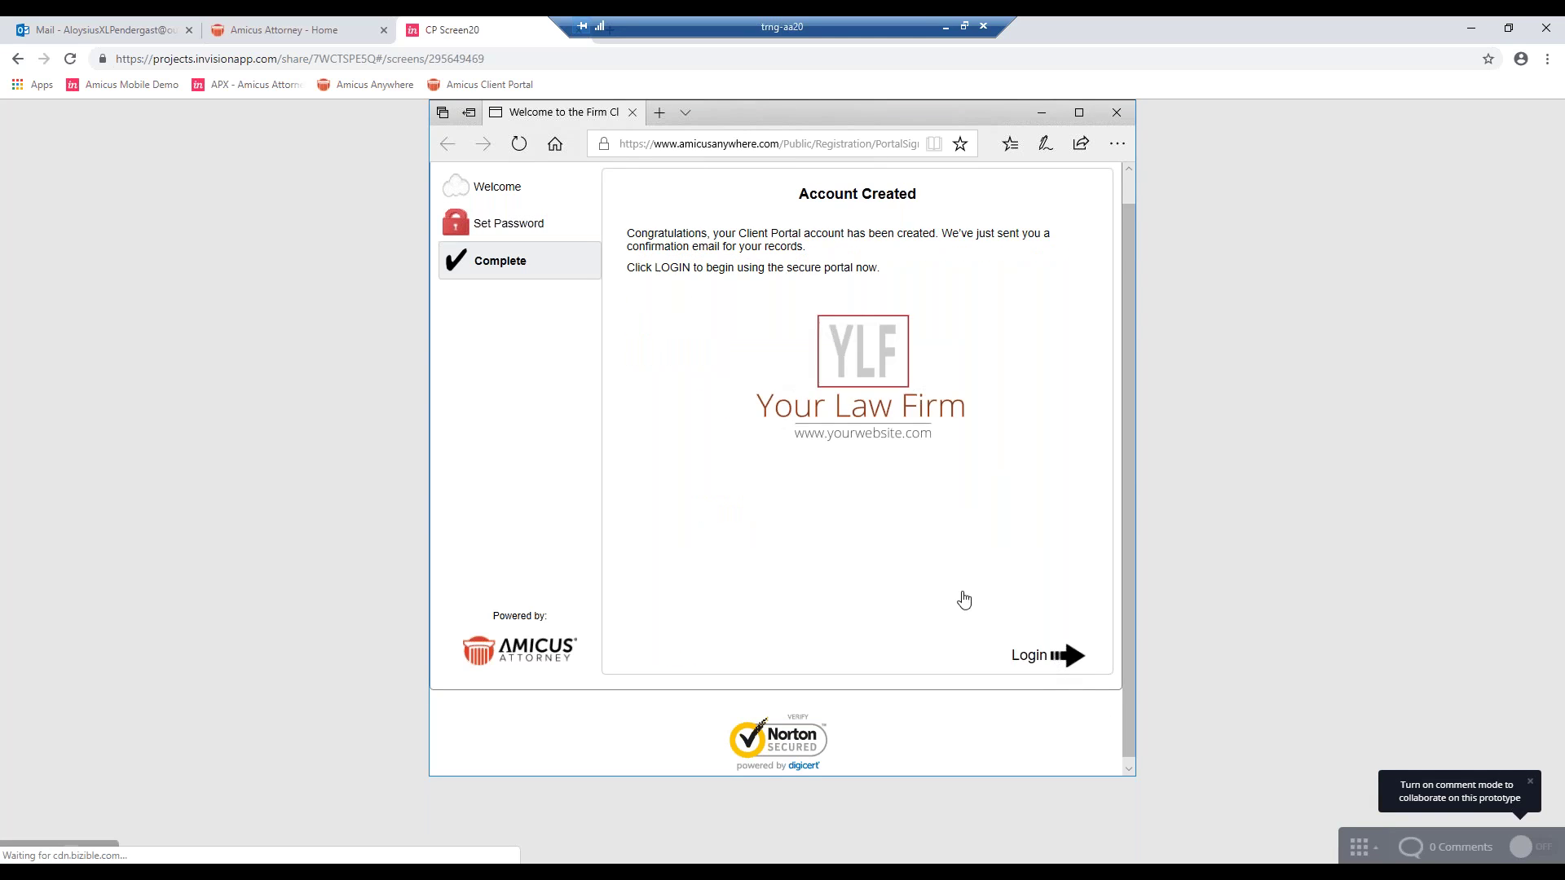
left_click(1033, 661)
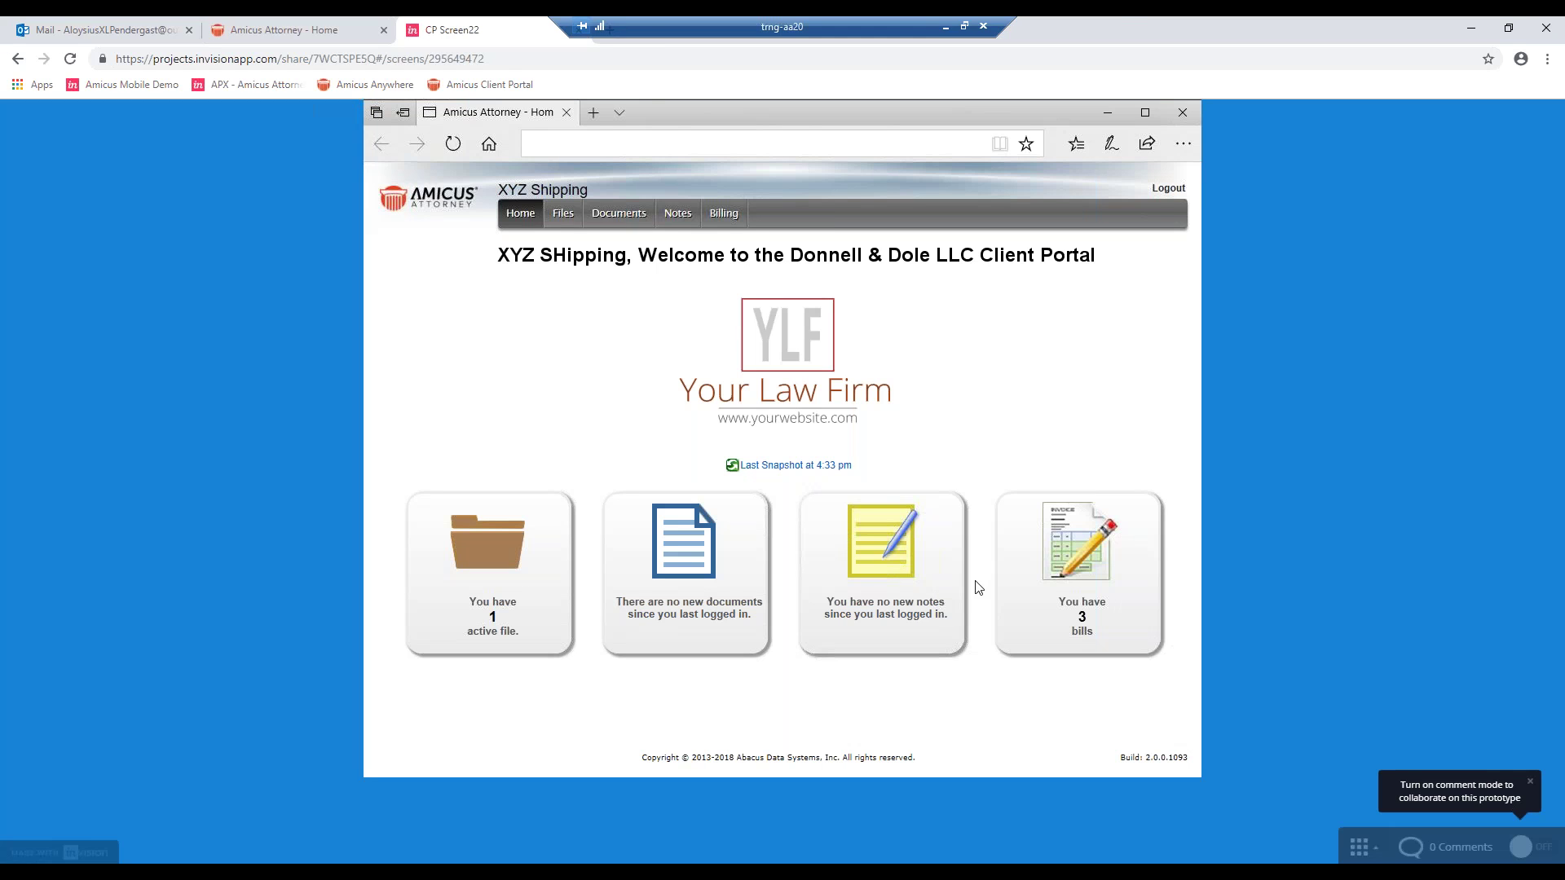
Open the portal's bills and review the Jan 31/18 invoice's bill, history and payments, closing each view
left_click(1088, 584)
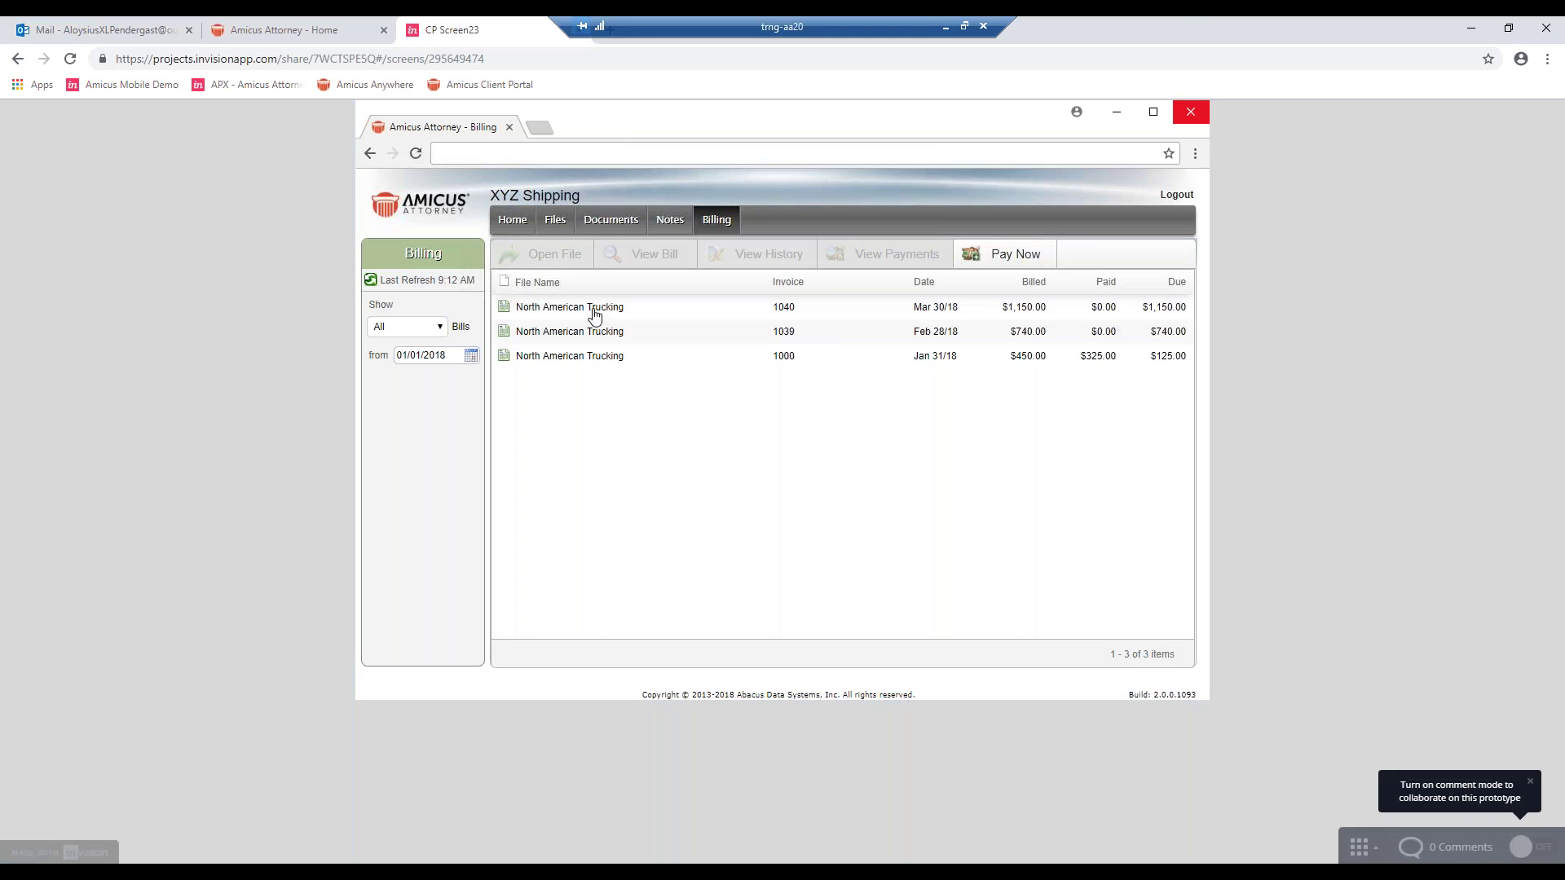
left_click(594, 317)
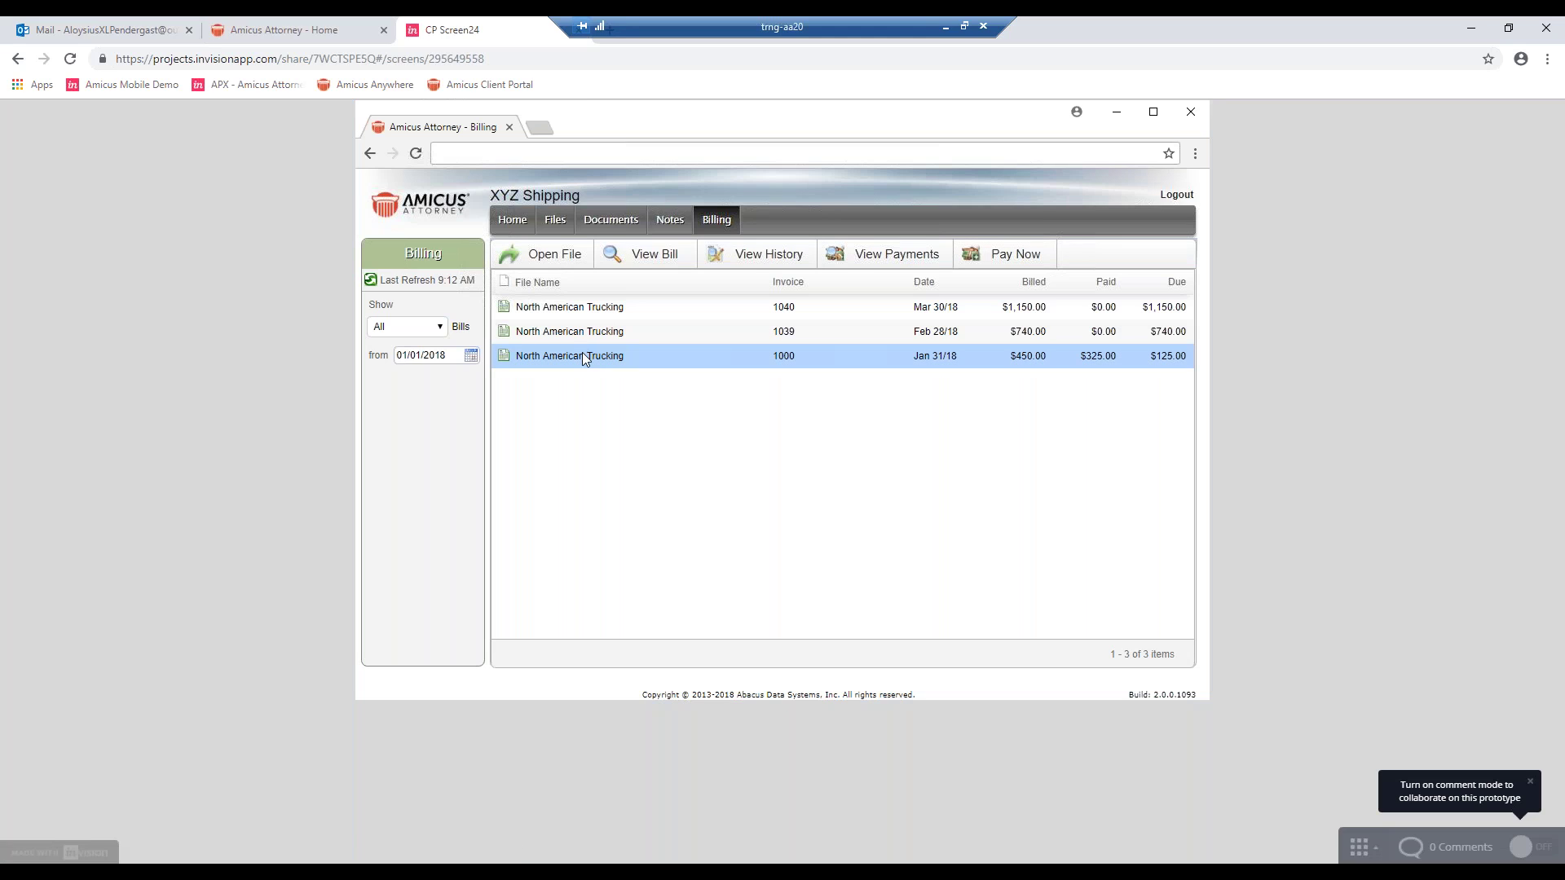
left_click(629, 265)
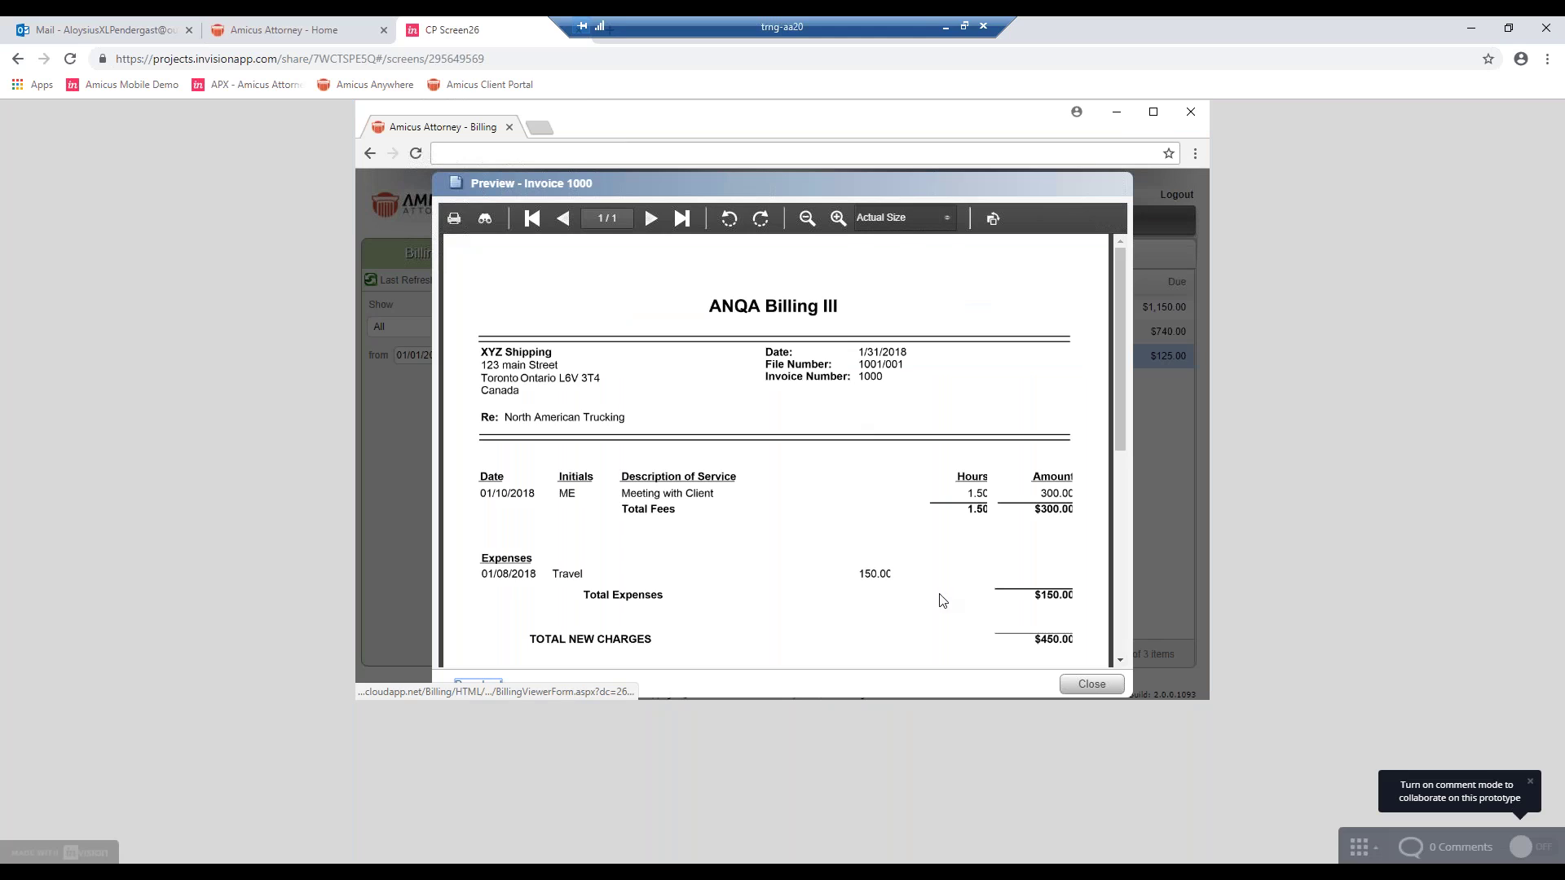
left_click(1089, 685)
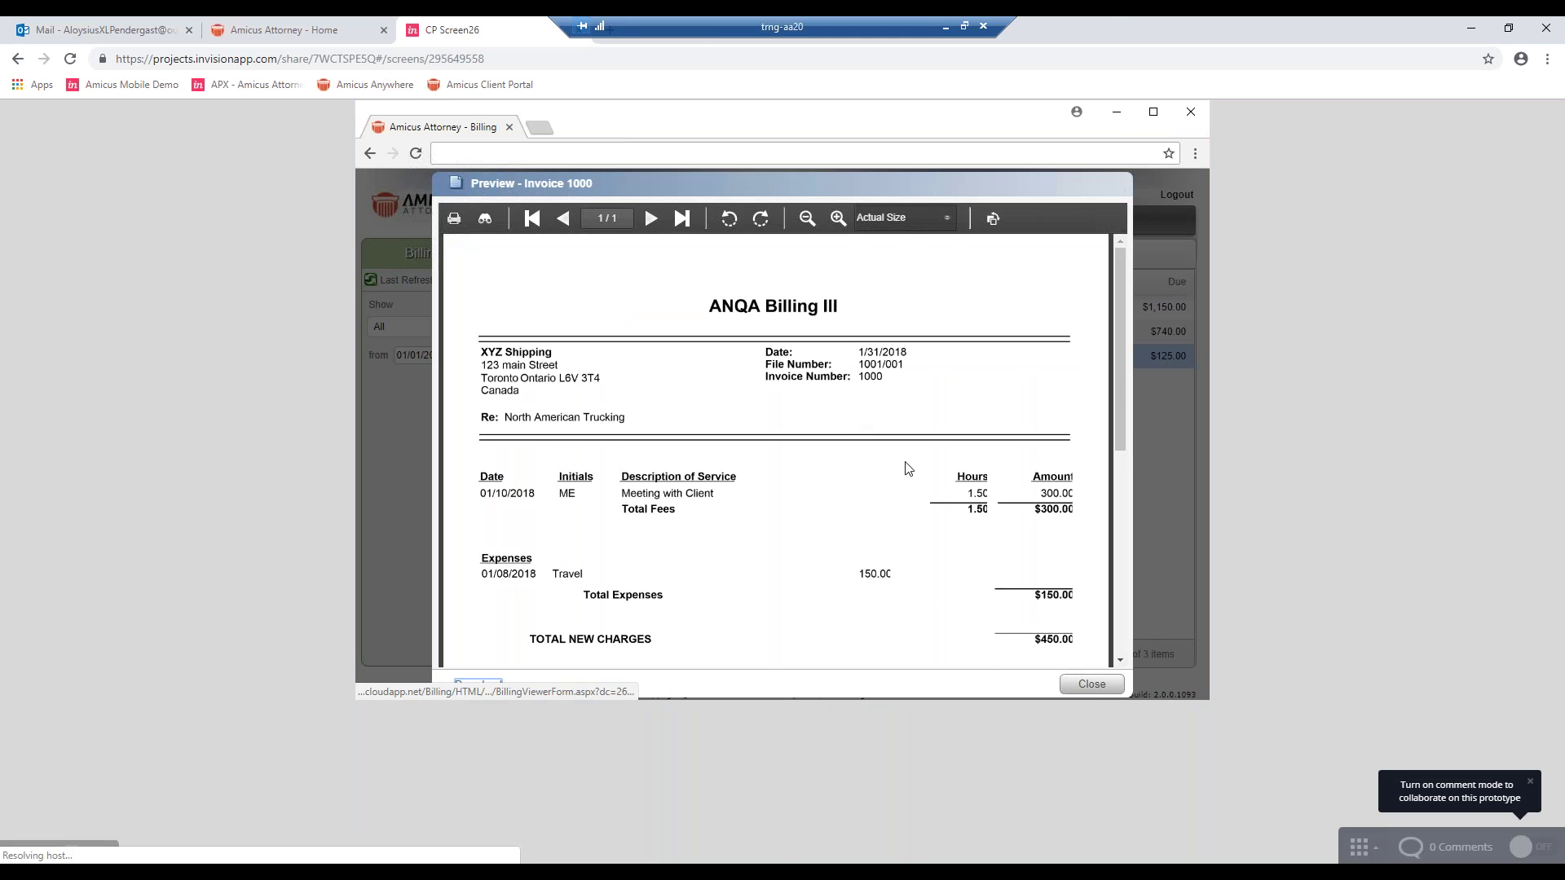
left_click(736, 254)
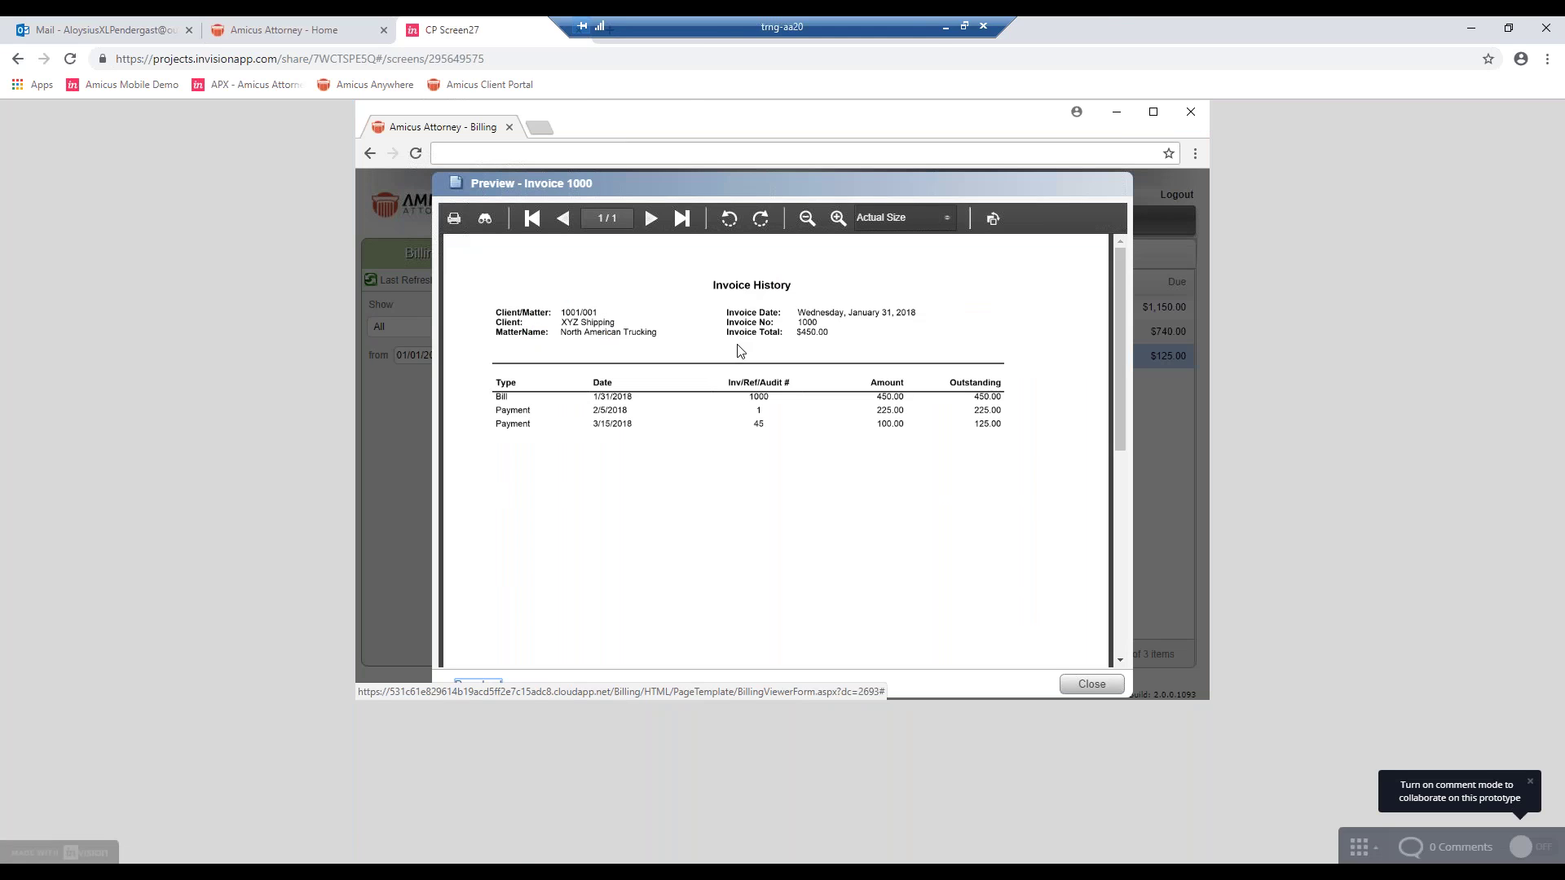
left_click(1100, 684)
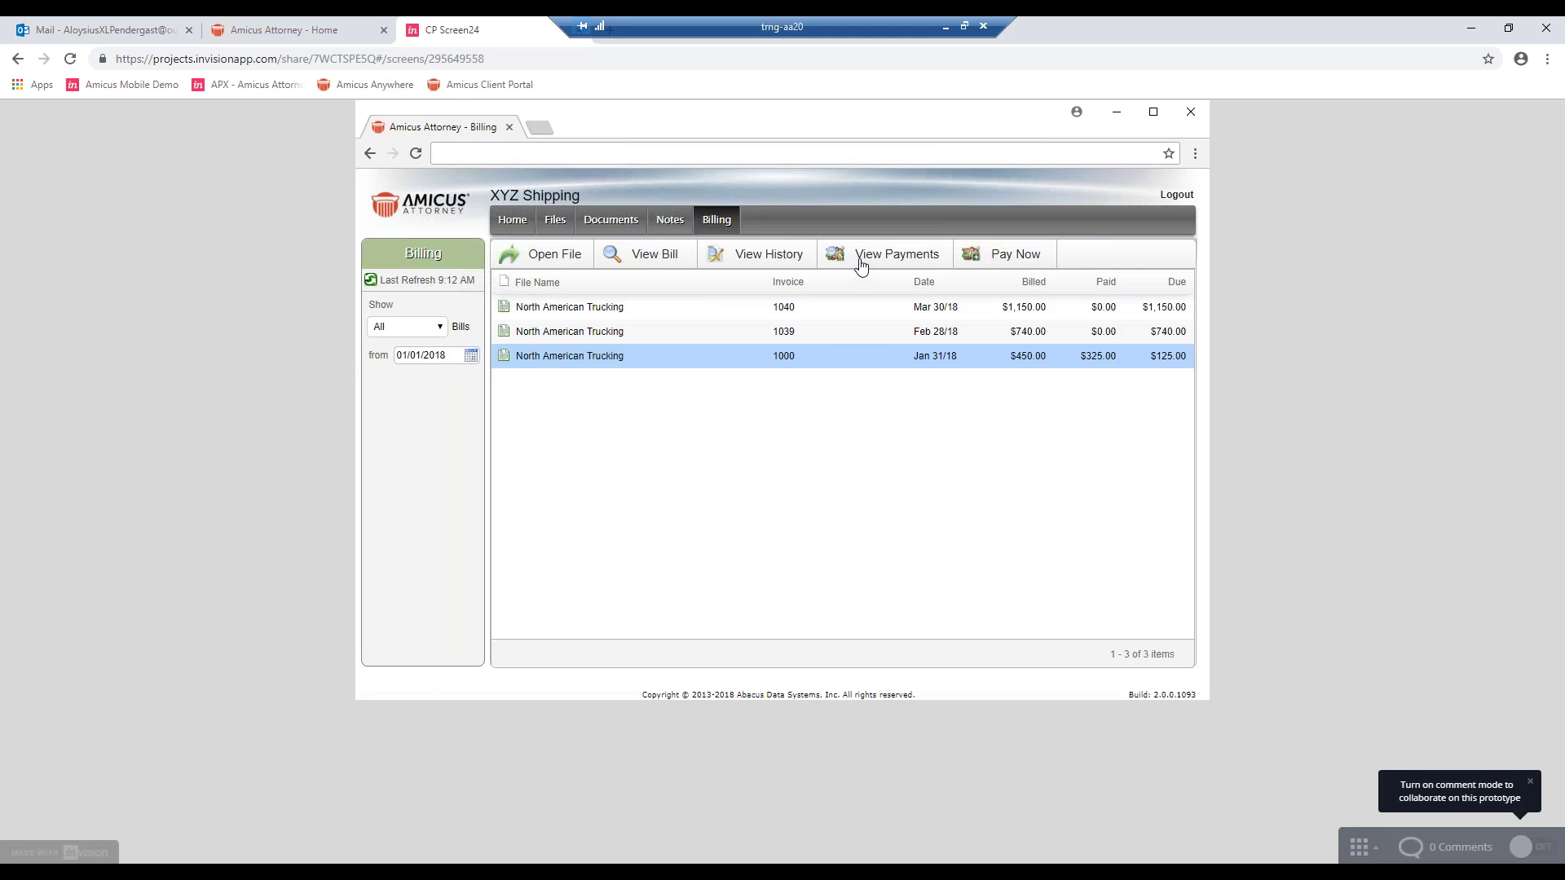
left_click(861, 265)
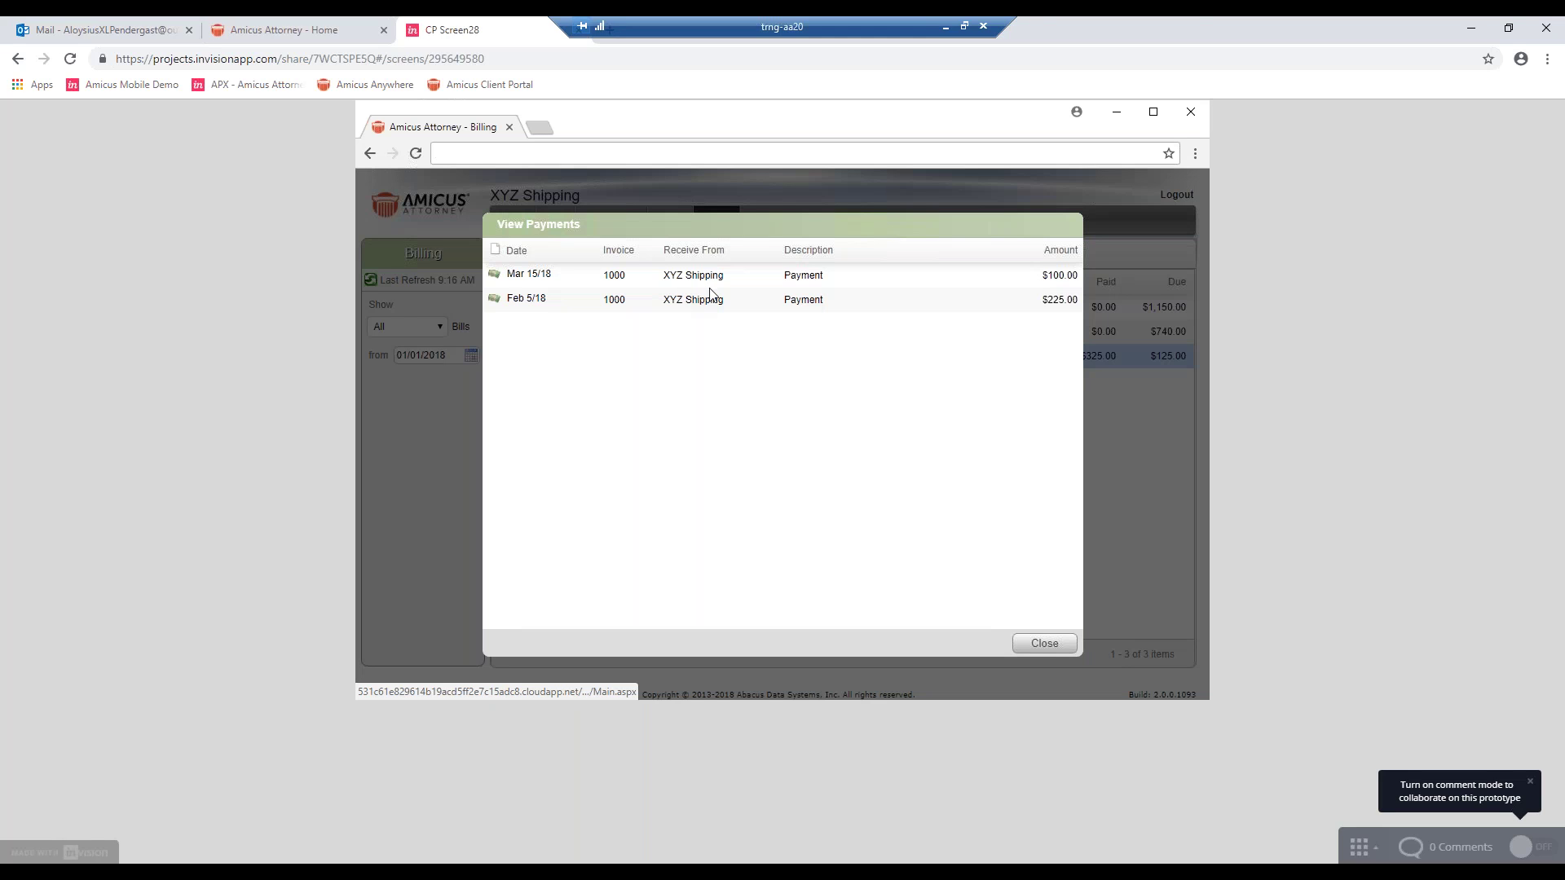
left_click(1025, 646)
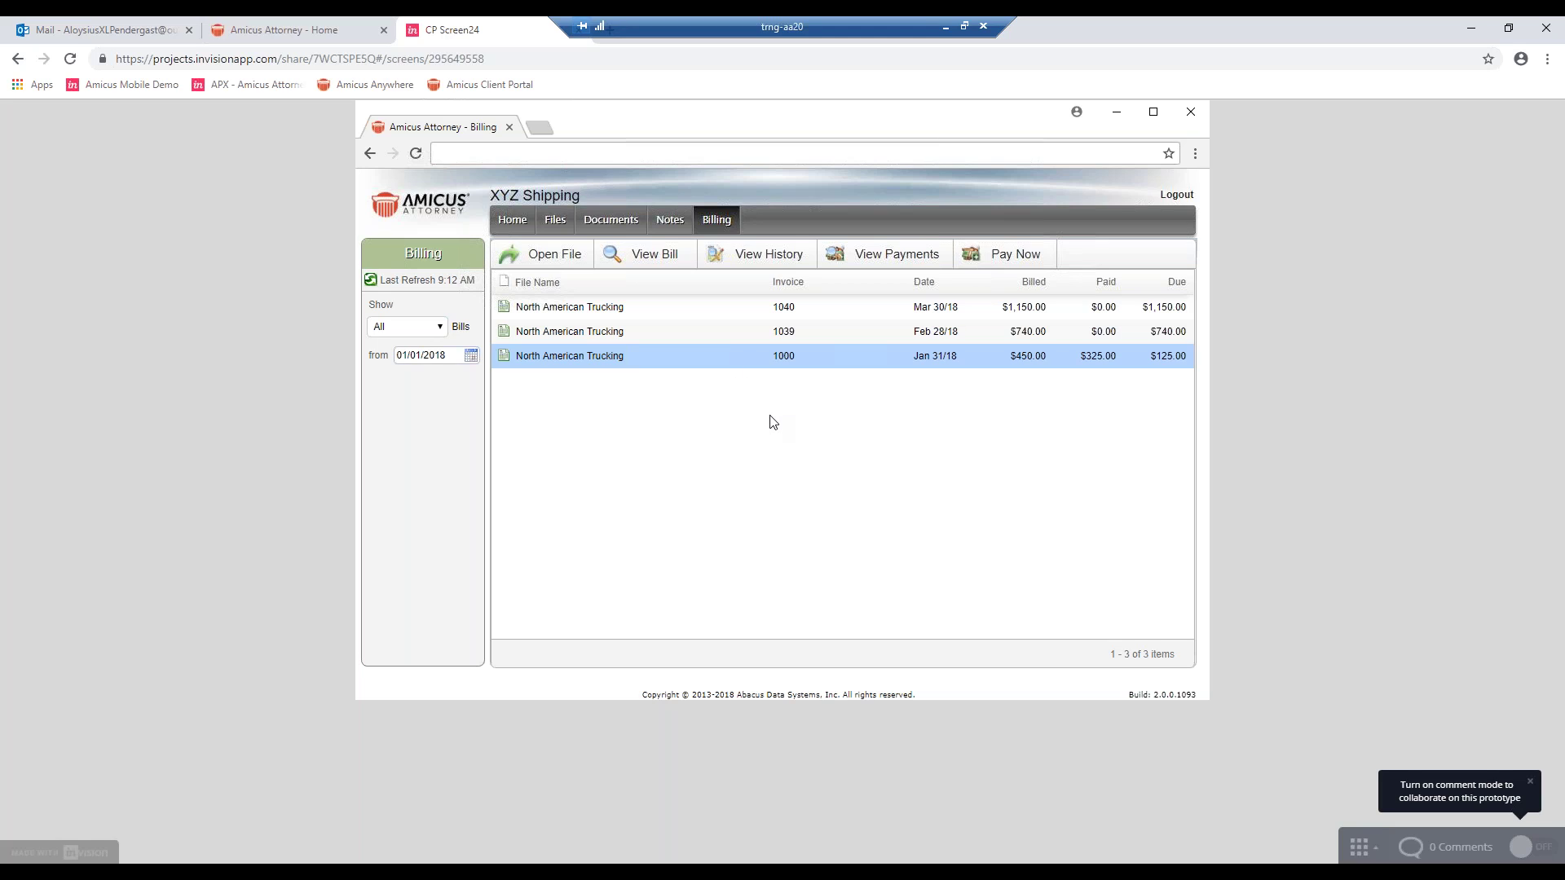
Submit a $1.00 payment on the Jan 31/18 invoice using the AMEX card, close the receipt, and view the invoice's payments
left_click(995, 262)
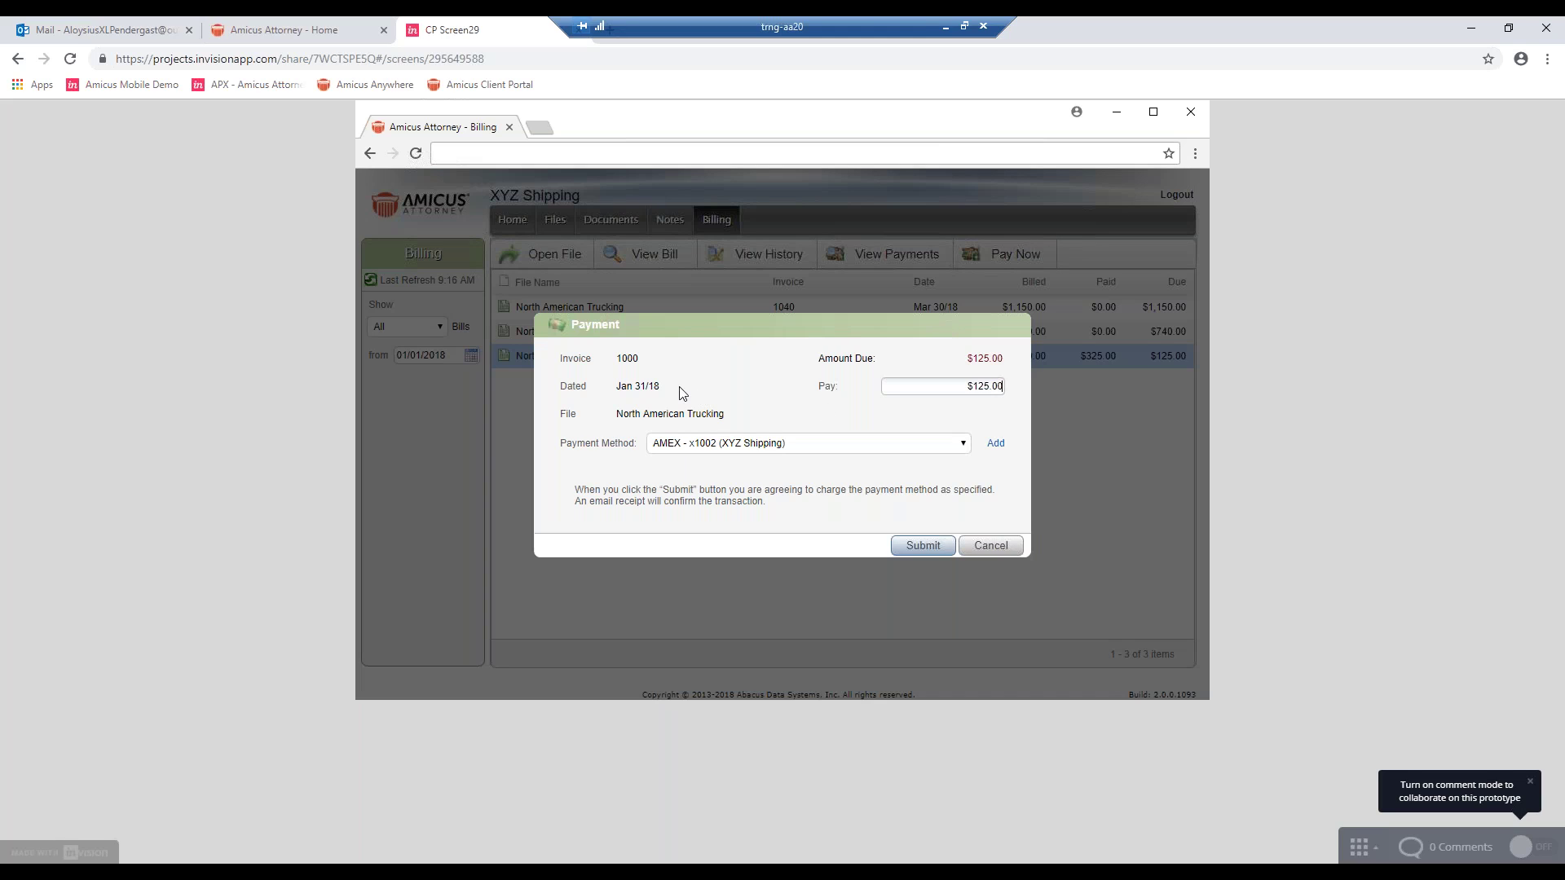
left_click(955, 446)
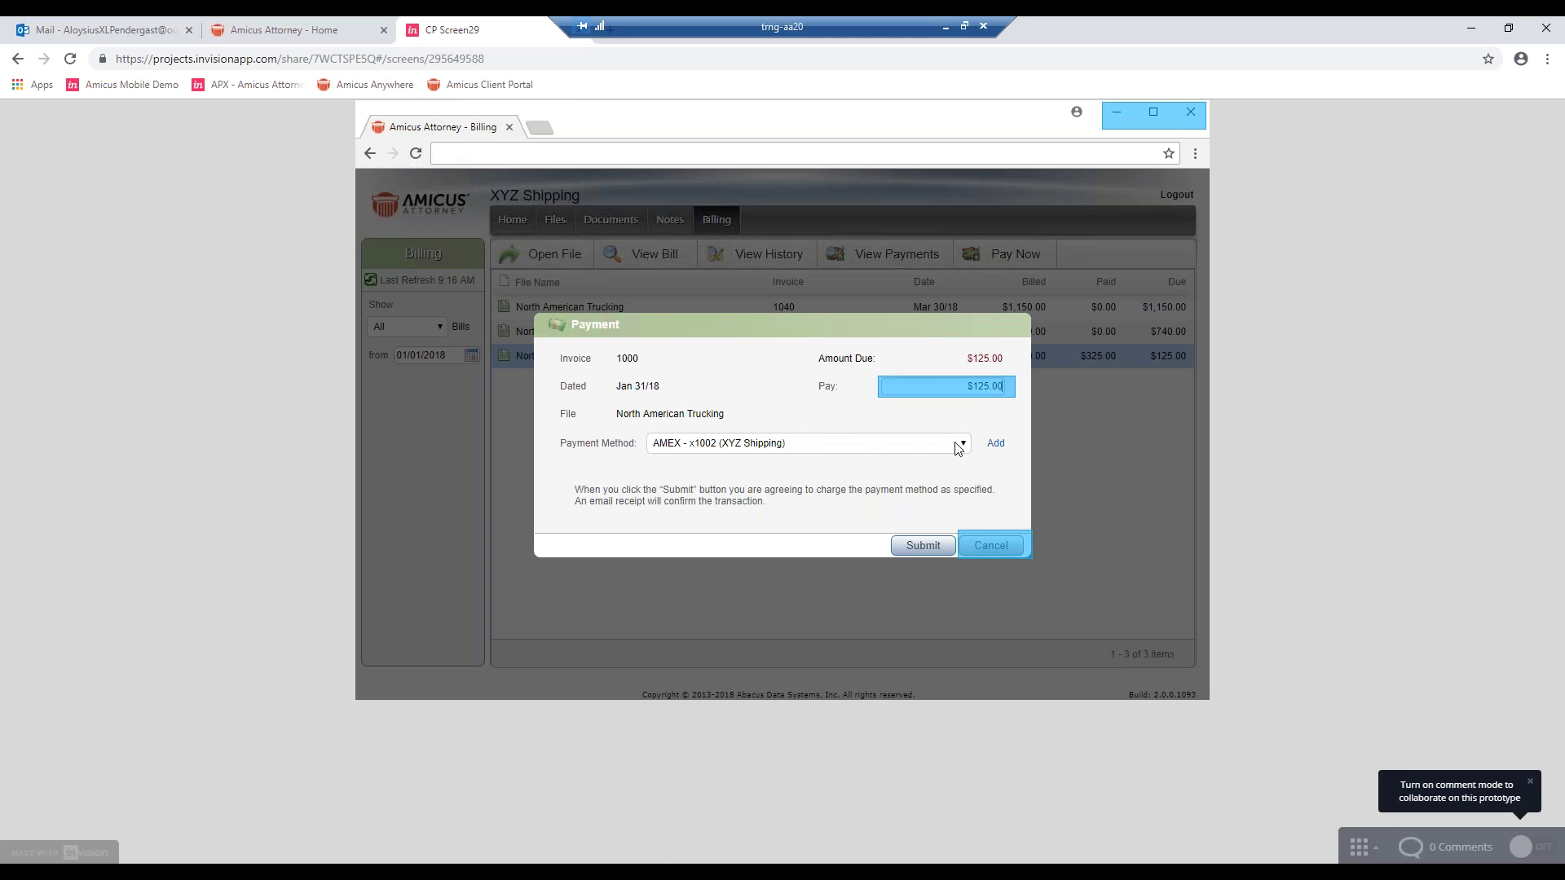
left_click(965, 395)
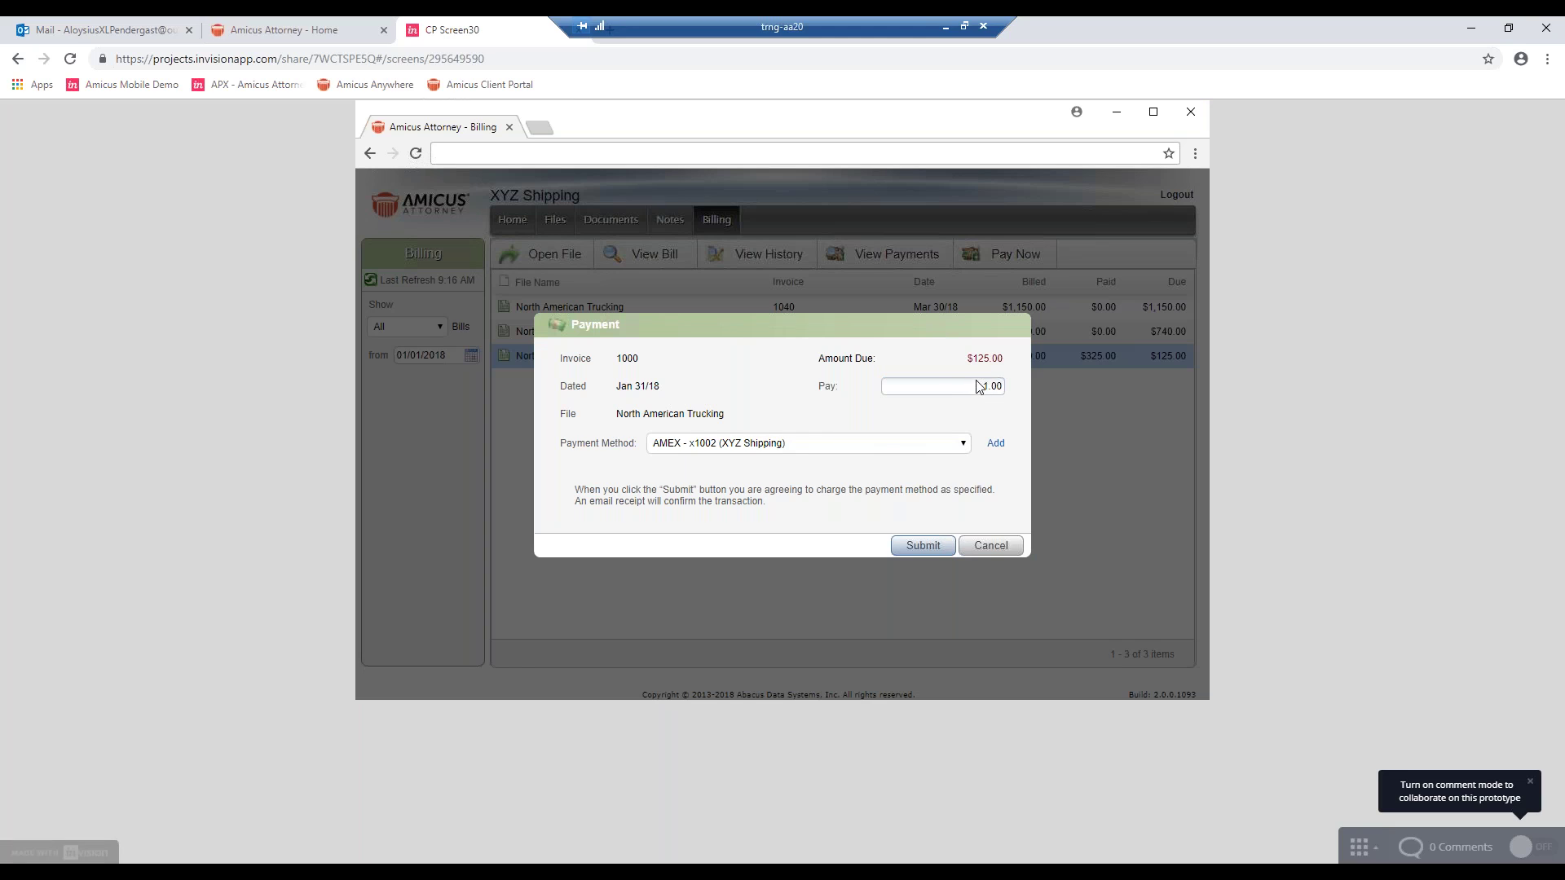
left_click(965, 447)
left_click(923, 546)
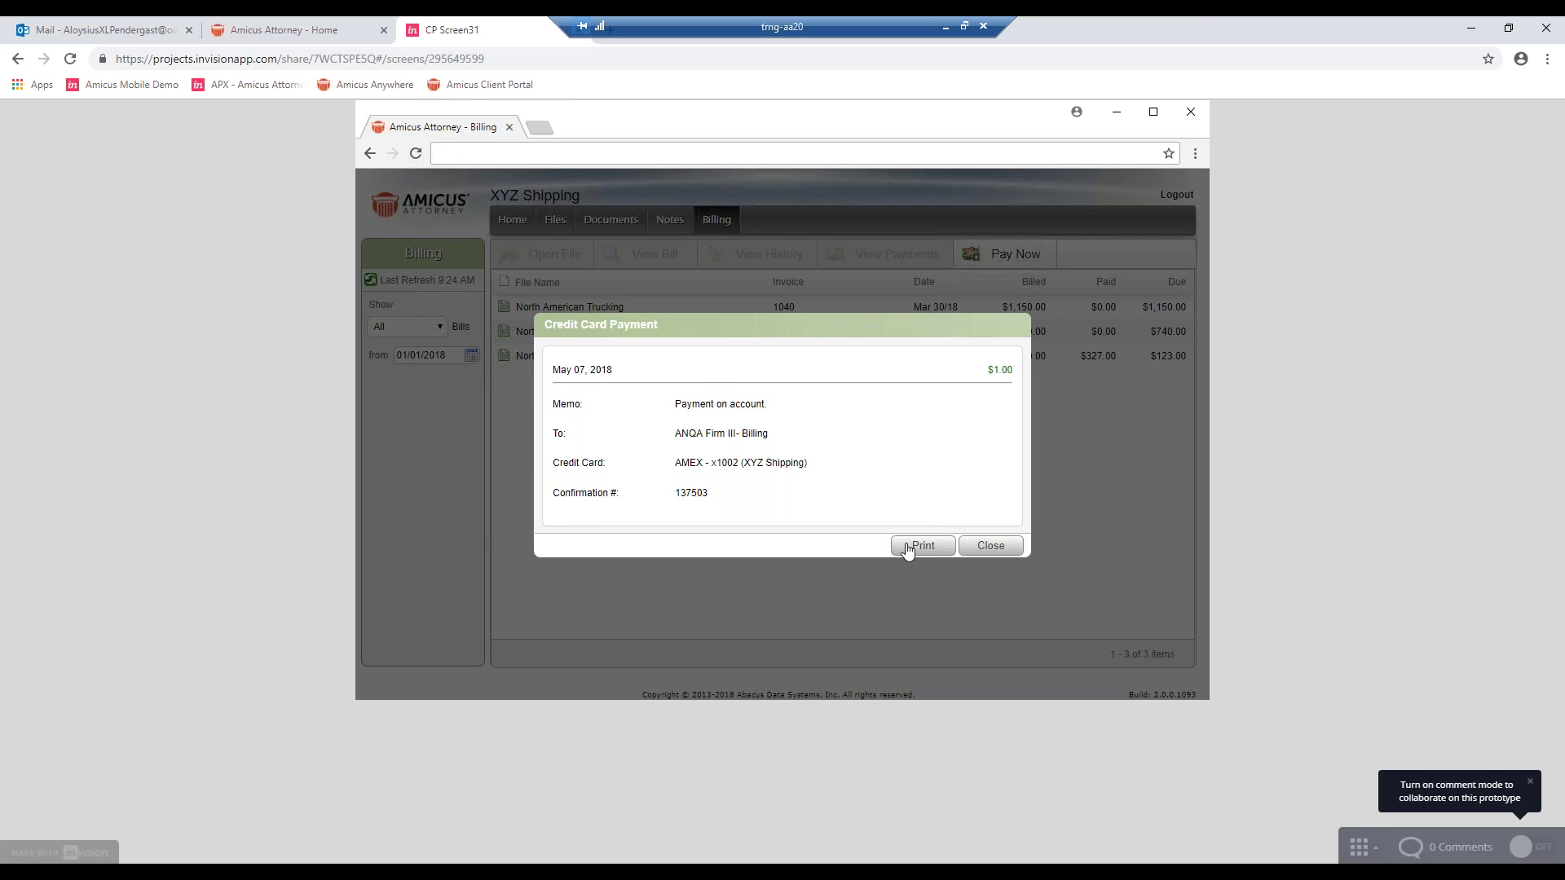
left_click(999, 554)
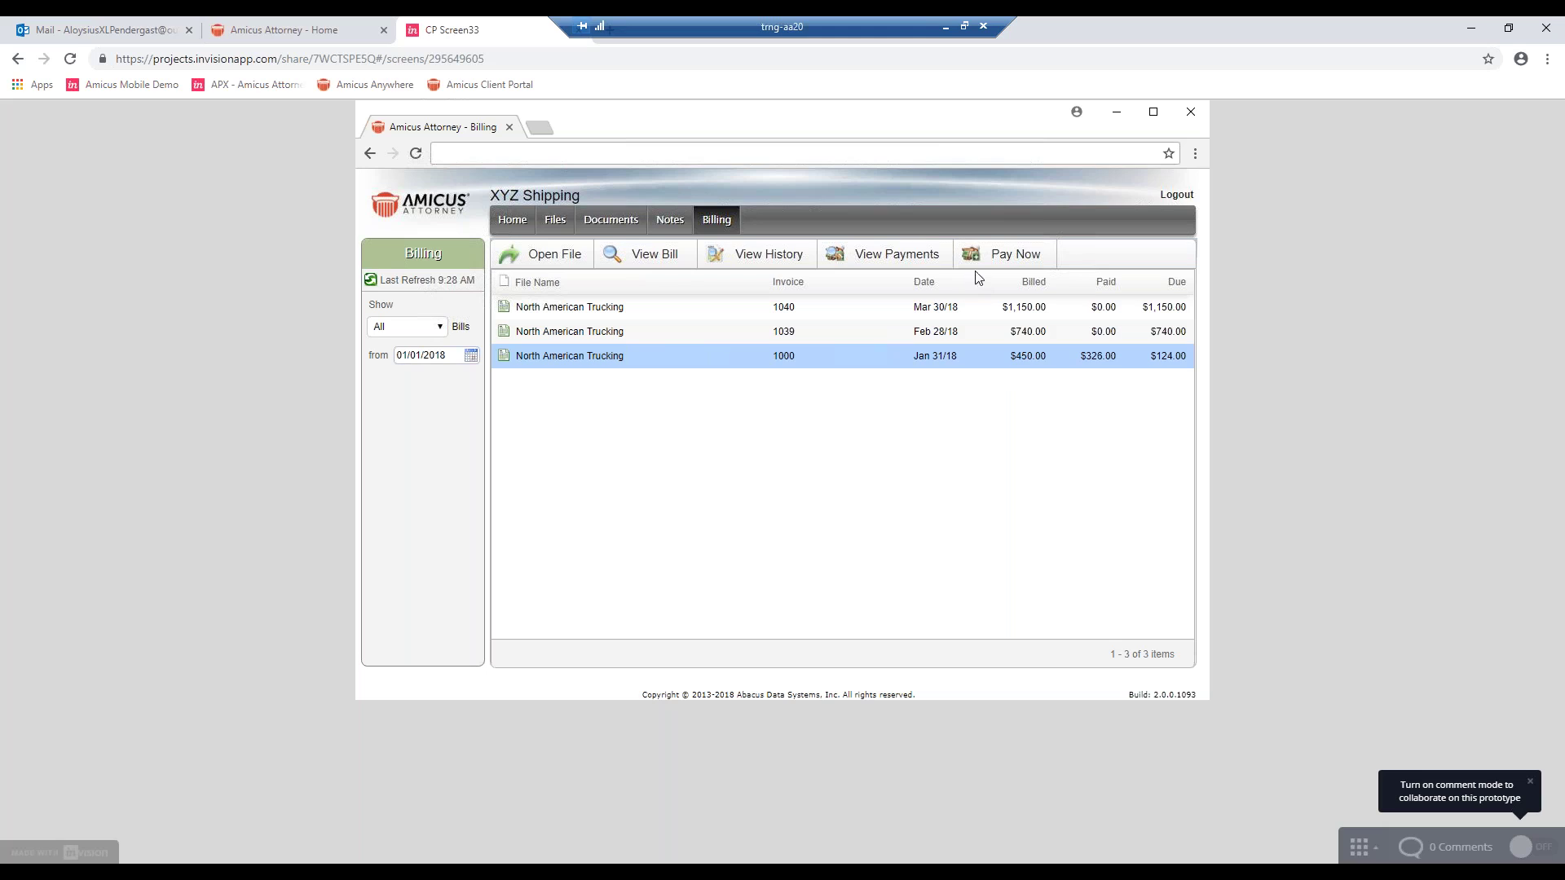
left_click(896, 264)
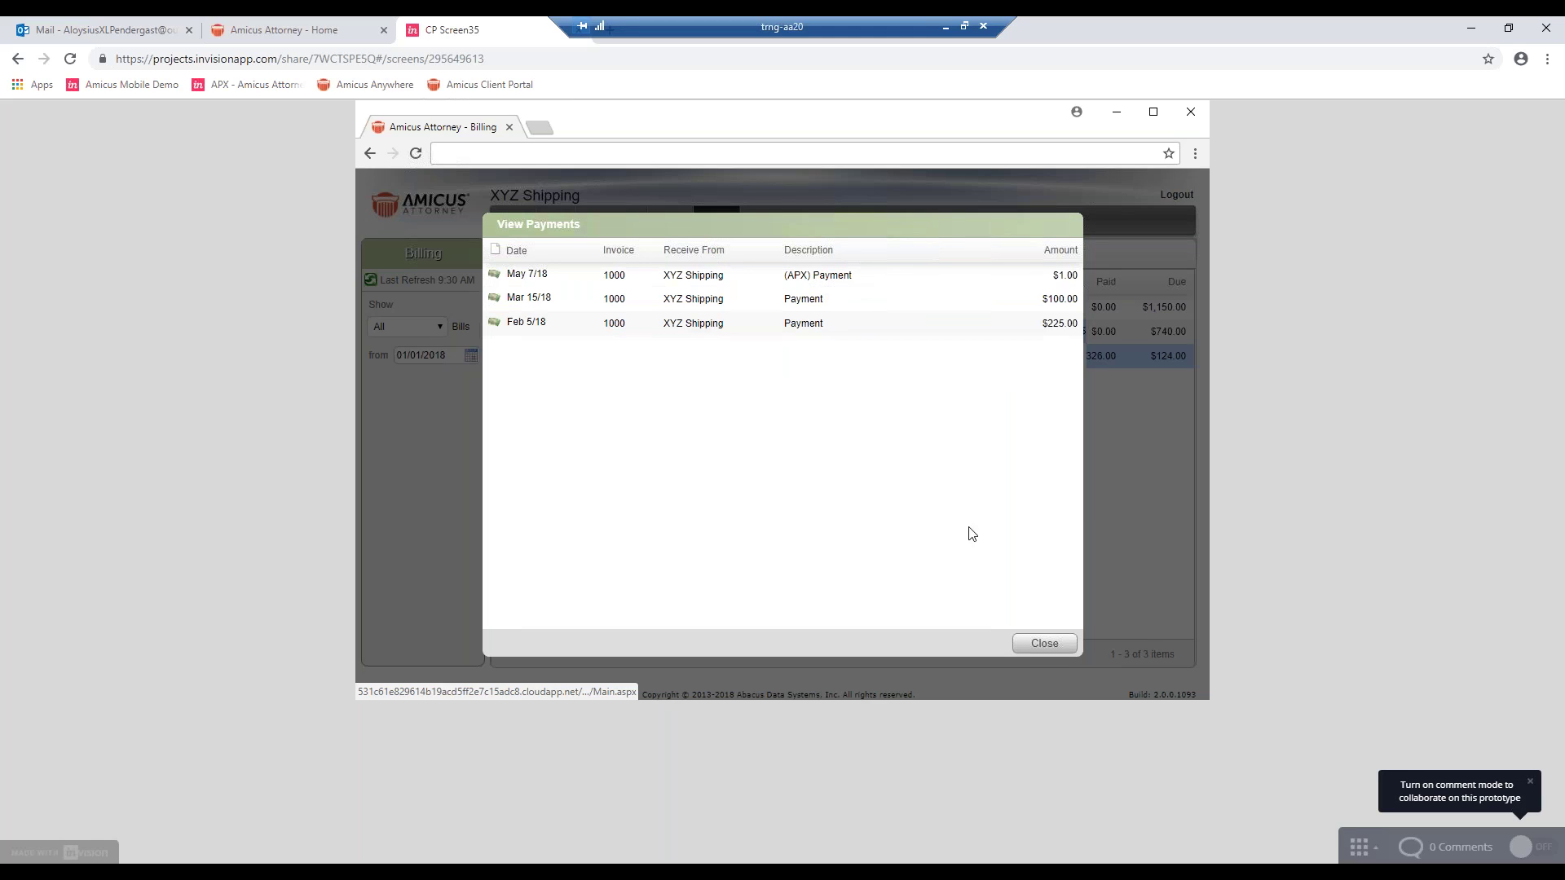
Close the invoice's payments view and log out of the demo portal, returning to the live Client Portal page
left_click(1040, 644)
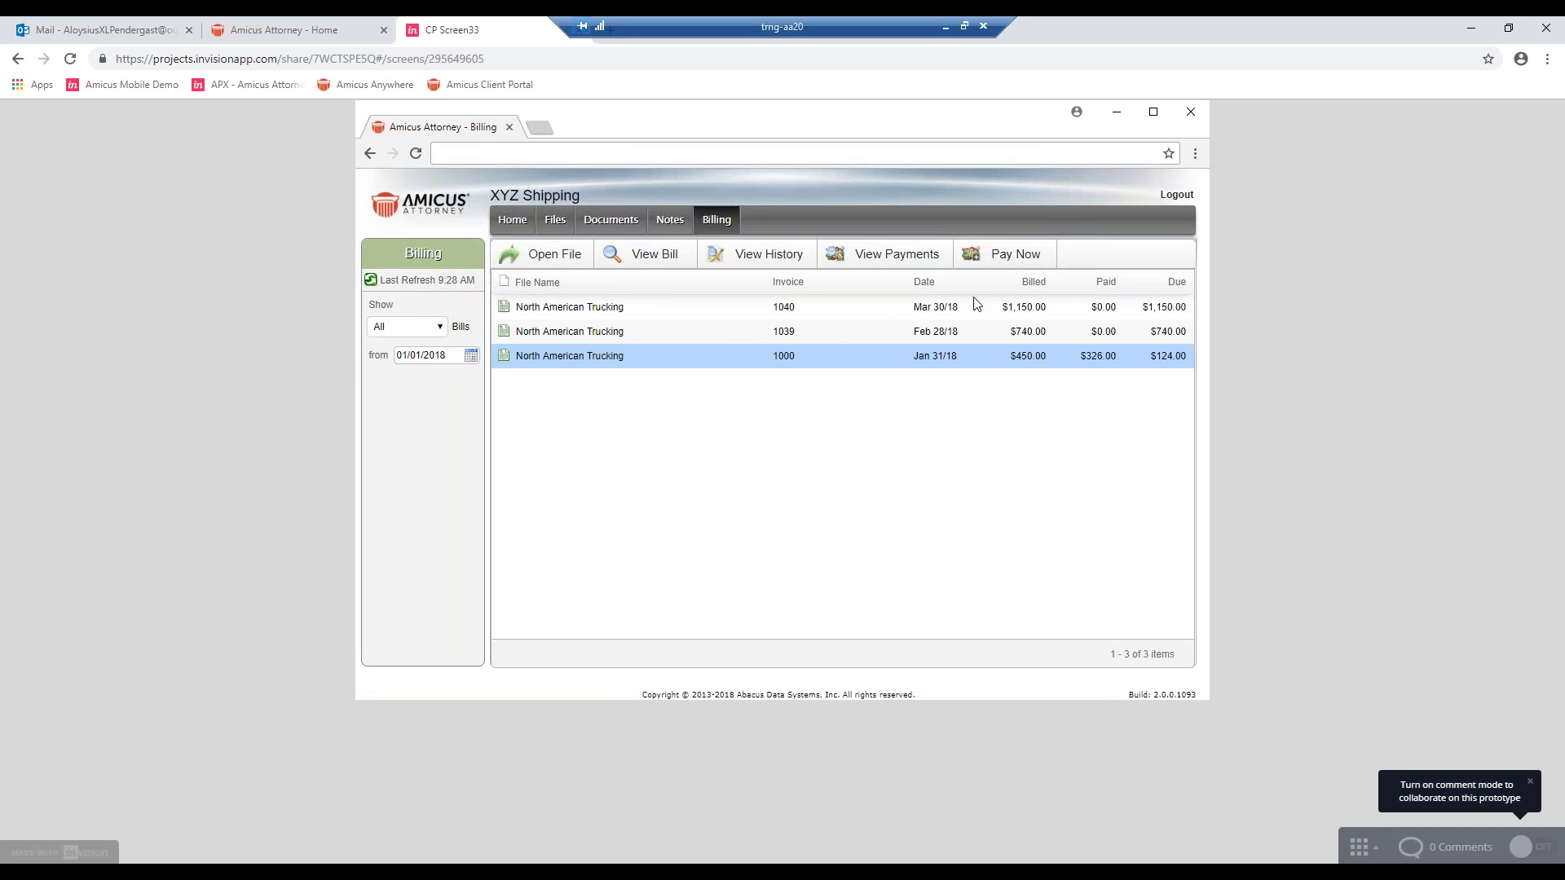
left_click(1178, 195)
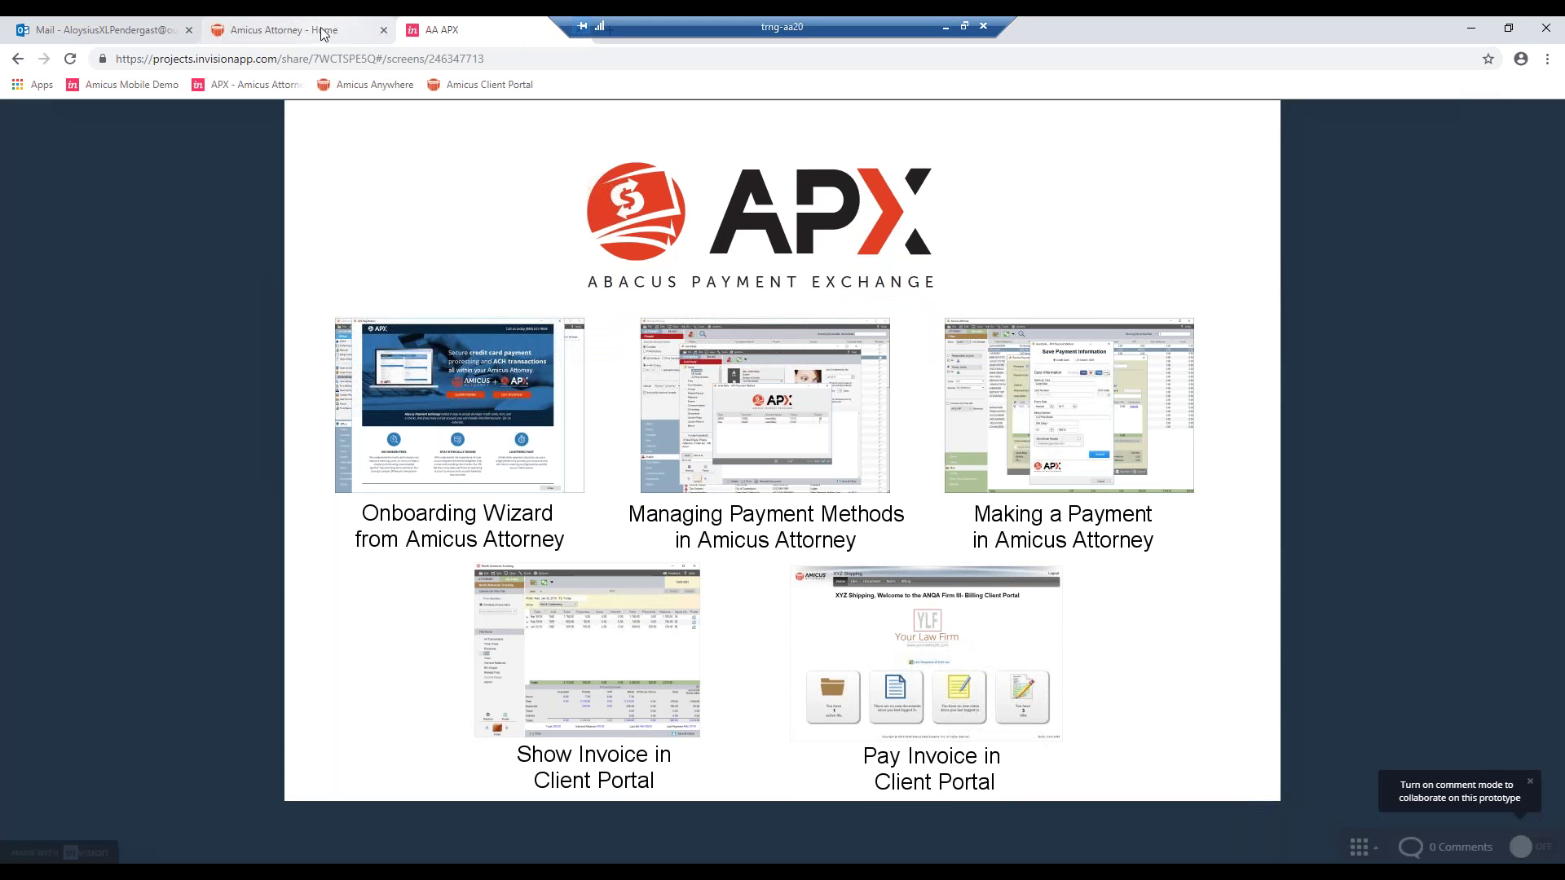
left_click(353, 27)
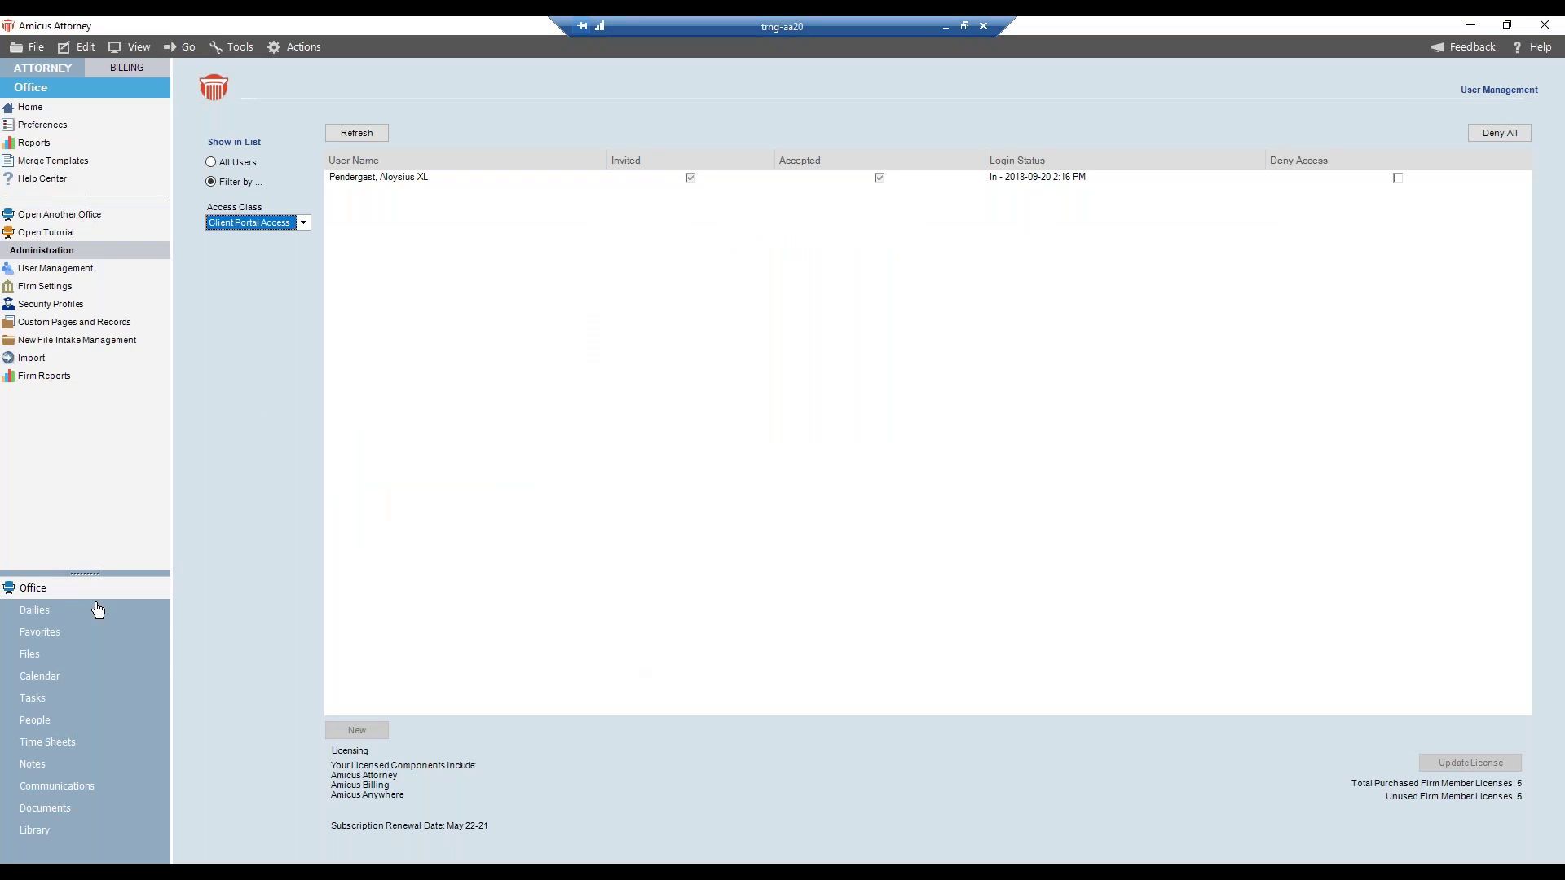
Switch to Amicus Attorney, open the Civil Litigation estate file from the active files, and show its document folders
left_click(57, 652)
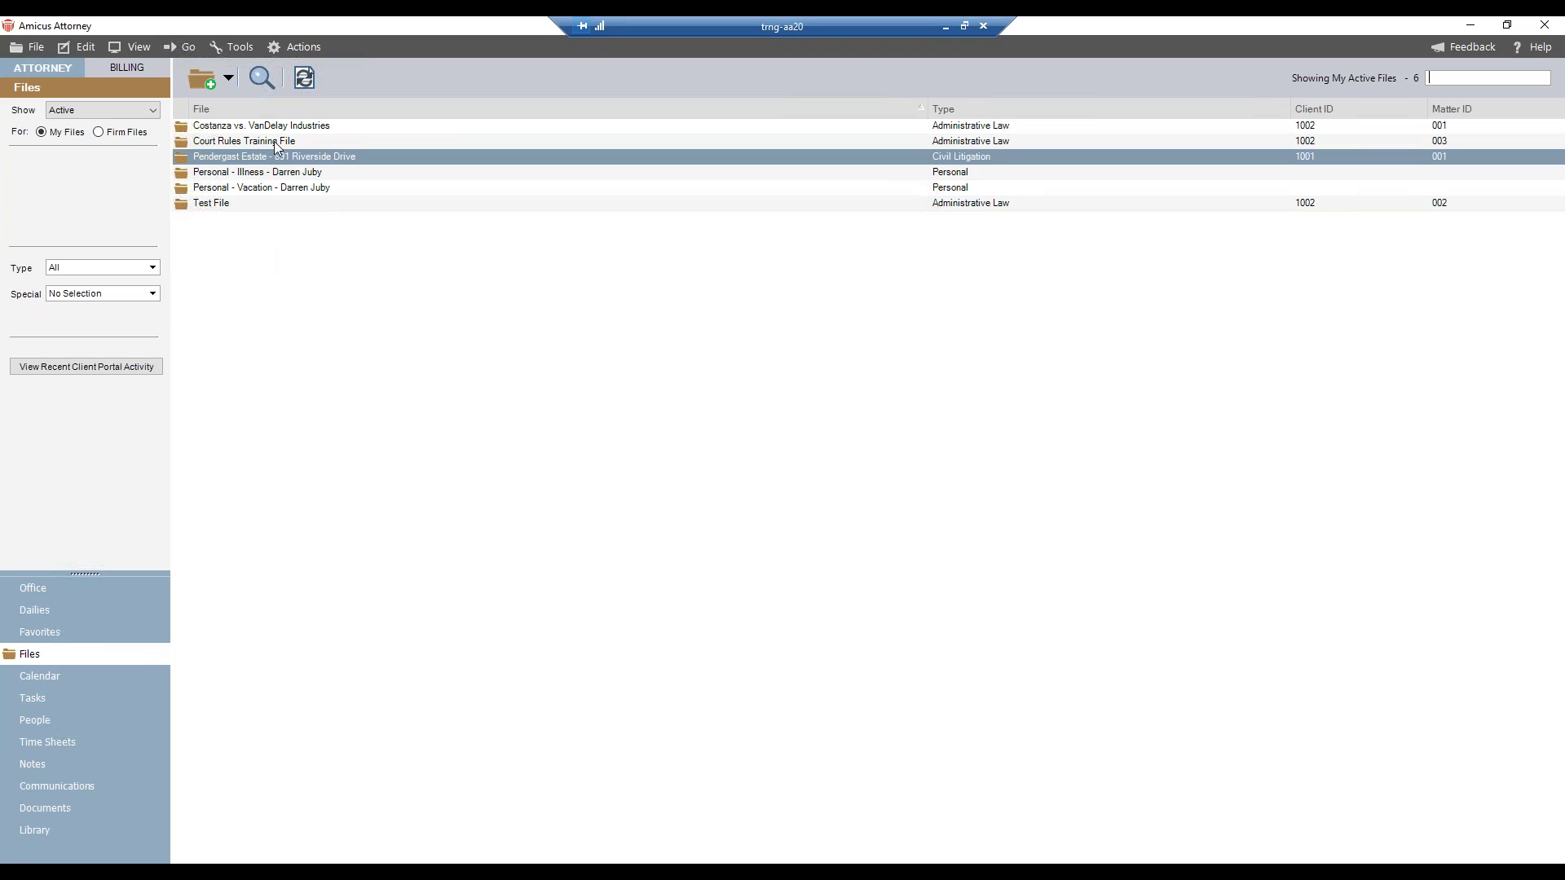
left_click(266, 159)
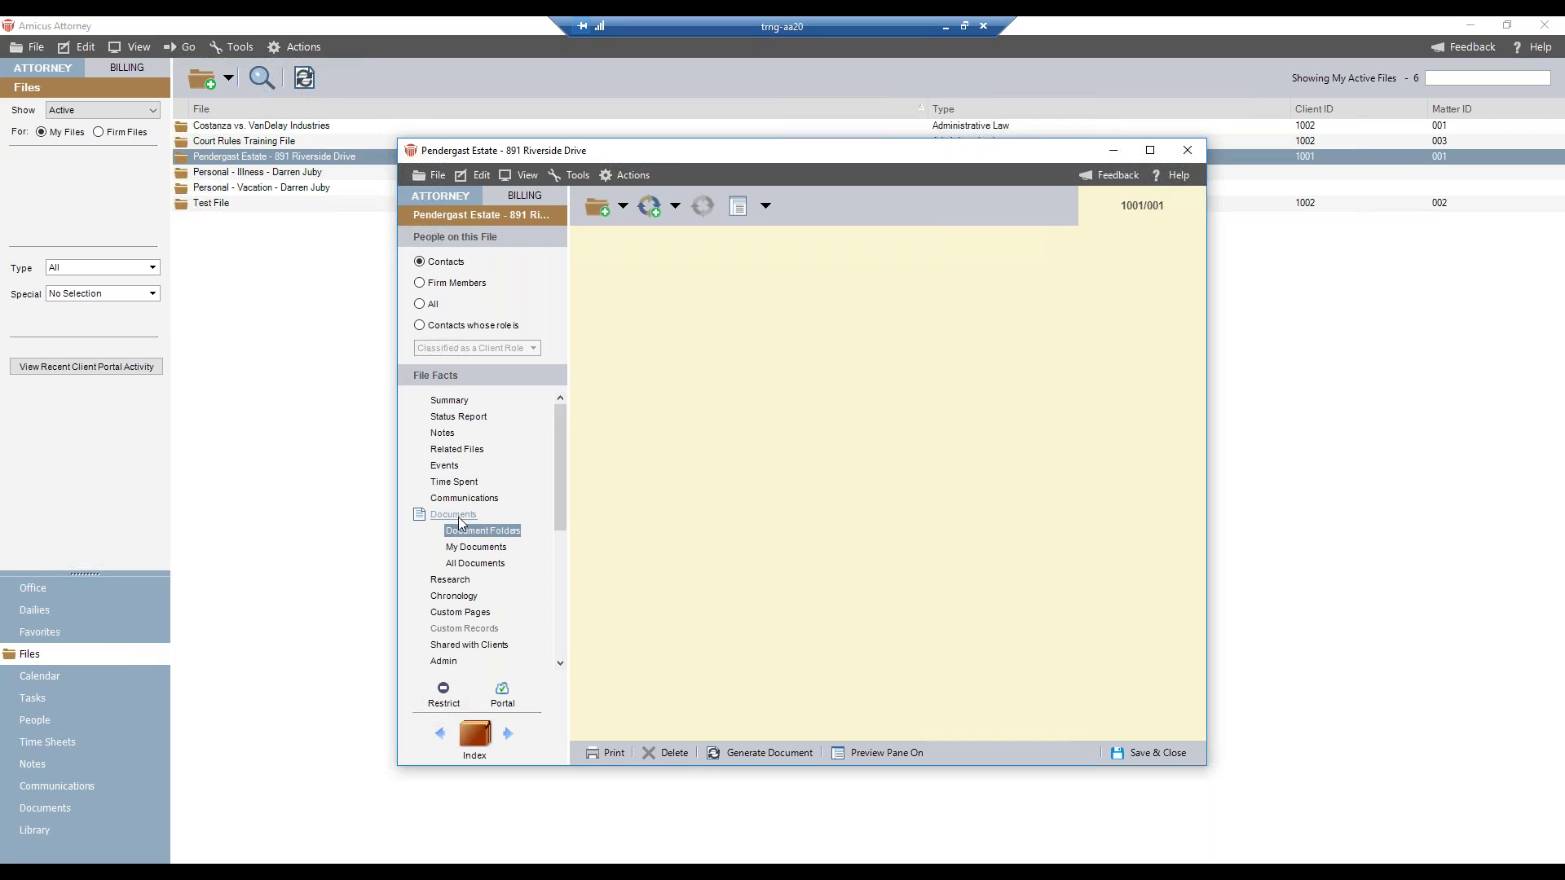
left_click(474, 531)
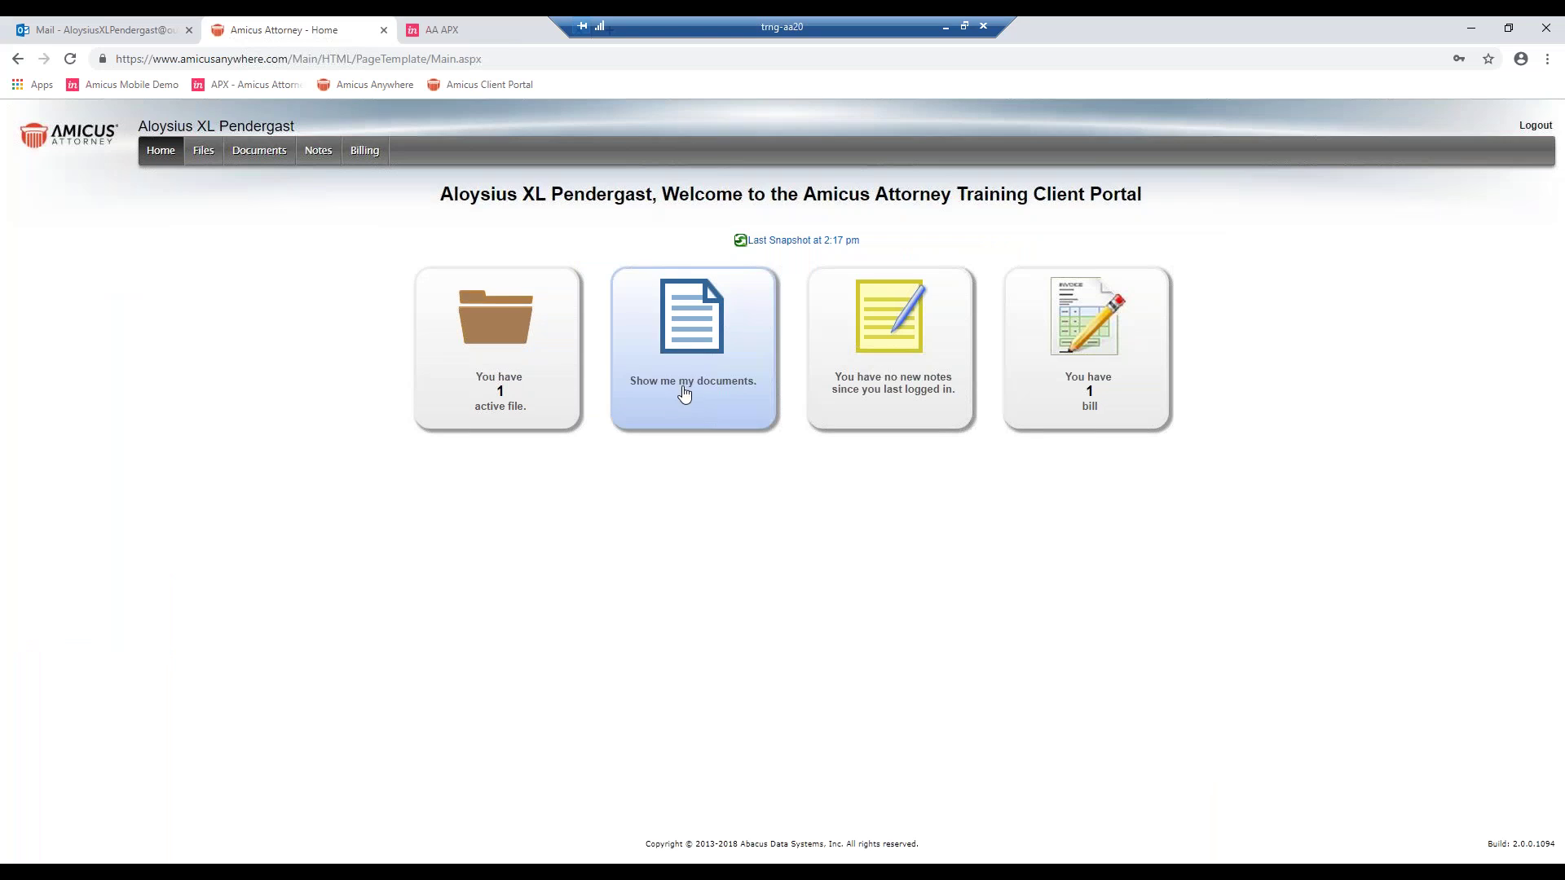
left_click(657, 870)
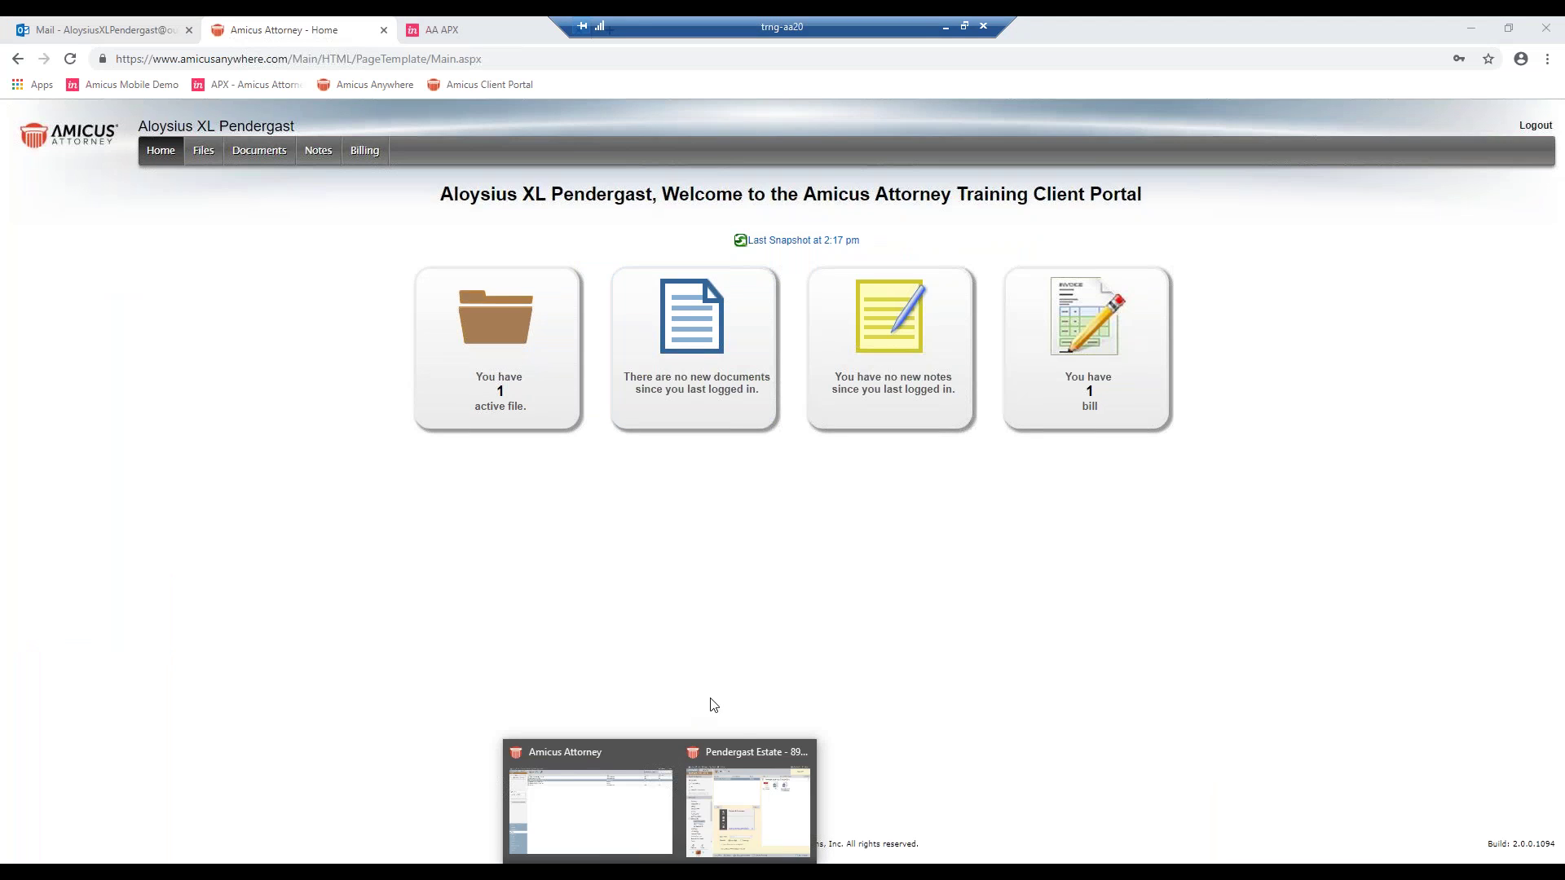
left_click(745, 743)
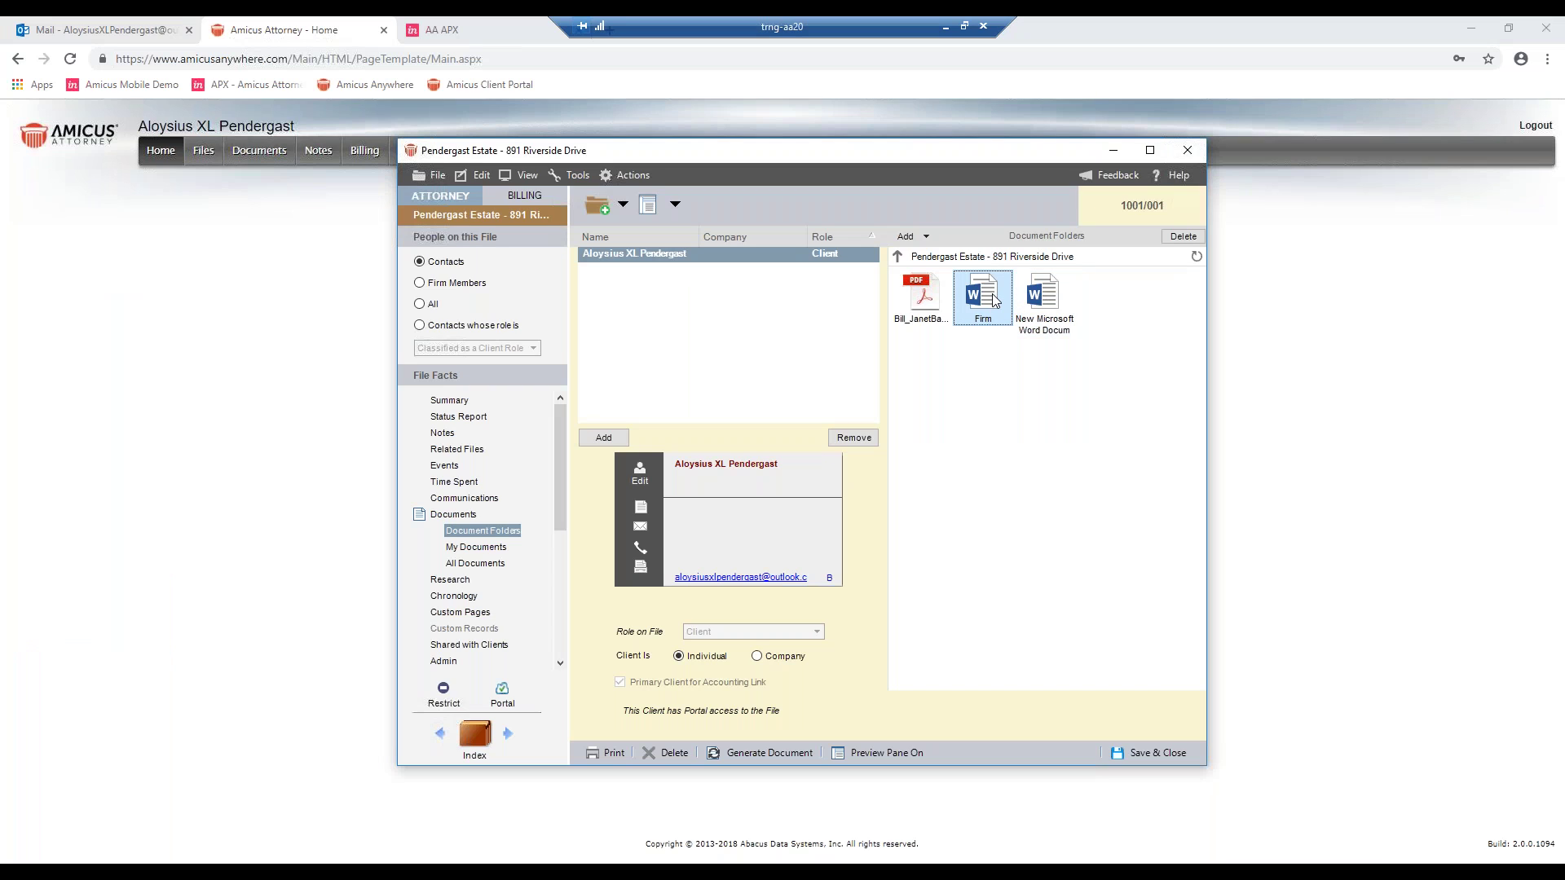
Make the Firm document visible to clients on the file who have portal access, and save the document details
double_click(992, 298)
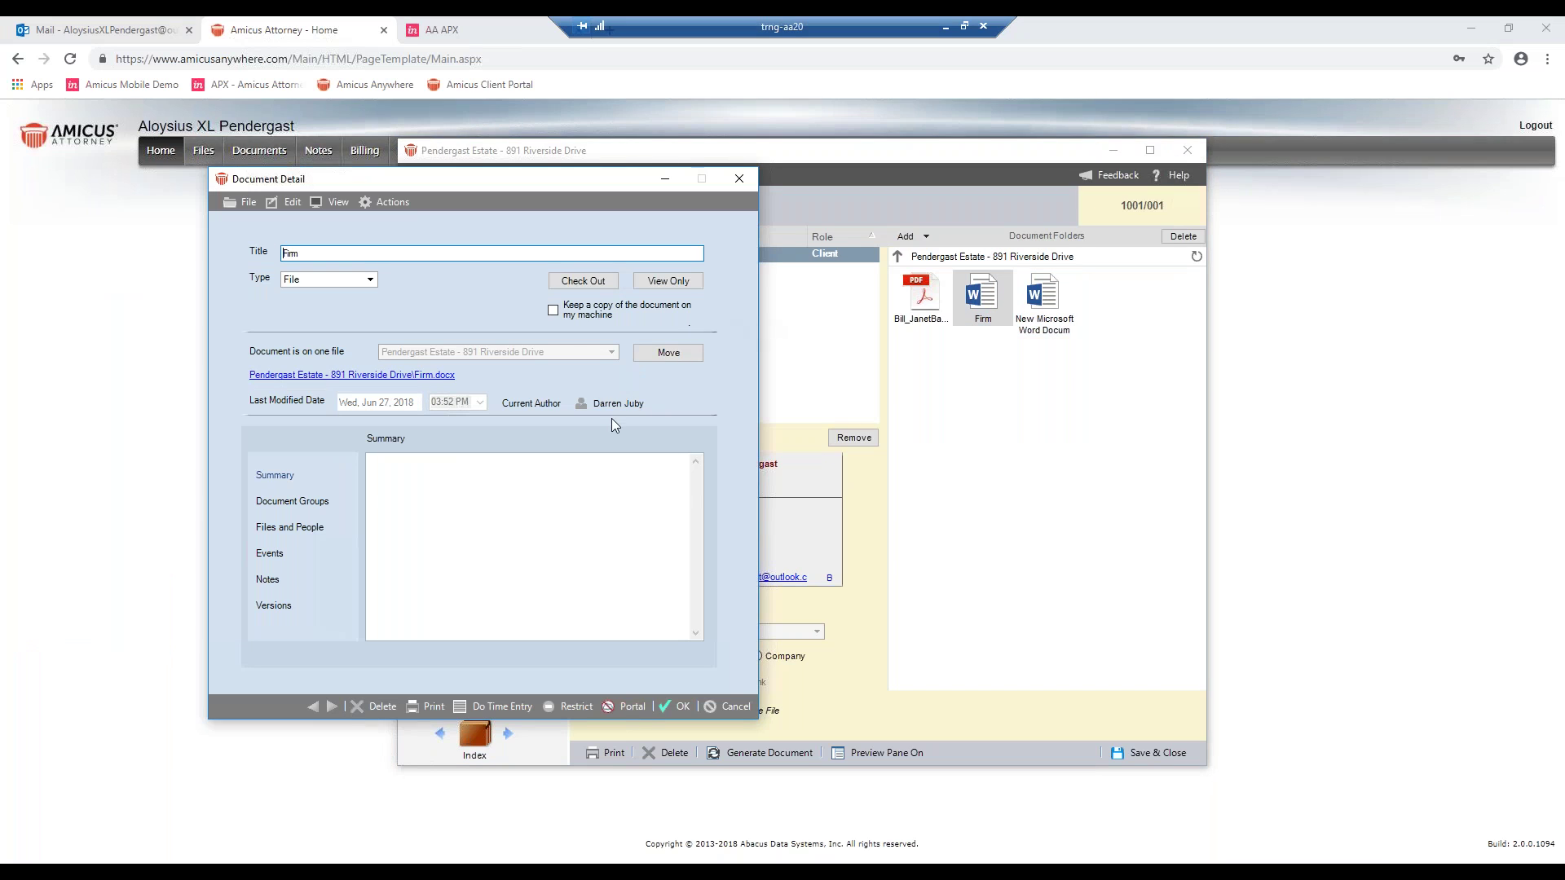
left_click(629, 707)
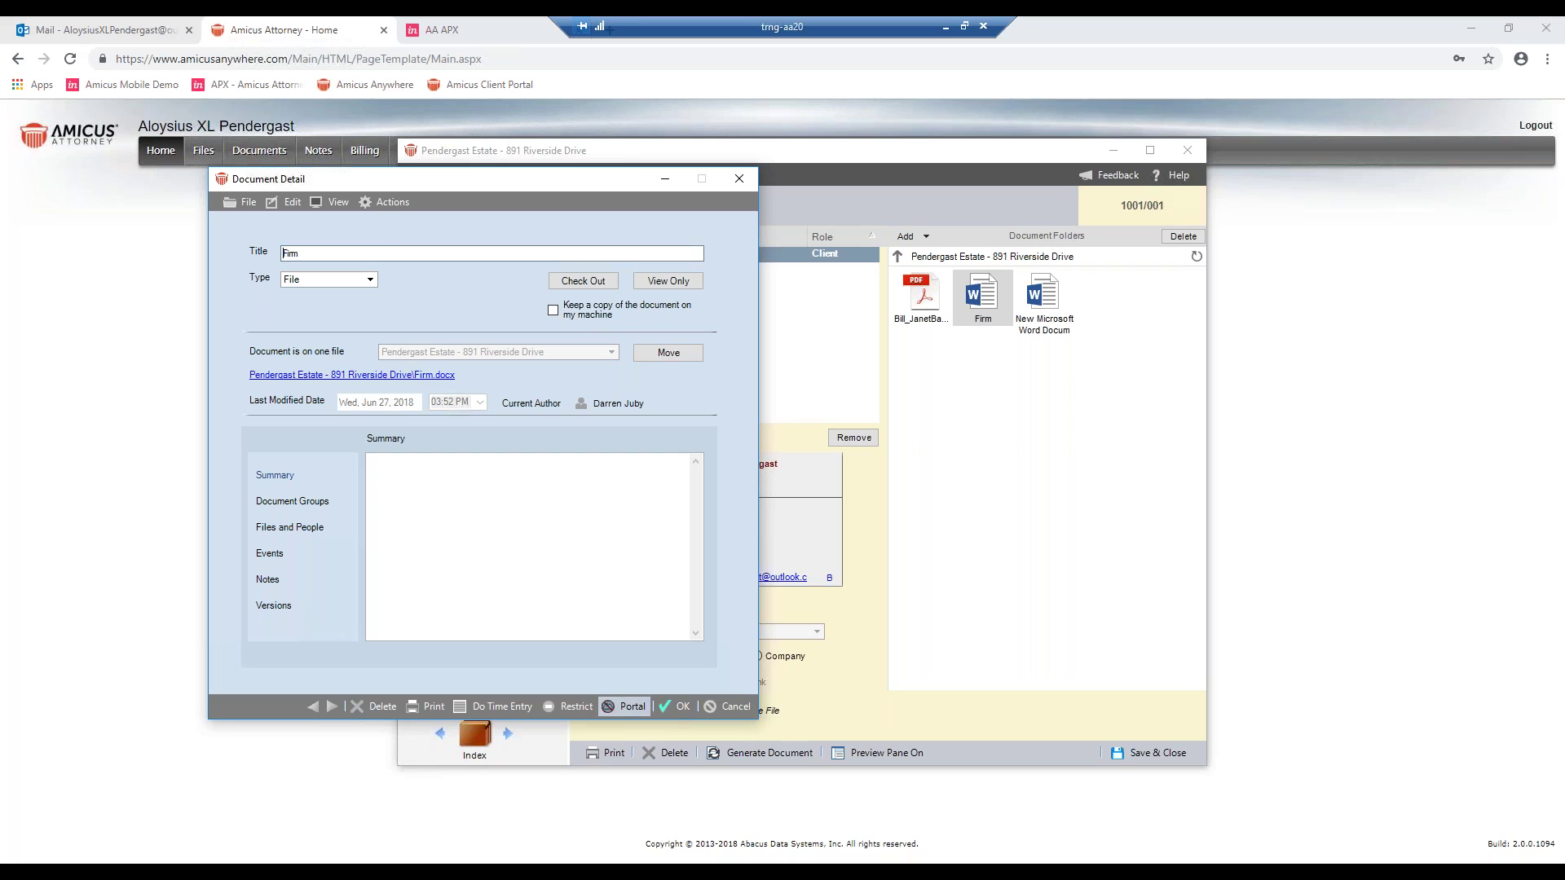
left_click(198, 128)
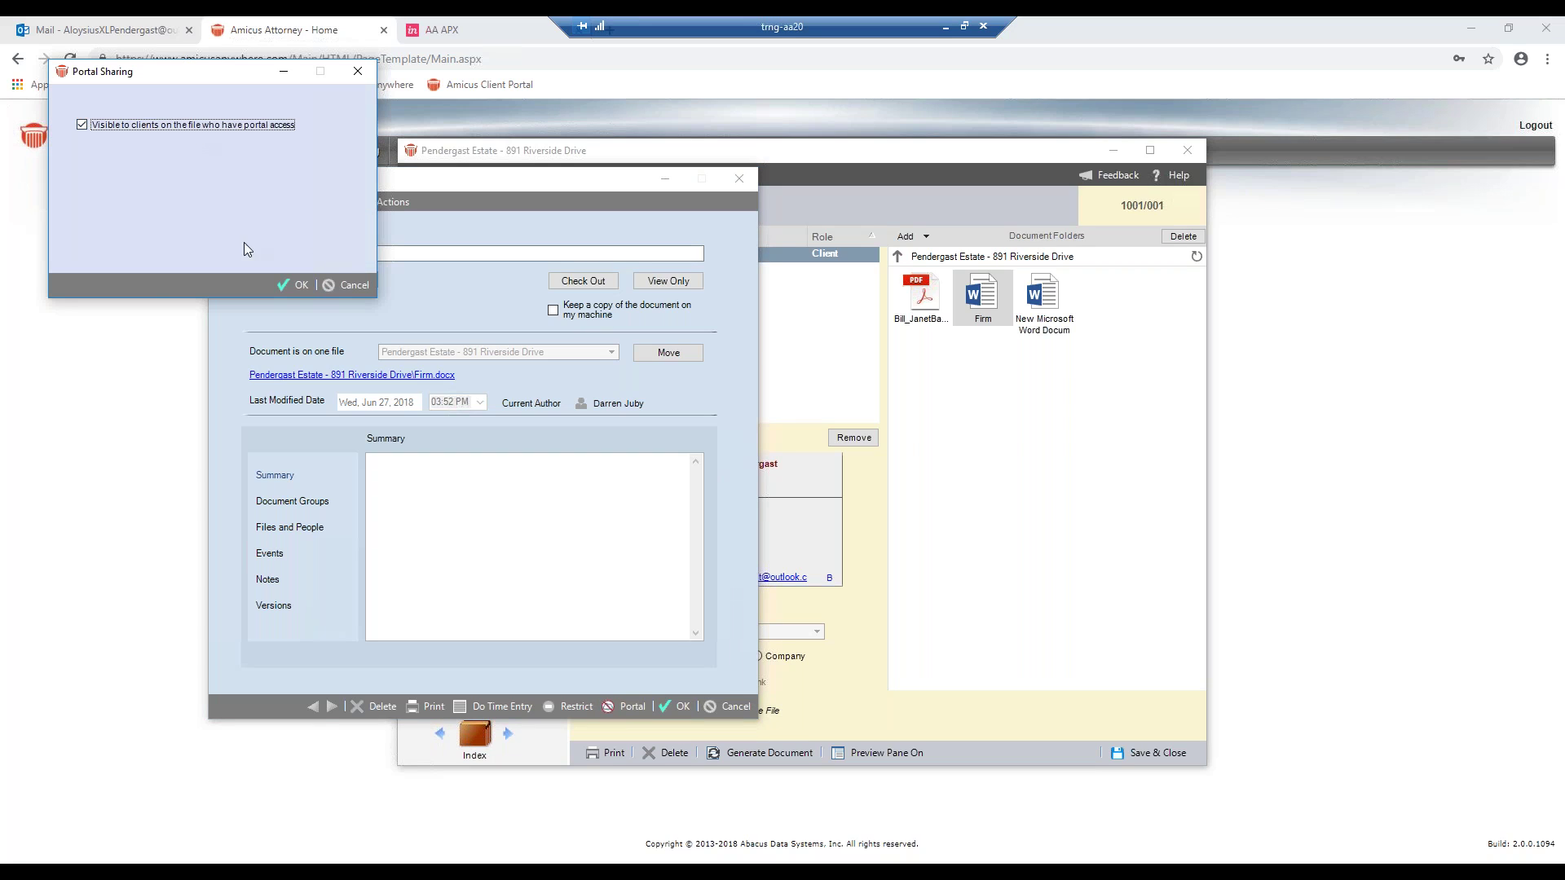
left_click(297, 287)
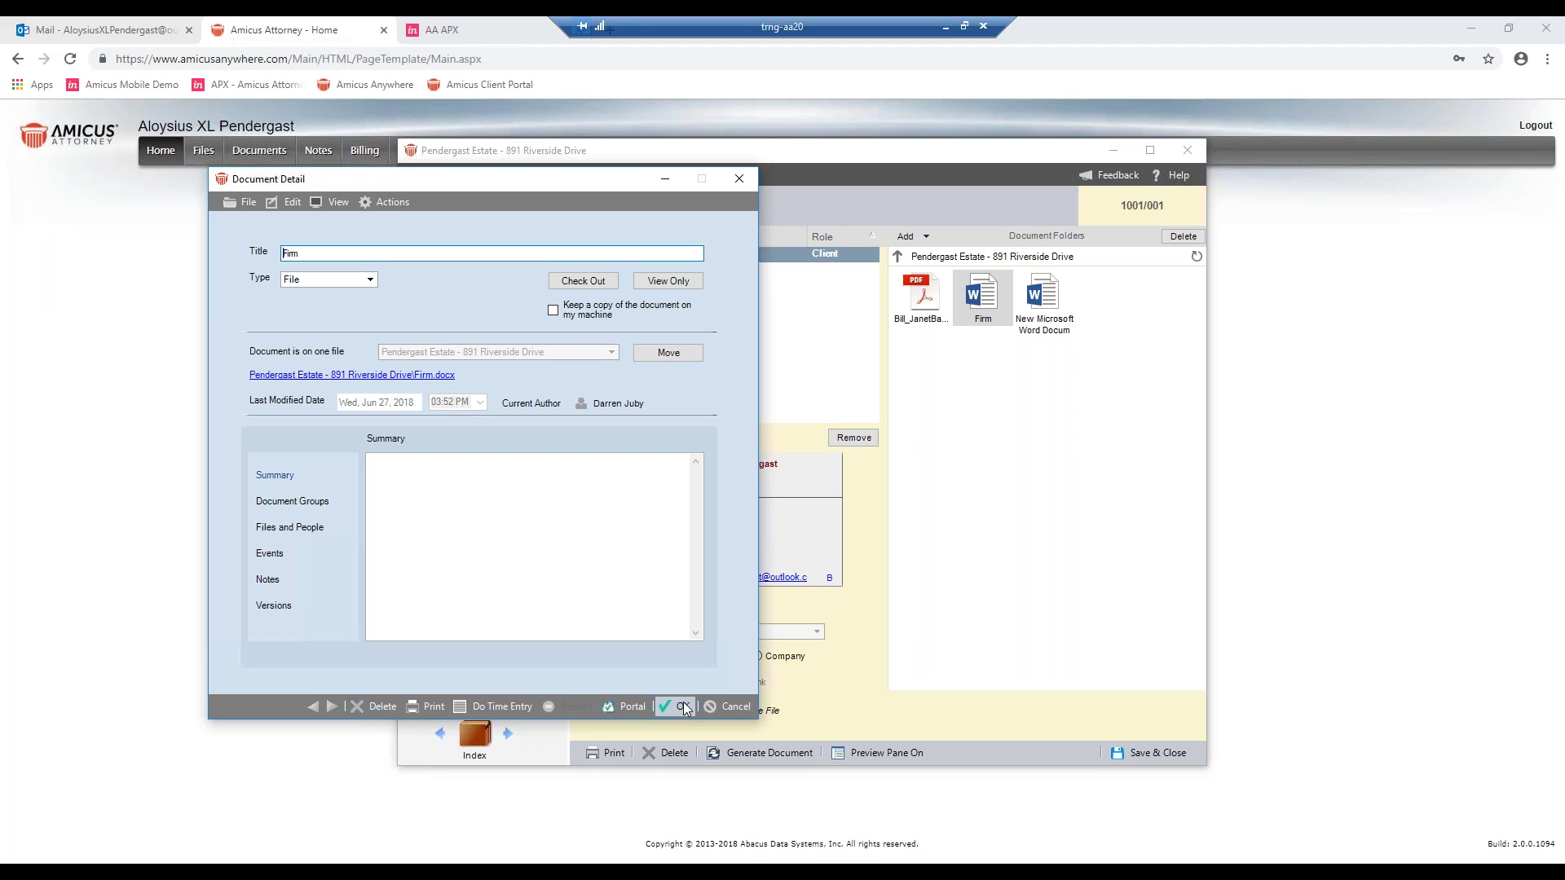
left_click(682, 707)
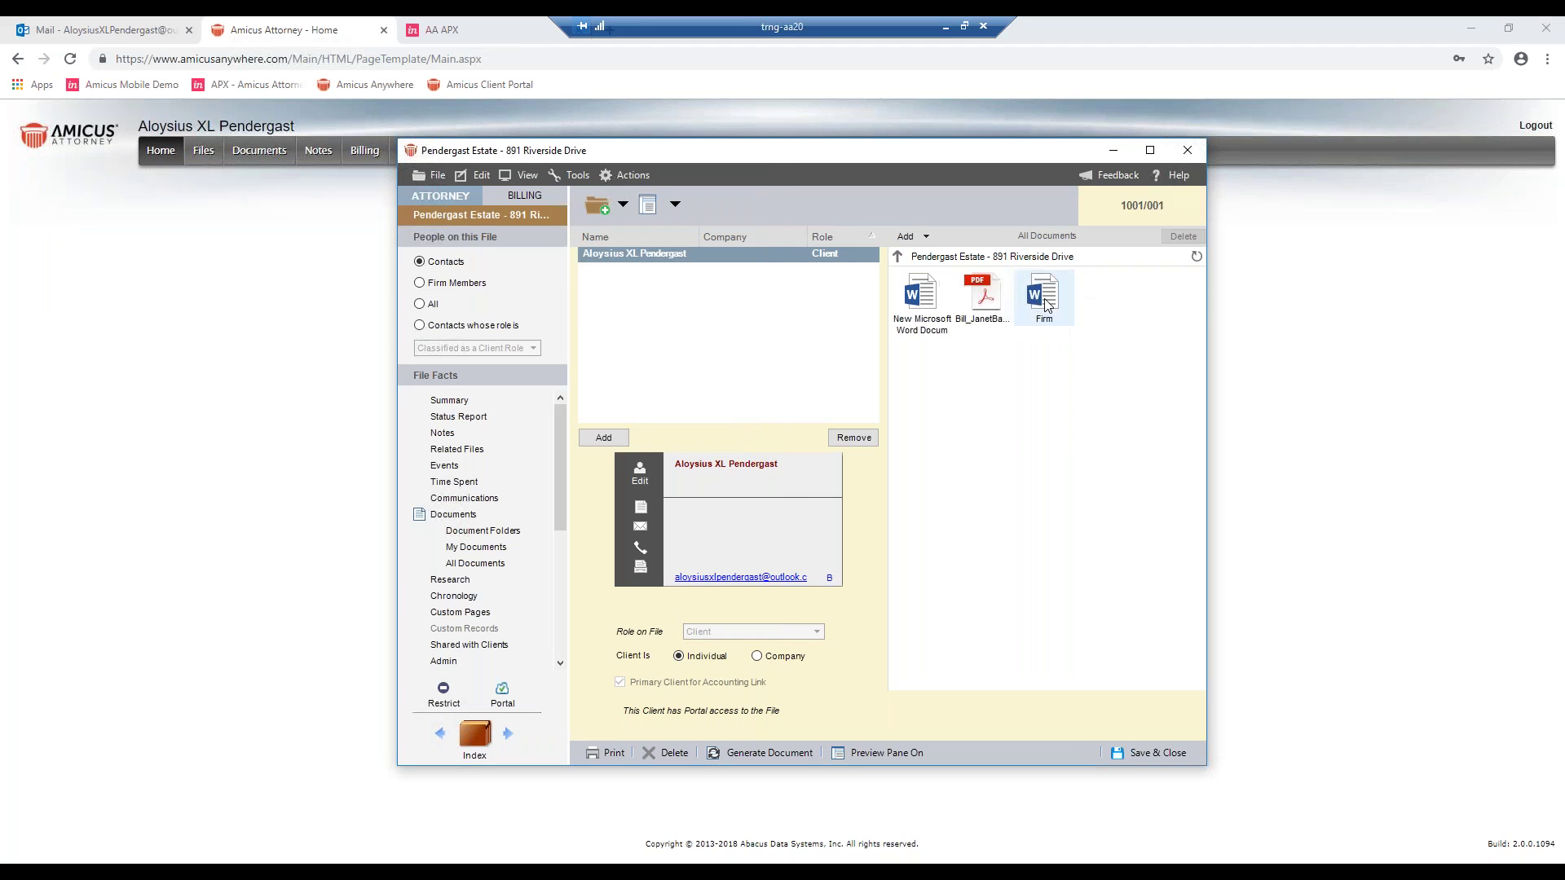
Check the portal sharing status in the New Microsoft Word Document's details, and close them without changes
left_click(925, 305)
double_click(925, 305)
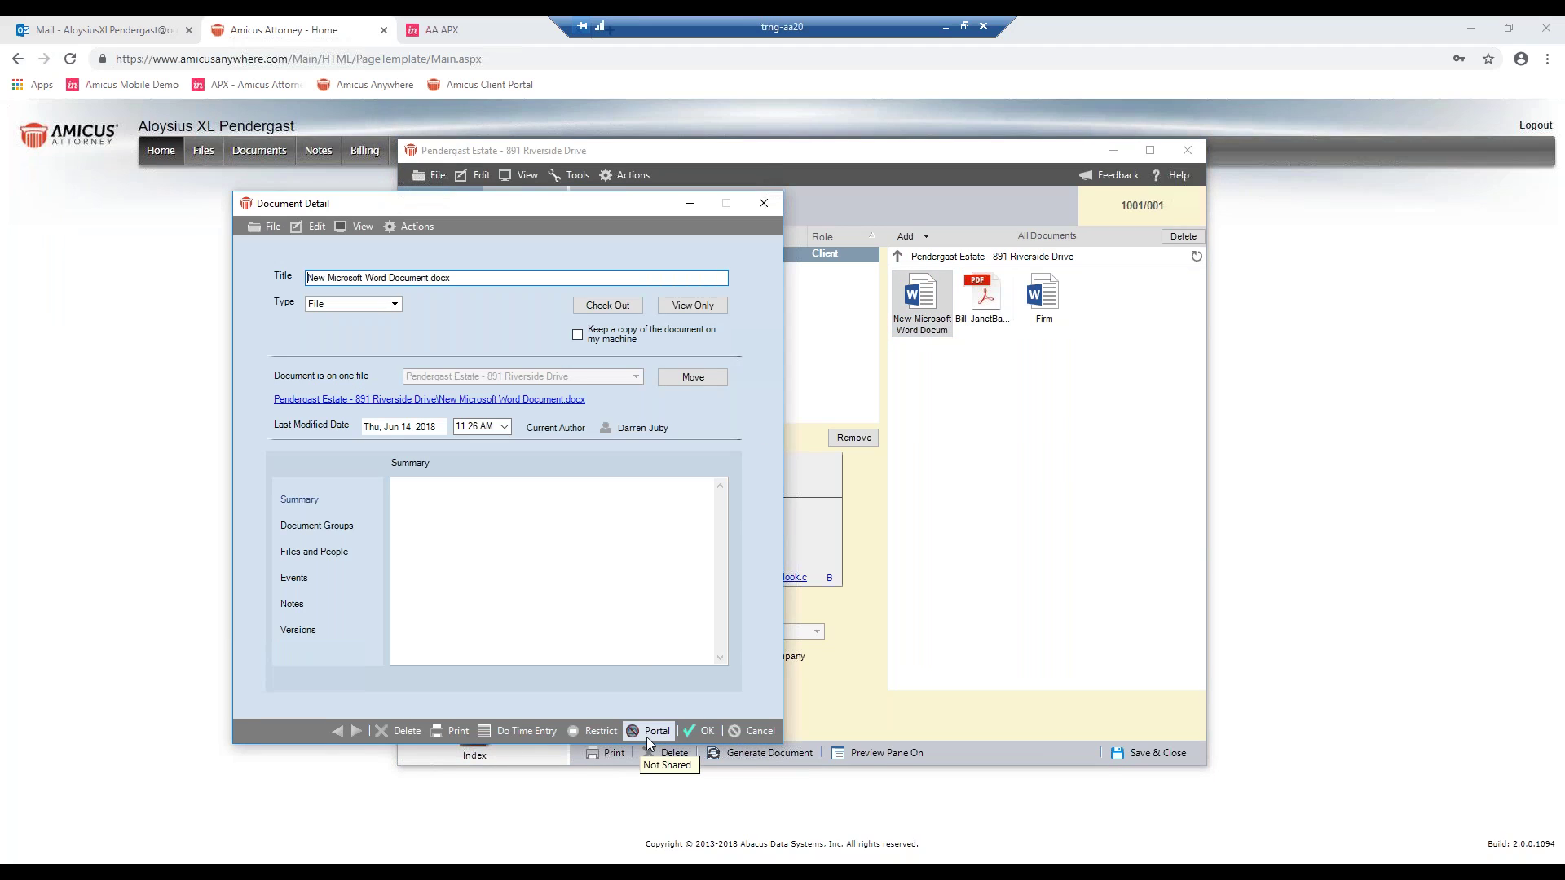
left_click(740, 730)
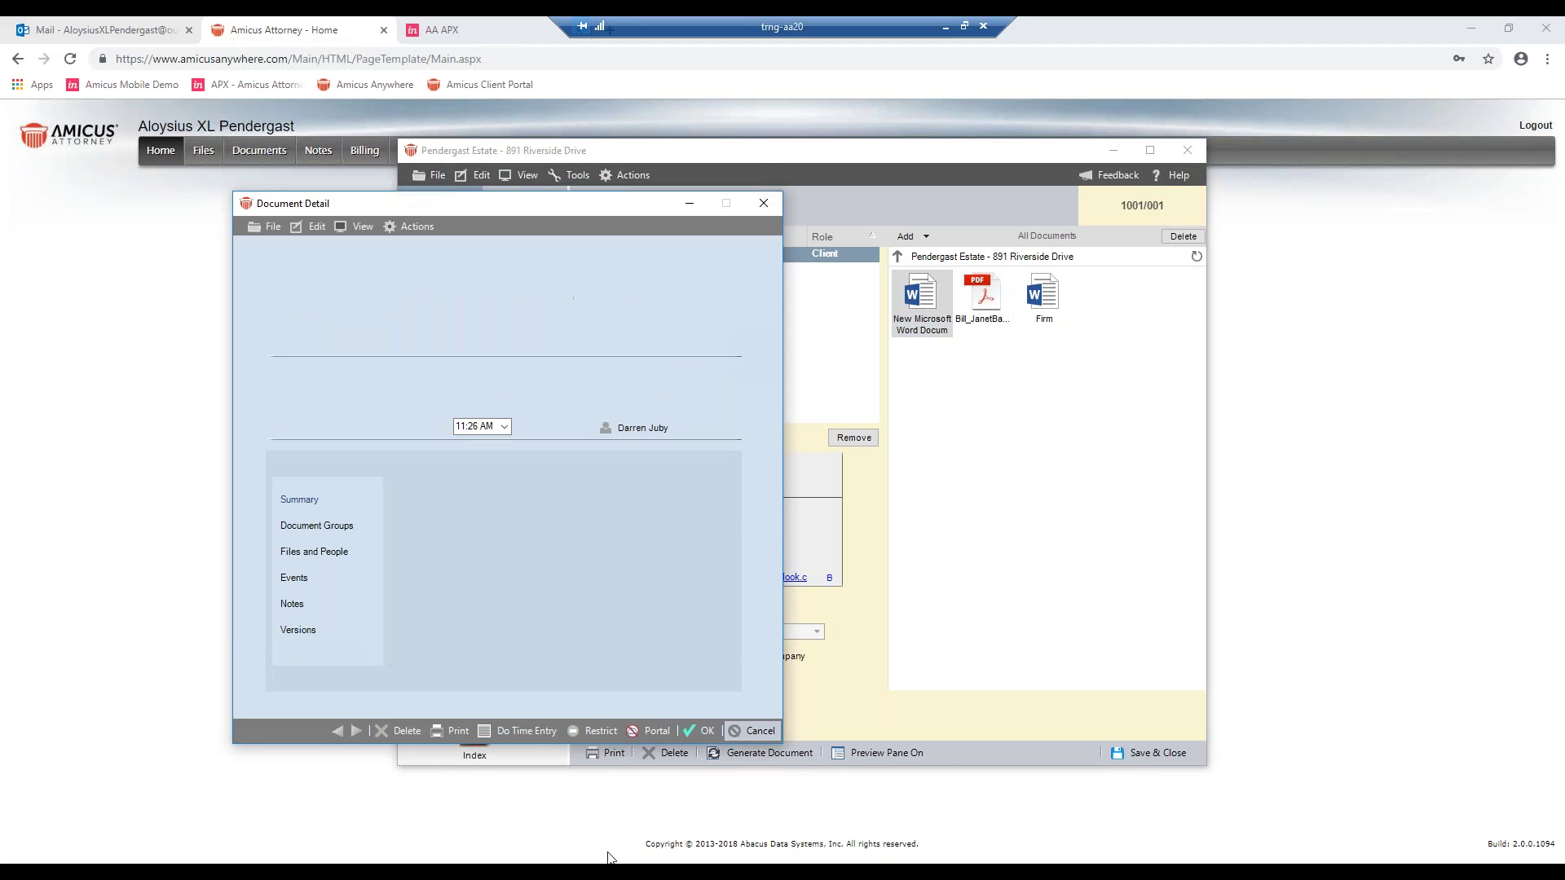
Switch to the live Client Portal in the browser, refresh its home page snapshot, and return to Amicus Attorney
left_click(279, 30)
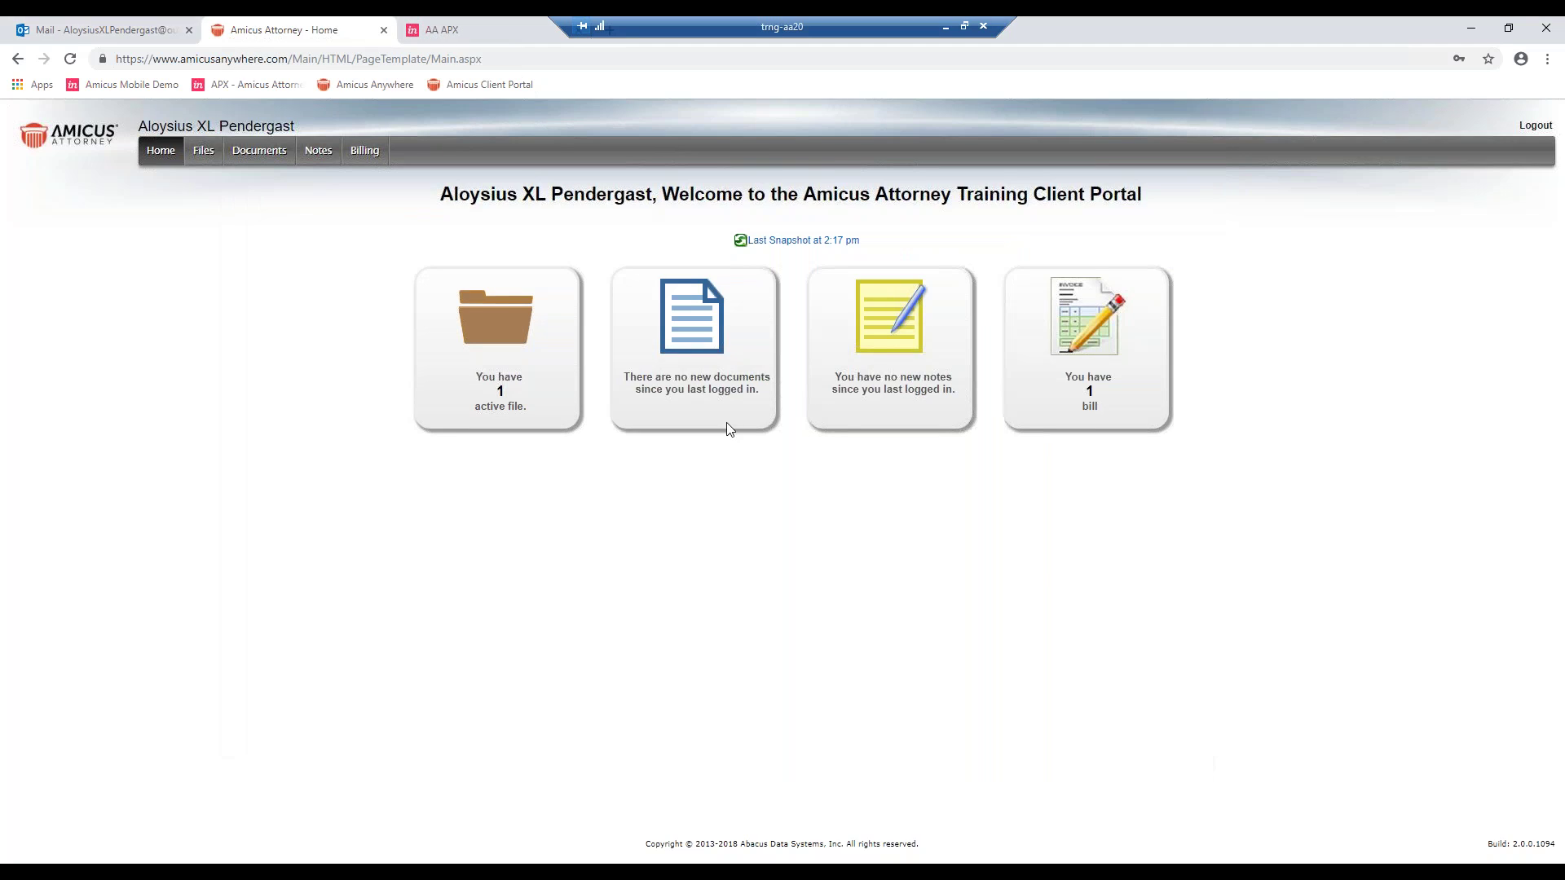
left_click(803, 239)
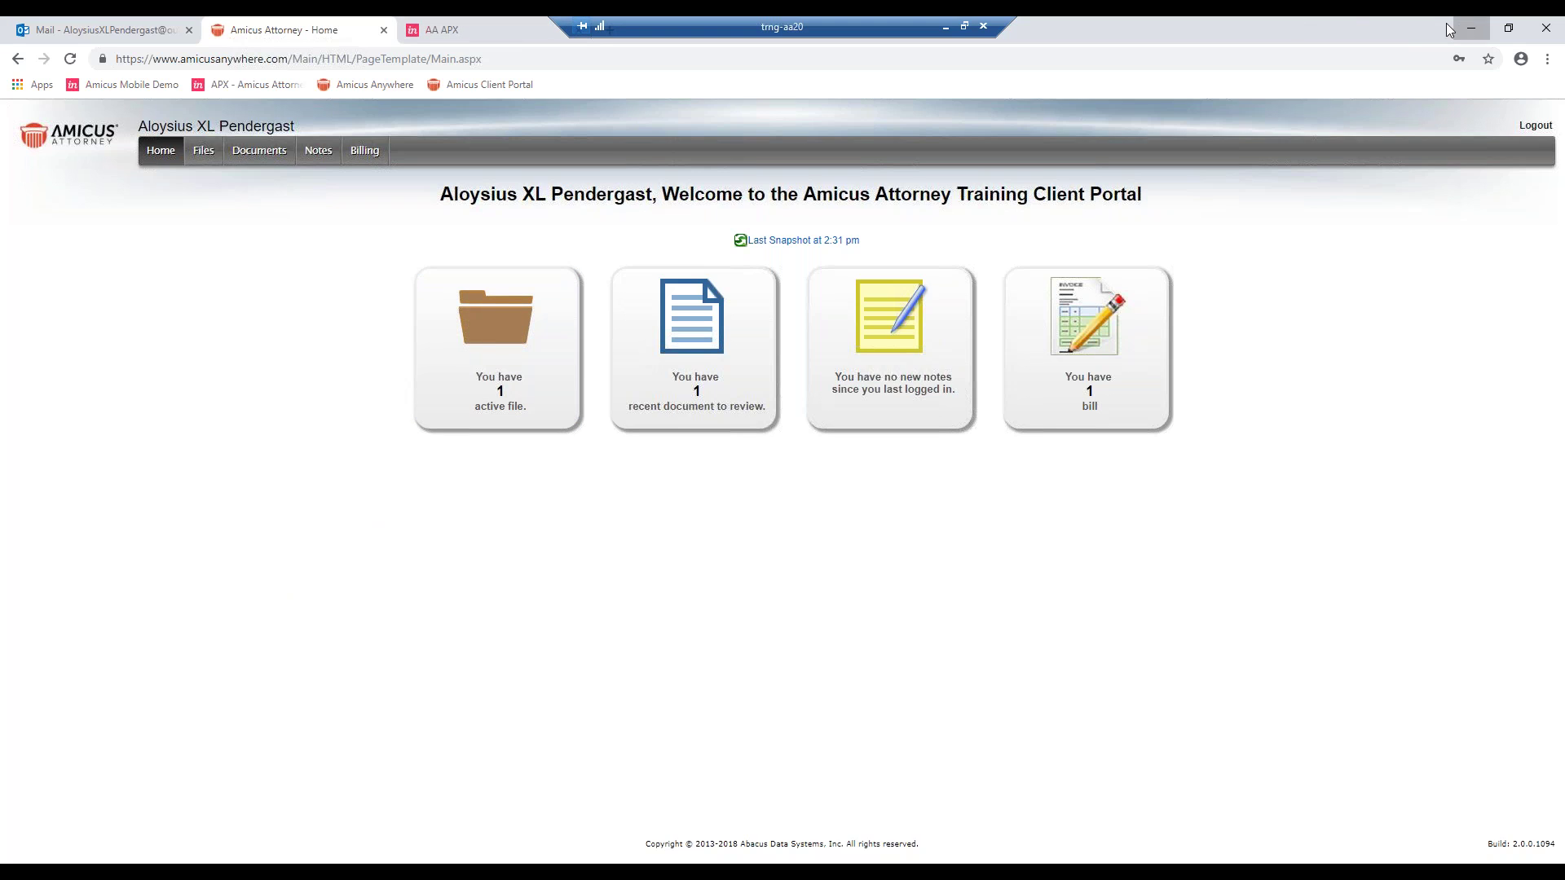
left_click(1471, 28)
Review the client's portal access settings for the estate file, and close both dialogs without changes
left_click(499, 691)
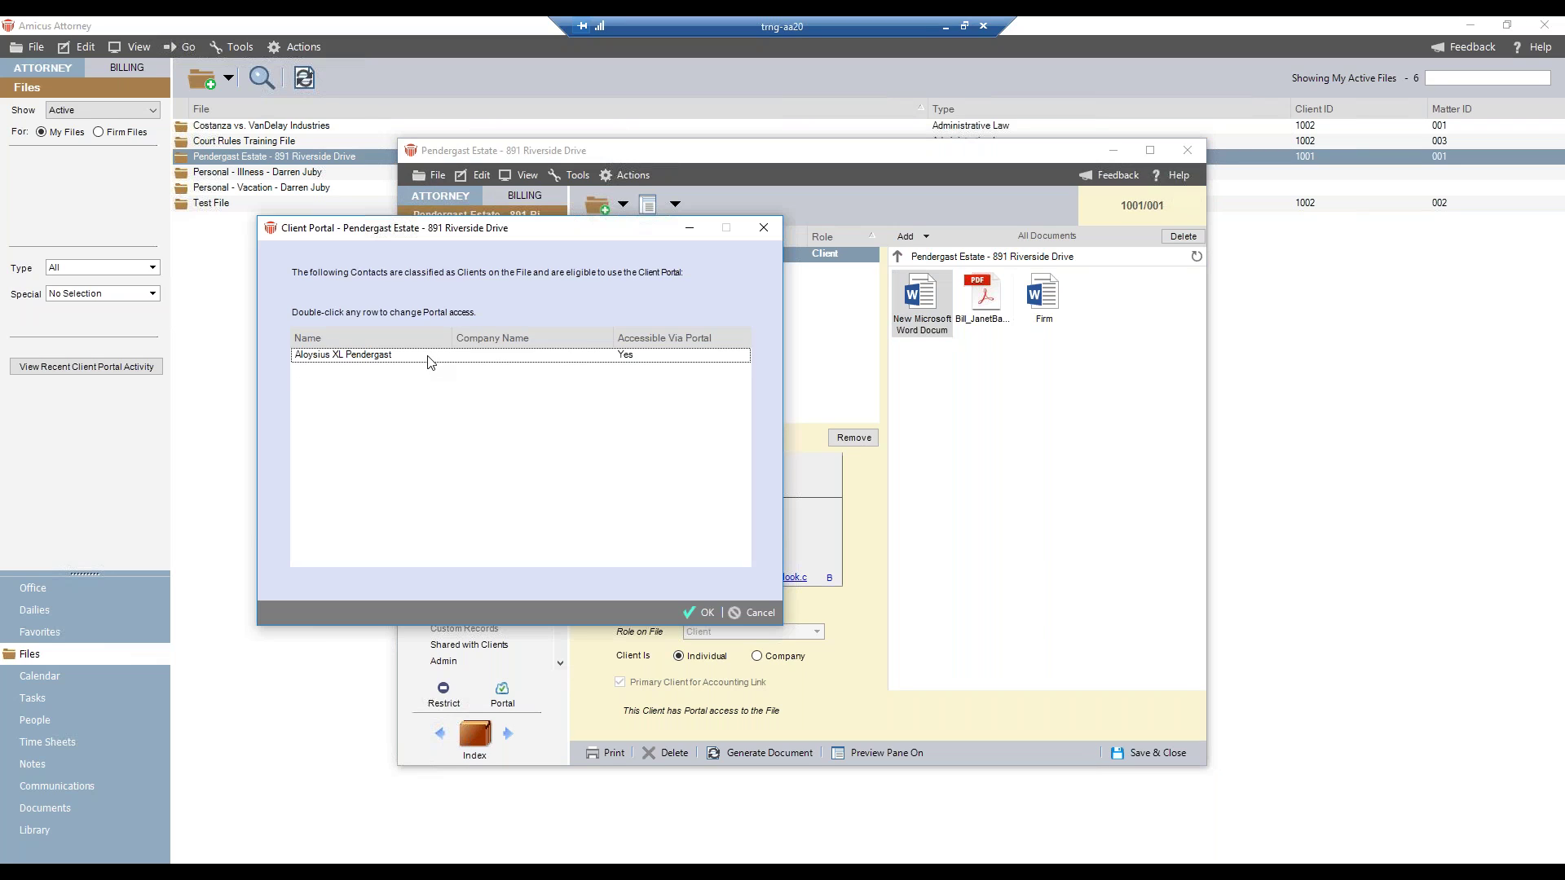
left_click(429, 356)
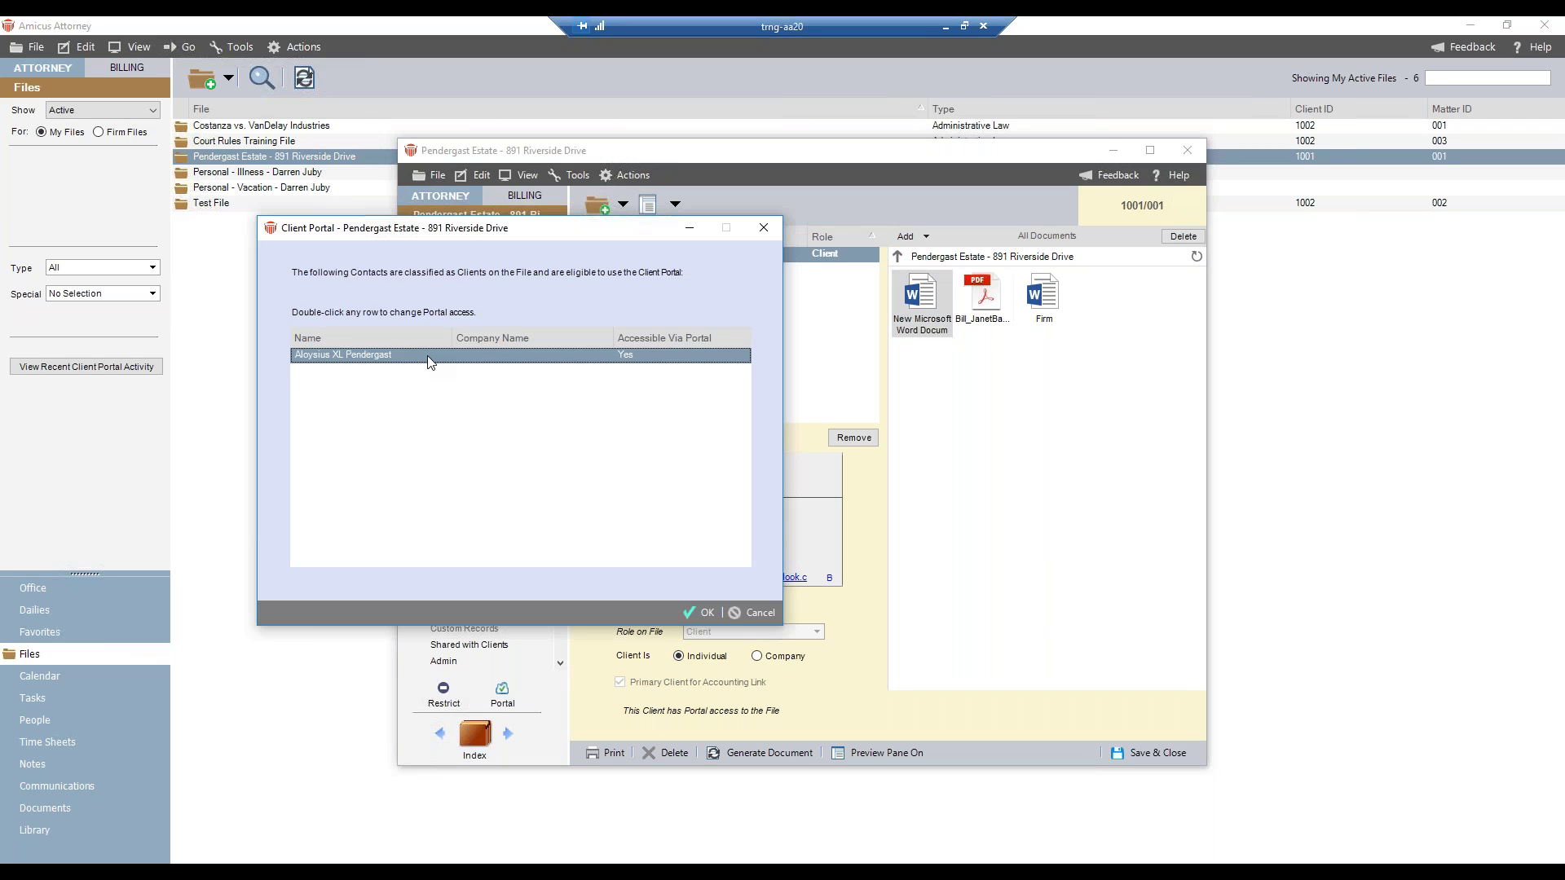
double_click(429, 357)
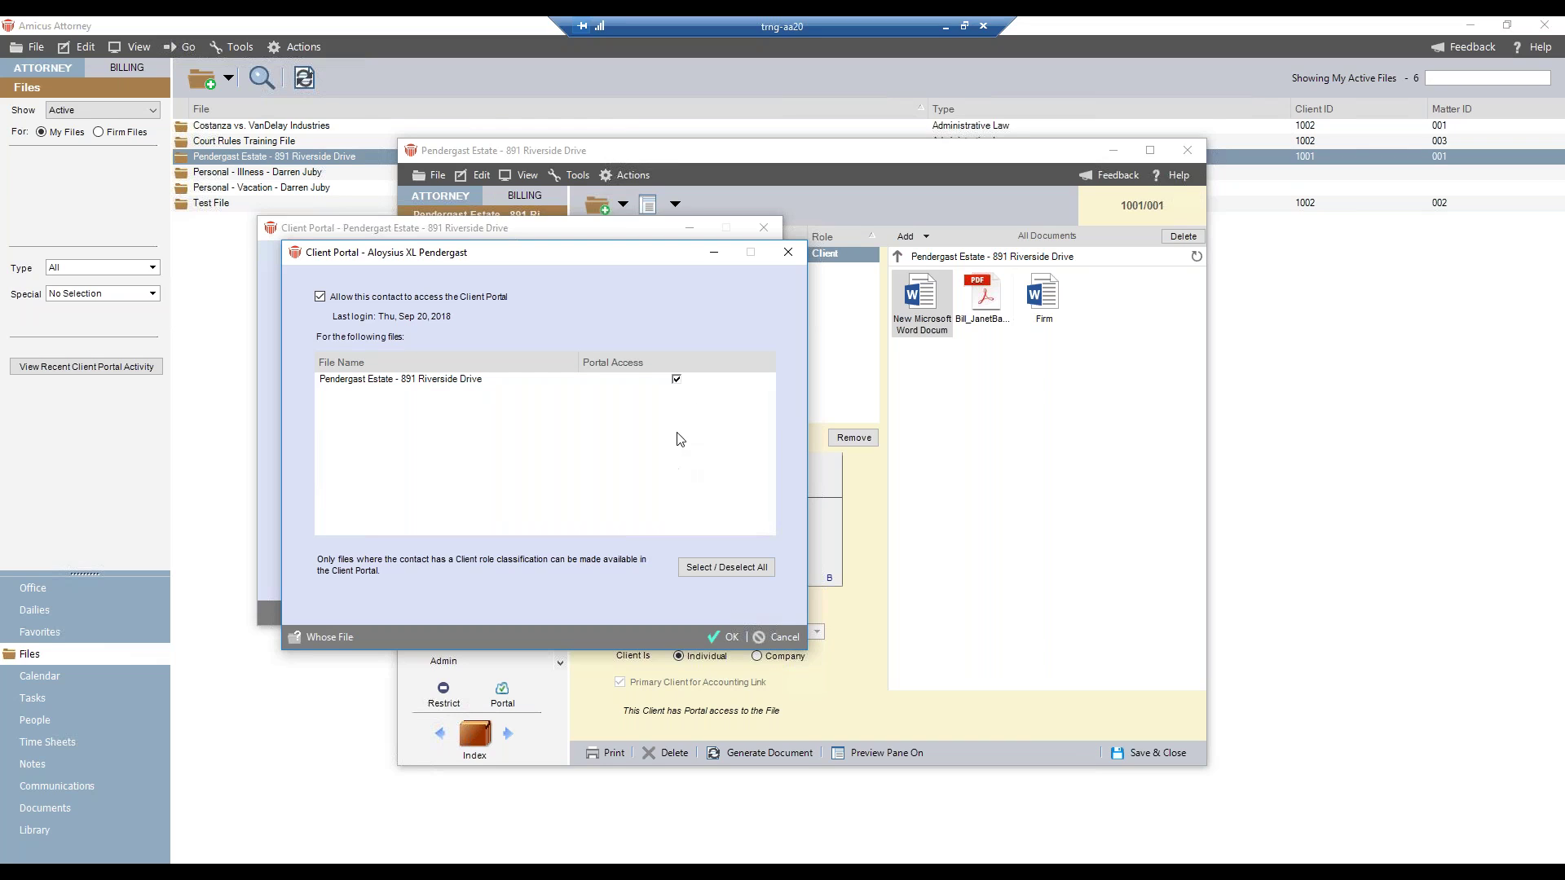
left_click(769, 634)
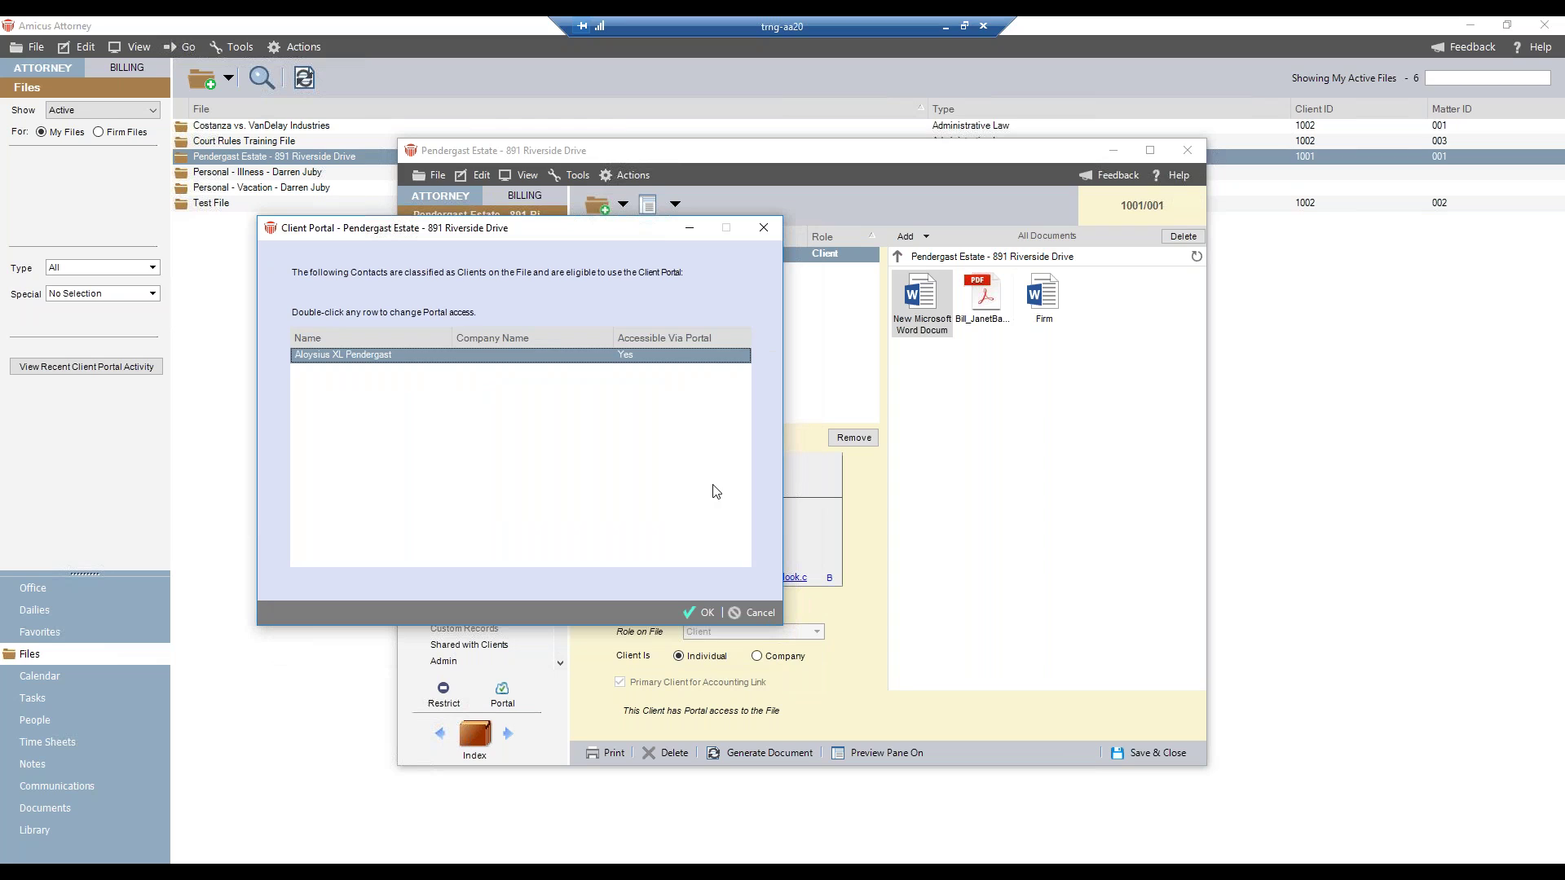
left_click(752, 613)
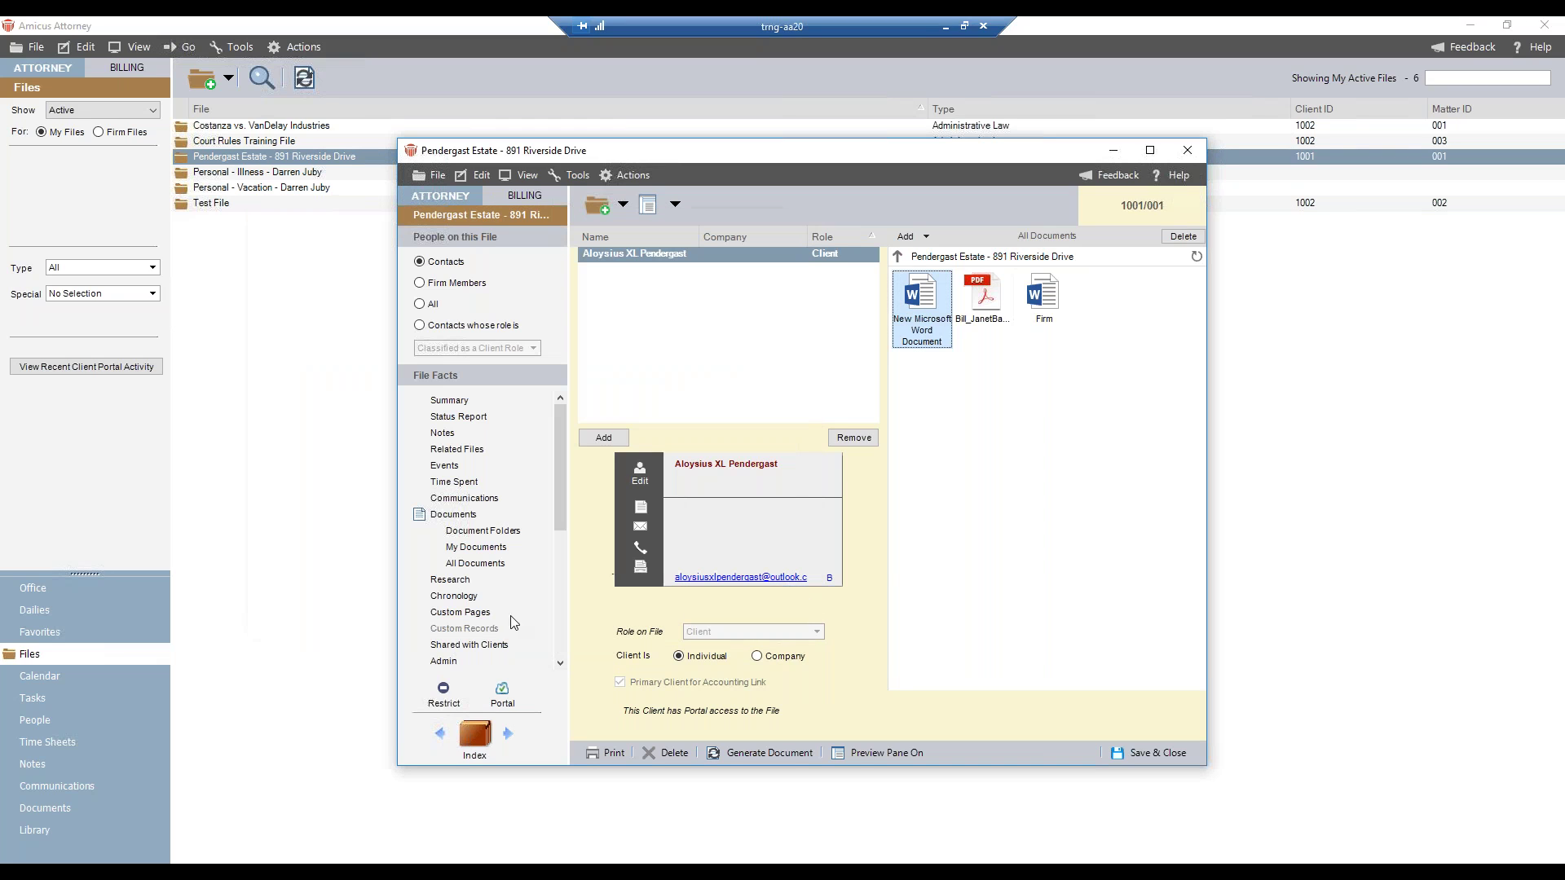
Look through the file's Admin information and examine the sharing option for new bills in its billing Bill Settings
left_click(447, 665)
left_click_drag(560, 511, 560, 584)
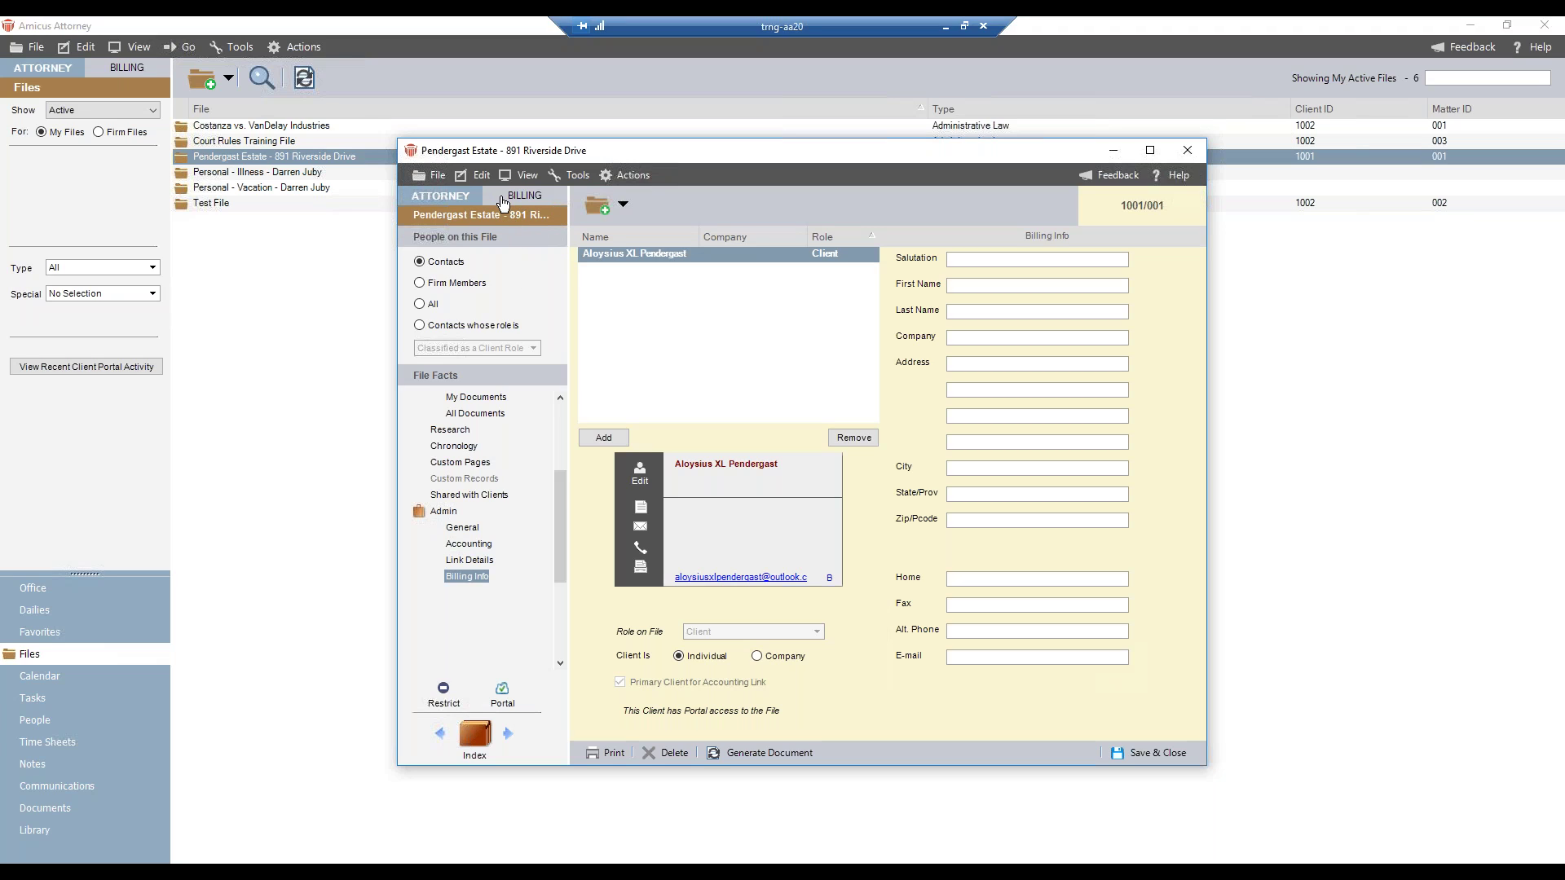
left_click(503, 203)
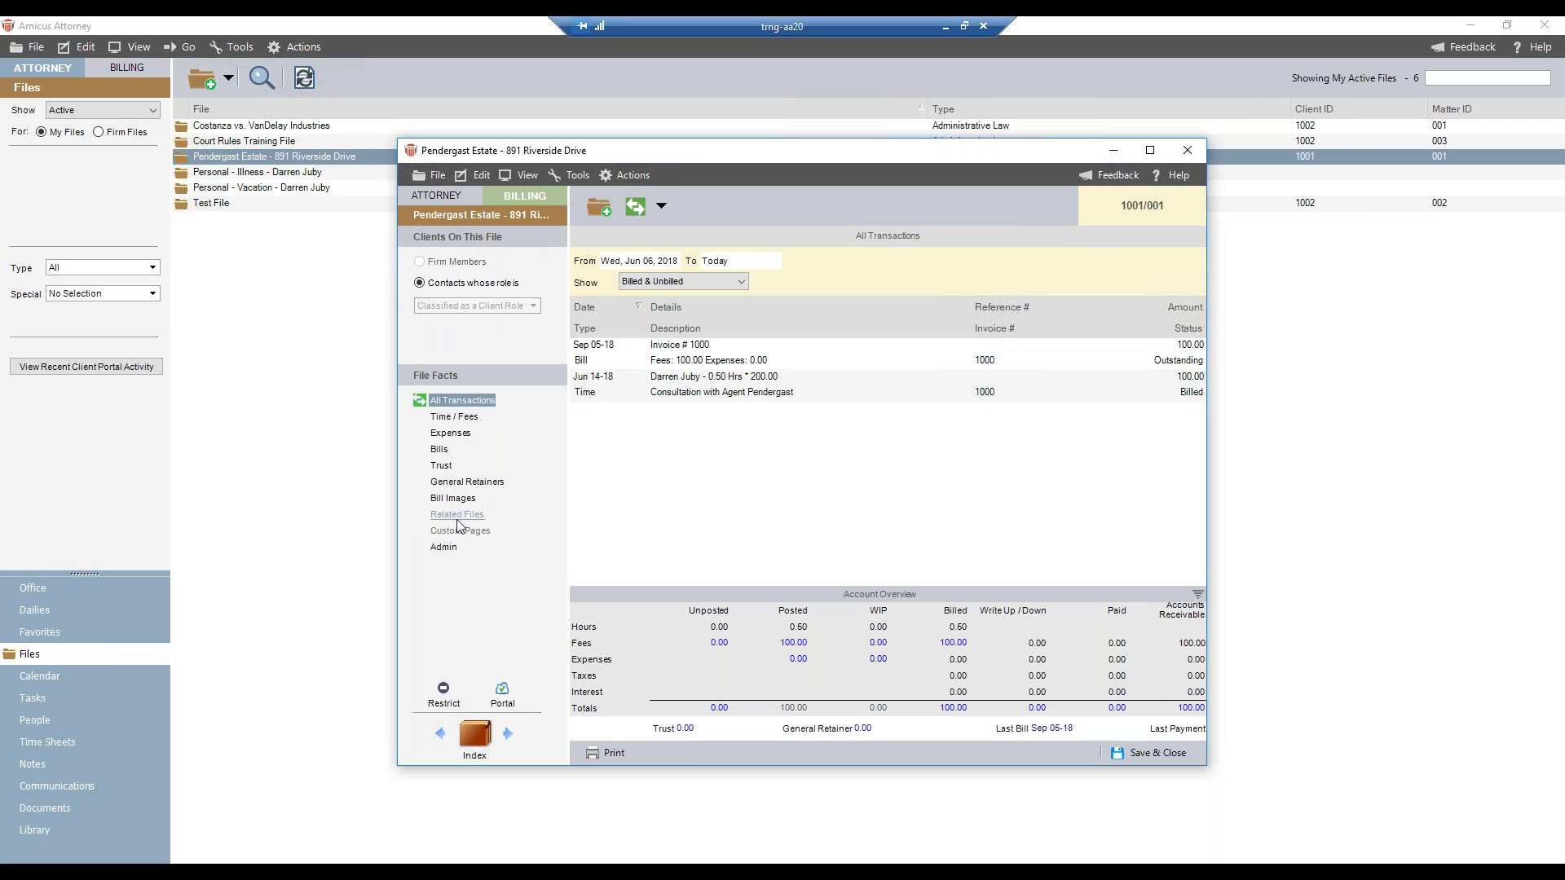
left_click(444, 549)
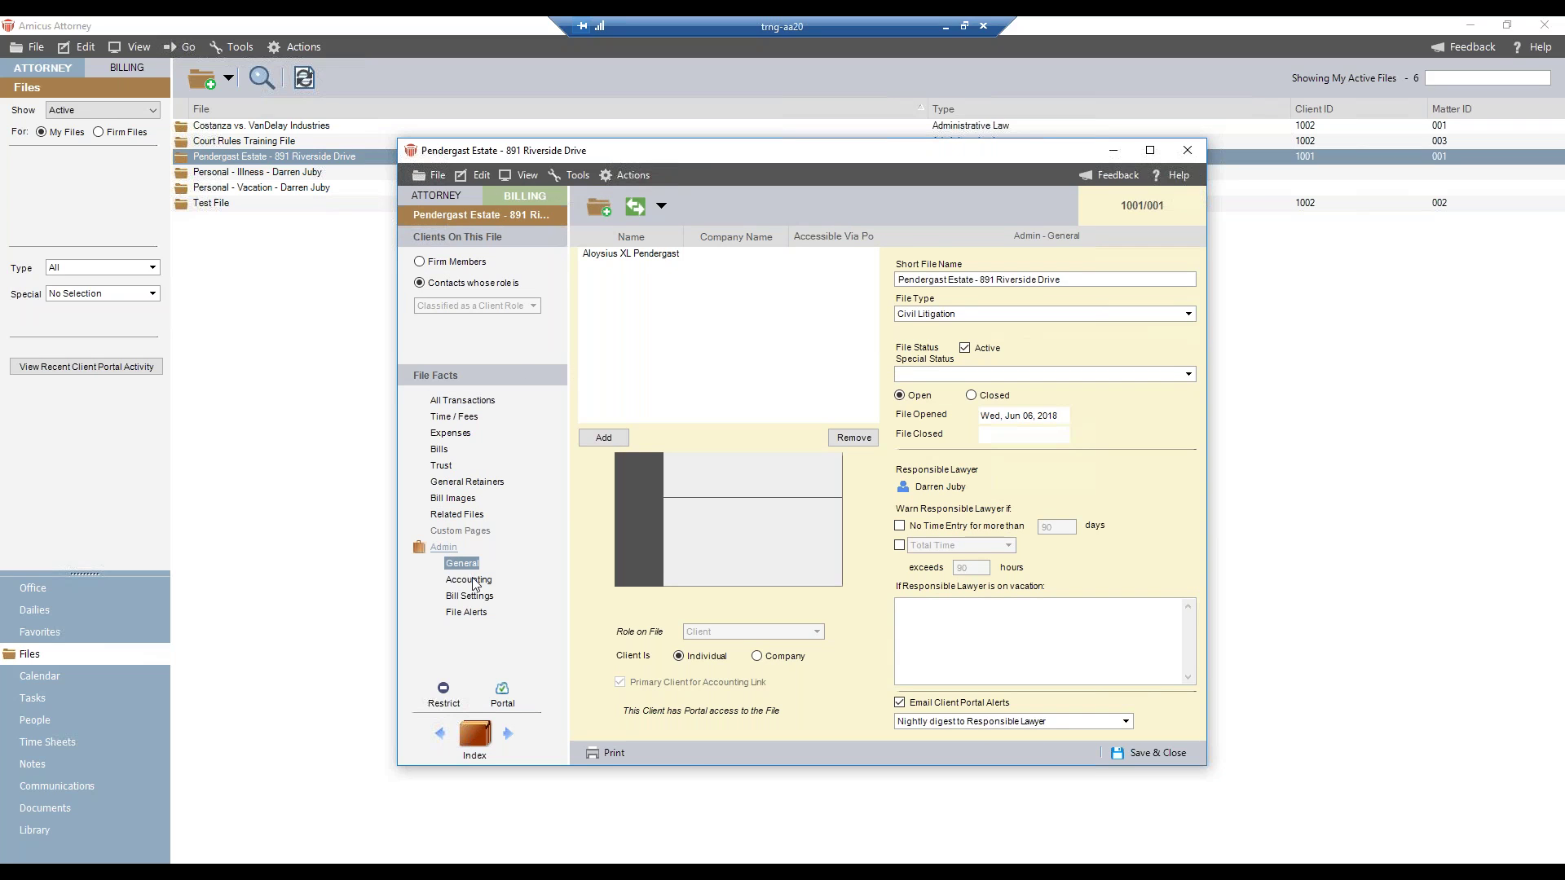
left_click(480, 601)
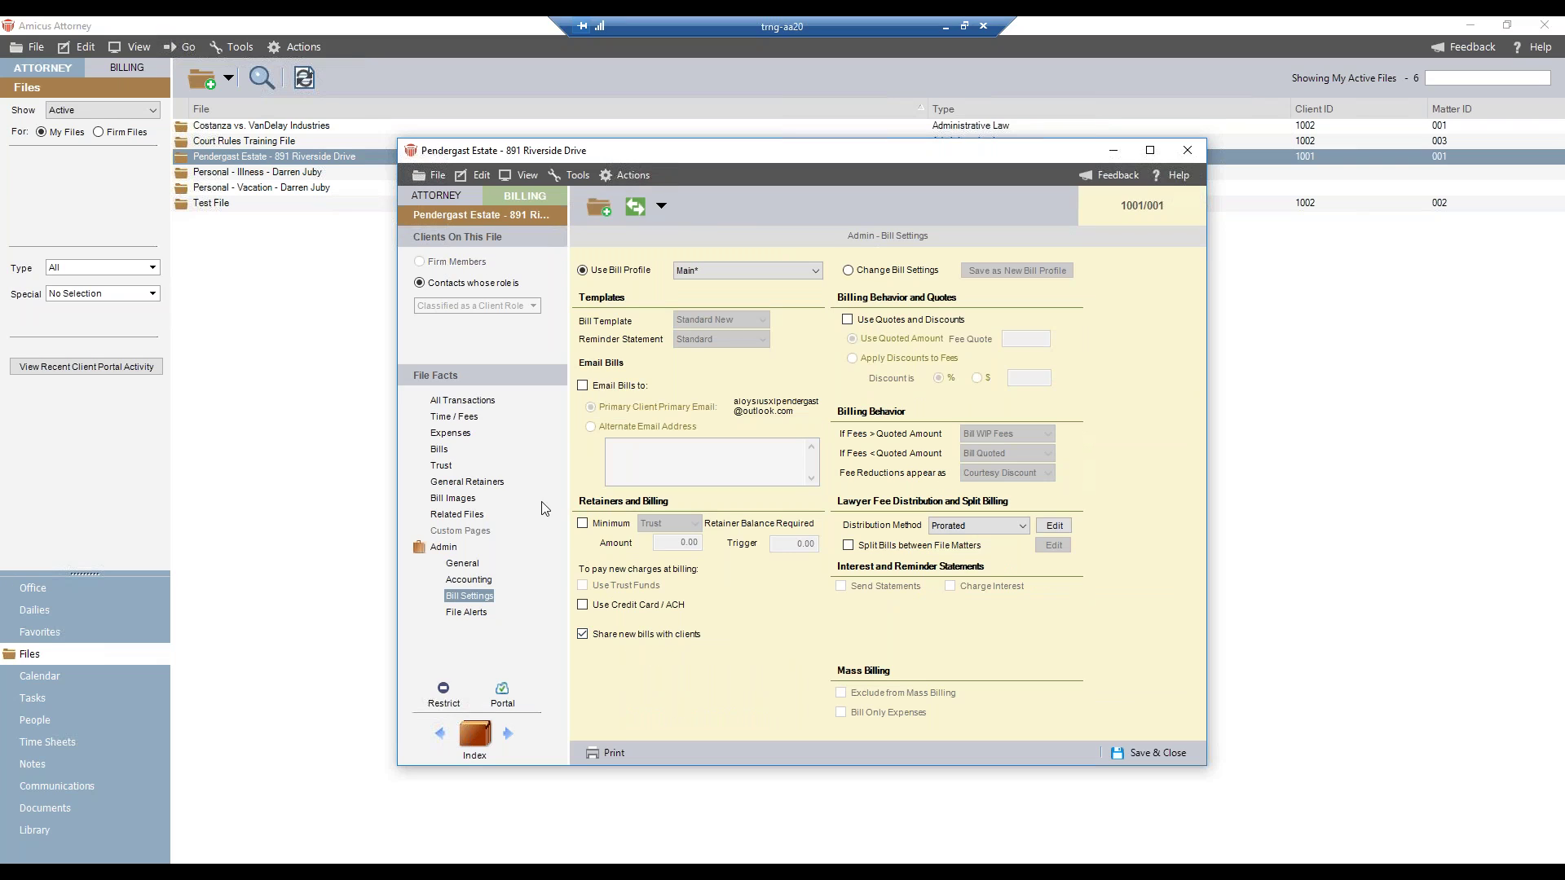
Examine the portal sharing of the Sep 05-18 bill, recheck the file's Bill Settings, and return to the files list
left_click(445, 453)
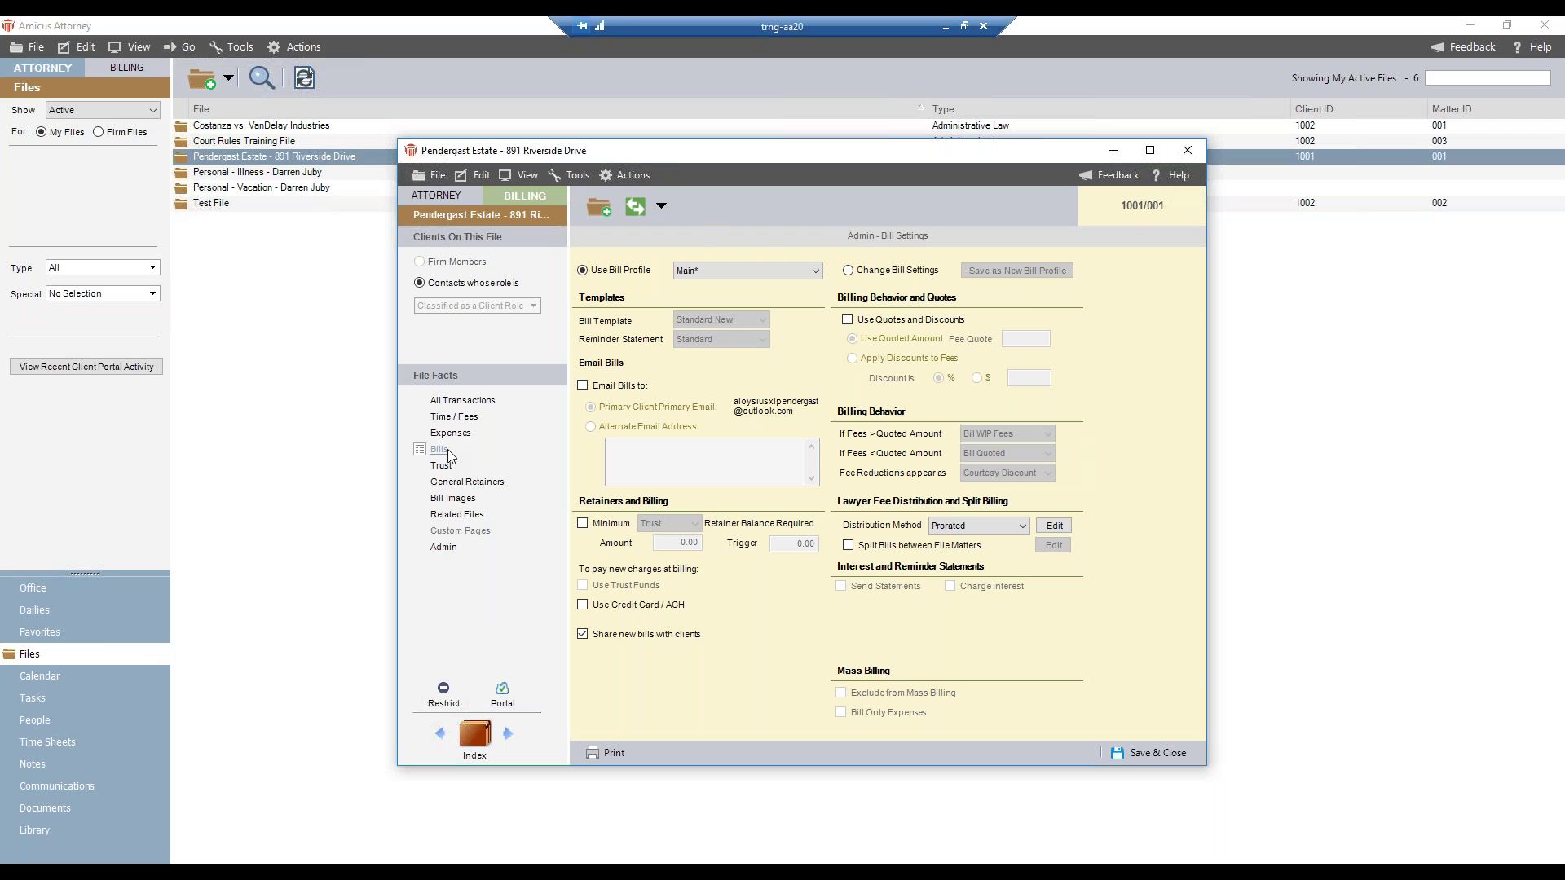
left_click(744, 326)
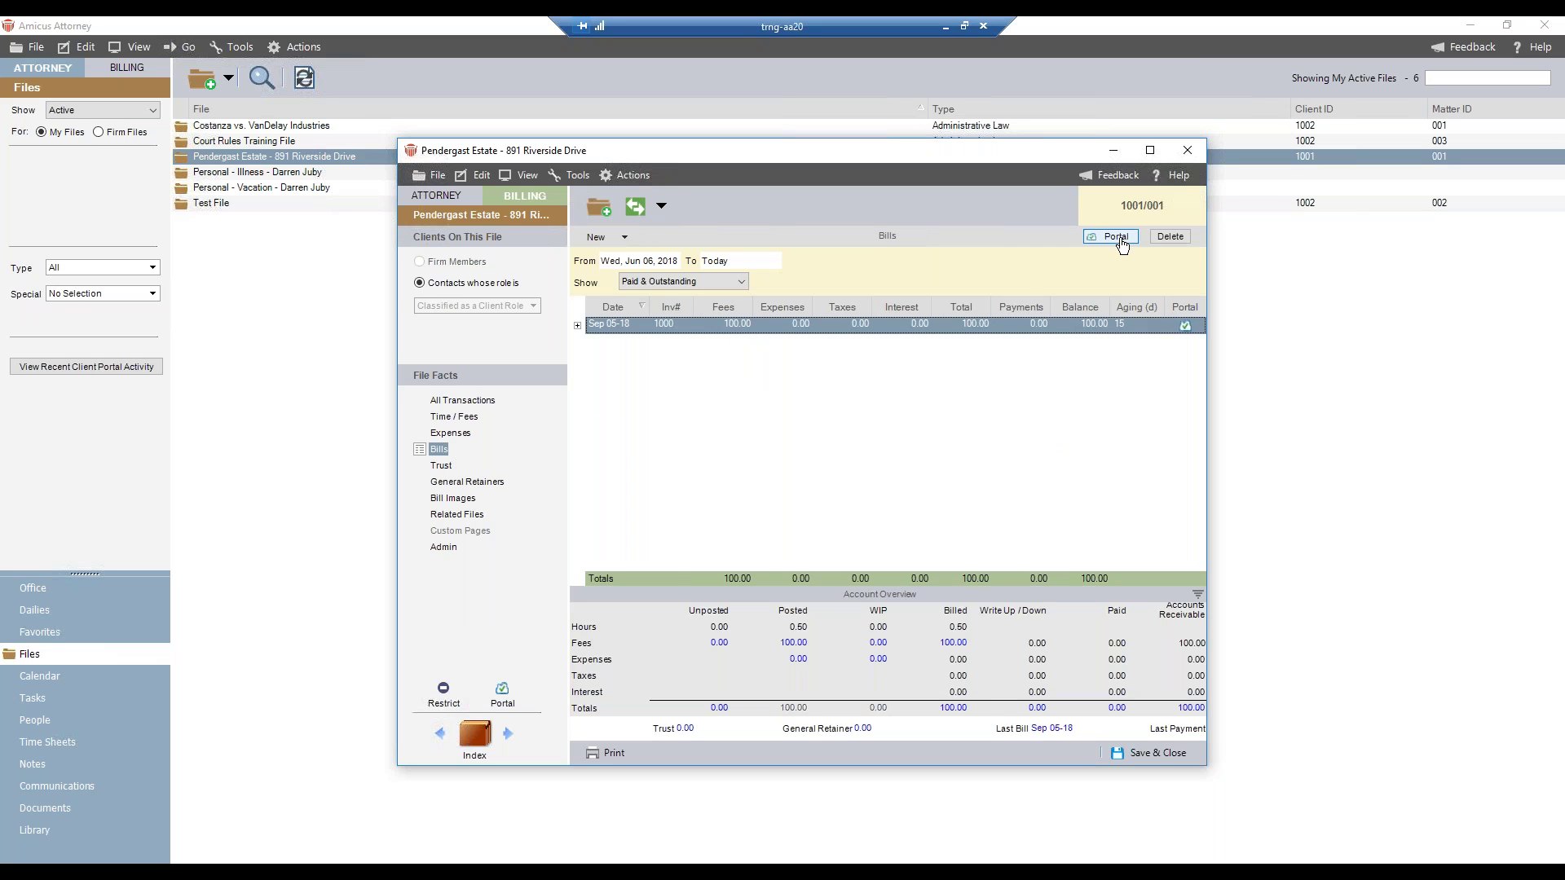
left_click(438, 549)
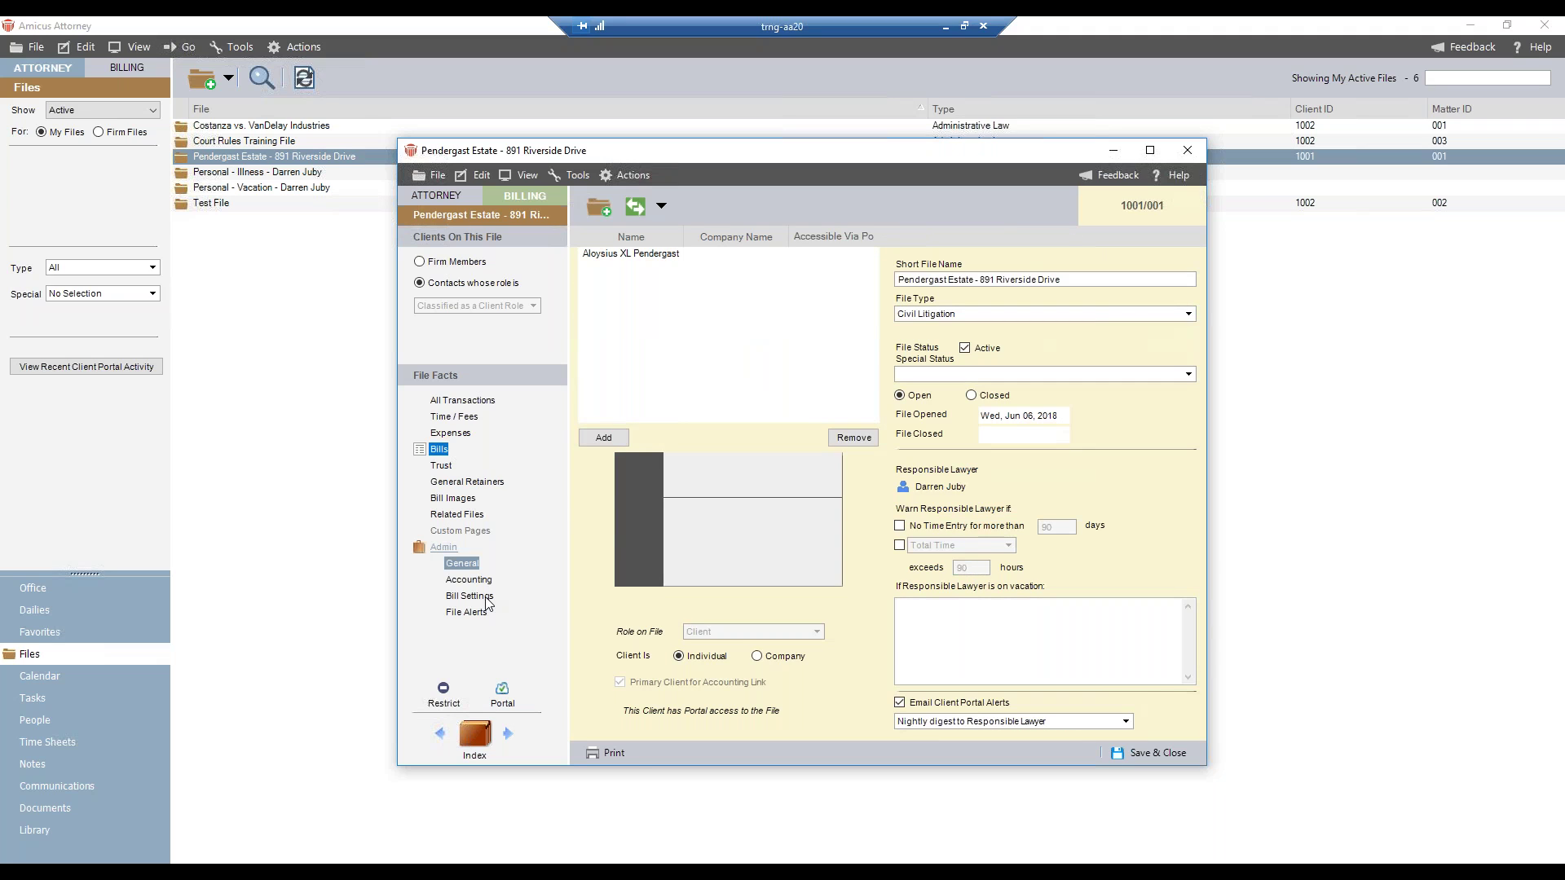
left_click(470, 596)
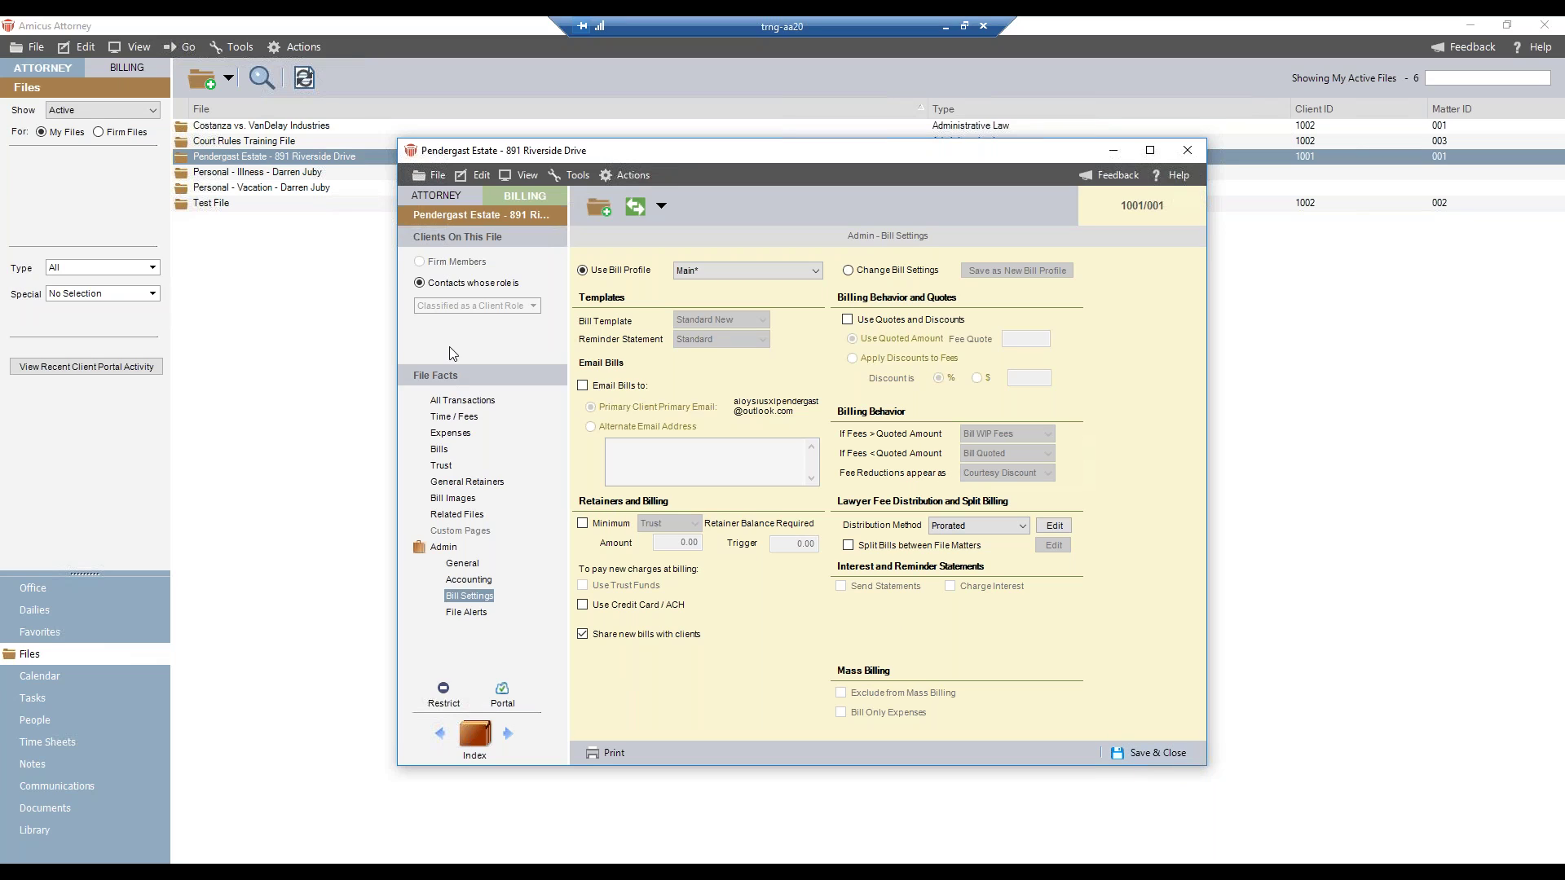
left_click(74, 440)
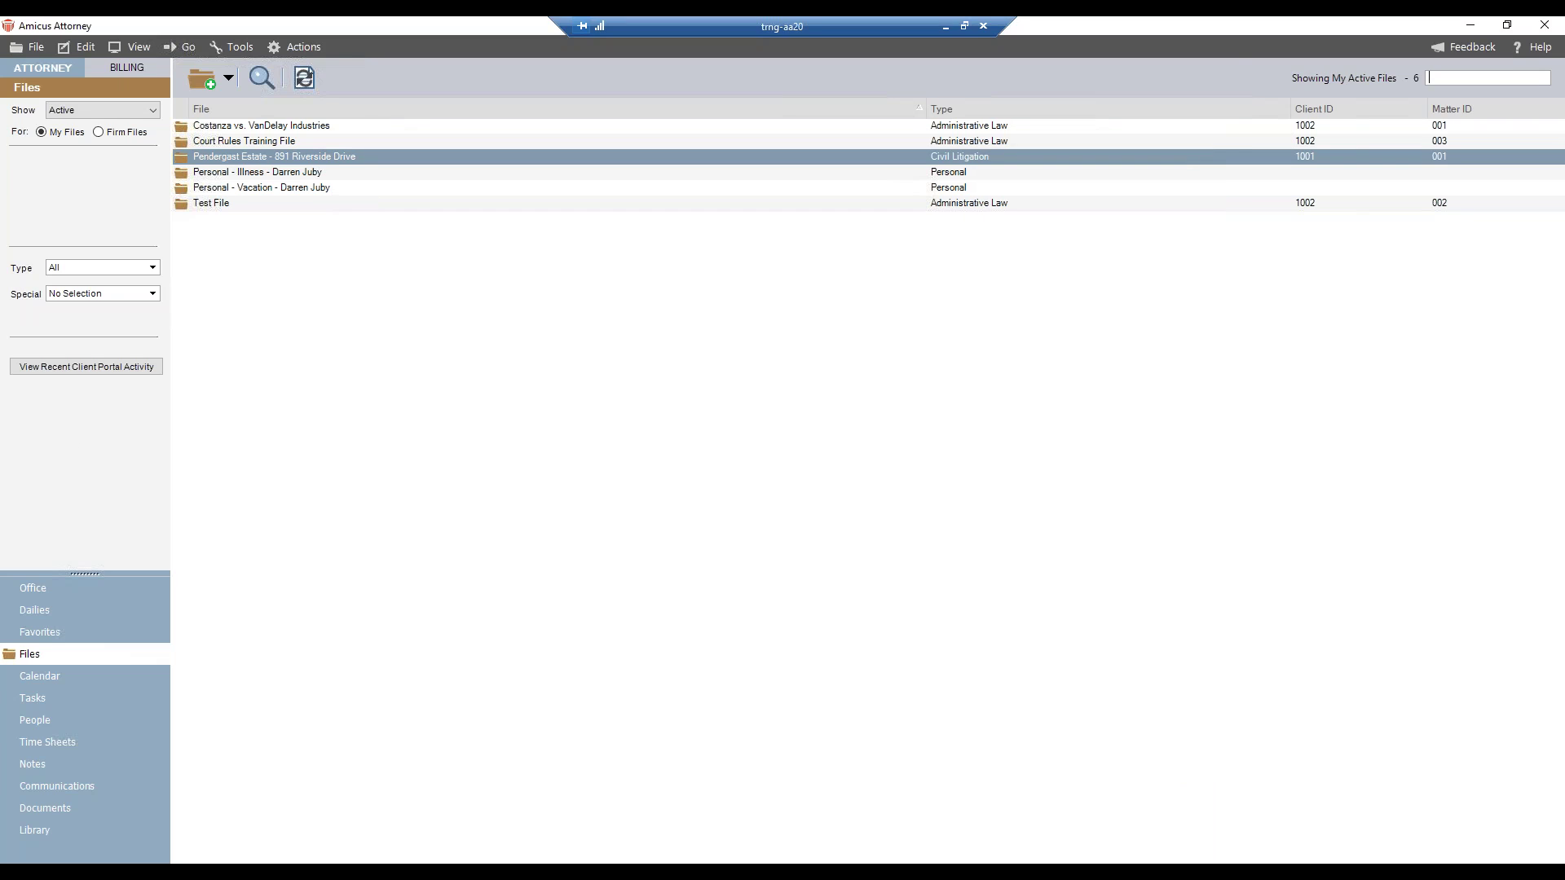